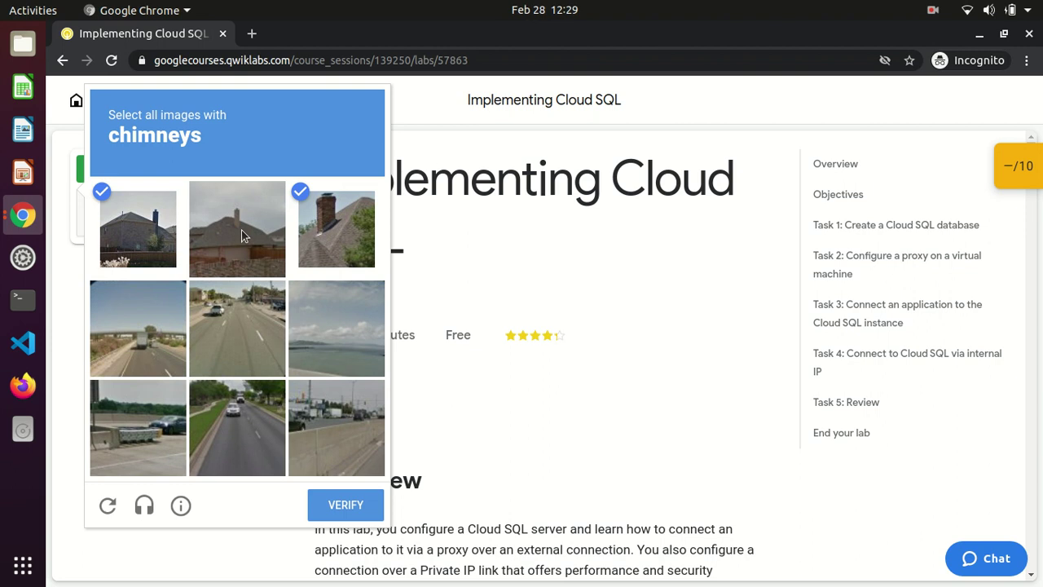
Pass the reCAPTCHA image challenge to launch the Implementing Cloud SQL lab
left_click(345, 505)
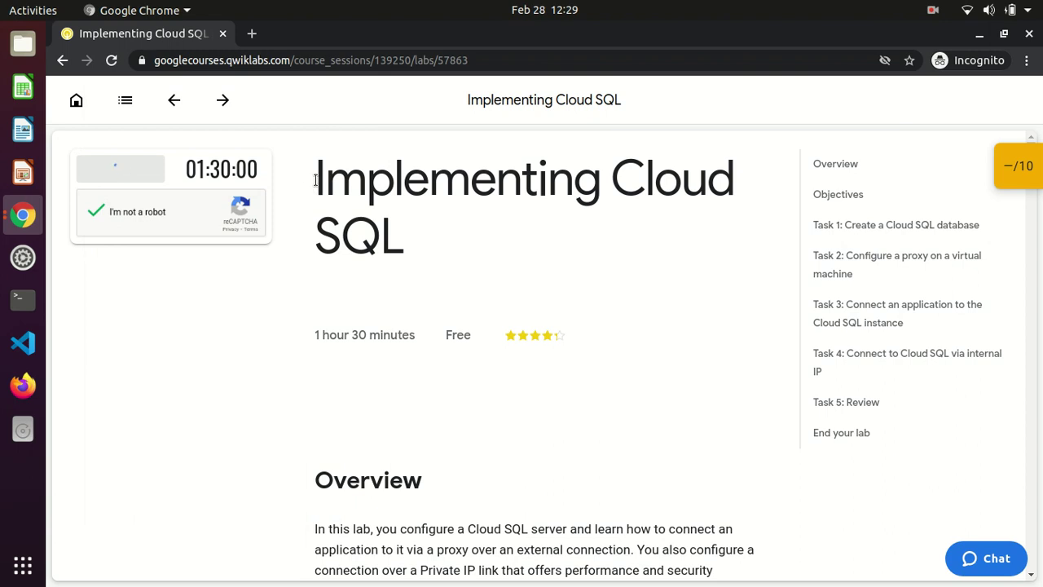
triple_click(375, 228)
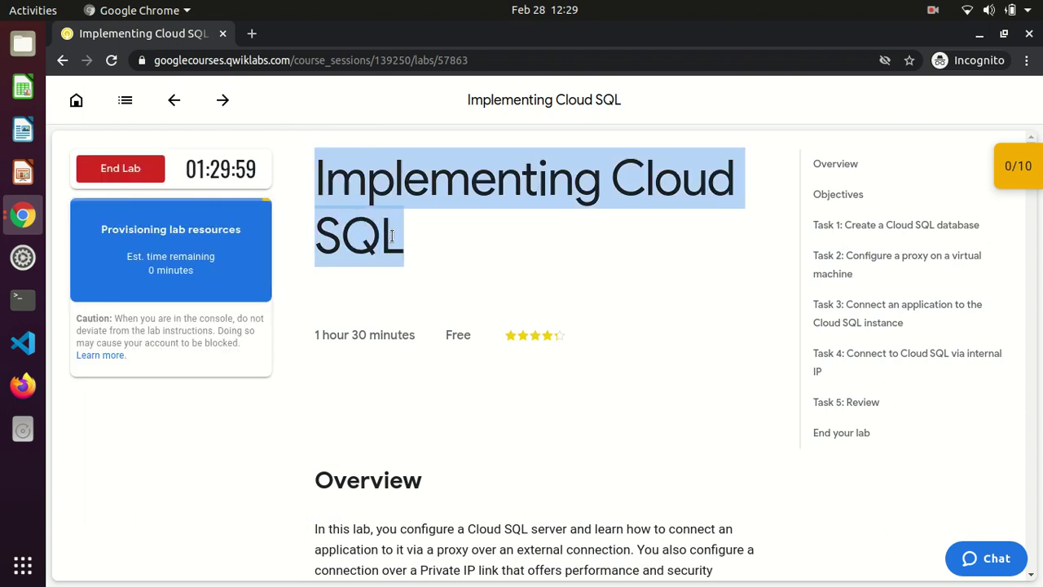
left_click(391, 236)
scroll(392, 241, "down", 1)
scroll(392, 241, "down", 3)
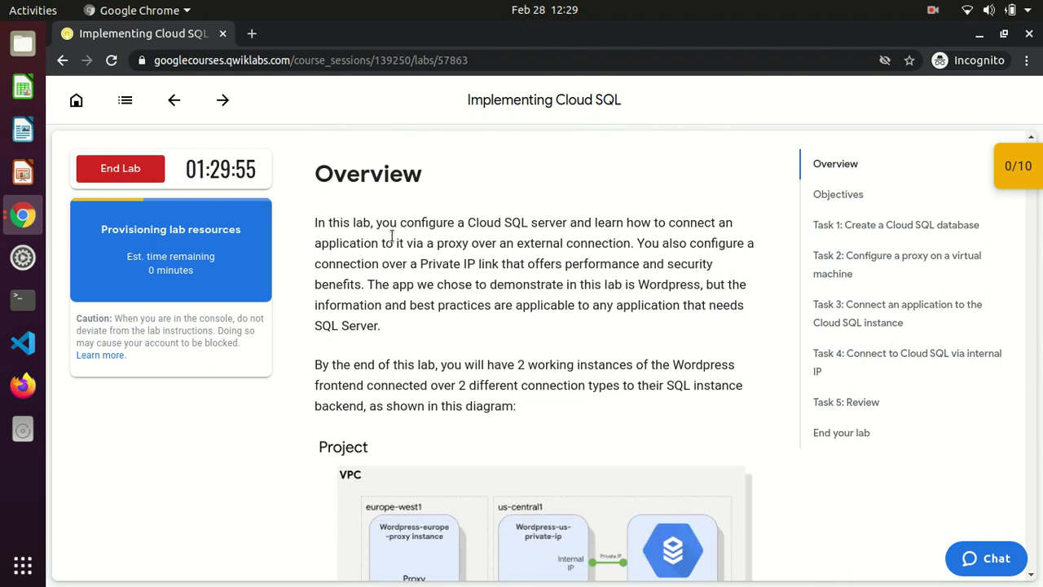
Read the lab Overview, highlighting the sentences about the two WordPress instances
left_click_drag(314, 194, 361, 253)
left_click(361, 253)
scroll(361, 253, "down", 3)
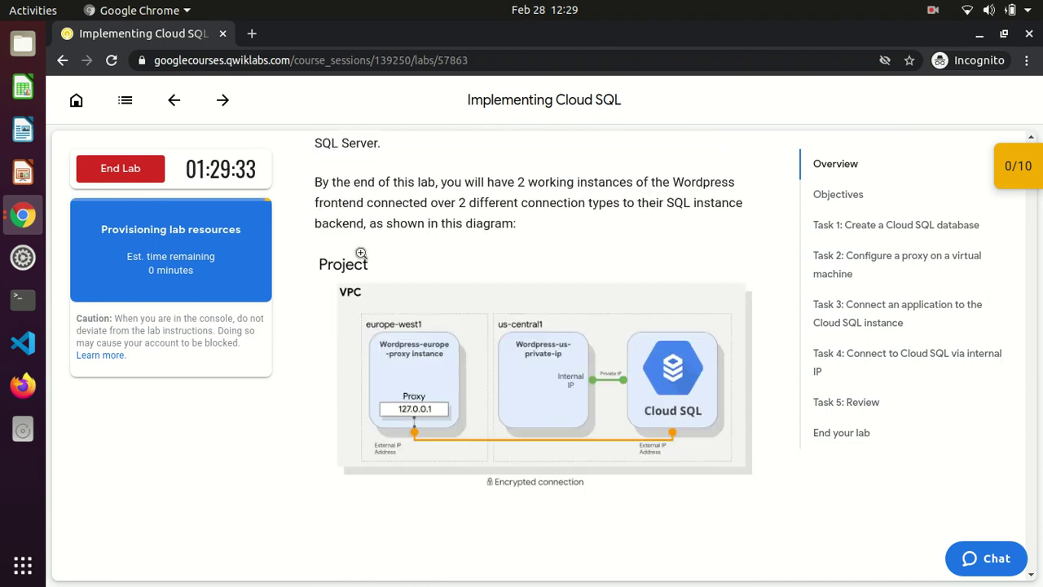
left_click_drag(314, 180, 593, 227)
Sign in to the Google Cloud console with the copied lab username and password
left_click(593, 227)
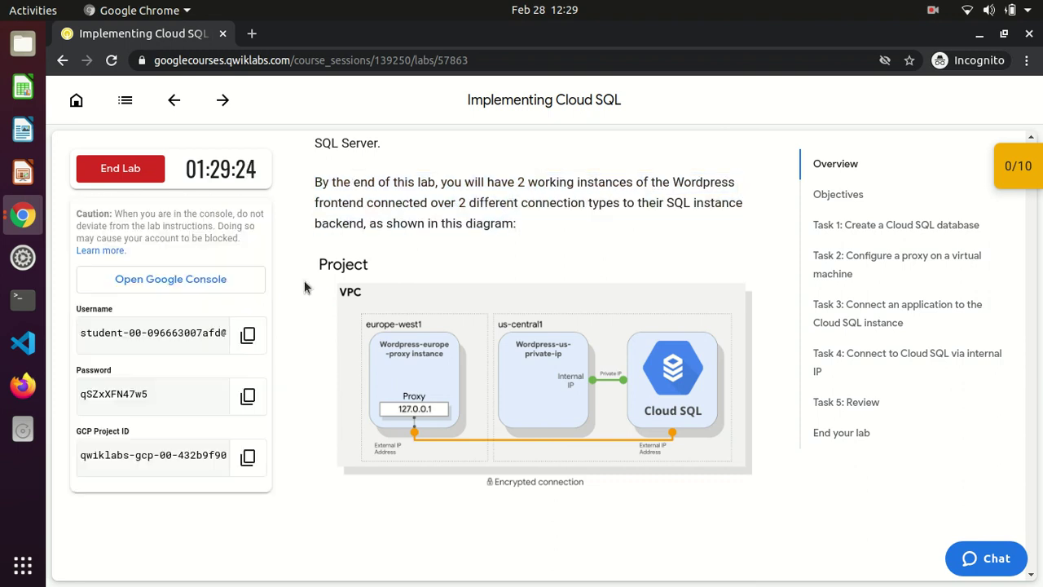
left_click(248, 334)
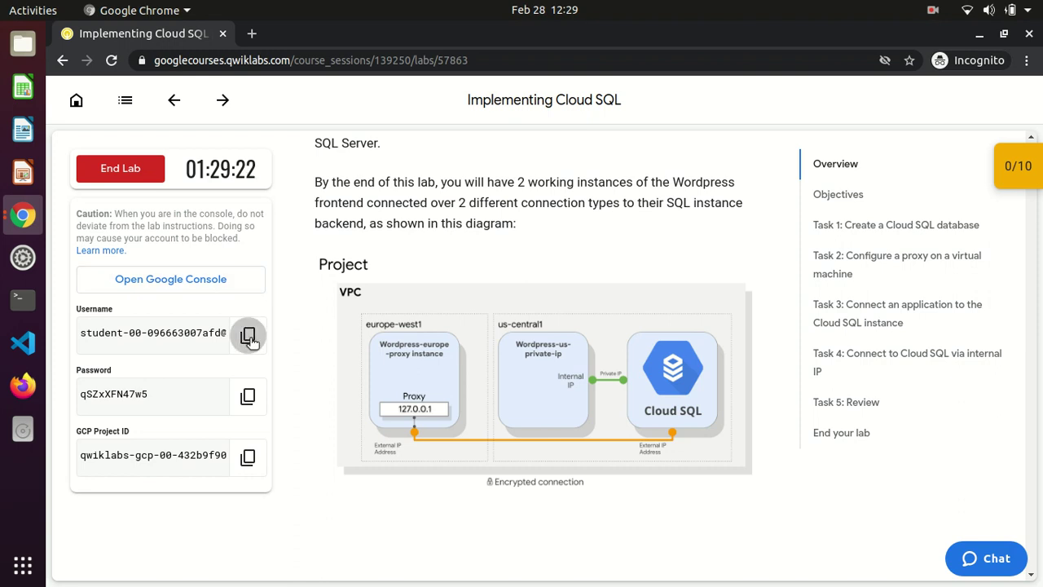
left_click(221, 281)
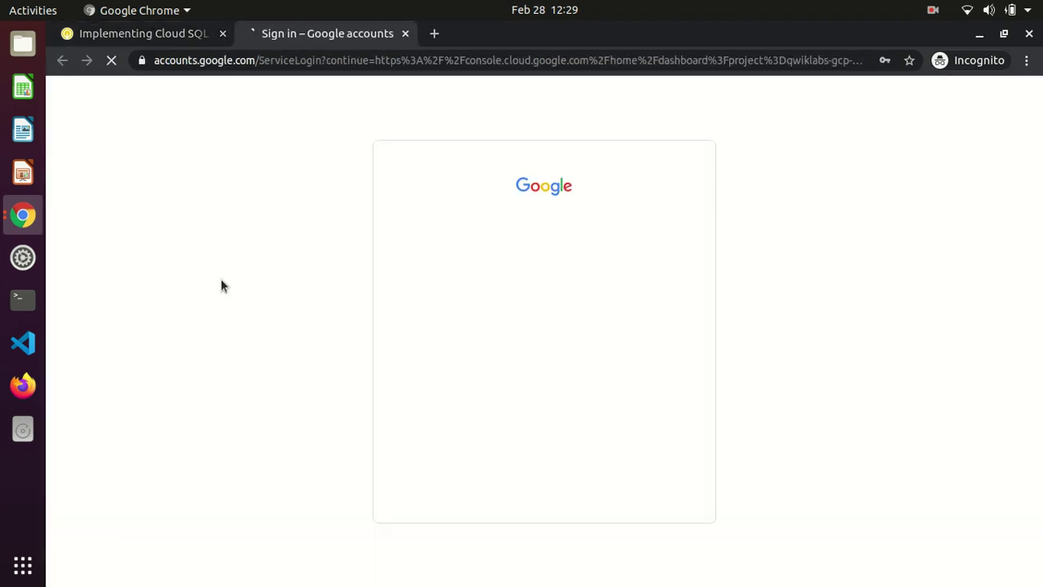
key("ctrl+v")
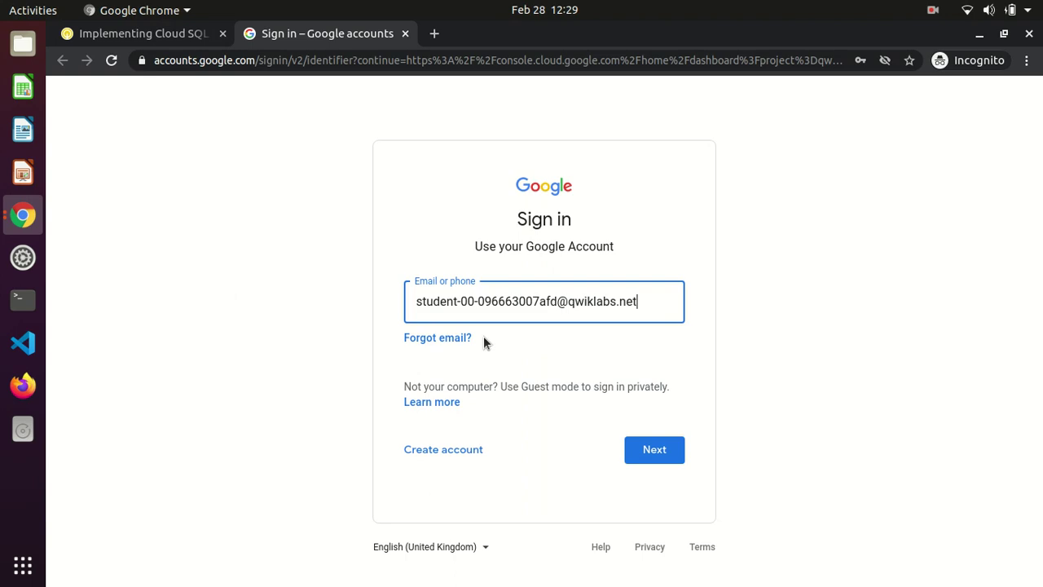
key("Return")
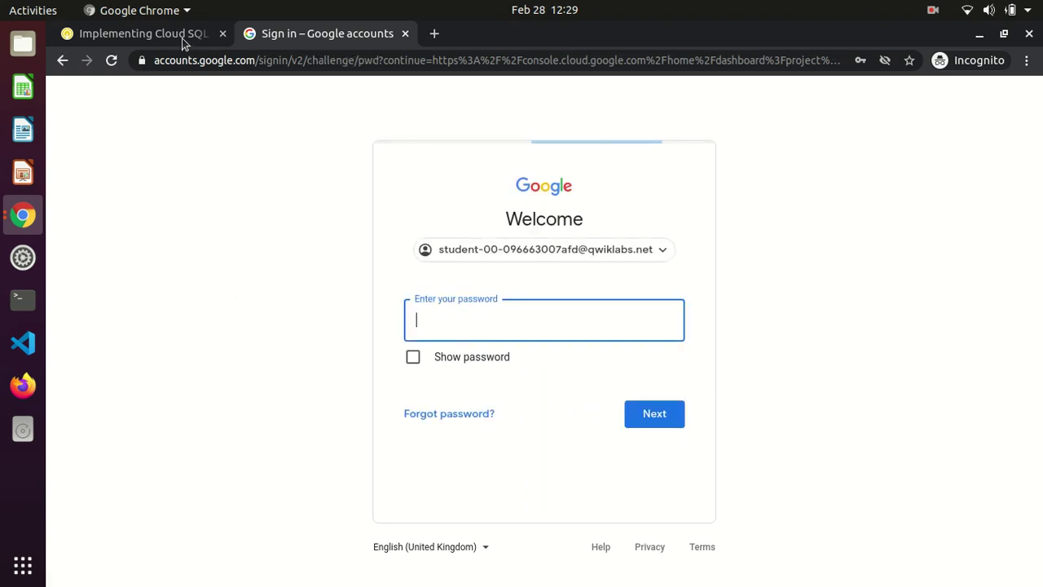
left_click(185, 36)
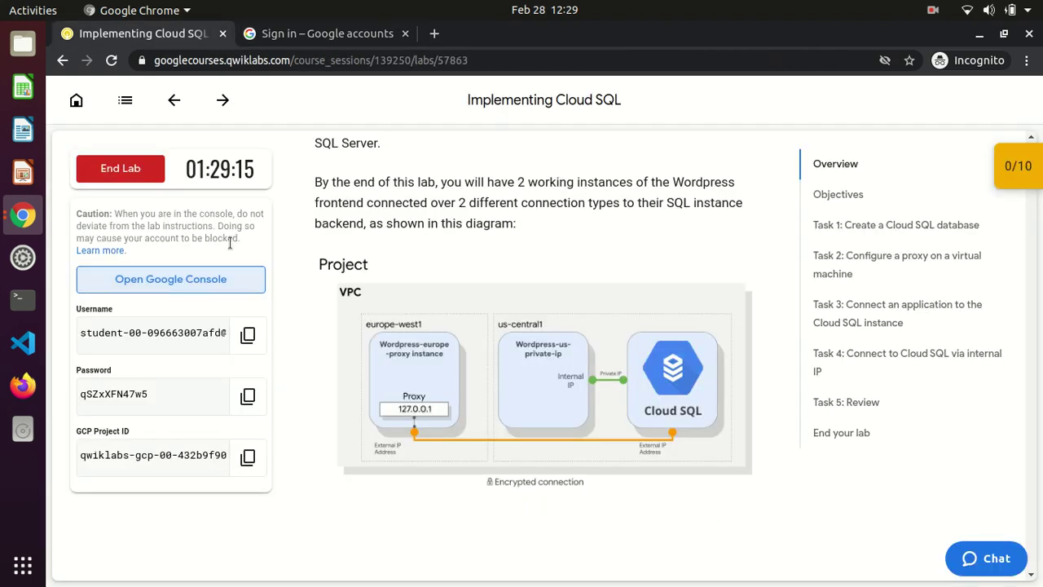
left_click(254, 394)
left_click(297, 42)
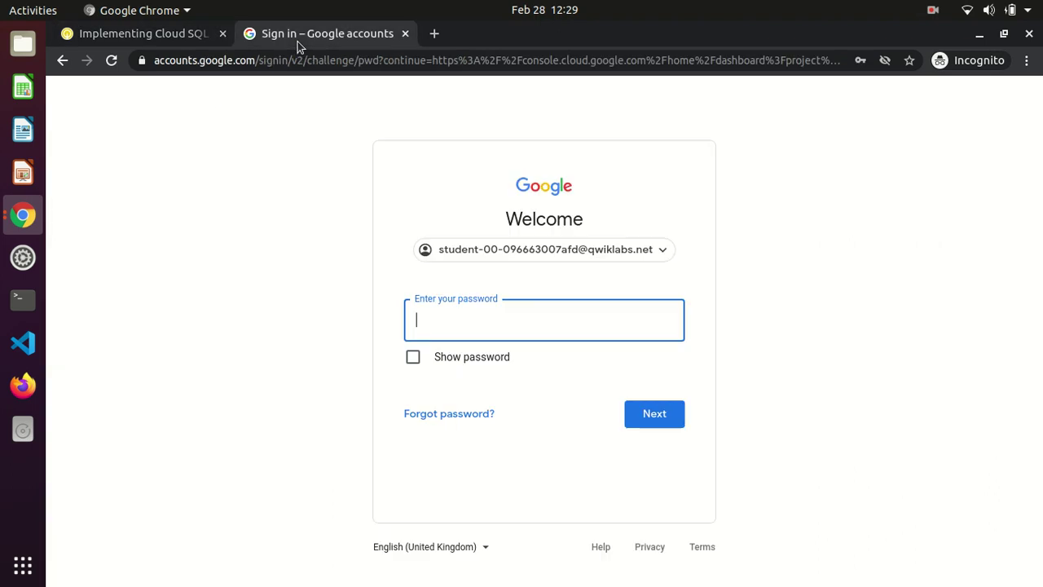
key("Return")
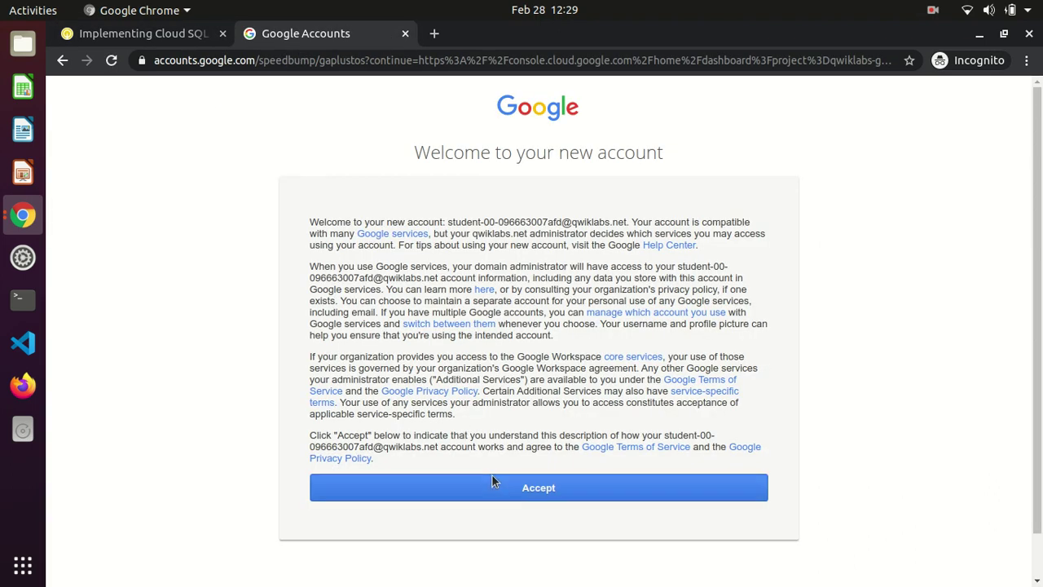
Accept the new-account notice and agree to the Cloud Platform terms of service
left_click(493, 486)
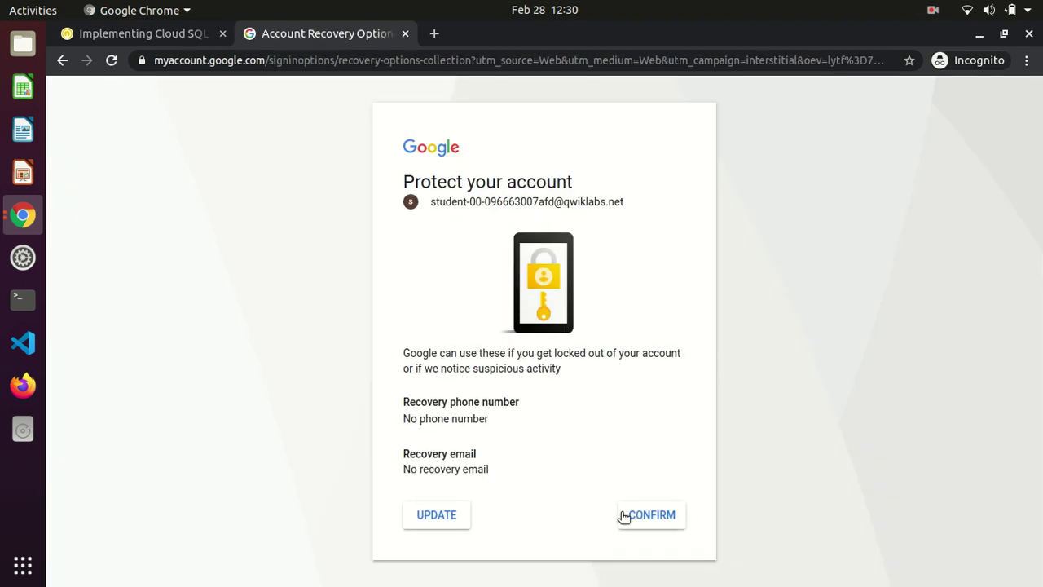
left_click(624, 517)
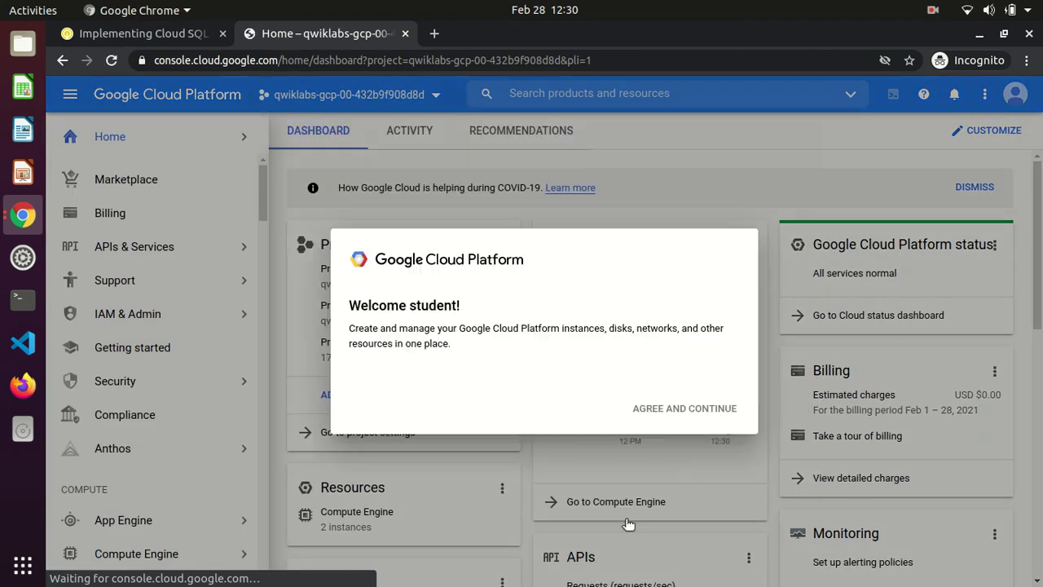
left_click(354, 359)
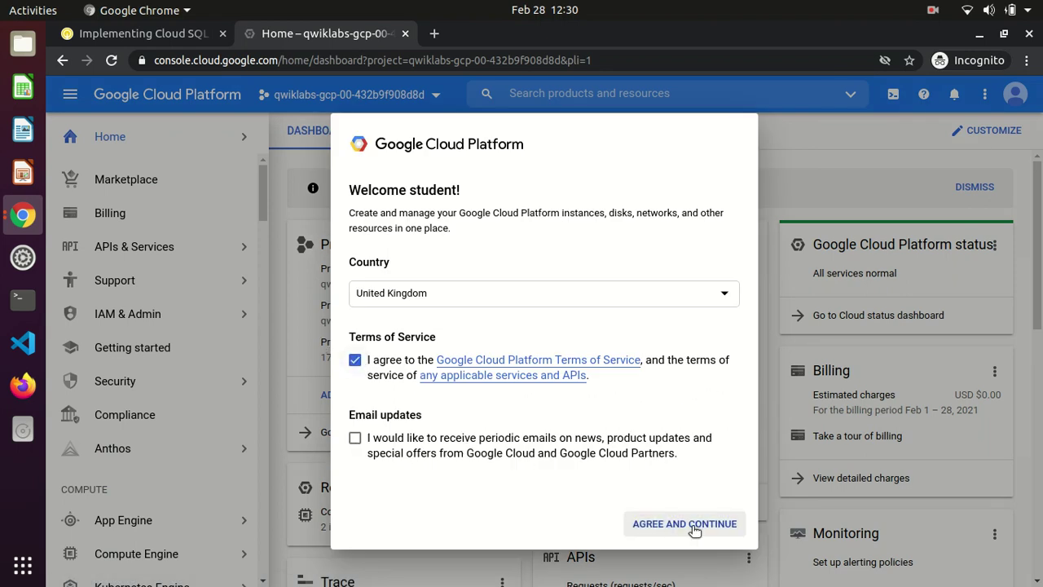
left_click(685, 524)
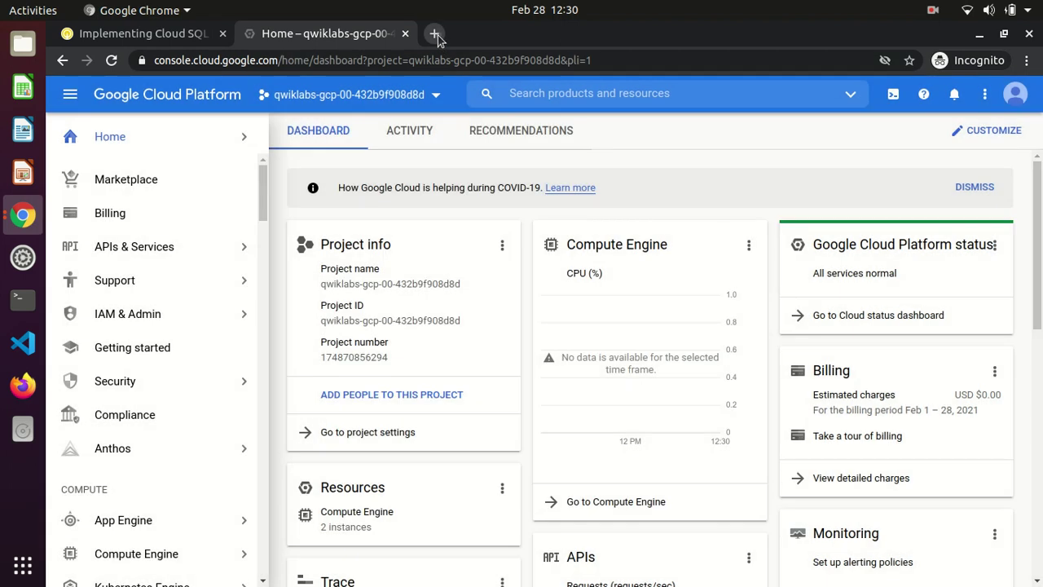
Search 'online text' in a new tab and create a blank Edit Pad text note
left_click(434, 33)
type("online ")
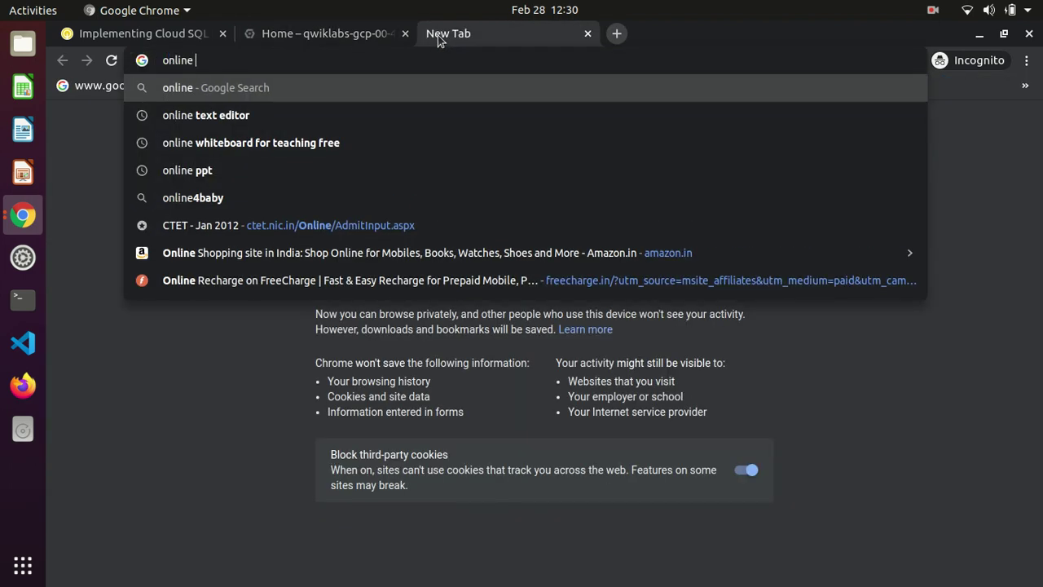
type("text")
key("Return")
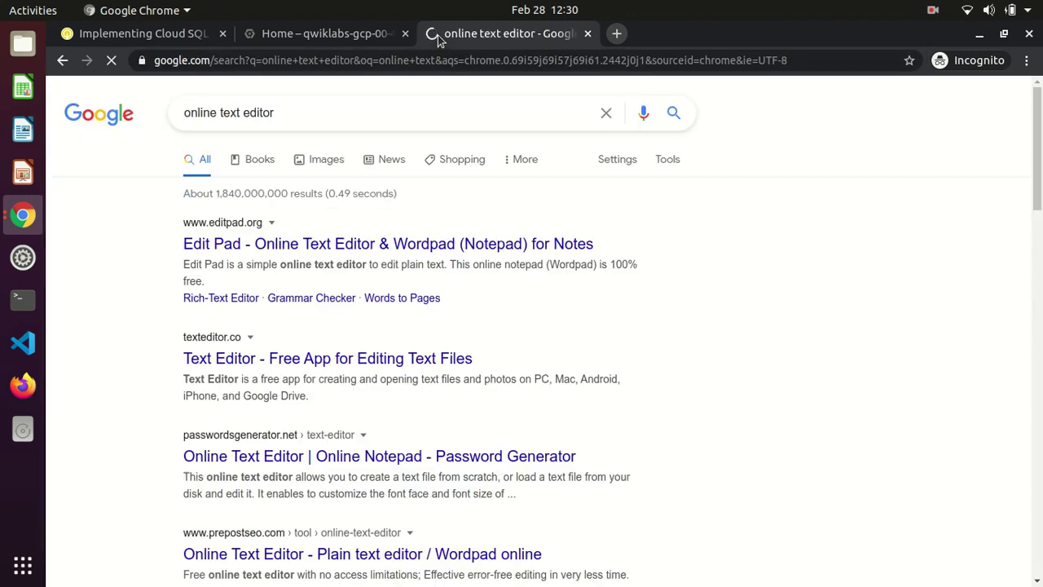
left_click(267, 246)
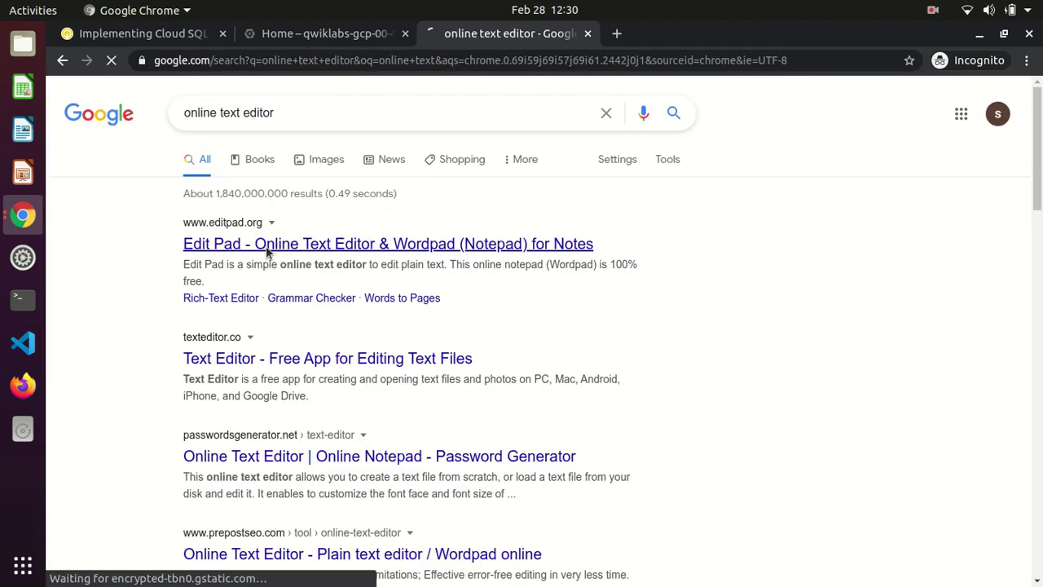
left_click(264, 249)
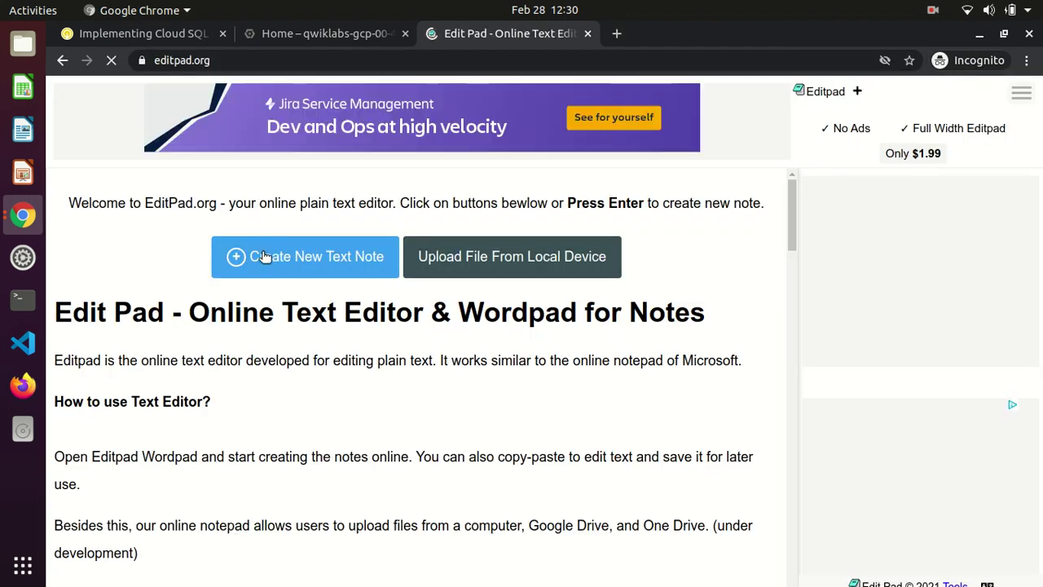
left_click(306, 35)
Read through the lab Objectives, including the proxy and Private IP objectives
left_click(167, 36)
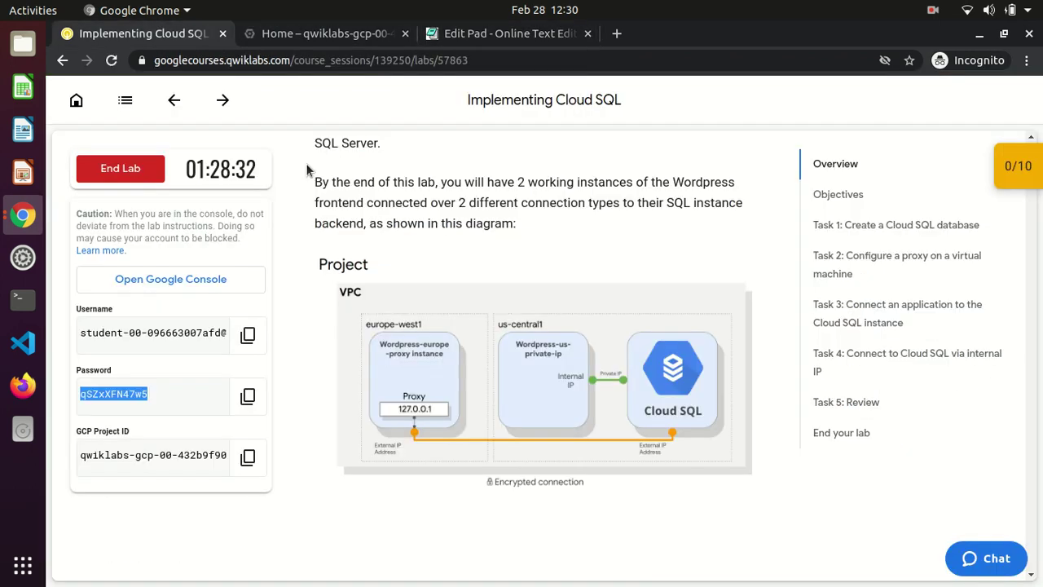
left_click(380, 223)
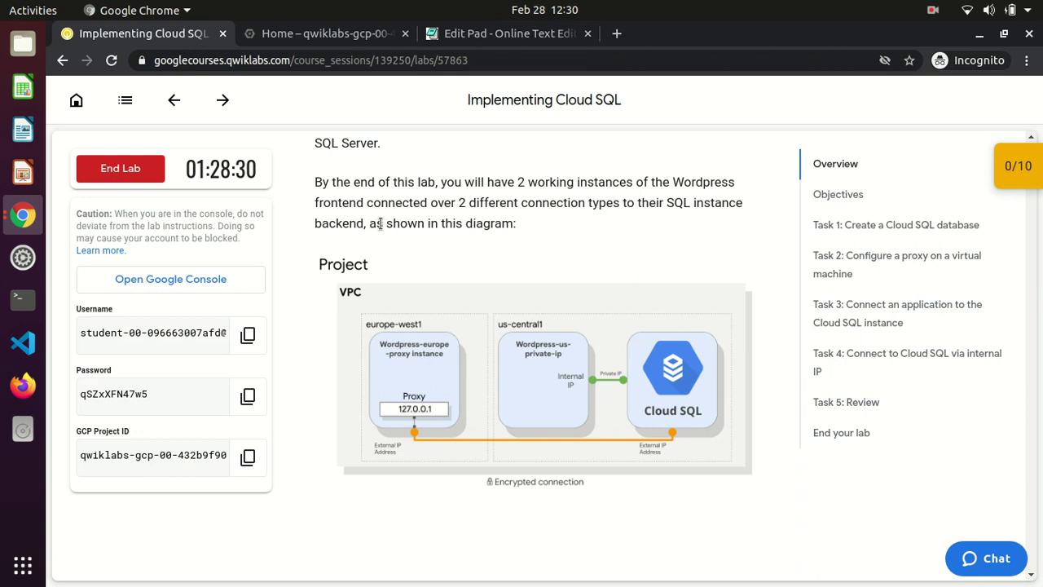
scroll(380, 224, "down", 5)
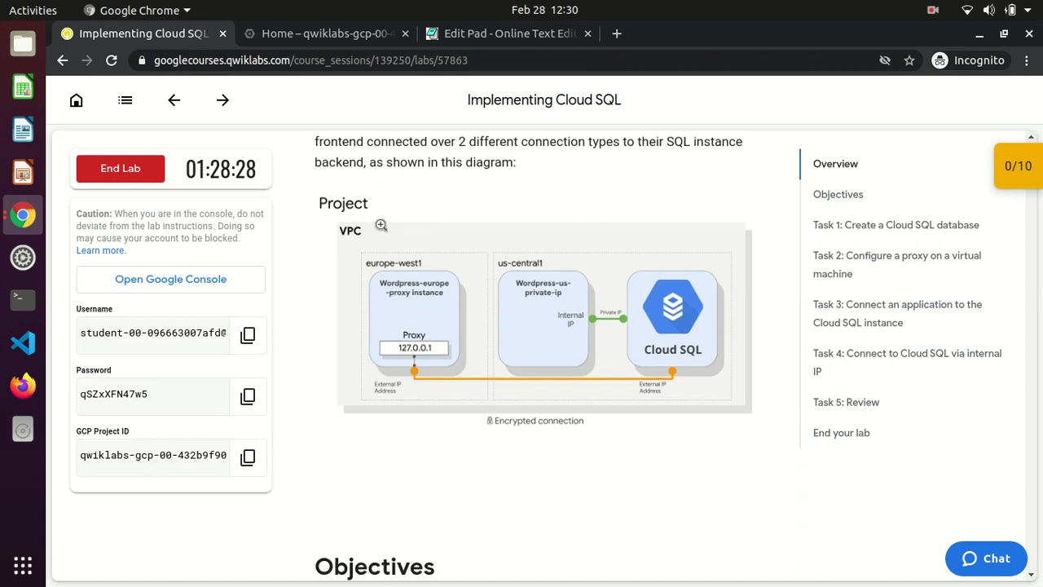
scroll(381, 230, "down", 2)
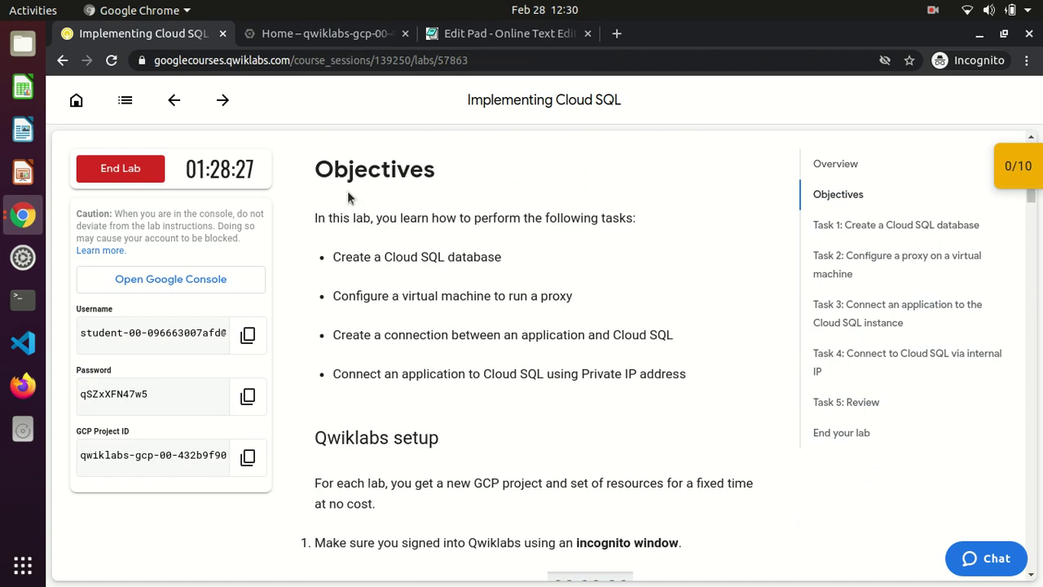
double_click(336, 170)
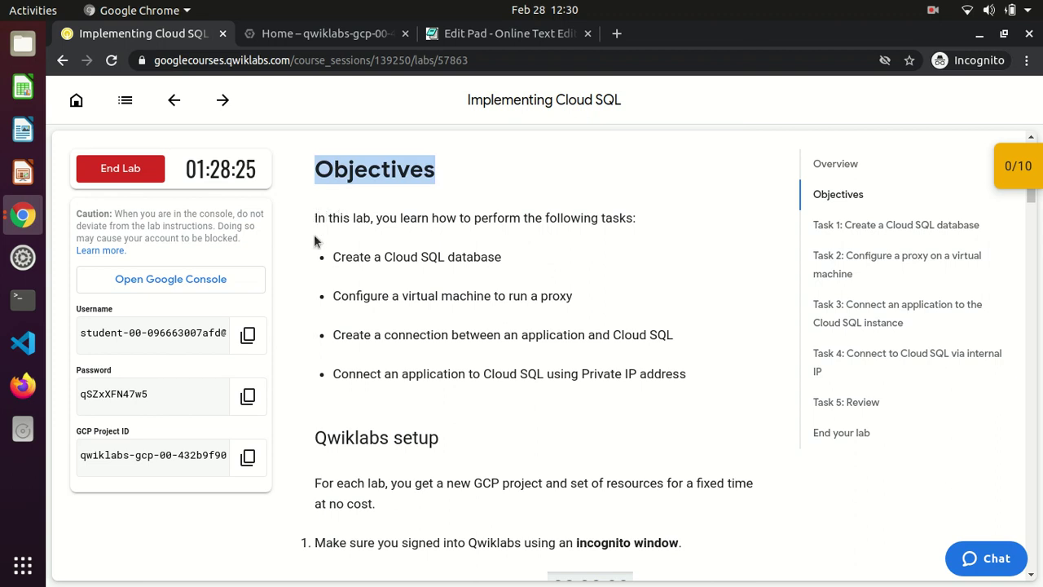
left_click_drag(334, 259, 510, 259)
left_click(510, 259)
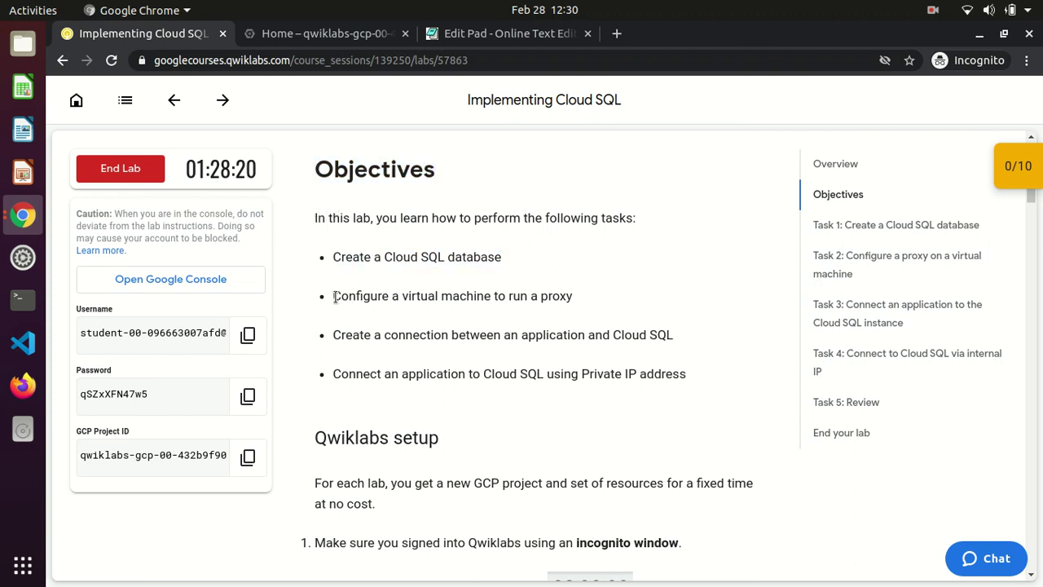
left_click_drag(334, 298, 575, 301)
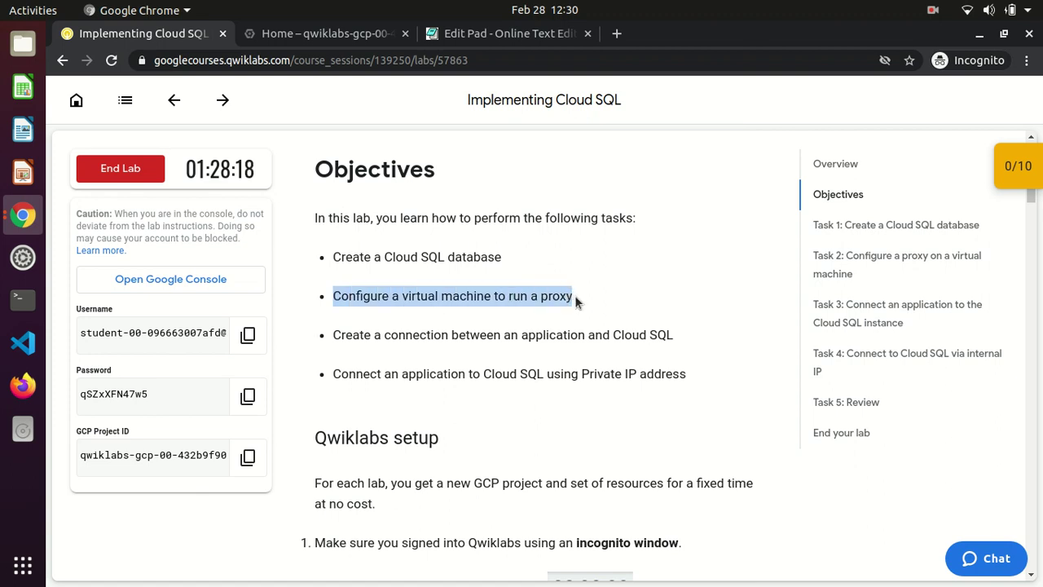
left_click(576, 300)
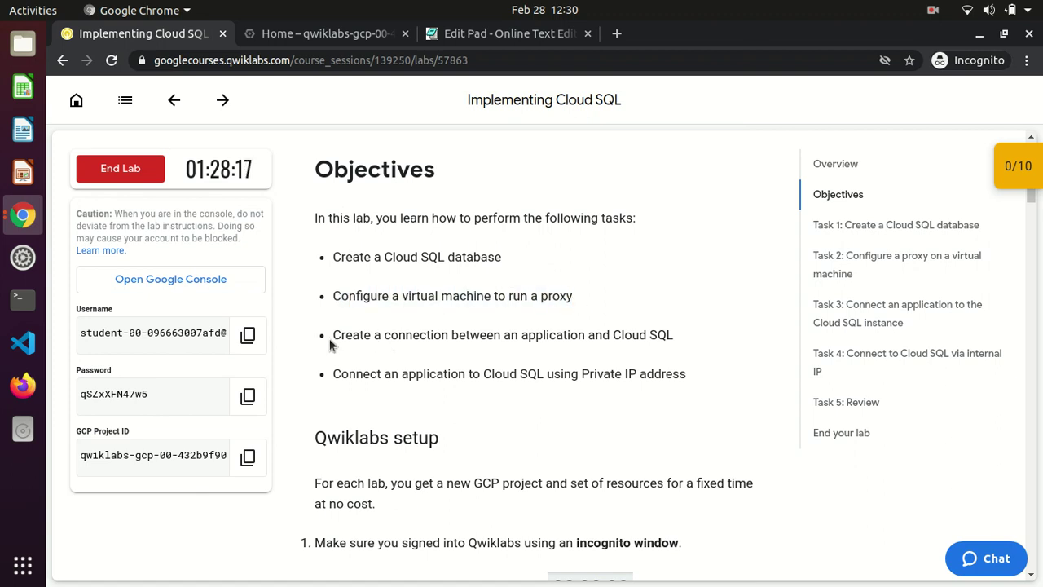
left_click_drag(330, 338, 674, 349)
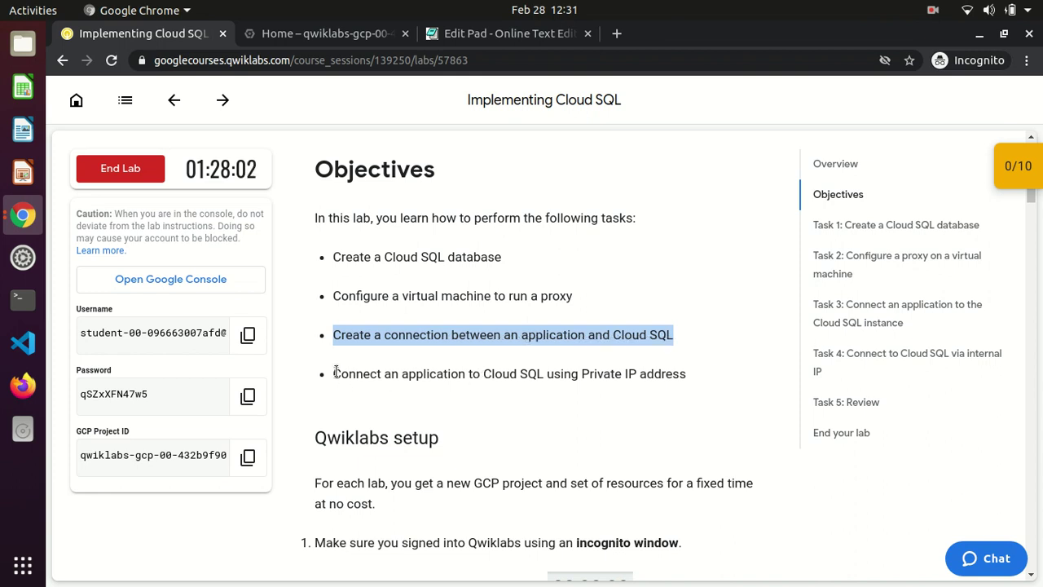
left_click_drag(333, 372, 474, 375)
left_click(474, 375)
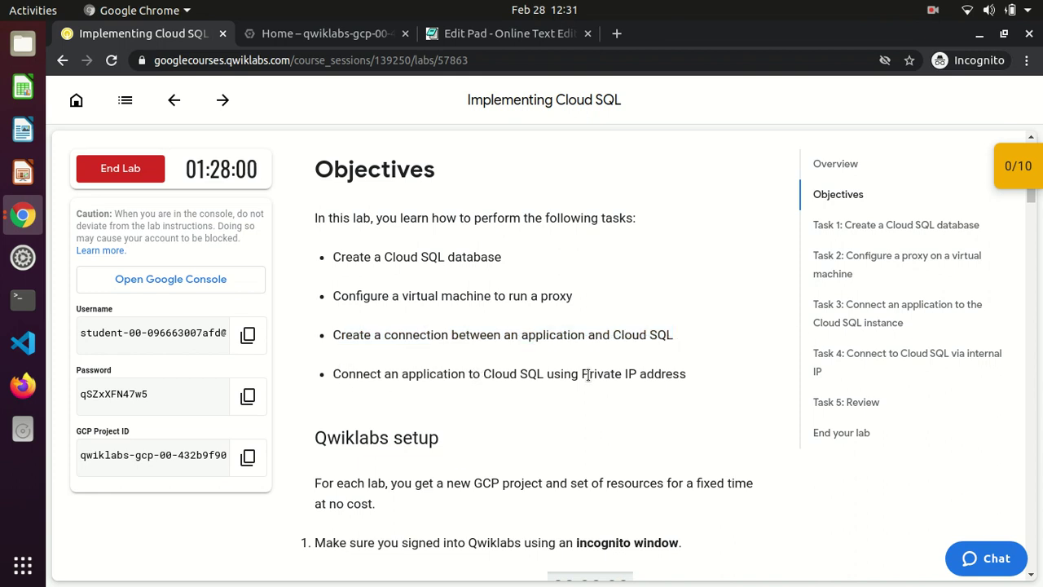
left_click_drag(686, 373, 368, 366)
left_click(348, 376)
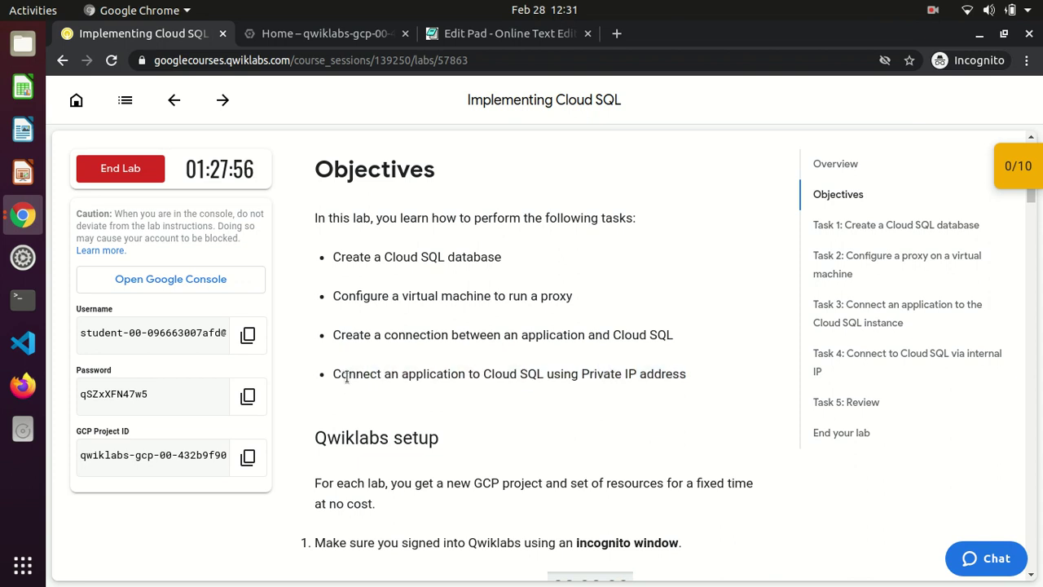
Scroll down to the 'Task 1: Create a Cloud SQL database' heading
scroll(347, 383, "down", 5)
scroll(347, 383, "down", 2)
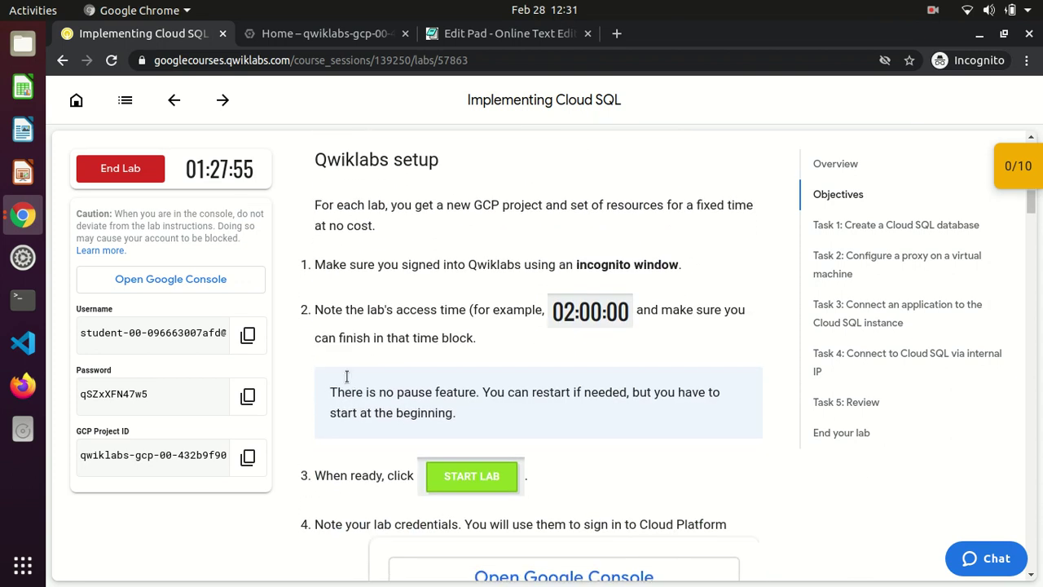
scroll(347, 379, "down", 8)
scroll(347, 376, "down", 7)
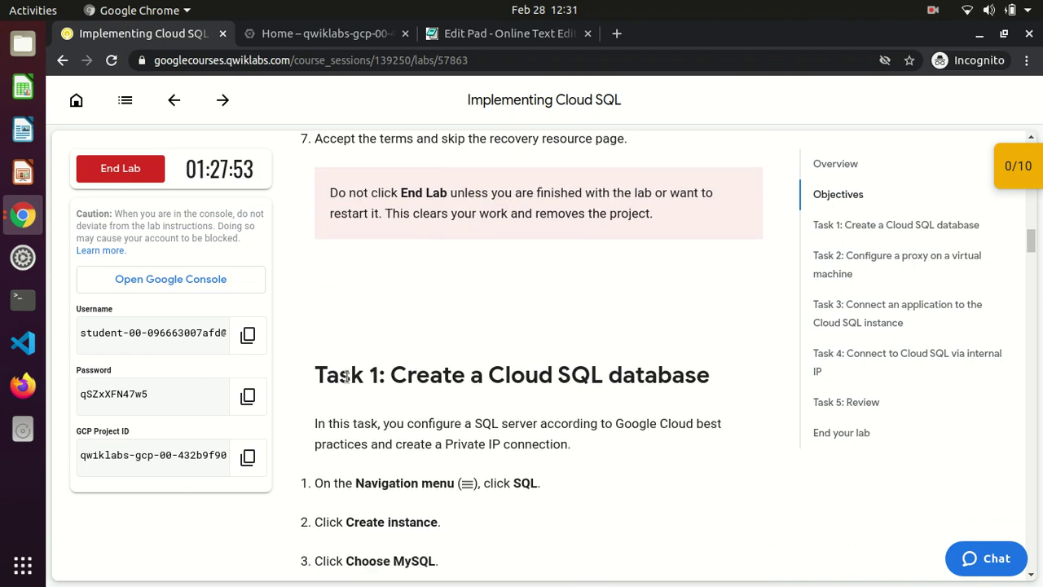
left_click_drag(319, 187, 708, 196)
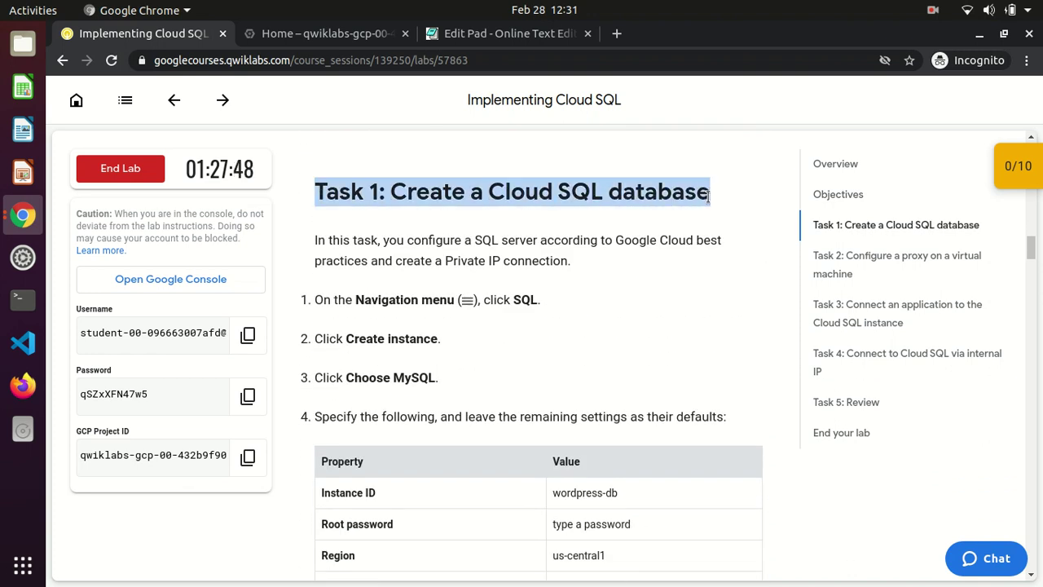
Open SQL from the navigation menu, create a new instance and choose MySQL
left_click(322, 36)
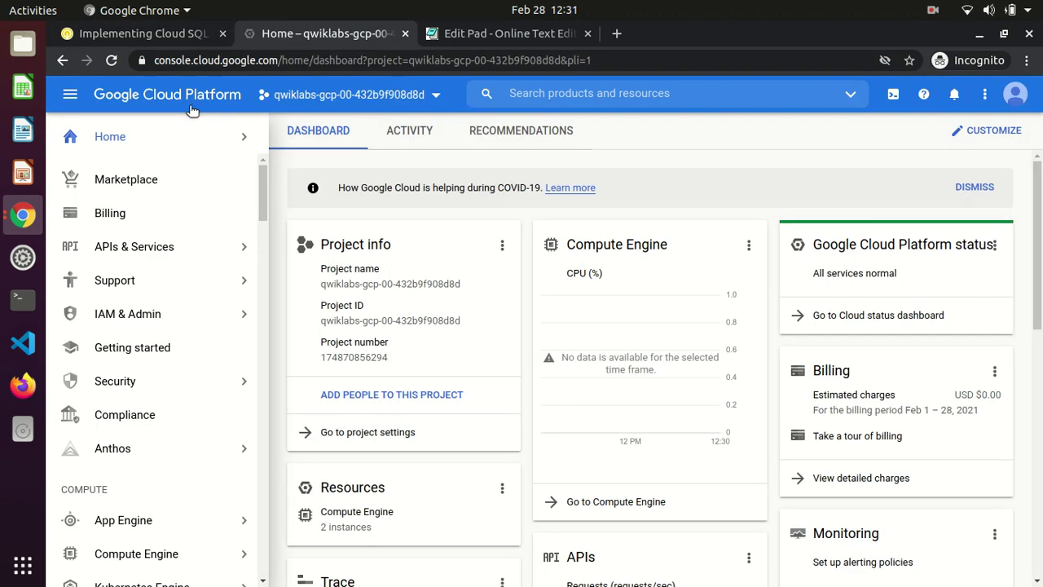
left_click_drag(260, 200, 271, 279)
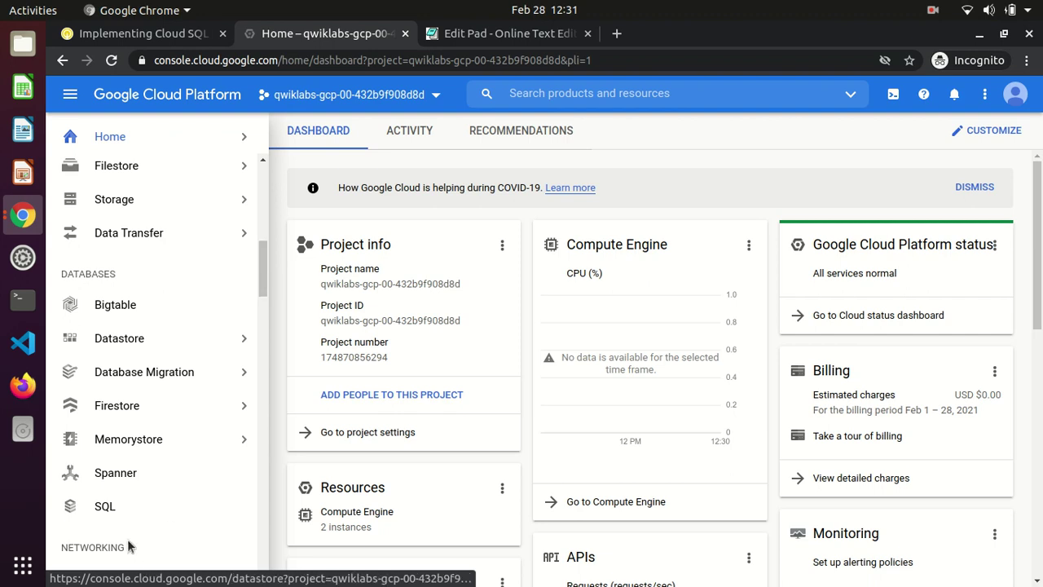
left_click(120, 505)
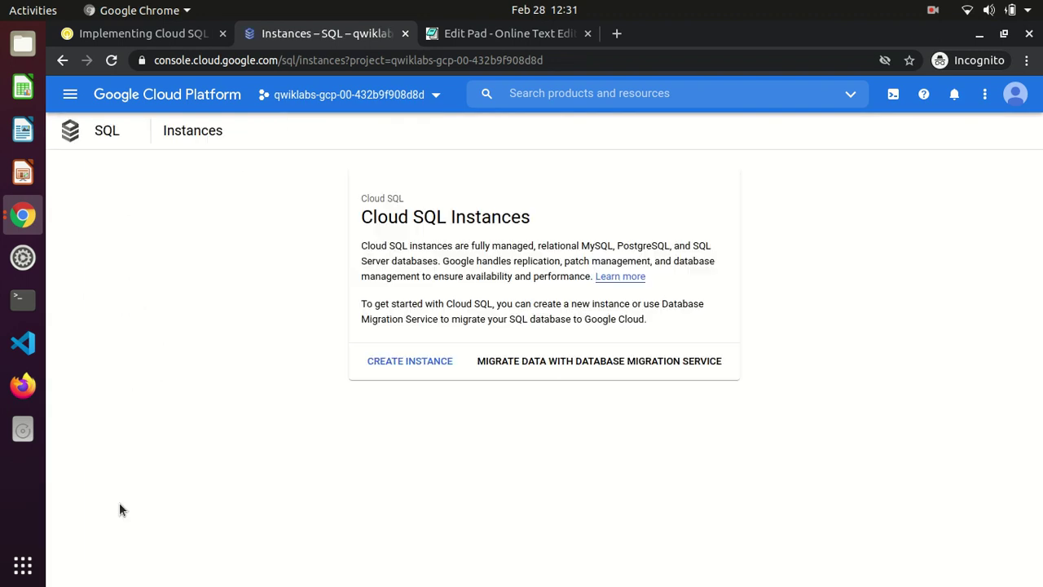
left_click(391, 368)
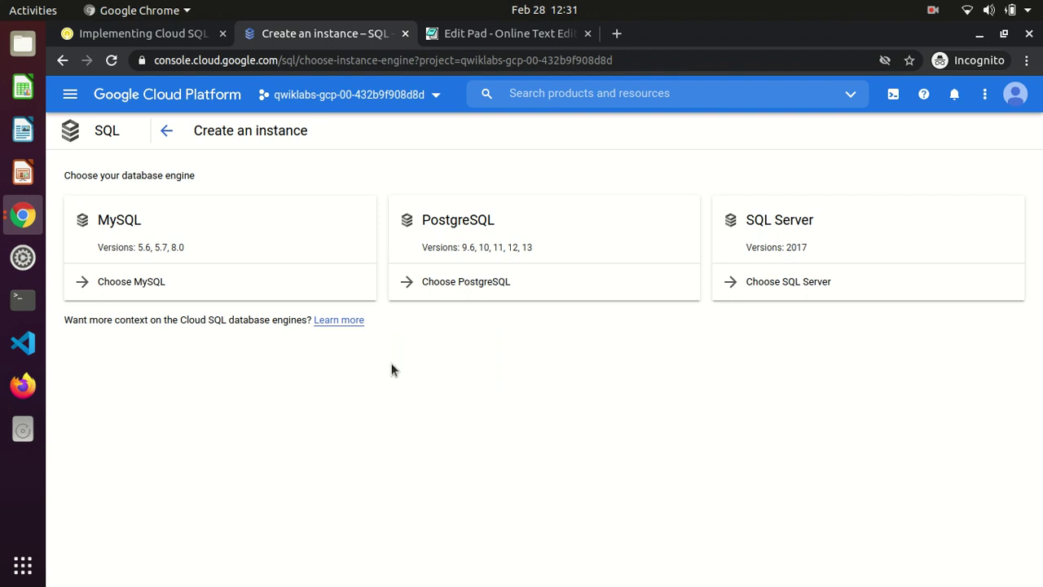
left_click(117, 284)
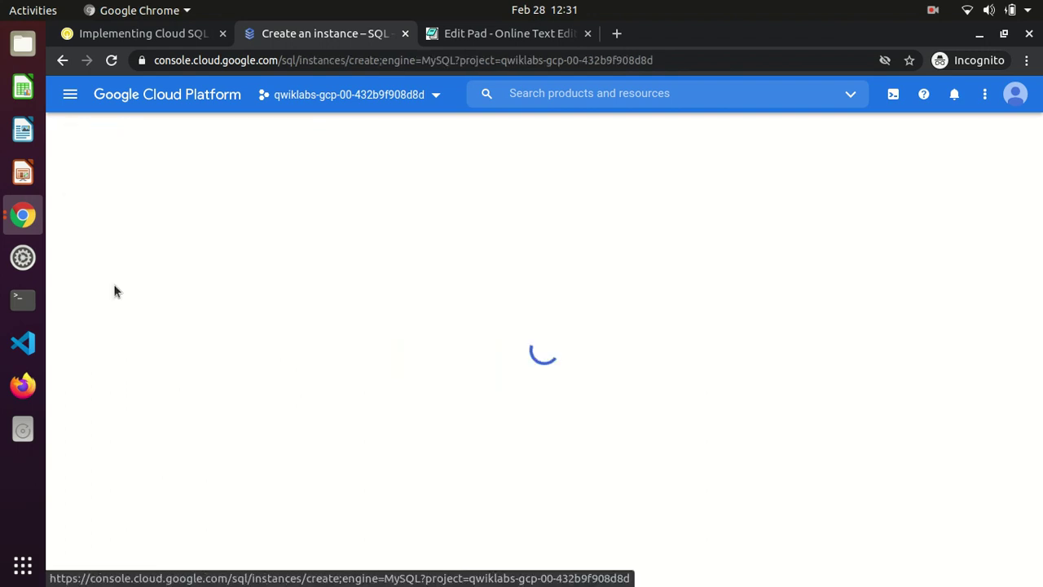
left_click(156, 34)
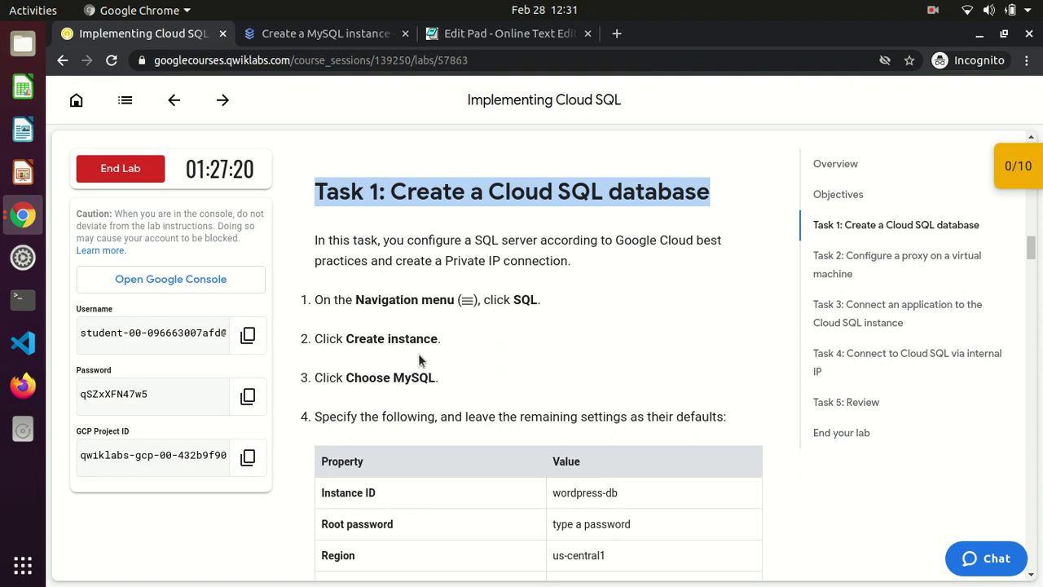
Paste wordpress-db as the instance ID and enter a root password, revealing it
left_click_drag(550, 497, 620, 495)
key("ctrl+c")
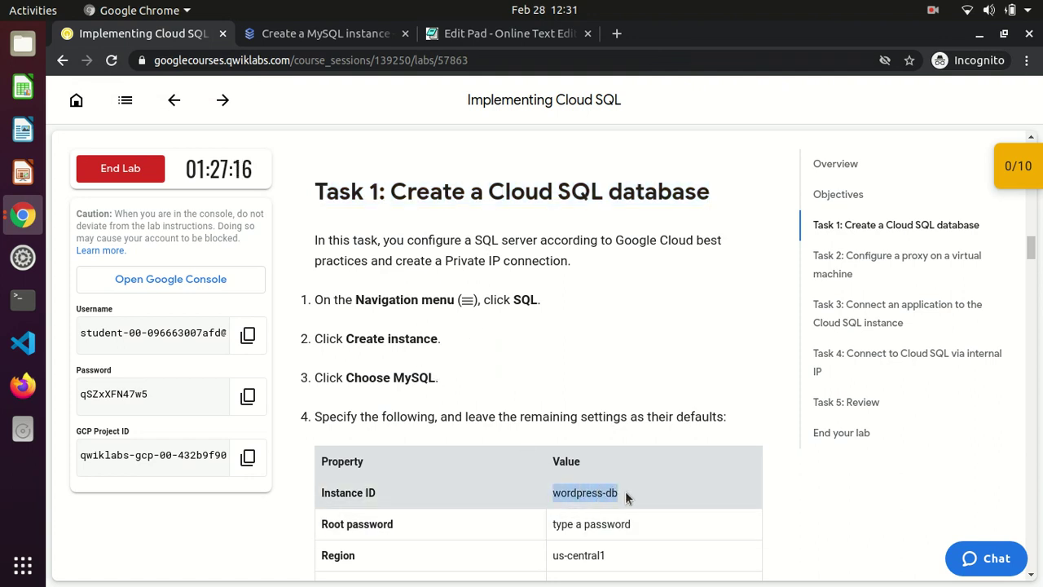
left_click(312, 43)
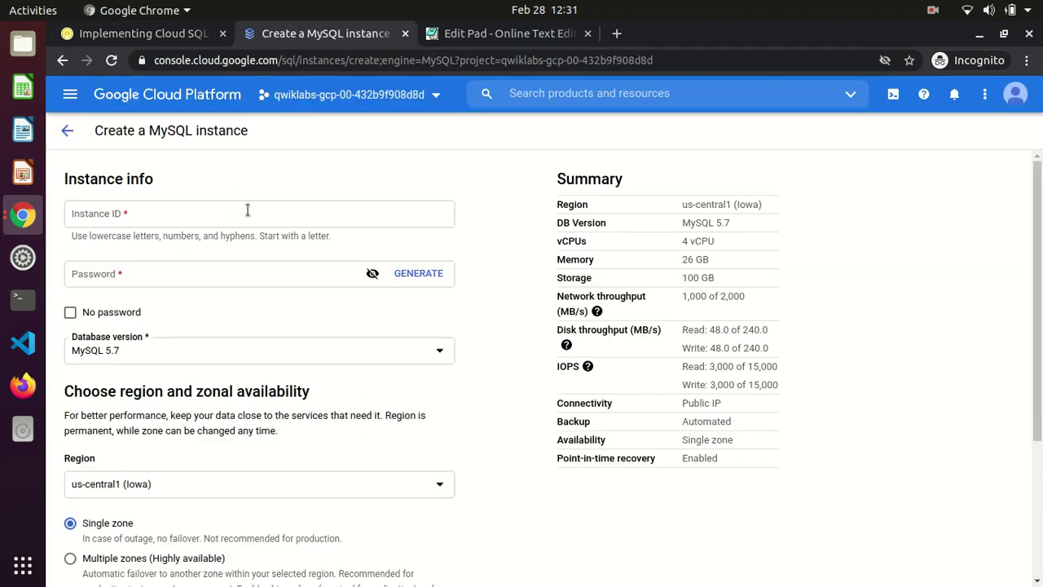
left_click(224, 222)
key("ctrl+v")
key("Tab")
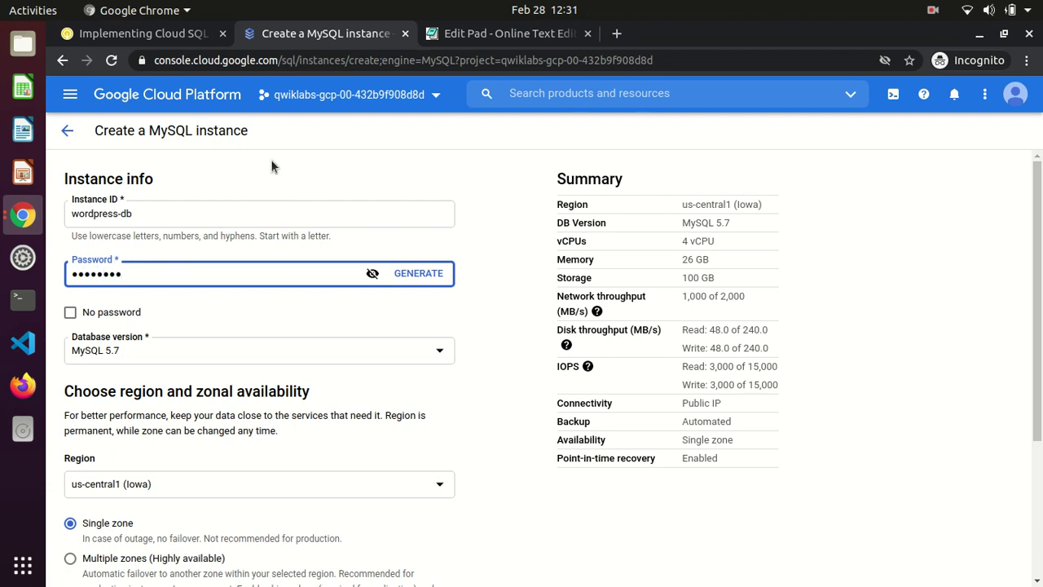
left_click(371, 273)
Check the lab's property table, noting the Zone value Any
left_click(143, 33)
left_click(456, 337)
scroll(456, 338, "down", 3)
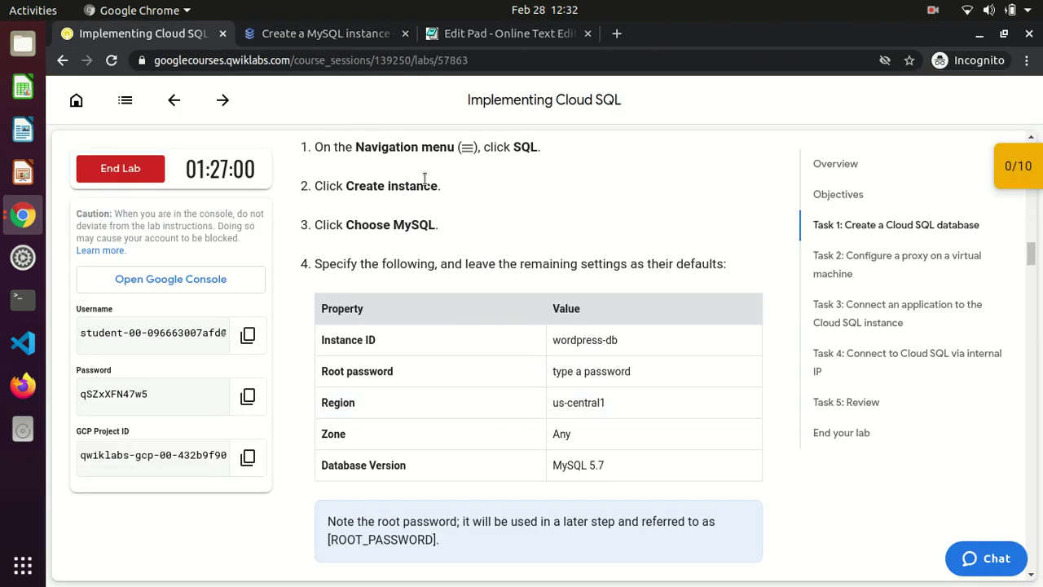
left_click(321, 37)
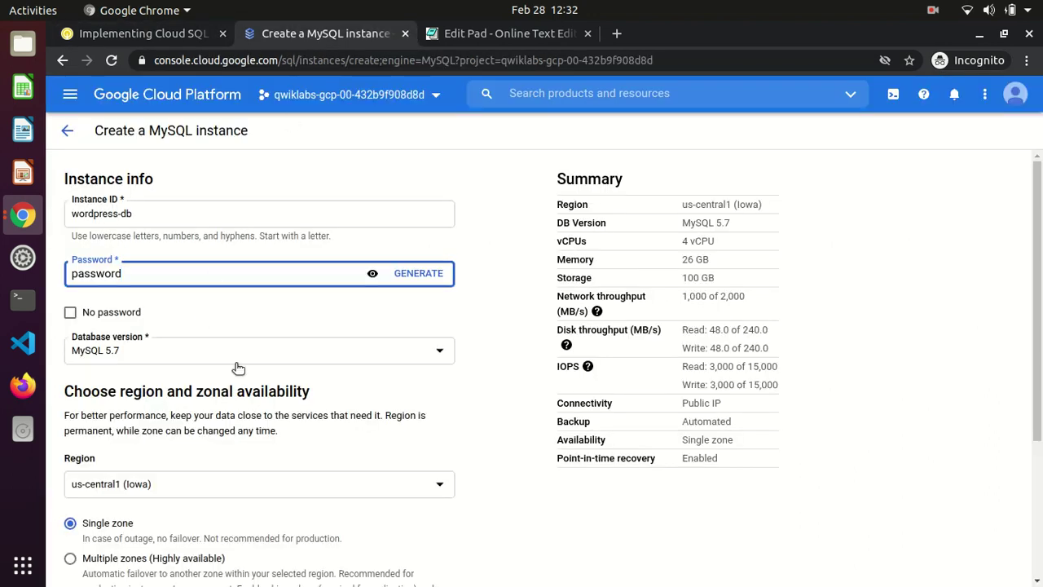
left_click(150, 35)
double_click(562, 433)
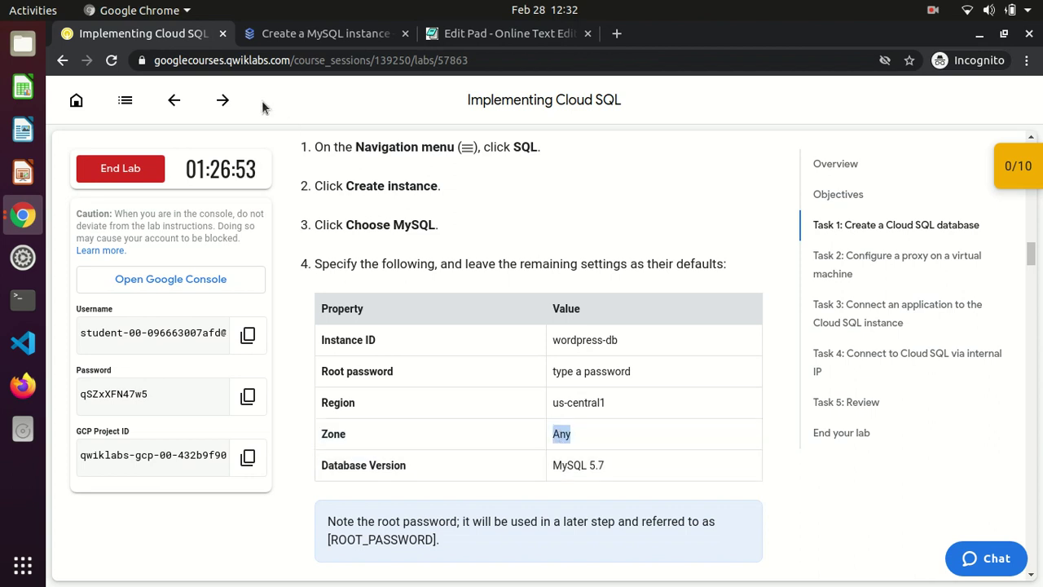
left_click(277, 30)
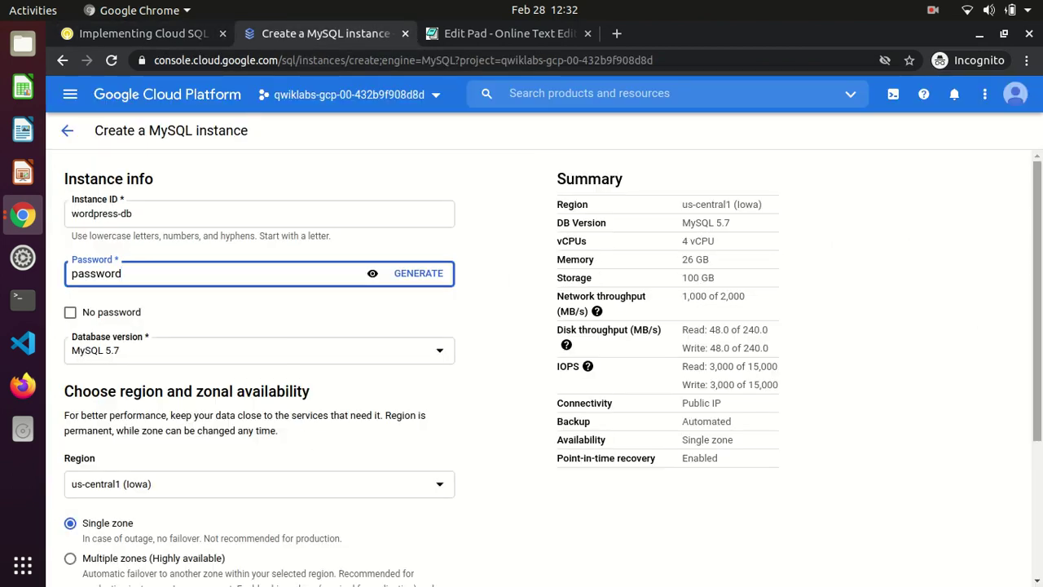
Show the zone options with primary zone Any and expand the configuration options
scroll(1030, 269, "down", 1)
scroll(538, 367, "down", 3)
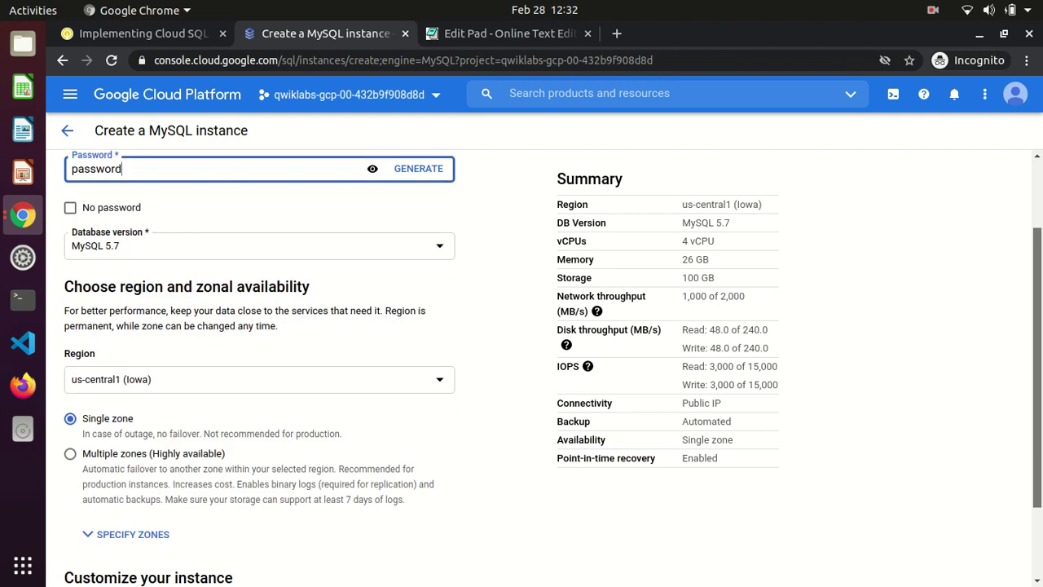
scroll(453, 331, "down", 1)
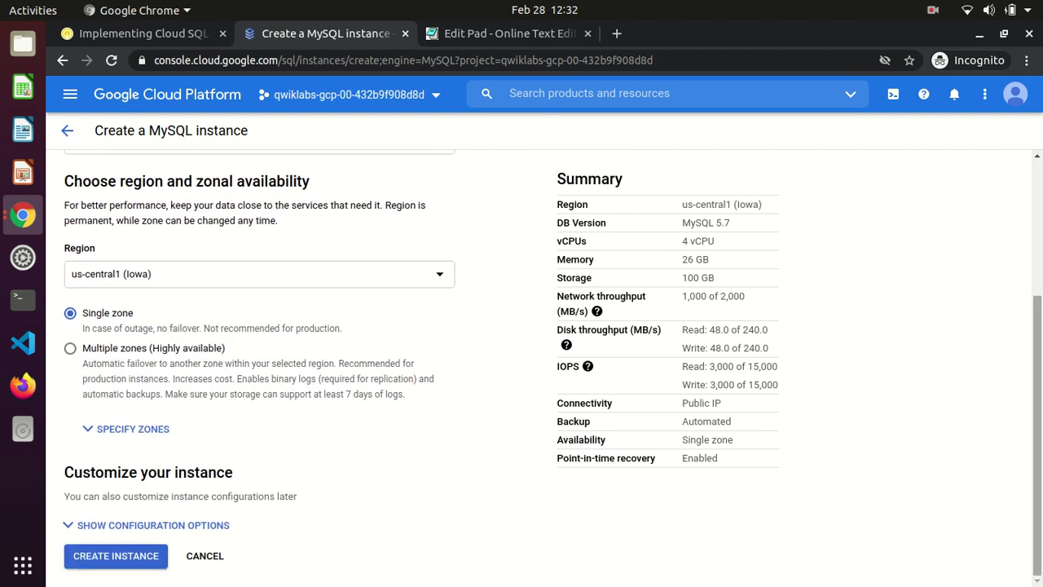
left_click(124, 430)
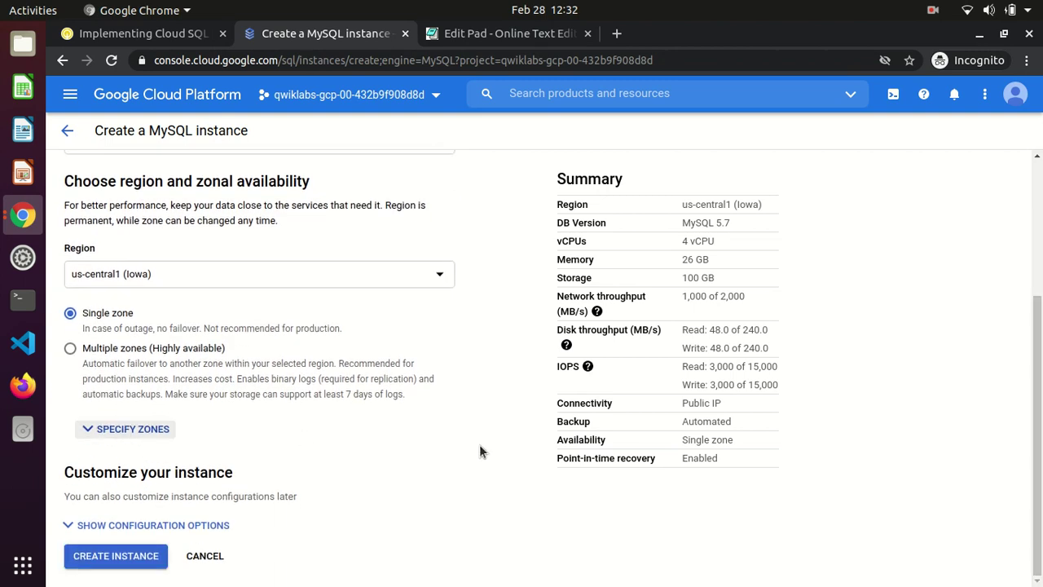
scroll(261, 367, "down", 2)
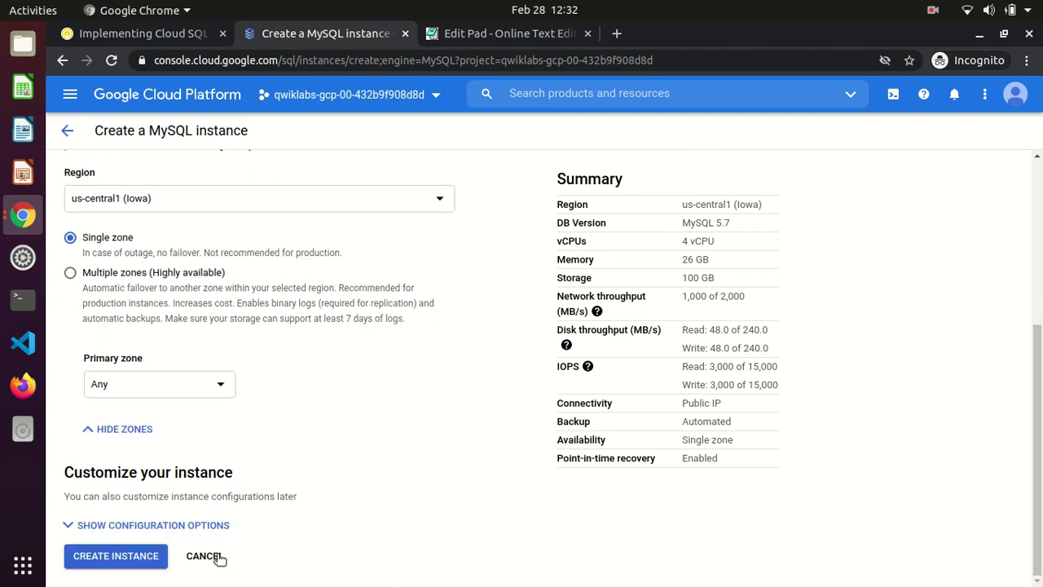
left_click(183, 525)
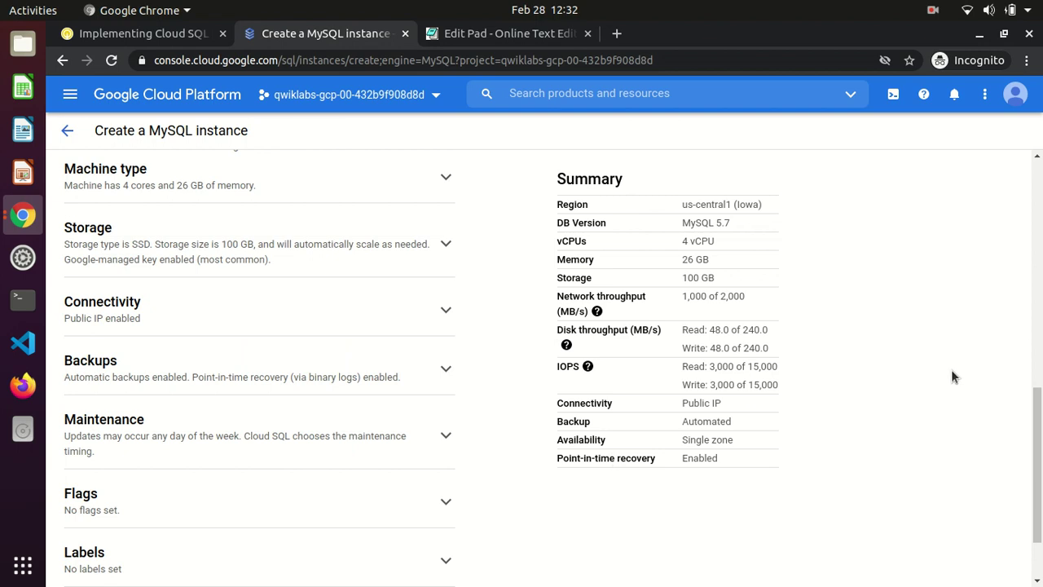
scroll(261, 367, "up", 3)
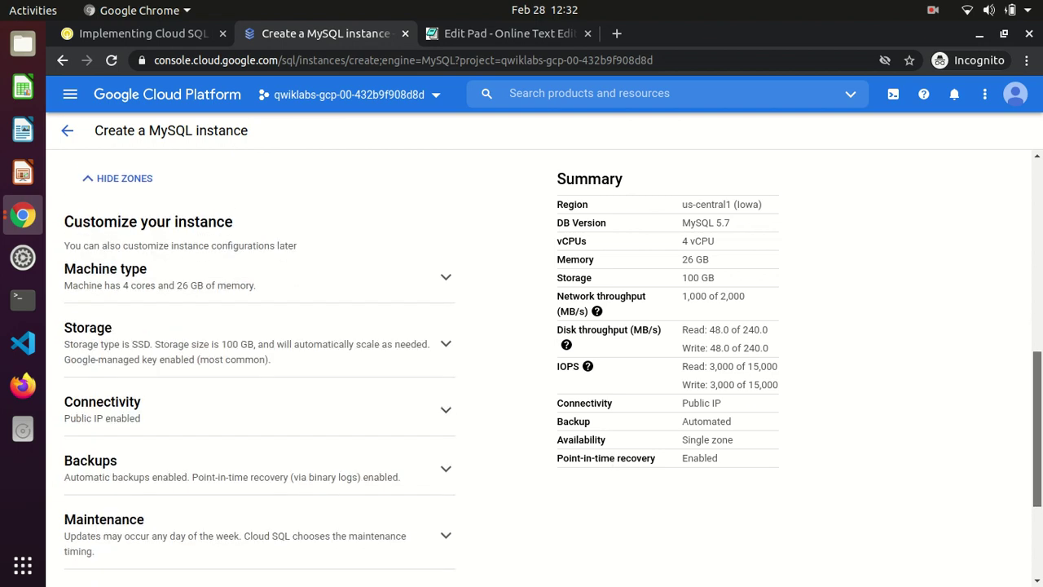
scroll(261, 367, "down", 2)
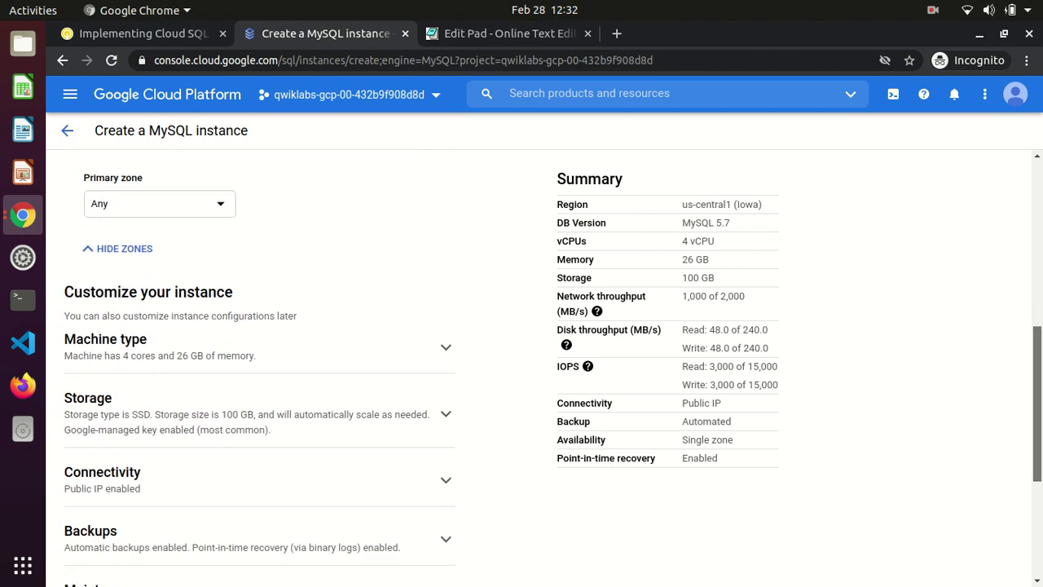
Review the lab steps covering MySQL 5.7, Connectivity and Private IP
left_click(96, 36)
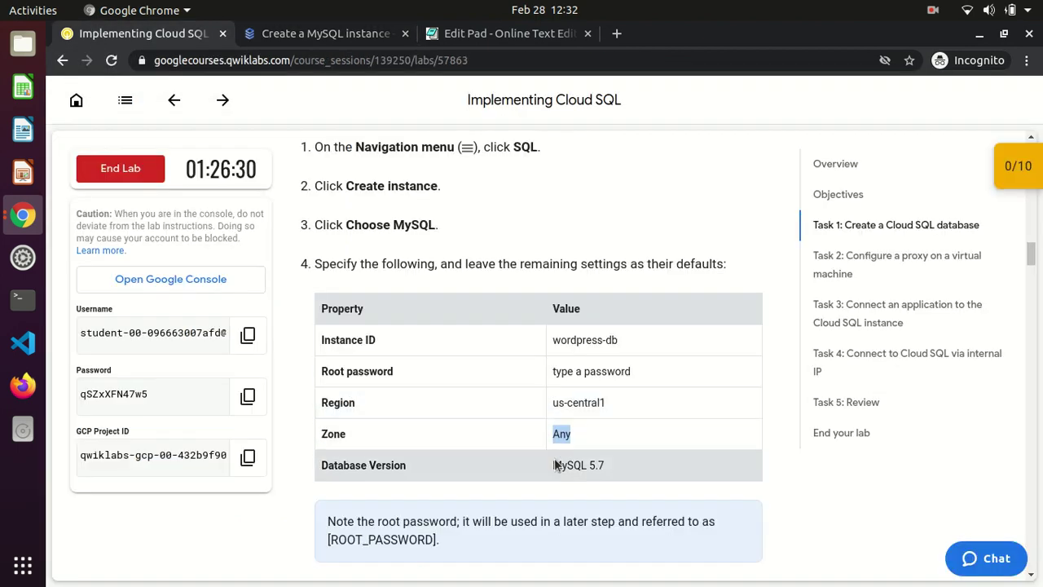
left_click_drag(554, 470, 624, 465)
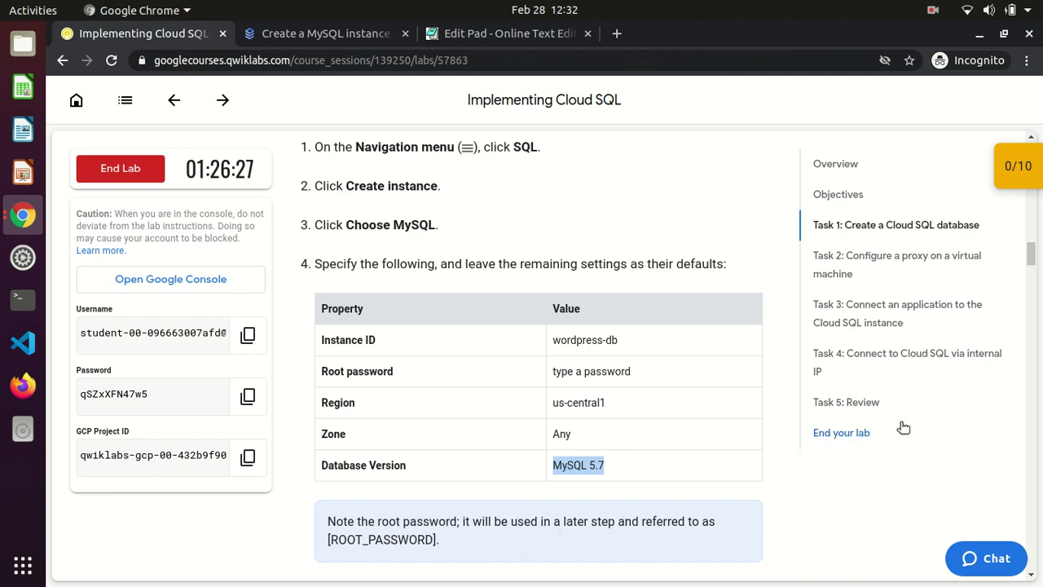
left_click_drag(1030, 254, 1031, 270)
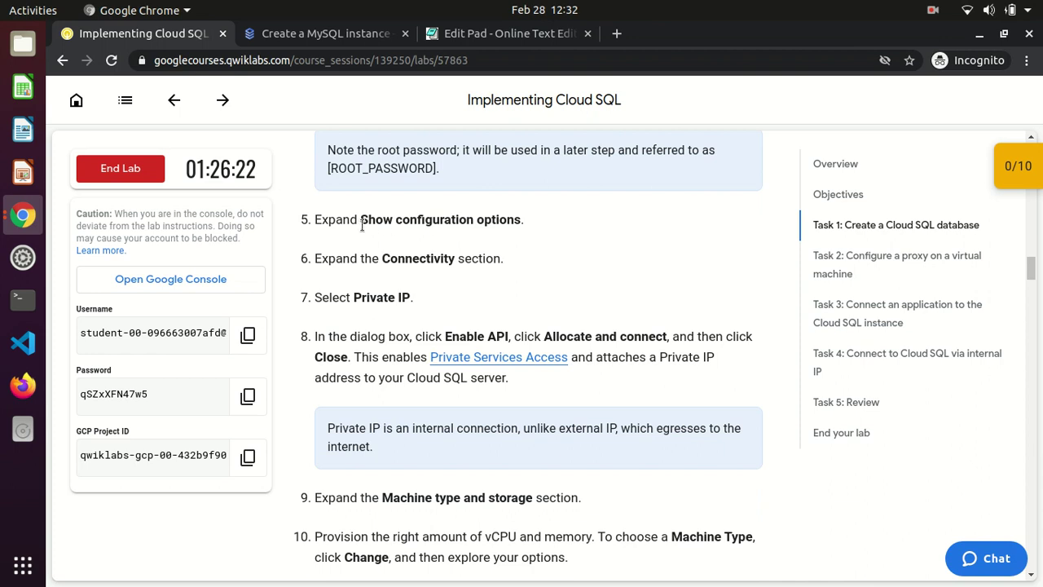
left_click_drag(359, 220, 515, 219)
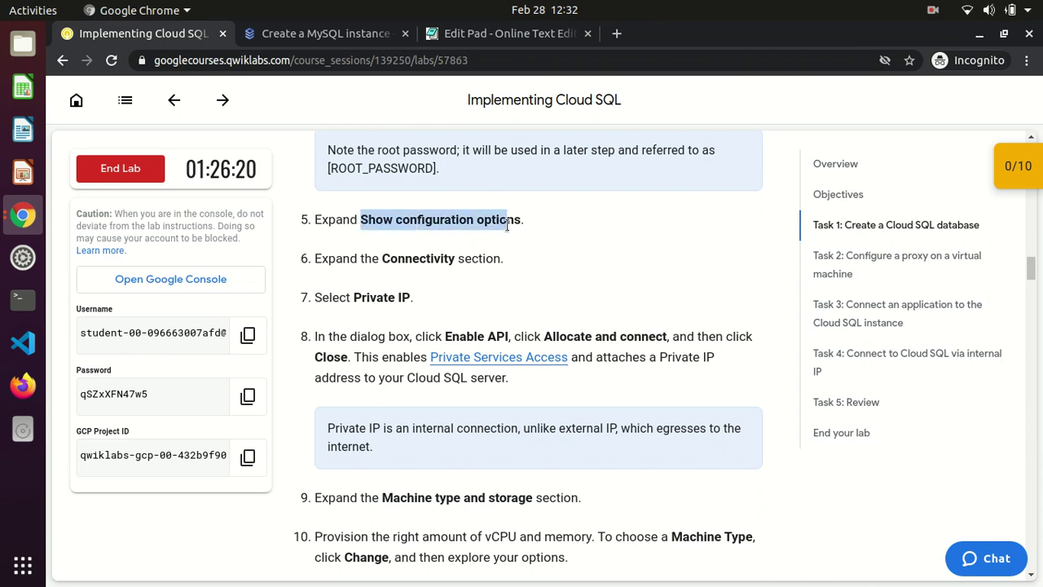
left_click(402, 255)
double_click(403, 255)
double_click(374, 297)
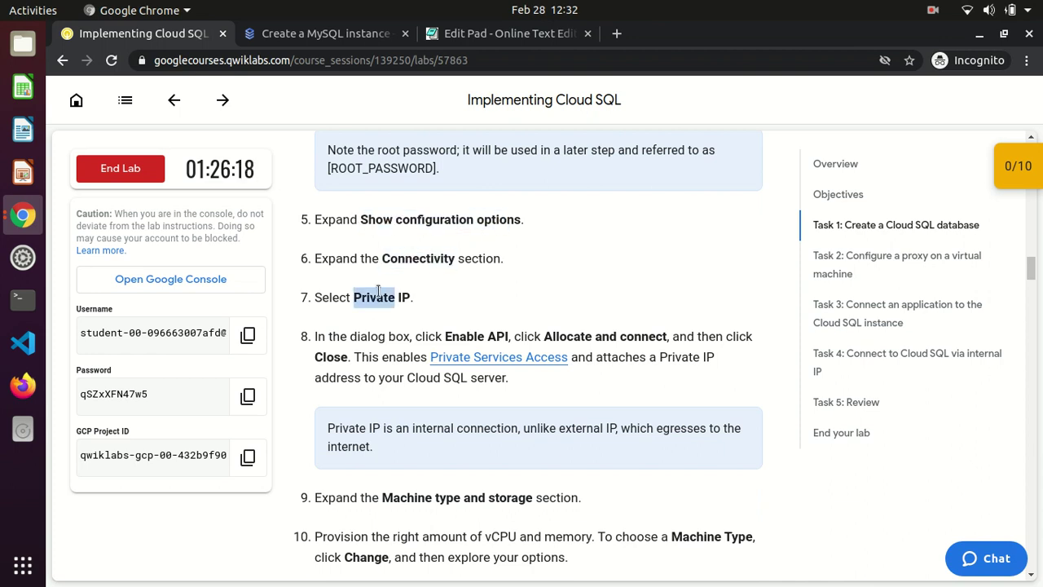
left_click(315, 35)
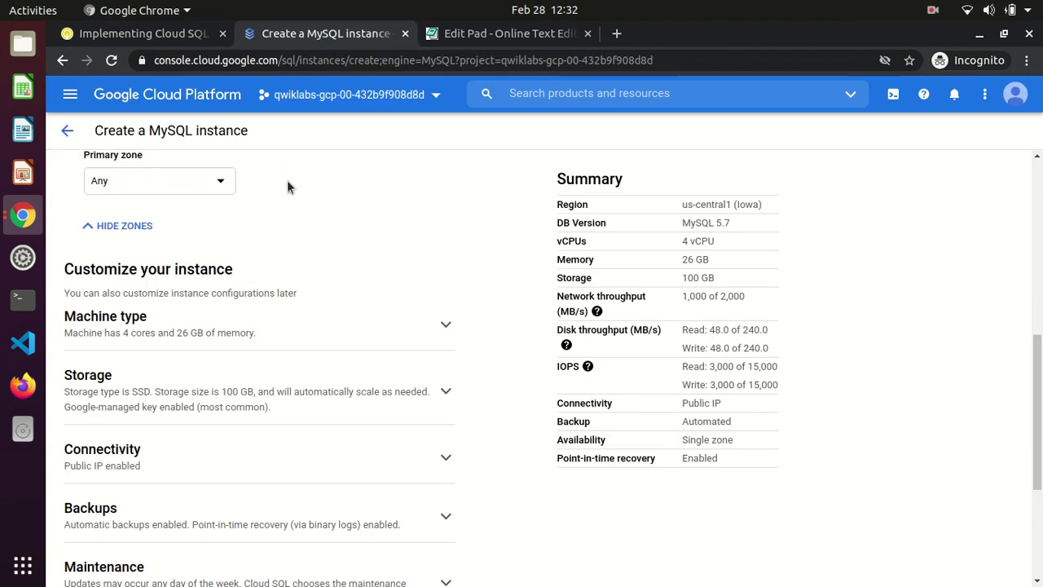
Expand Connectivity, enable Private IP and select the default network
left_click(361, 461)
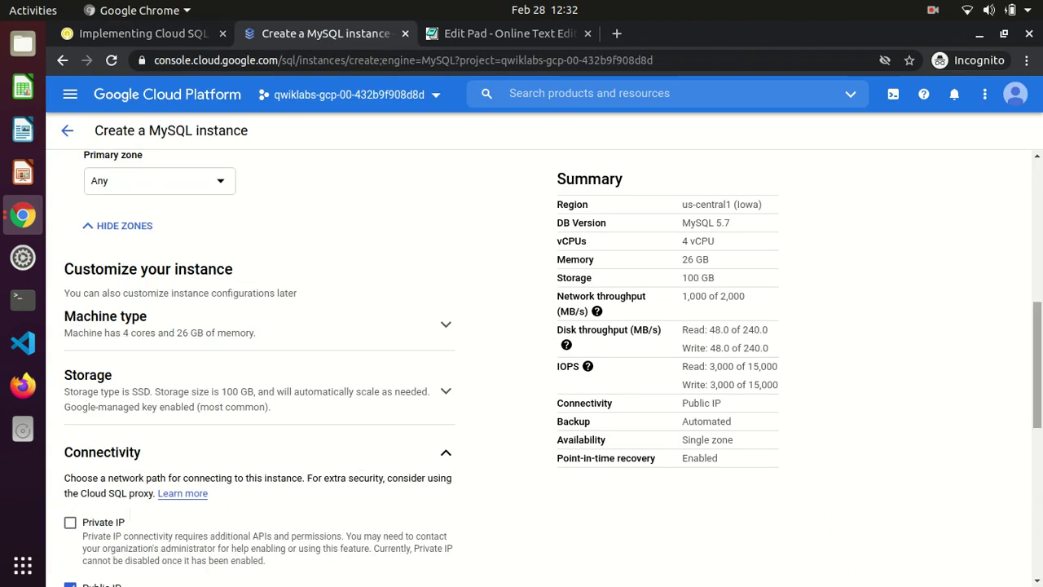
scroll(1035, 363, "down", 3)
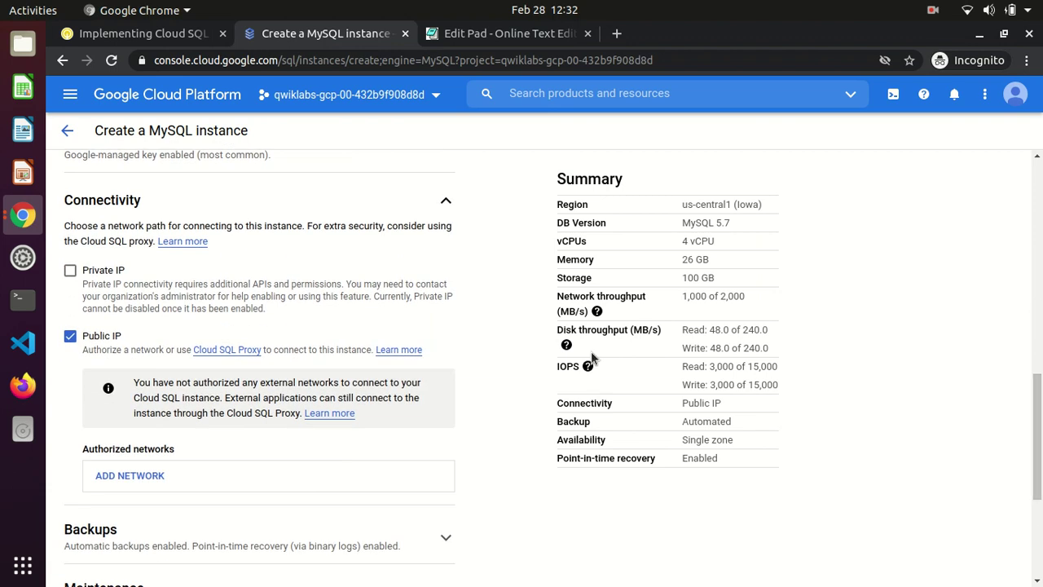
left_click(128, 272)
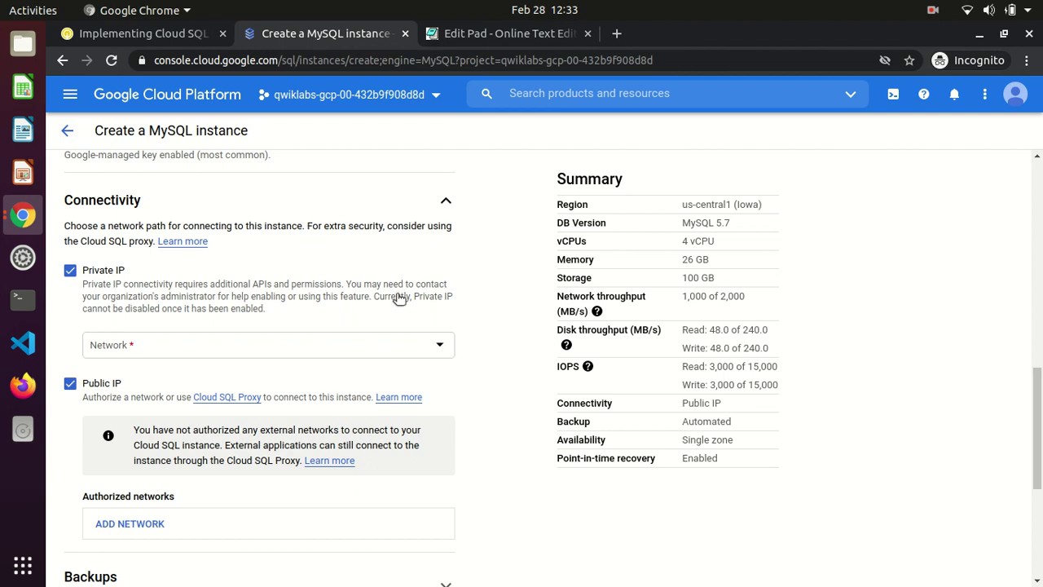
left_click(441, 349)
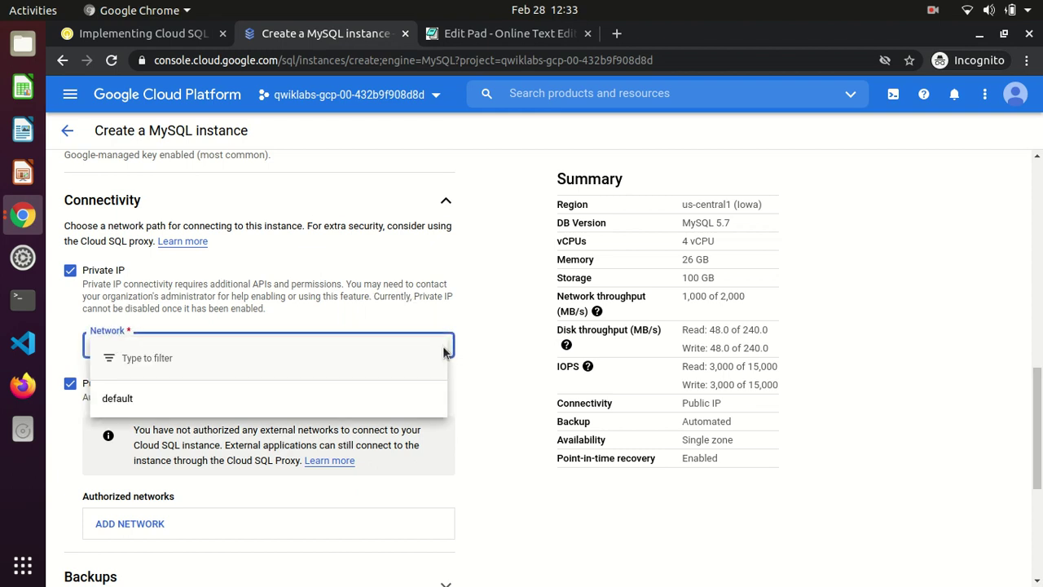
left_click(149, 37)
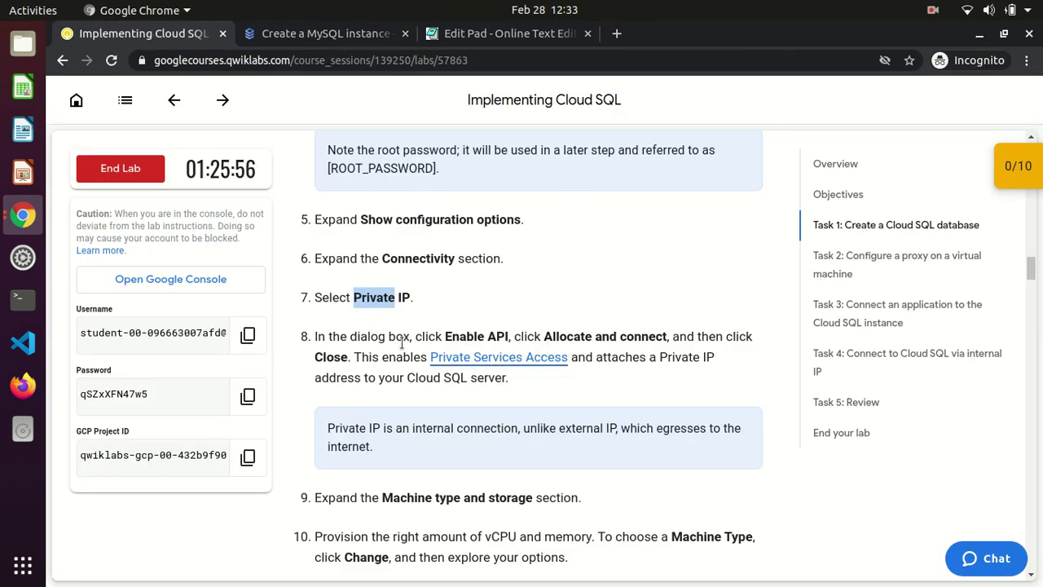
left_click(297, 35)
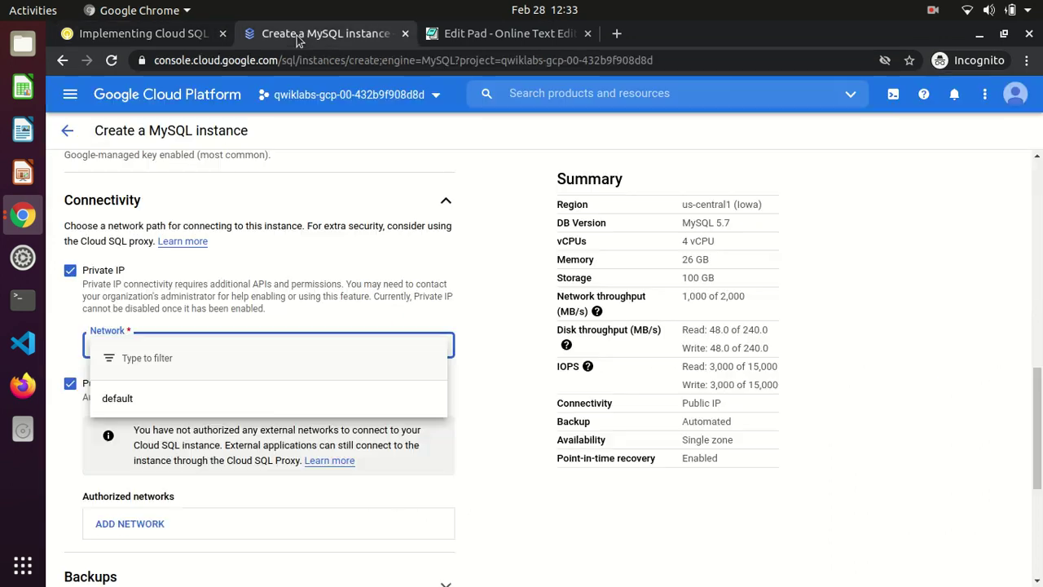
left_click(161, 399)
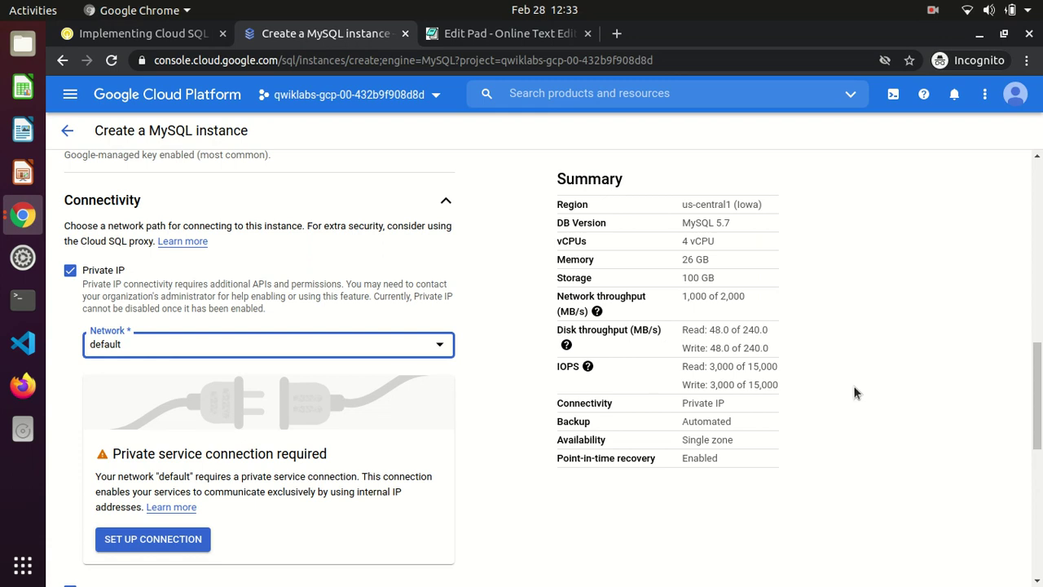
Recheck the lab's step 6 Connectivity instructions against the instance form
scroll(1037, 395, "down", 4)
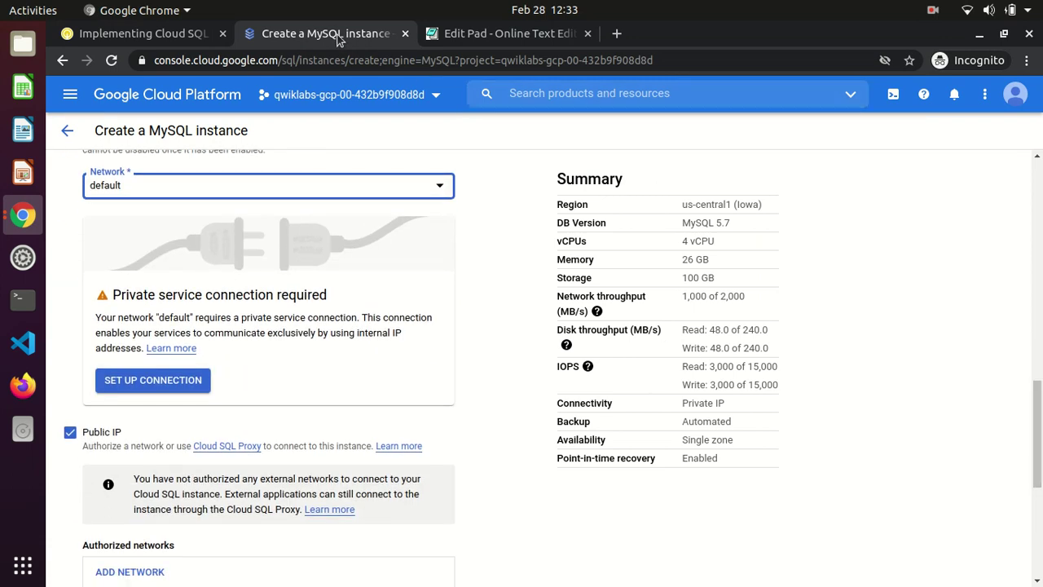
left_click(117, 36)
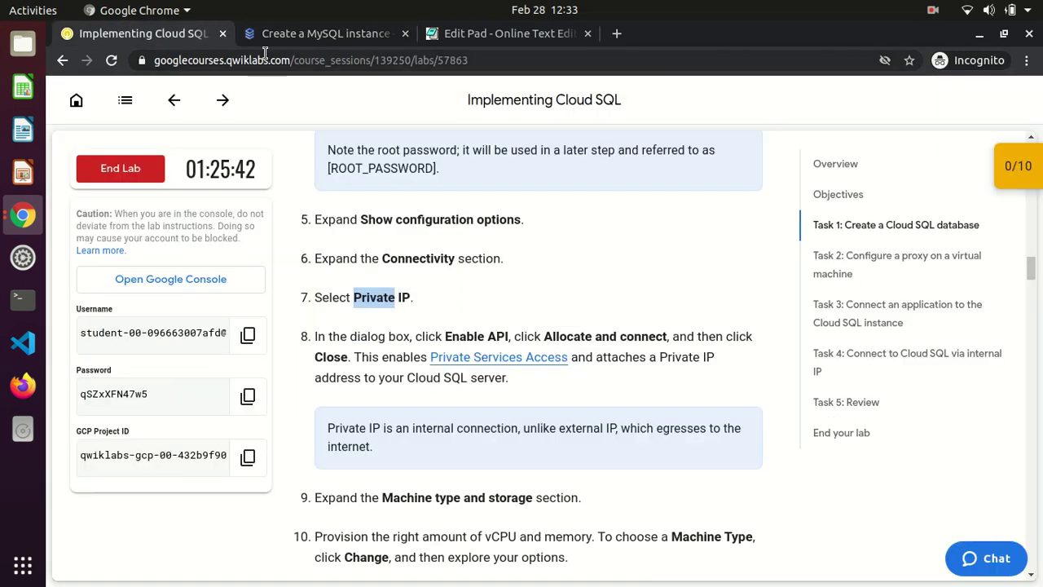
double_click(396, 258)
left_click(303, 37)
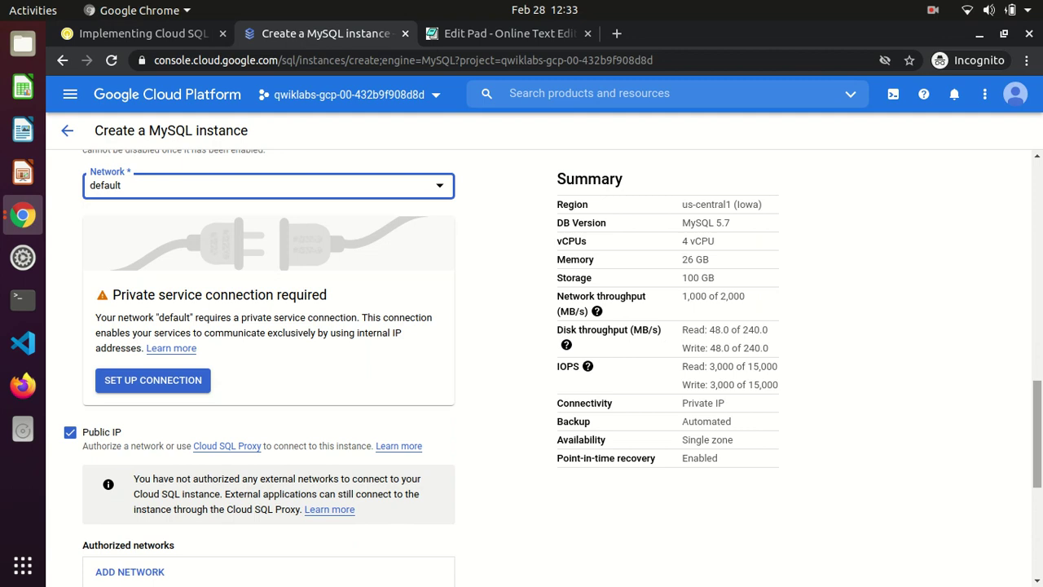
scroll(260, 366, "up", 2)
scroll(261, 367, "down", 3)
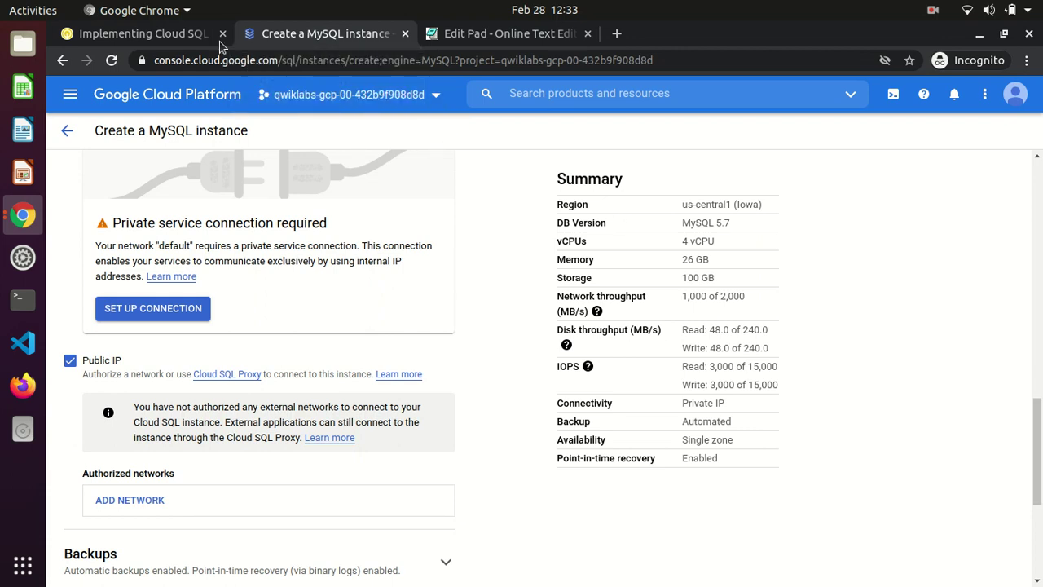
Read the lab's step 8 on private service connections, then choose SET UP CONNECTION
left_click(160, 31)
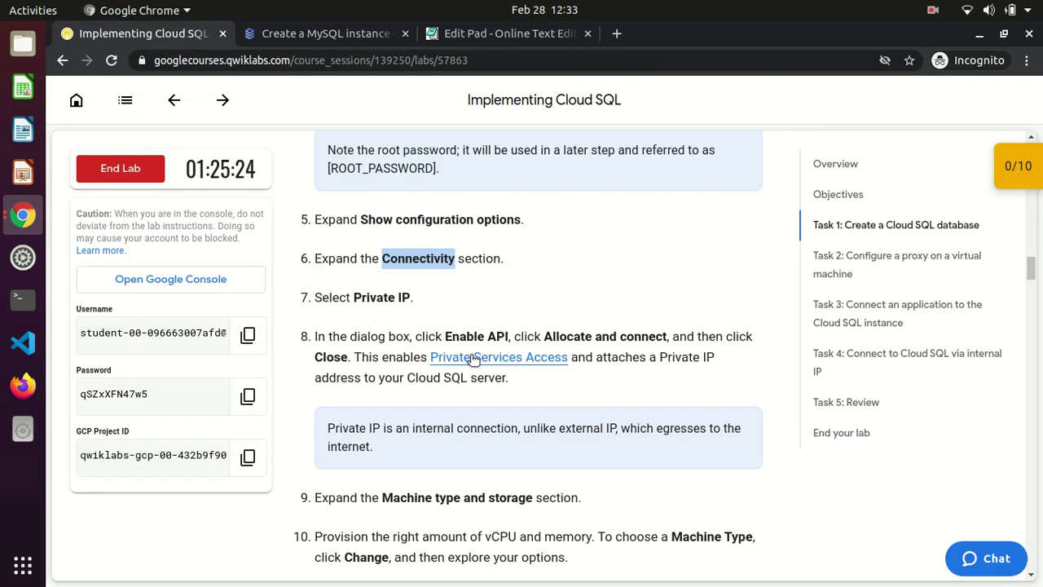
left_click_drag(435, 329, 640, 378)
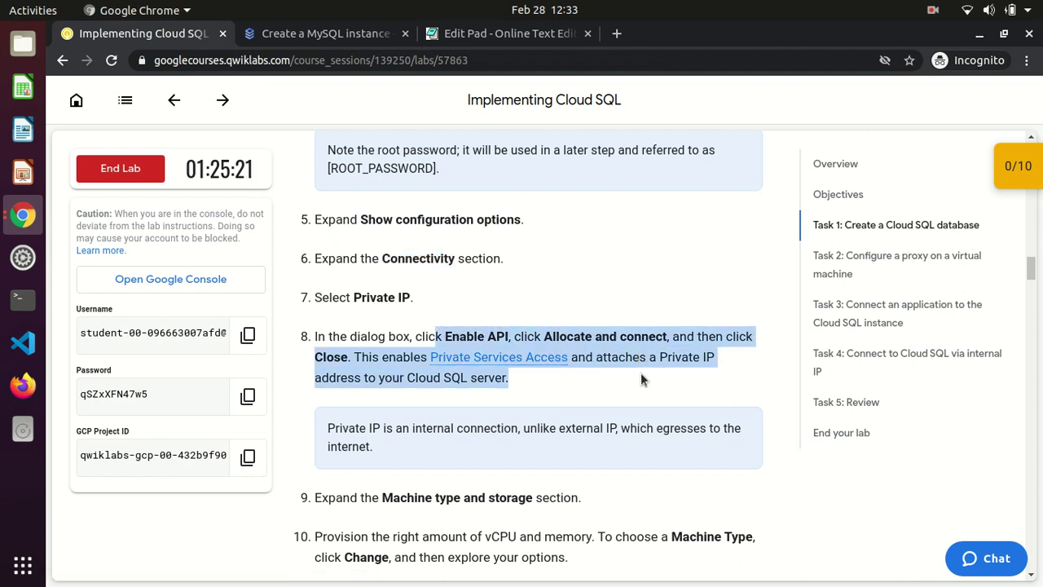
left_click(641, 378)
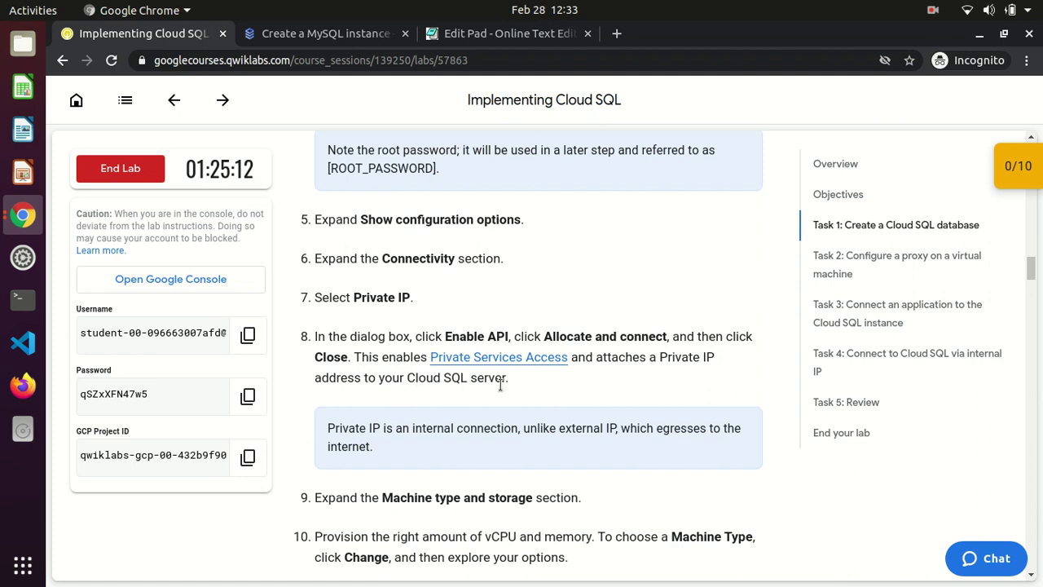
left_click_drag(537, 387, 312, 343)
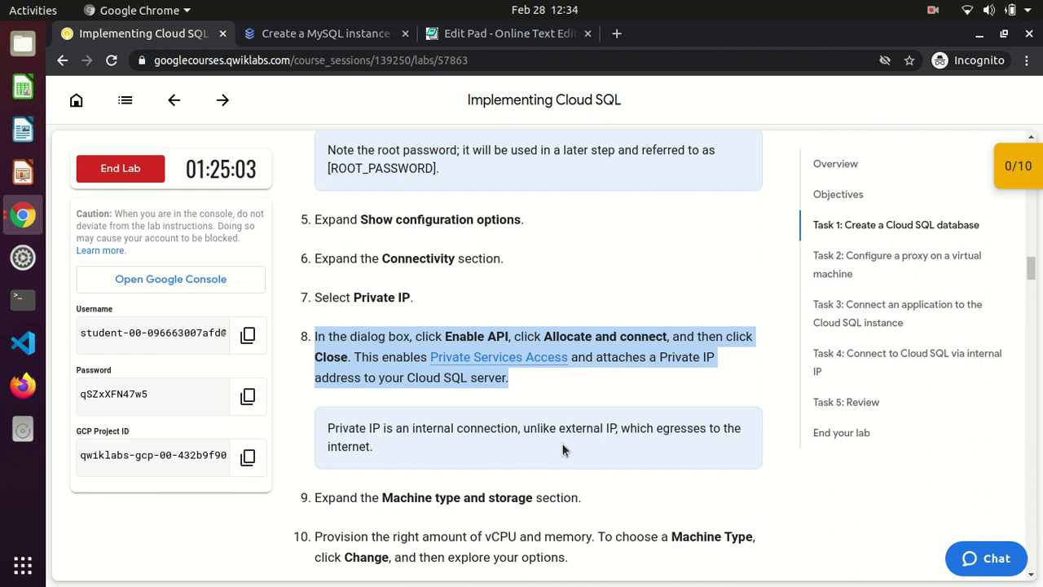
double_click(666, 429)
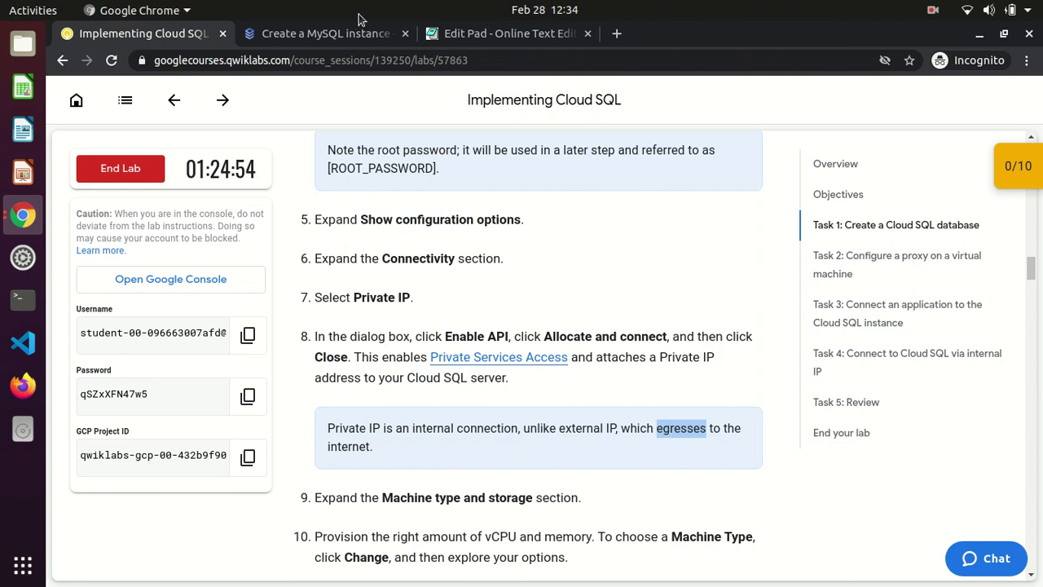
left_click(340, 39)
left_click(148, 308)
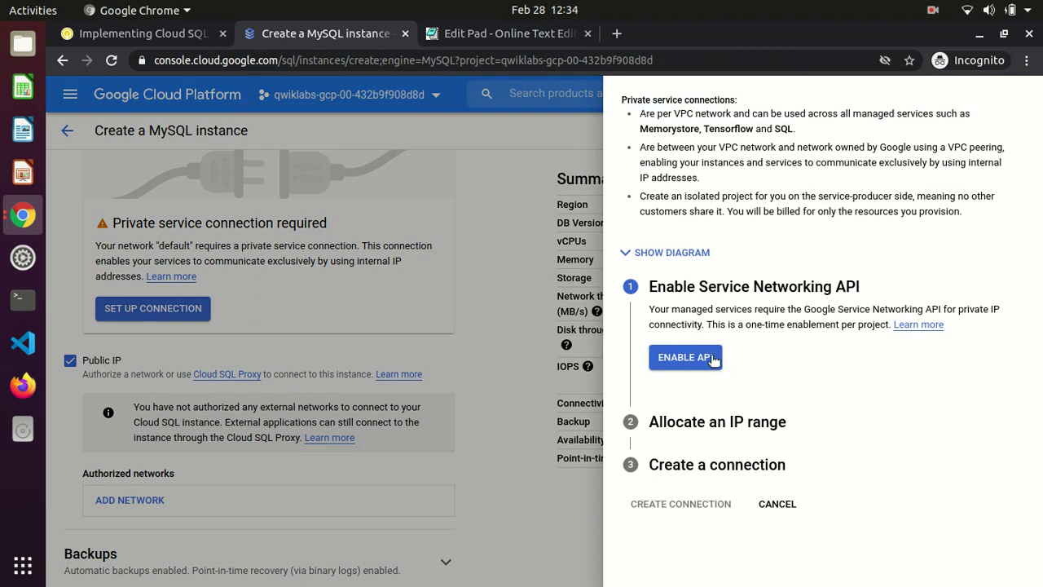
Enable the Service Networking API and look over the IP range options
left_click(705, 360)
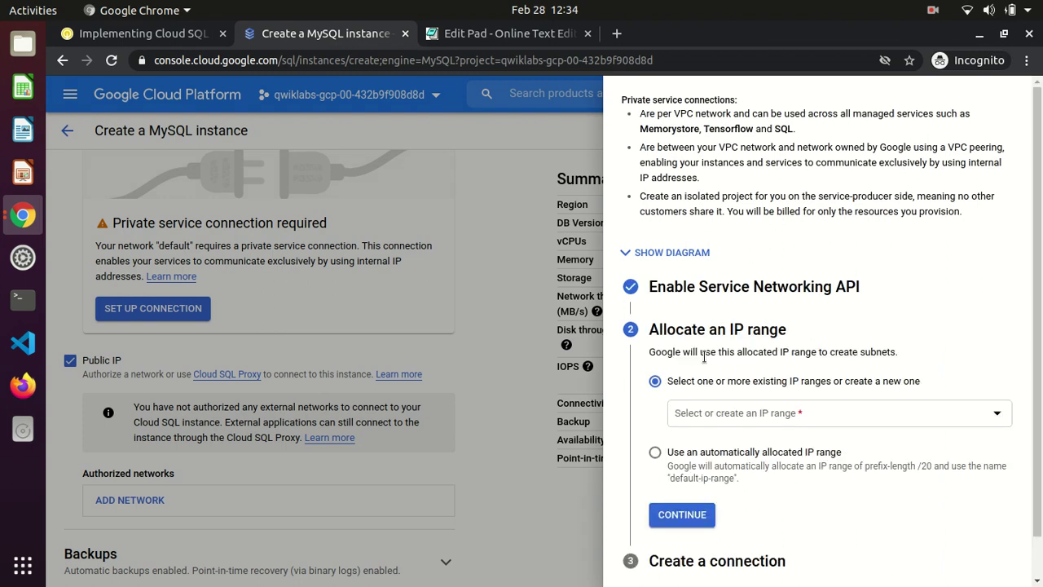
left_click(1000, 420)
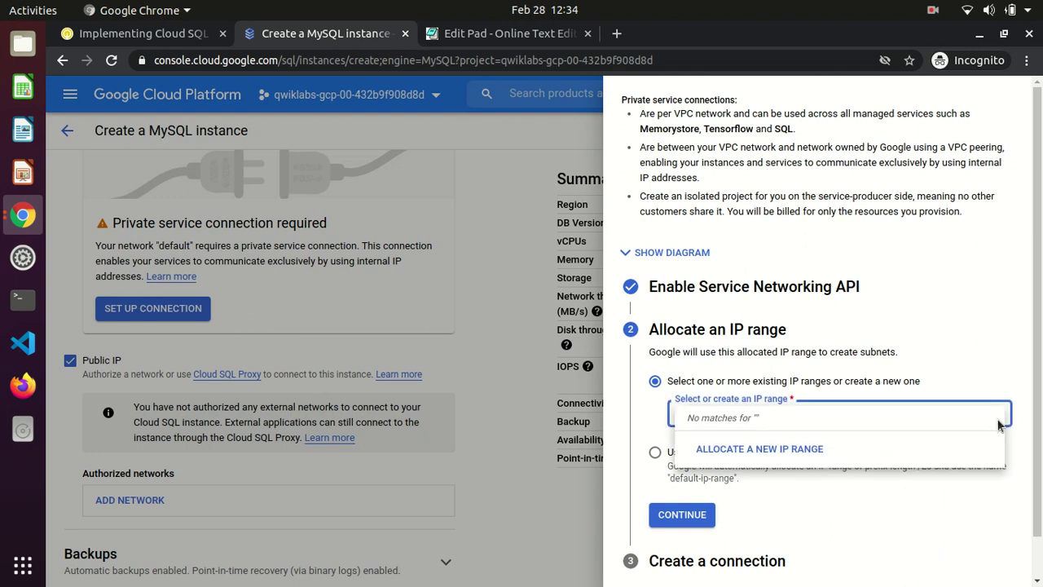
left_click(965, 286)
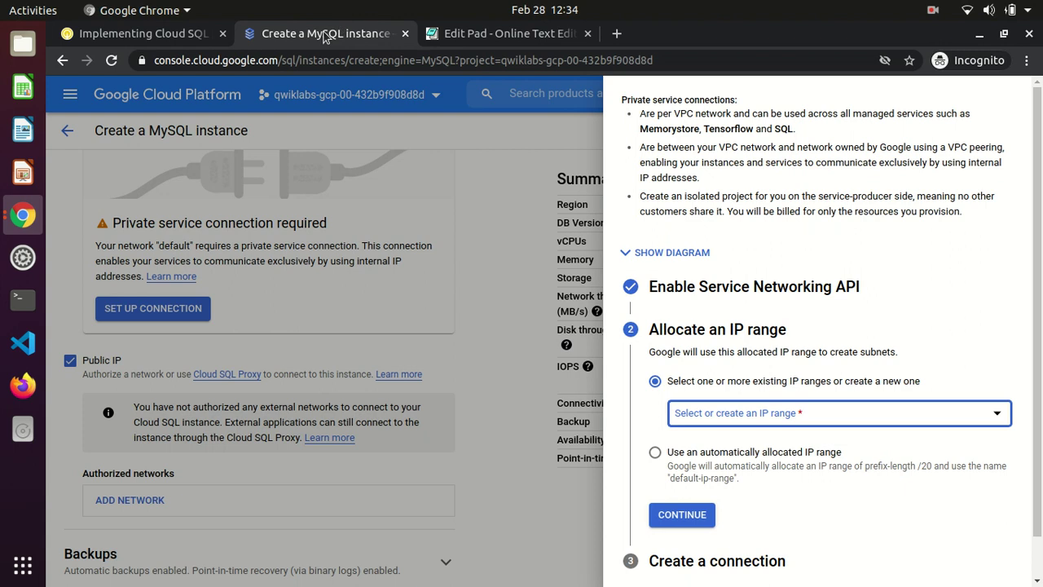
left_click(97, 36)
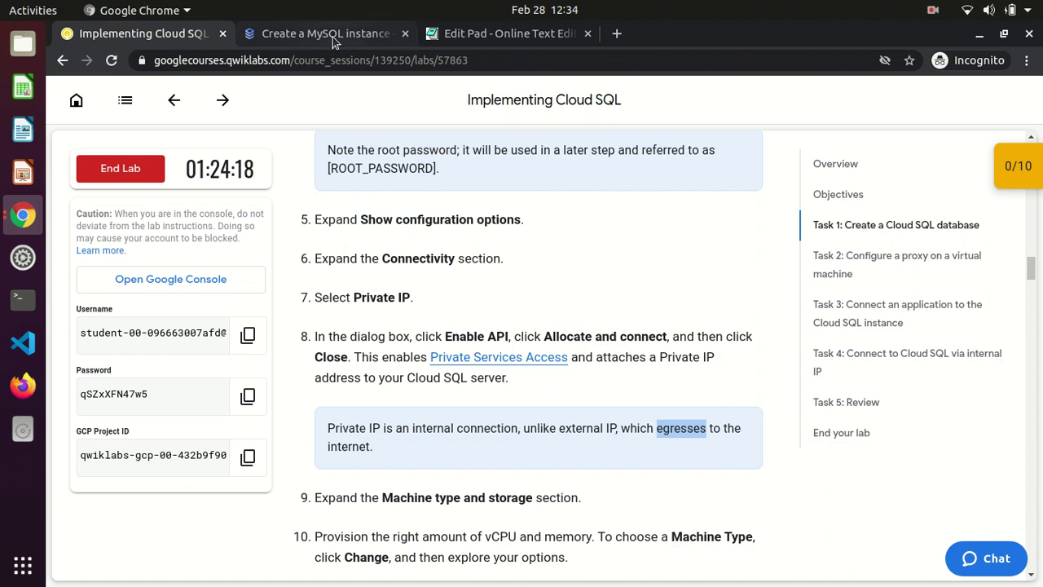
left_click(304, 35)
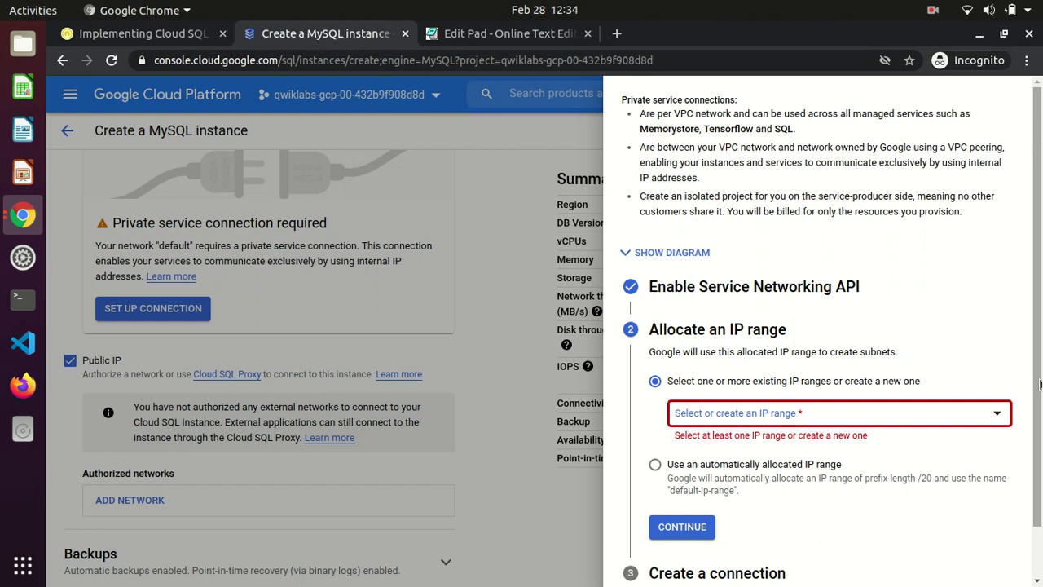
Use an automatically allocated IP range and create the private service connection
scroll(1035, 384, "down", 2)
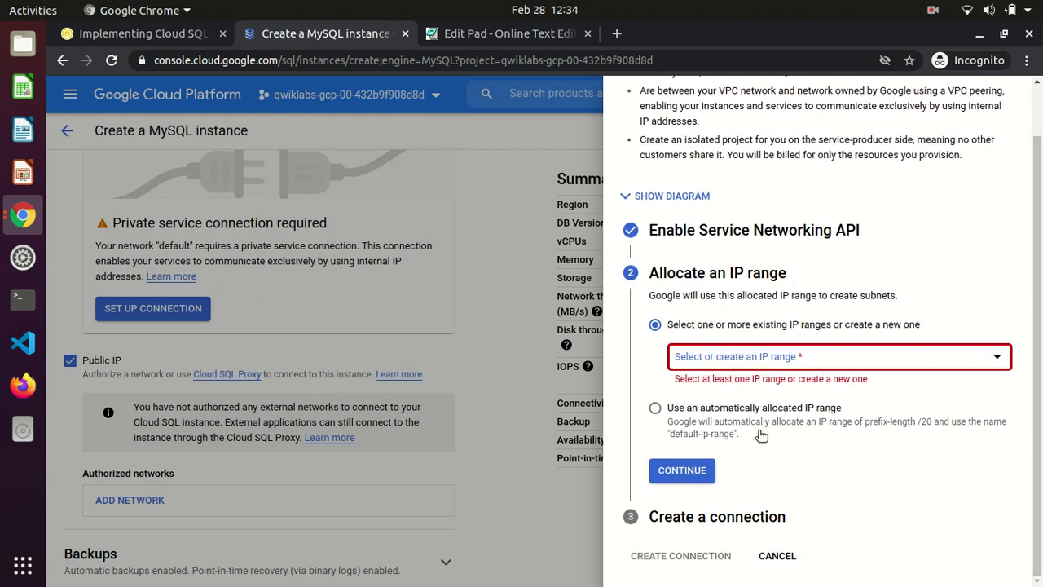
left_click(655, 407)
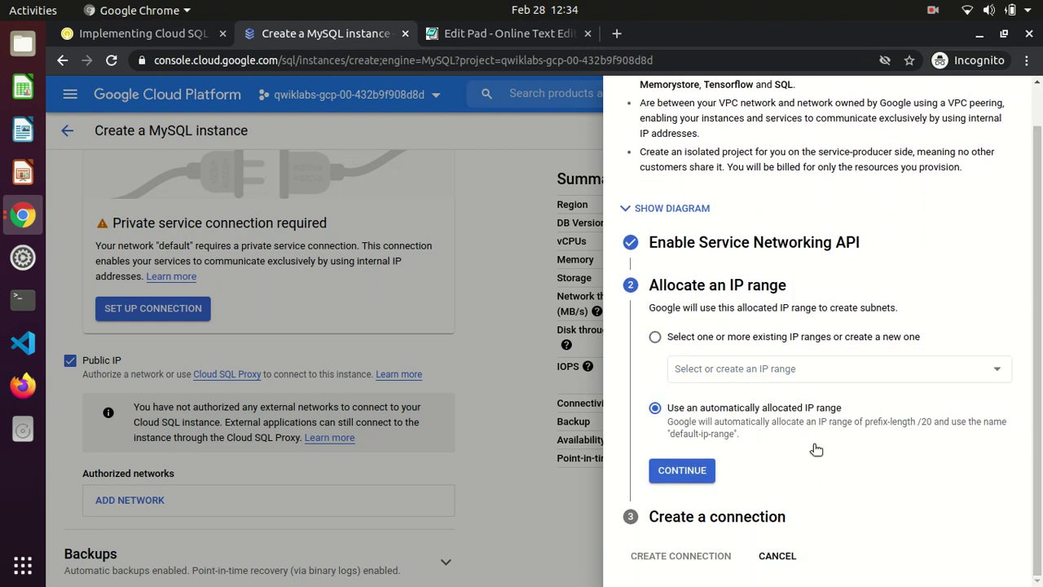
left_click(706, 469)
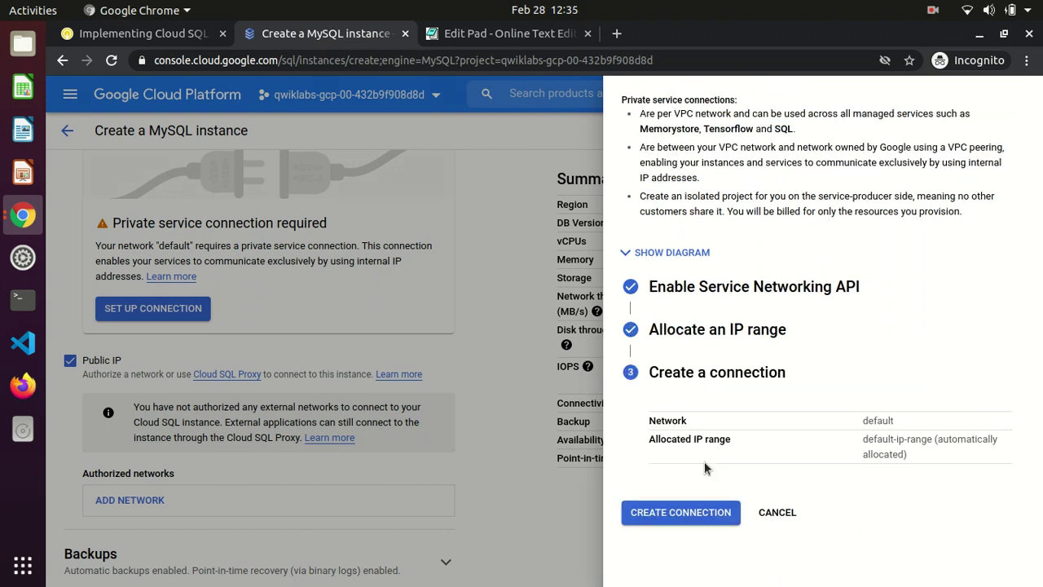
left_click(691, 515)
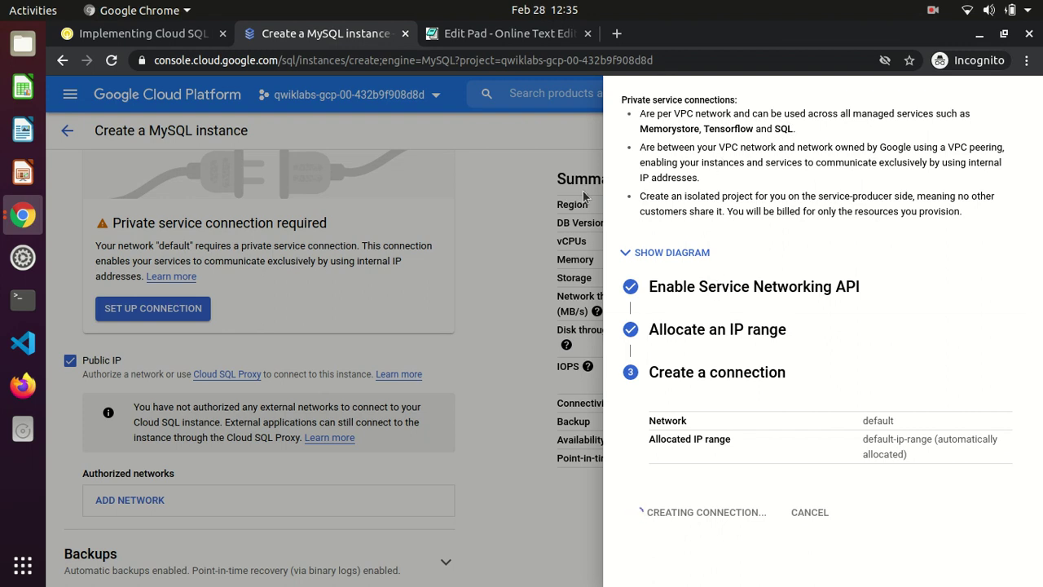
left_click(142, 36)
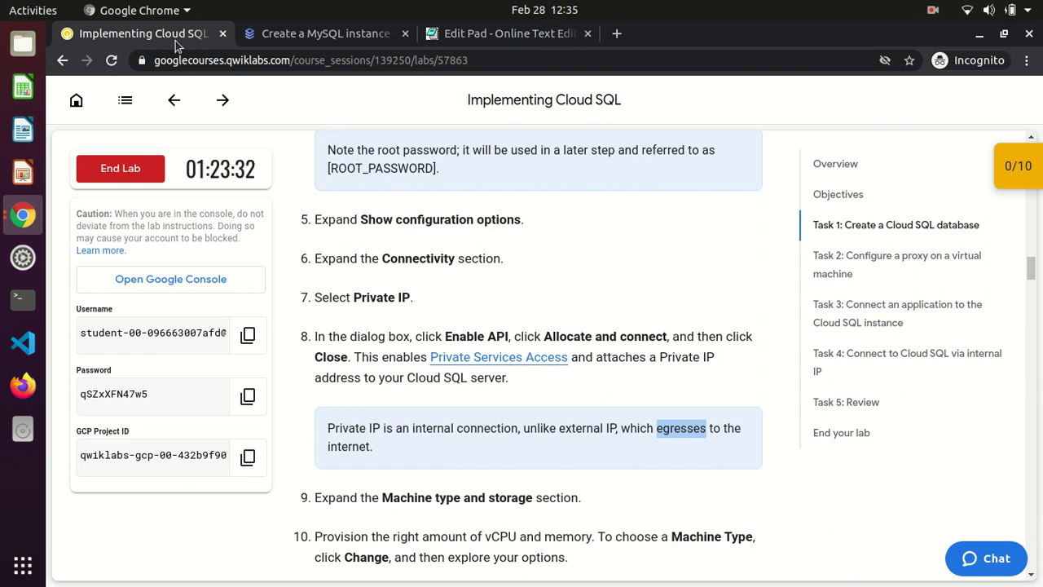
Check the console and lab guide until the default network's private service connection is created
left_click(305, 38)
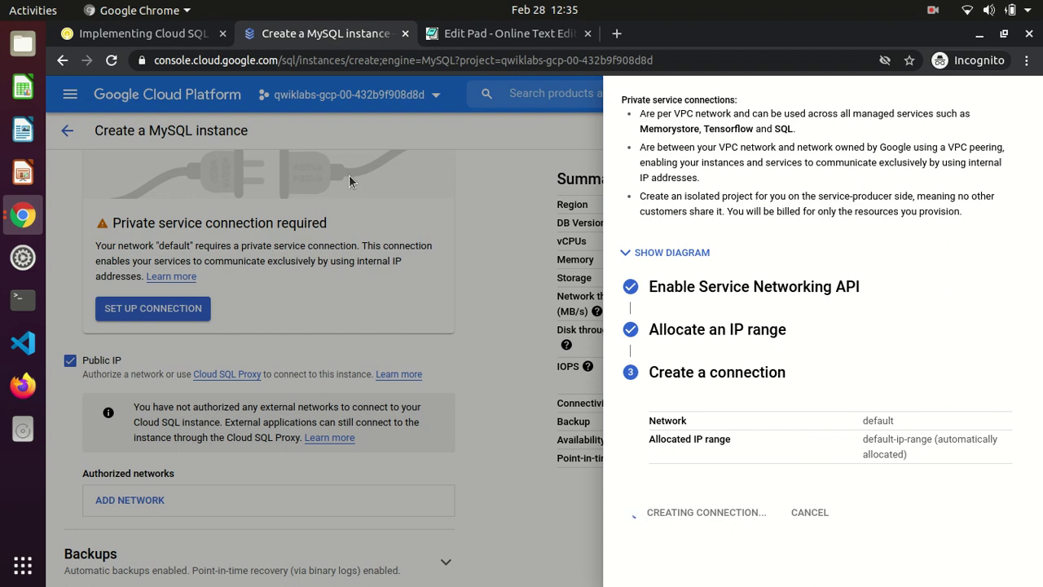
left_click(150, 37)
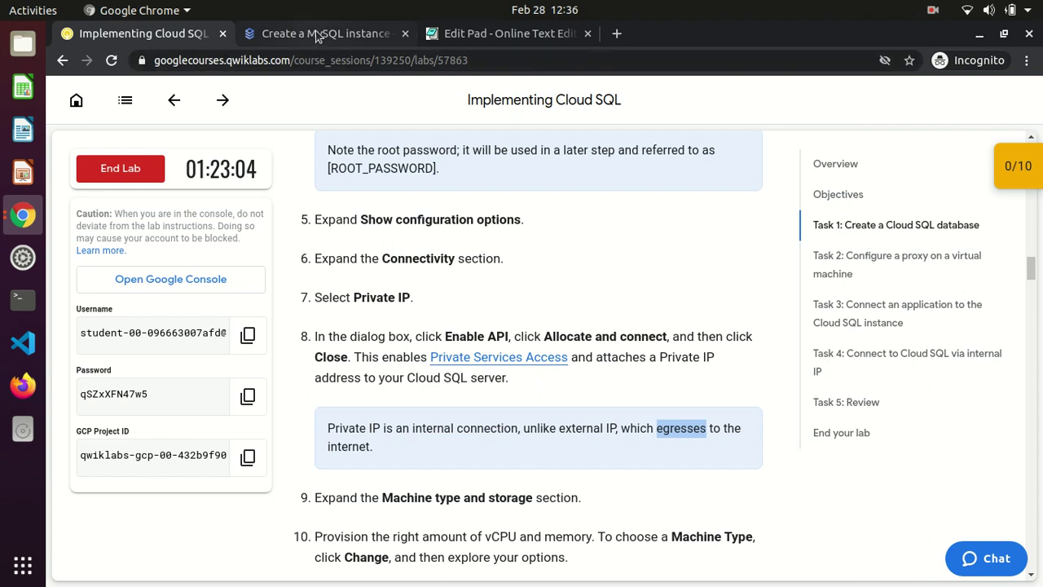
left_click(320, 36)
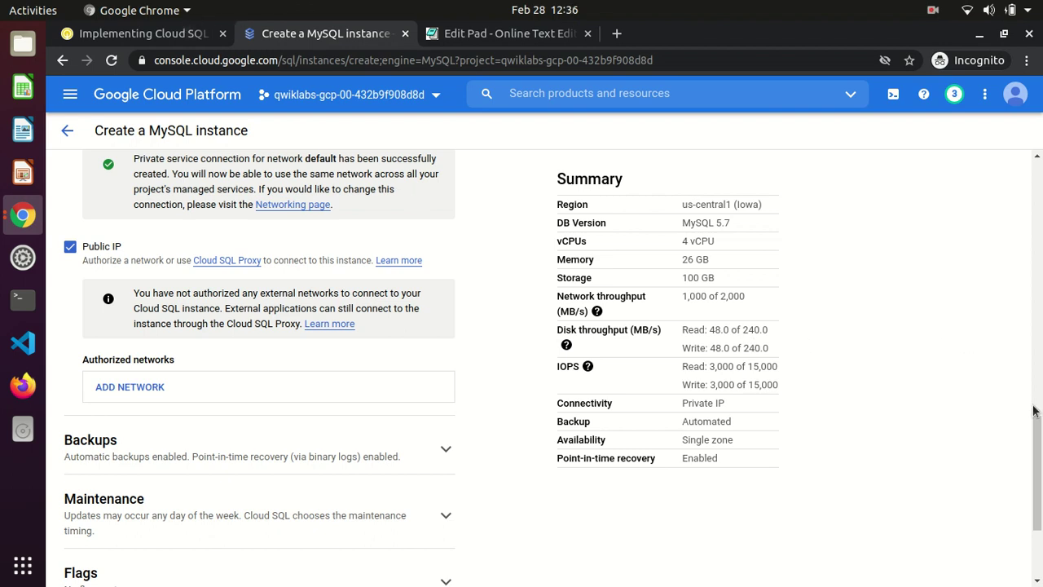
Review the instance summary's MySQL 5.7, Private IP and Single zone settings
left_click_drag(679, 211, 731, 222)
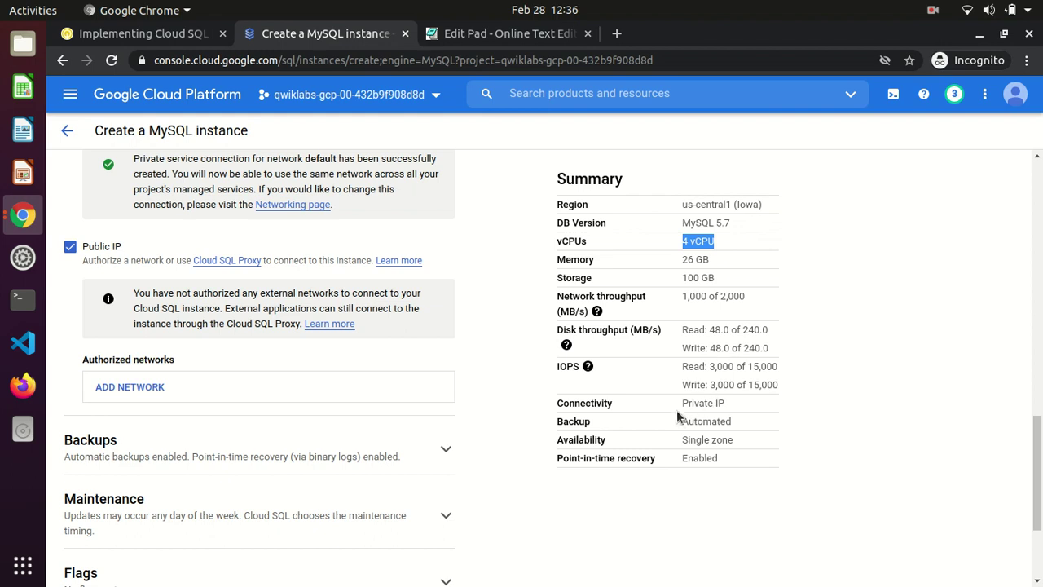
left_click_drag(680, 402, 737, 405)
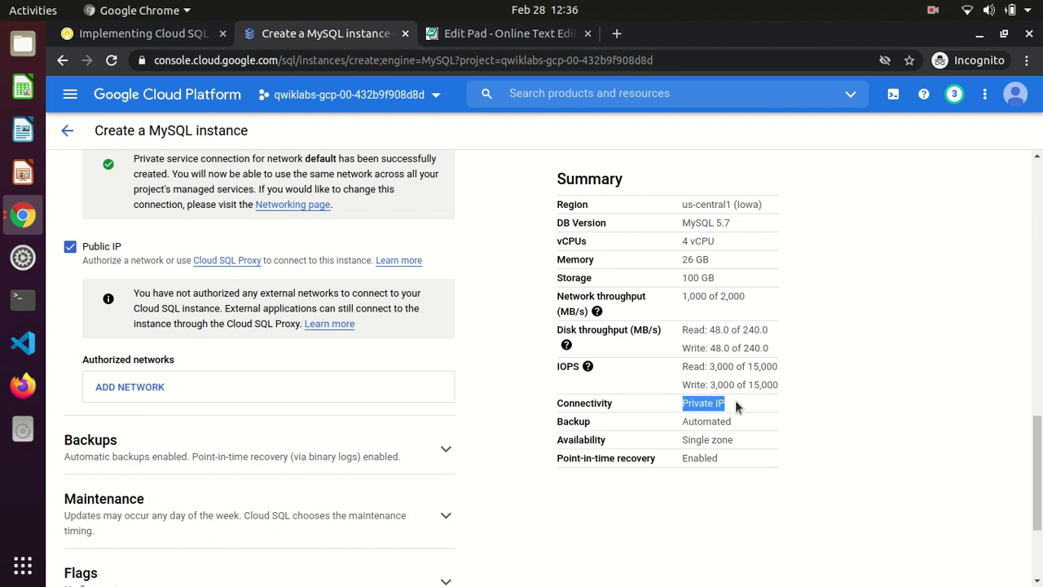
double_click(693, 442)
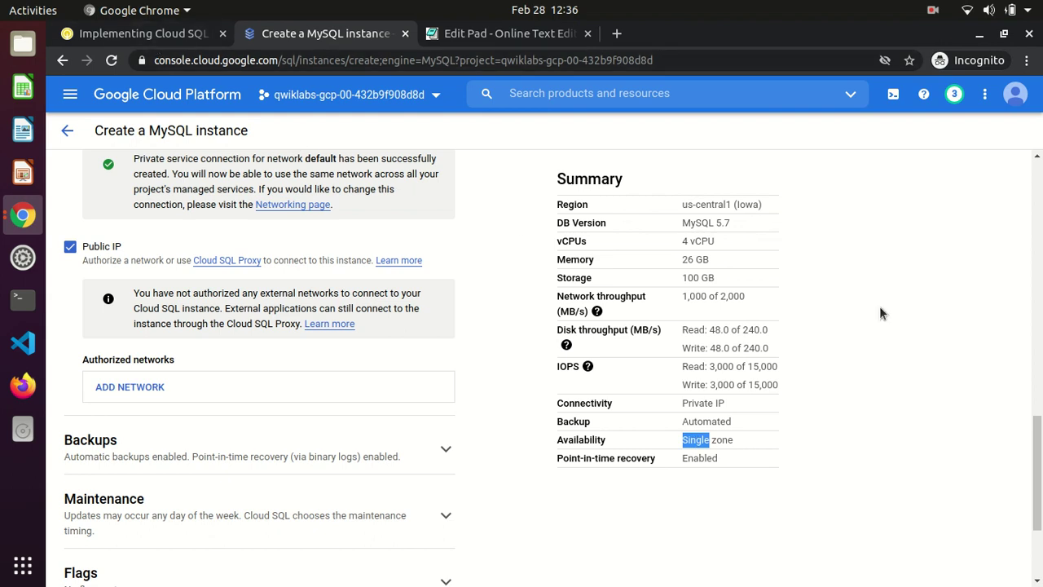
Expand Machine type, showing the High memory preset with 4 vCPU, 26 GB
left_click_drag(1037, 485, 1036, 387)
left_click(344, 256)
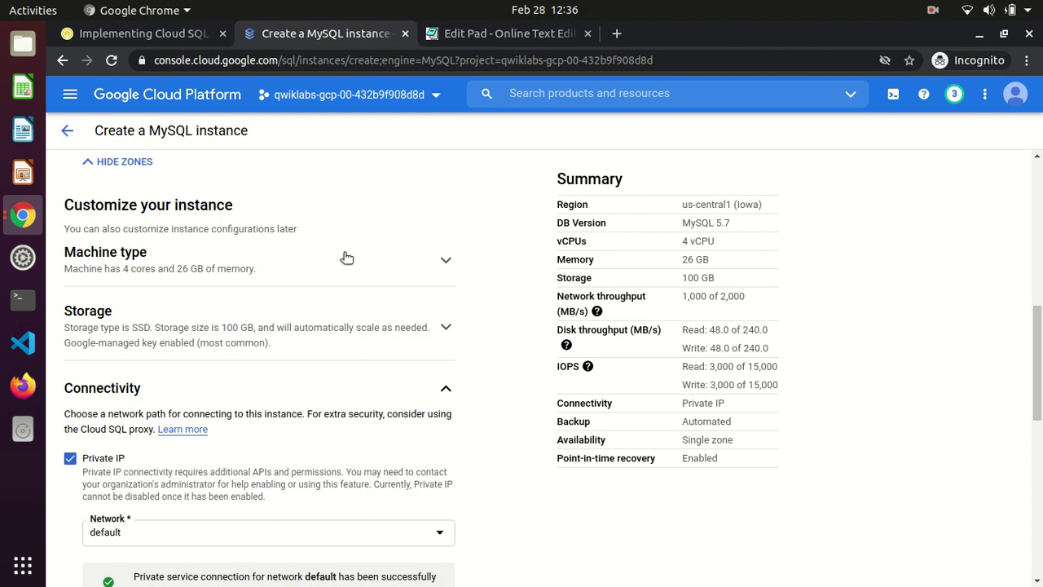
left_click(181, 33)
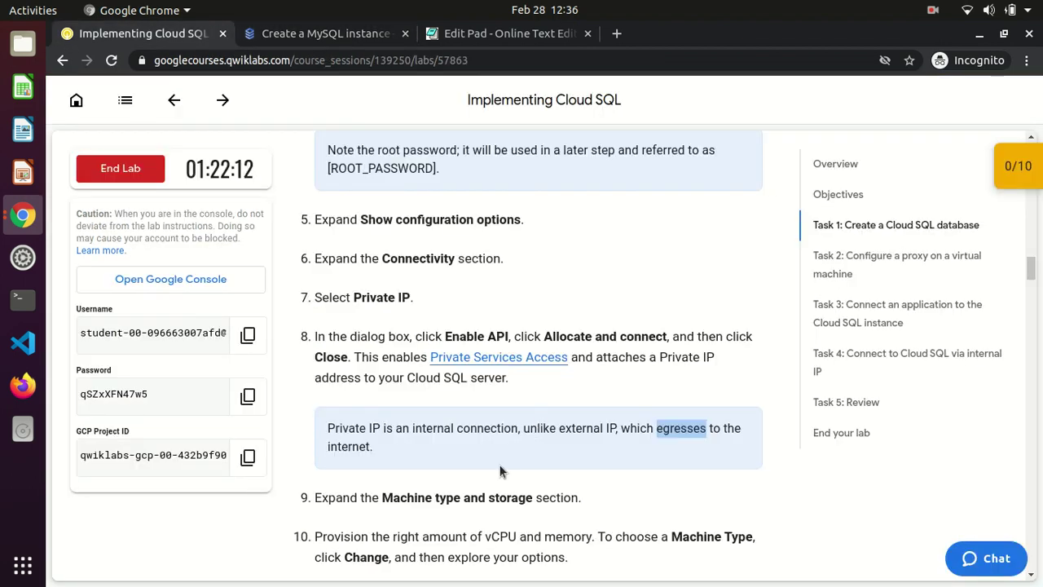
Read lab steps 10–12 and mark the db-n1-standard-1 machine type
left_click(473, 485)
scroll(473, 484, "down", 1)
scroll(473, 485, "down", 3)
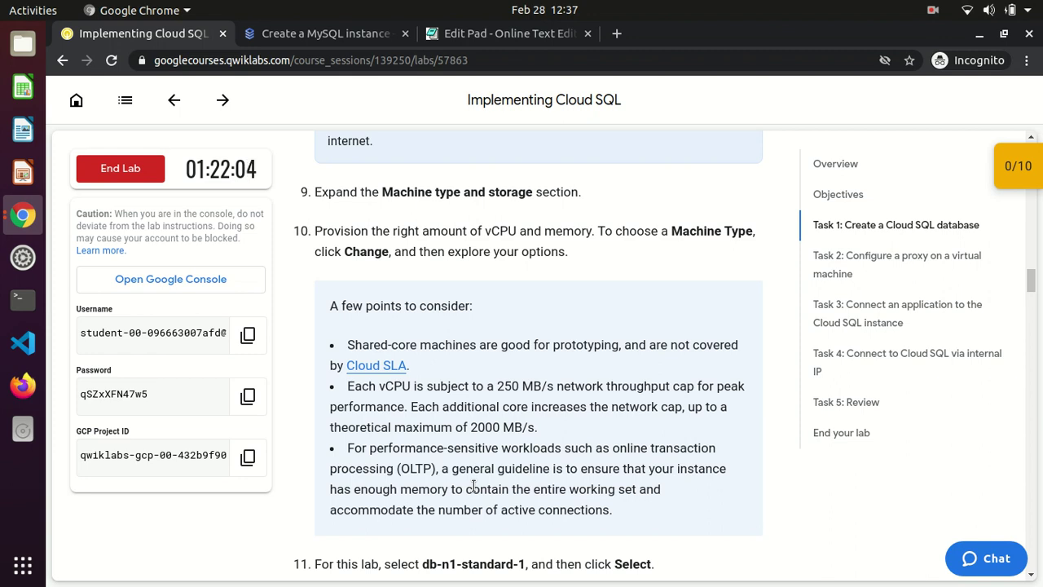
scroll(473, 487, "down", 4)
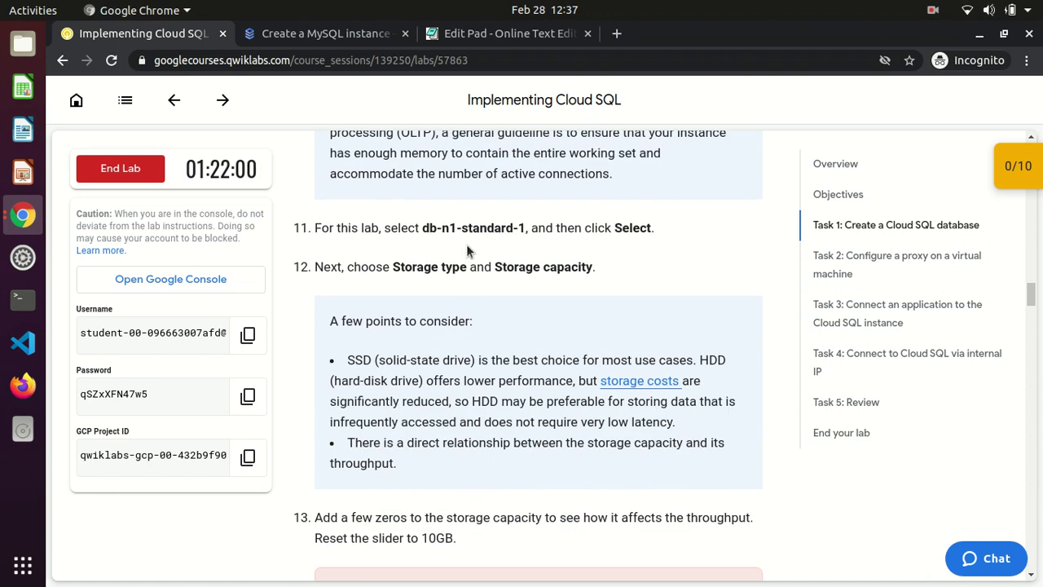
left_click_drag(421, 229, 528, 233)
left_click(308, 35)
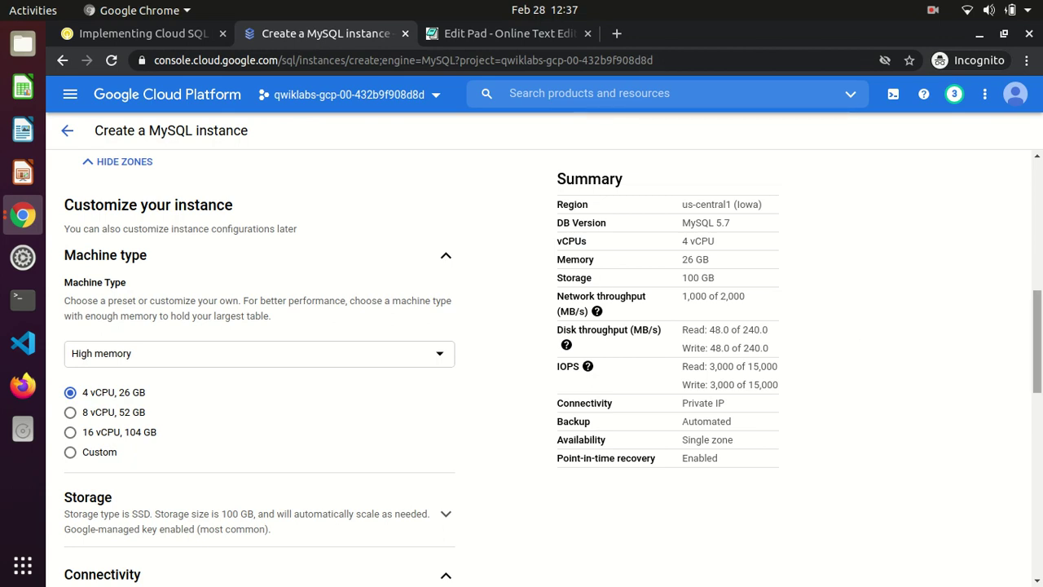
scroll(259, 367, "down", 6)
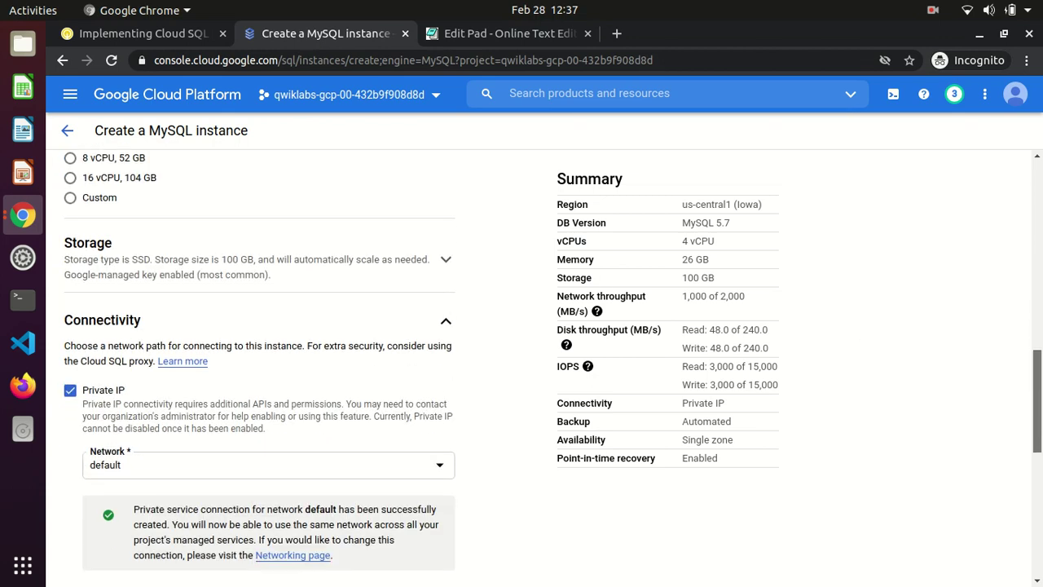
scroll(260, 366, "down", 4)
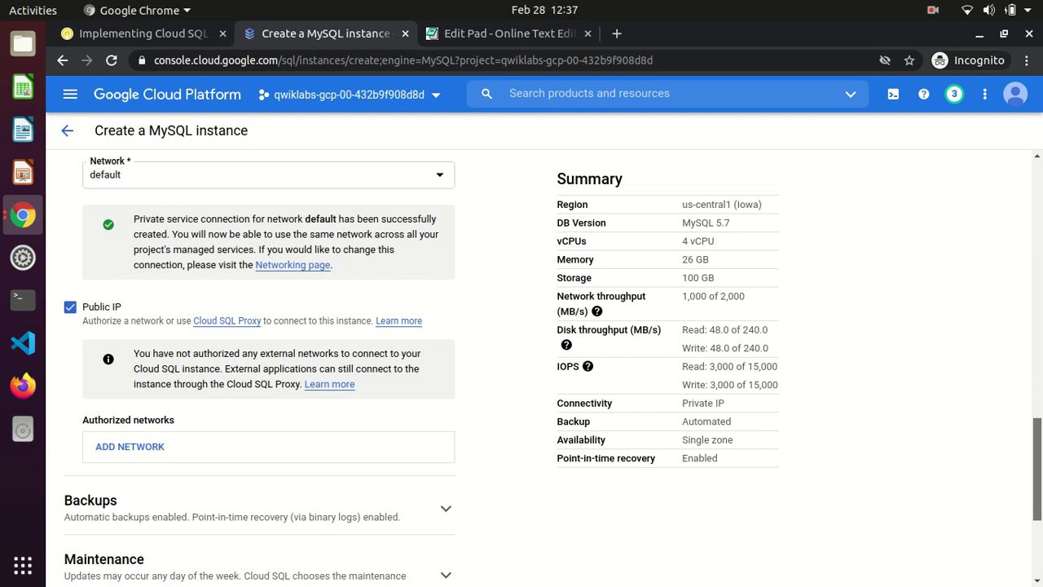
scroll(1037, 511, "down", 3)
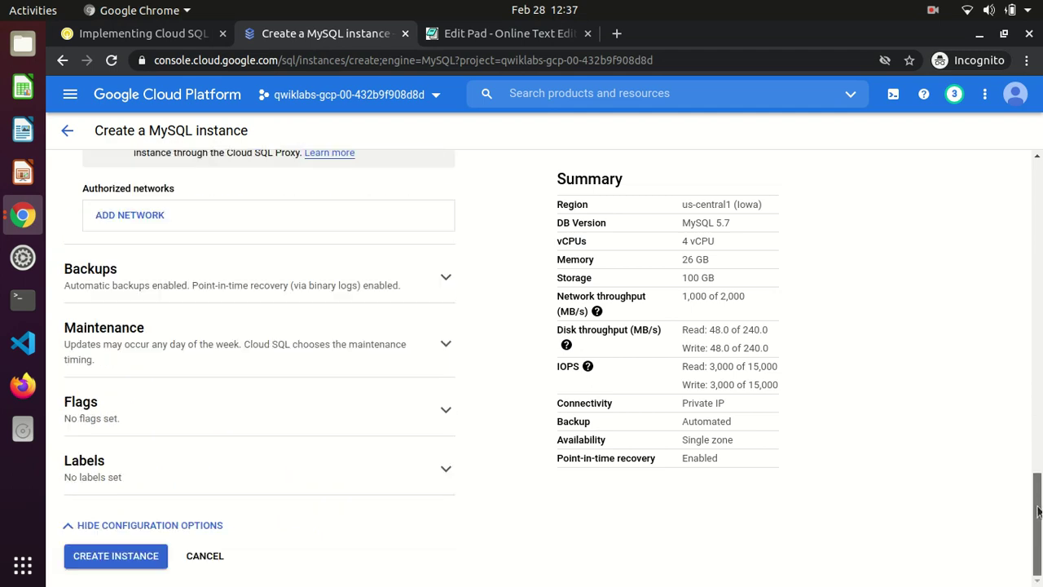
left_click_drag(1037, 511, 1035, 349)
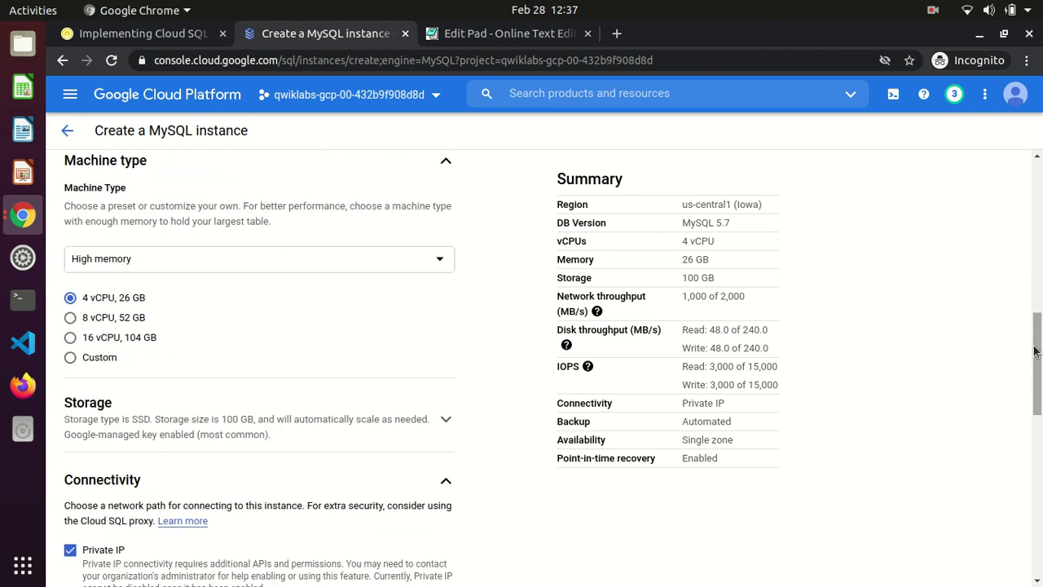
Check the machine type presets, keeping High memory, against the lab's steps 10–12
left_click(439, 262)
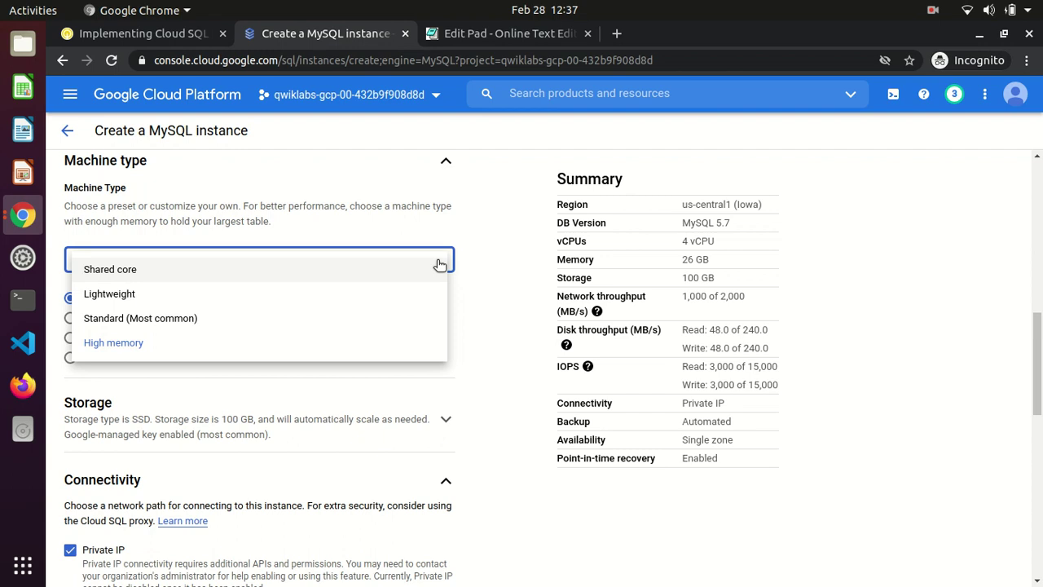
left_click(495, 250)
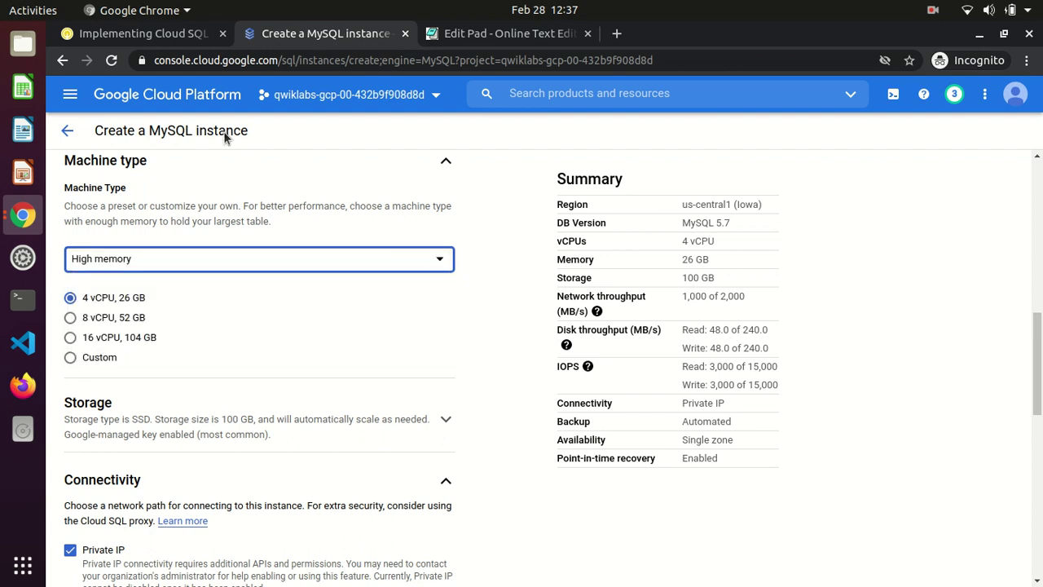
left_click(110, 36)
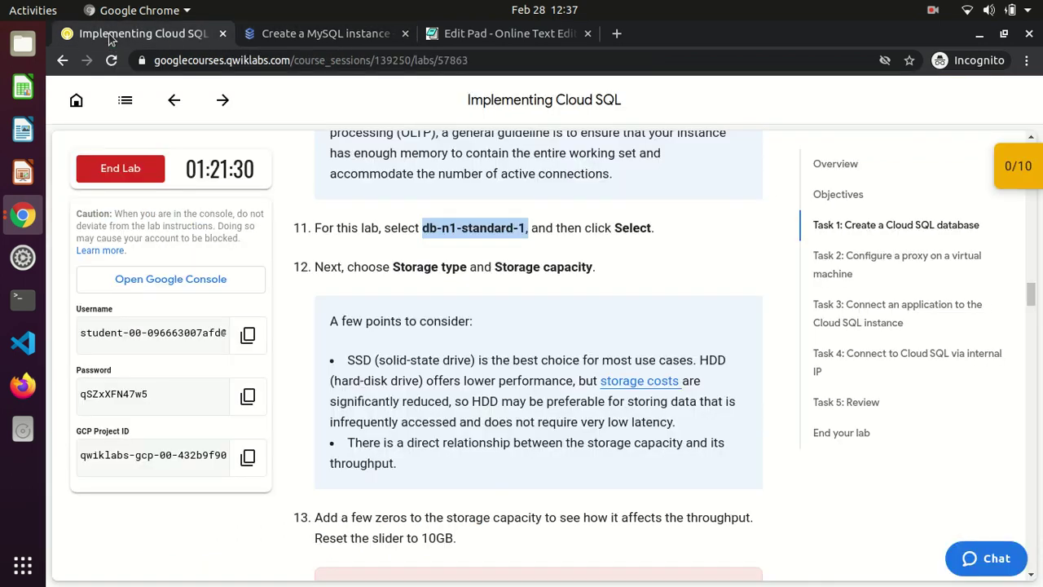
left_click(428, 231)
scroll(427, 232, "up", 4)
scroll(428, 232, "up", 2)
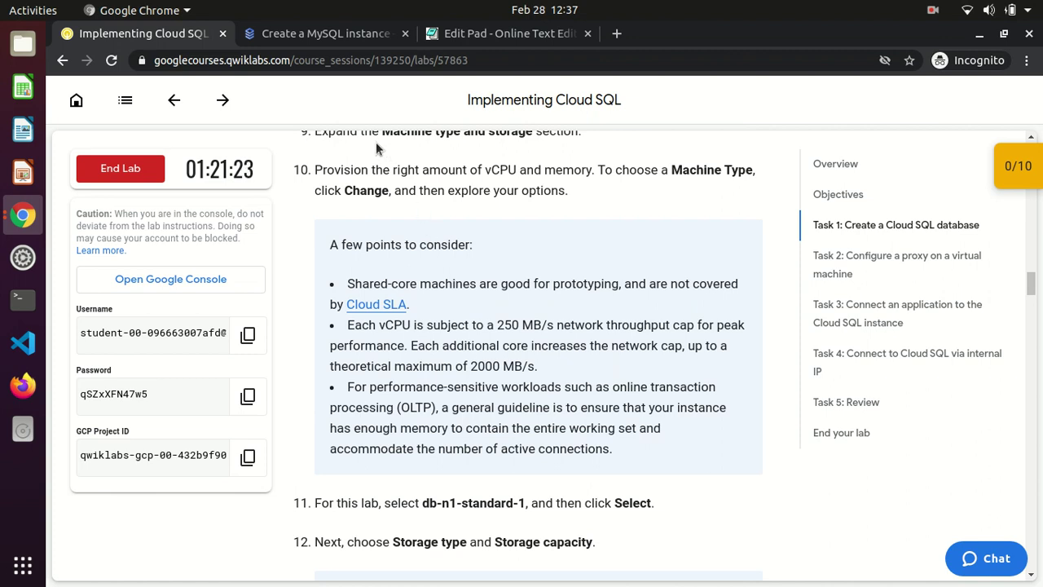
left_click(298, 33)
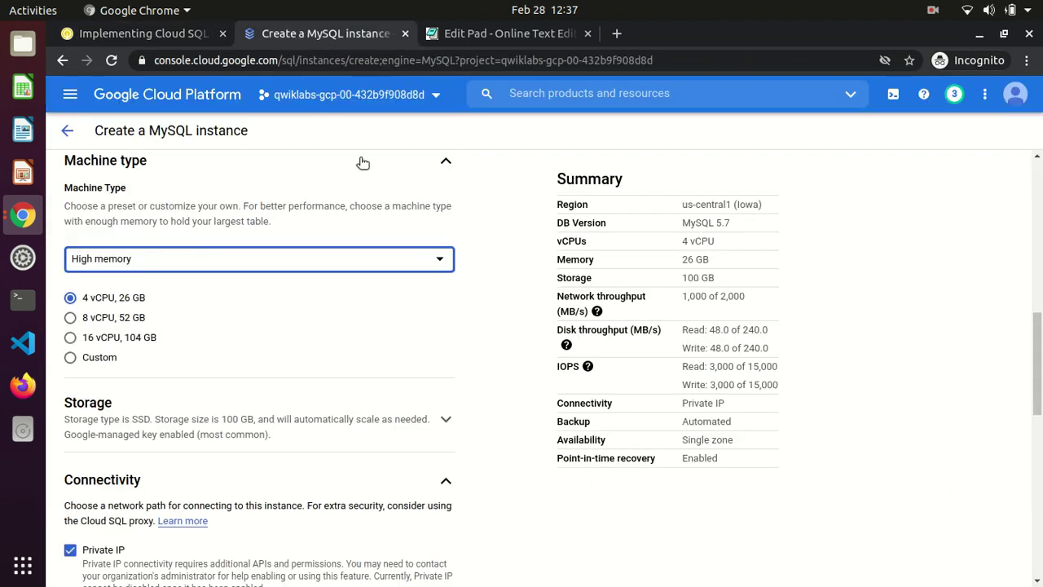
Keep the High memory preset and expand Storage, showing SSD and HDD options
left_click(451, 268)
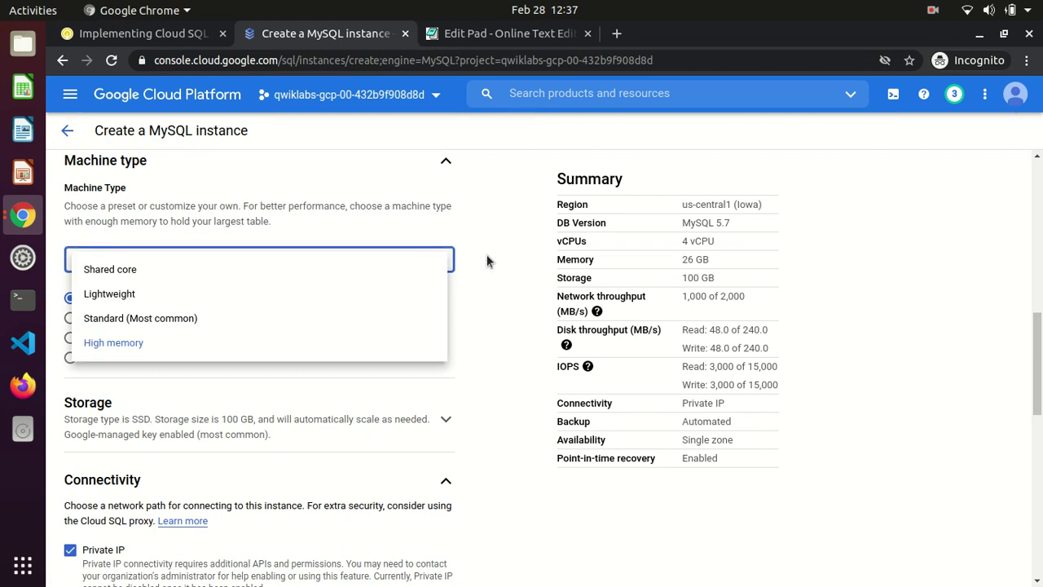
left_click(486, 260)
key("Return")
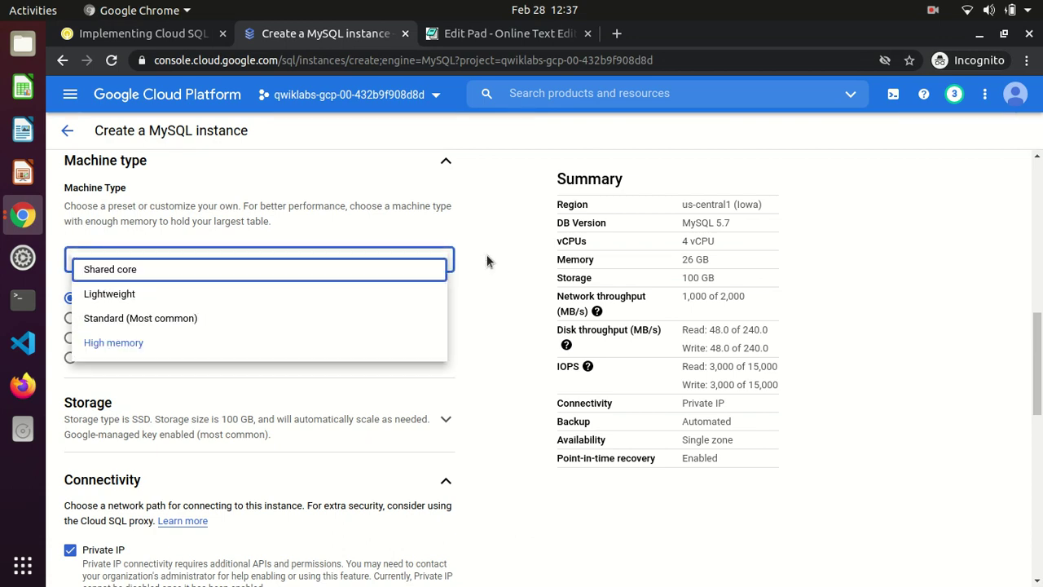
left_click(488, 257)
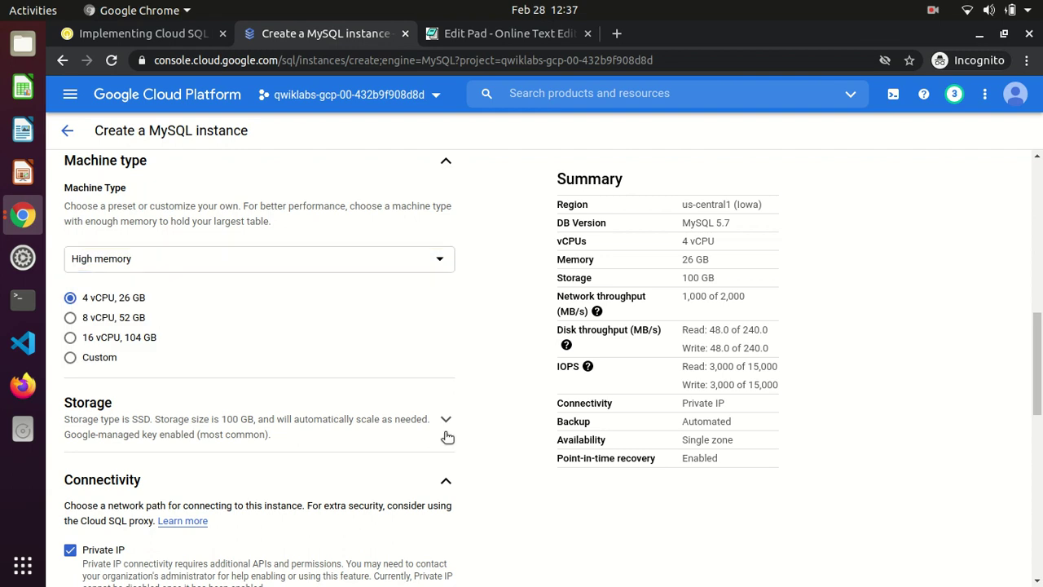
left_click(446, 419)
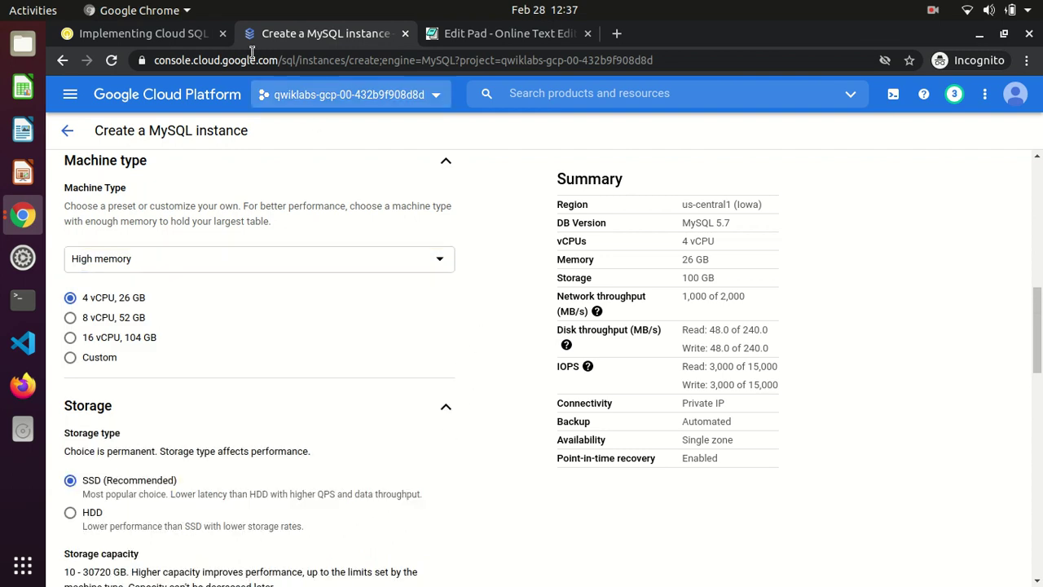
left_click(173, 37)
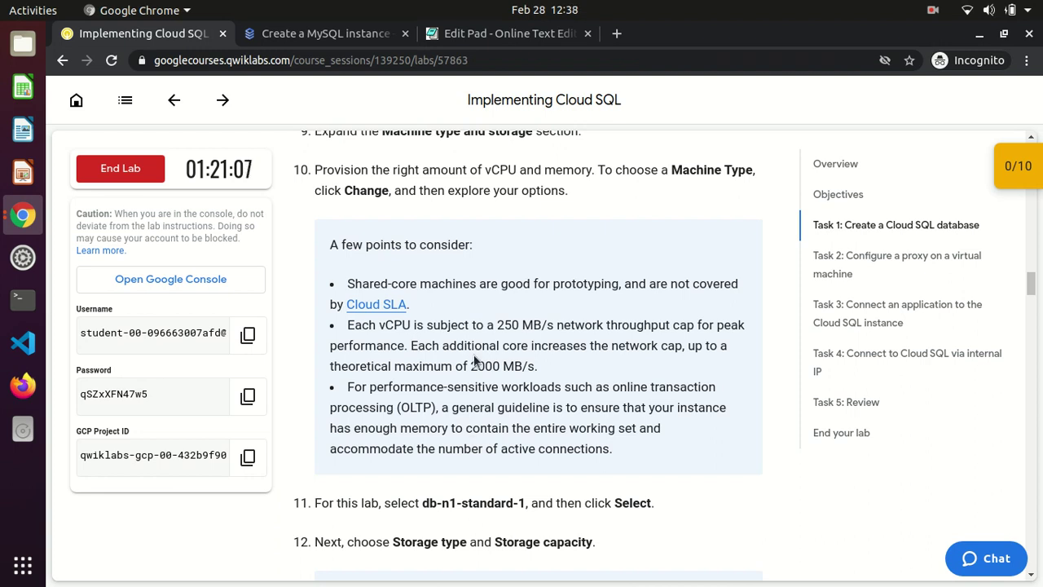
Review the Storage capacity options: 100 GB with automatic storage increases enabled
scroll(473, 365, "down", 3)
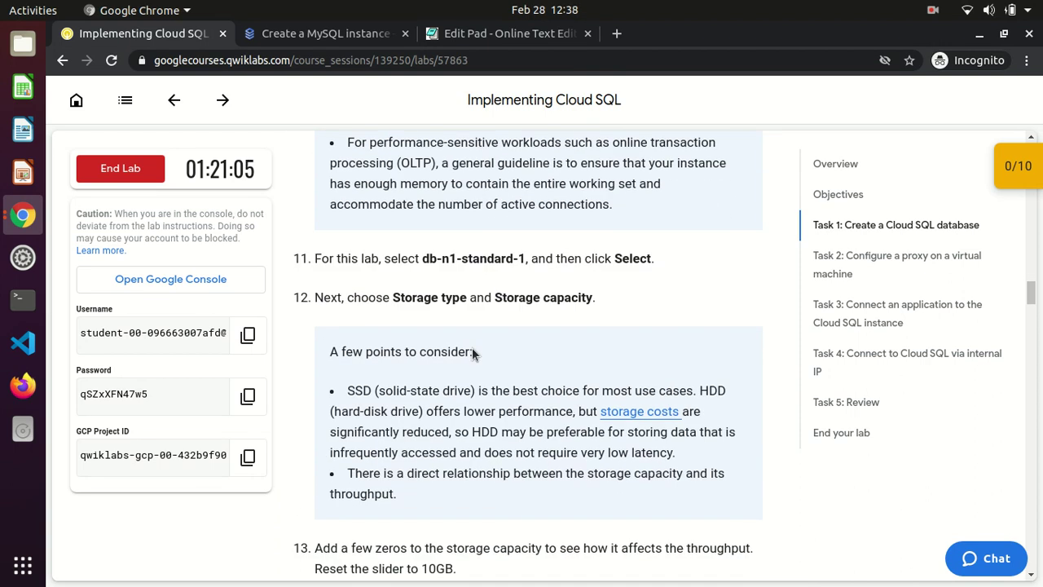
left_click(299, 34)
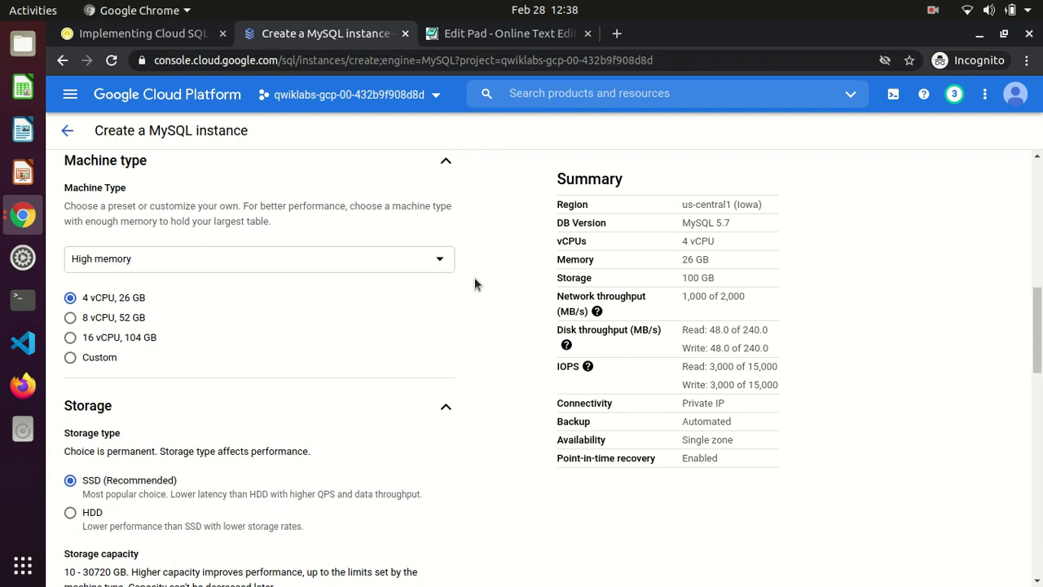
scroll(514, 279, "down", 3)
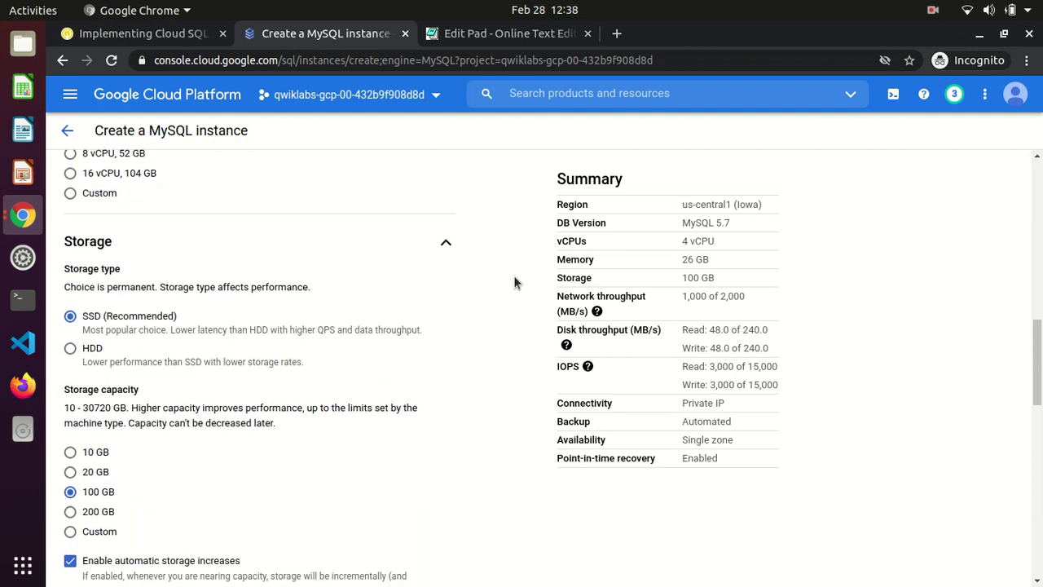
scroll(514, 283, "down", 3)
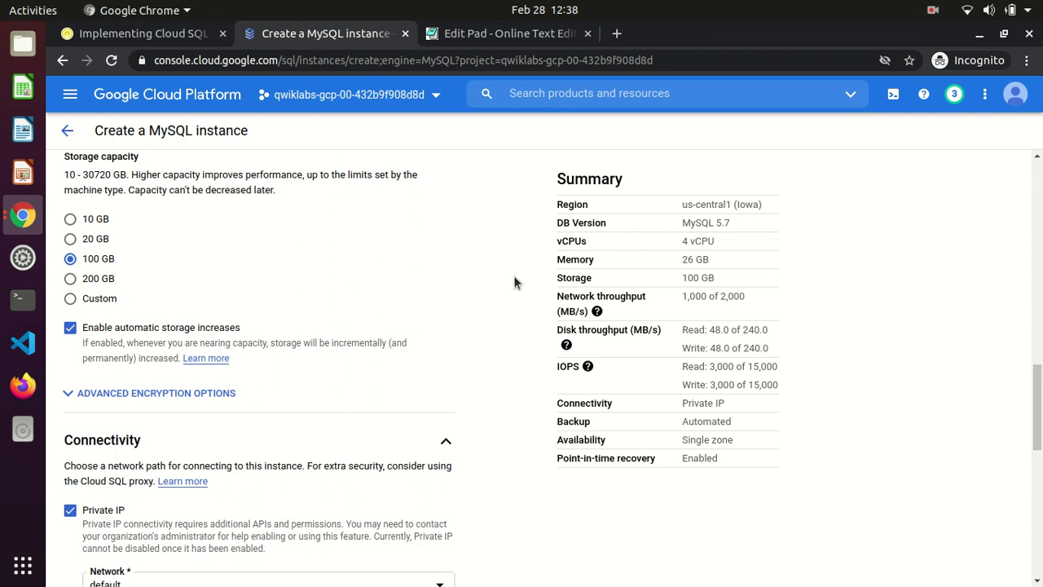
scroll(514, 283, "up", 2)
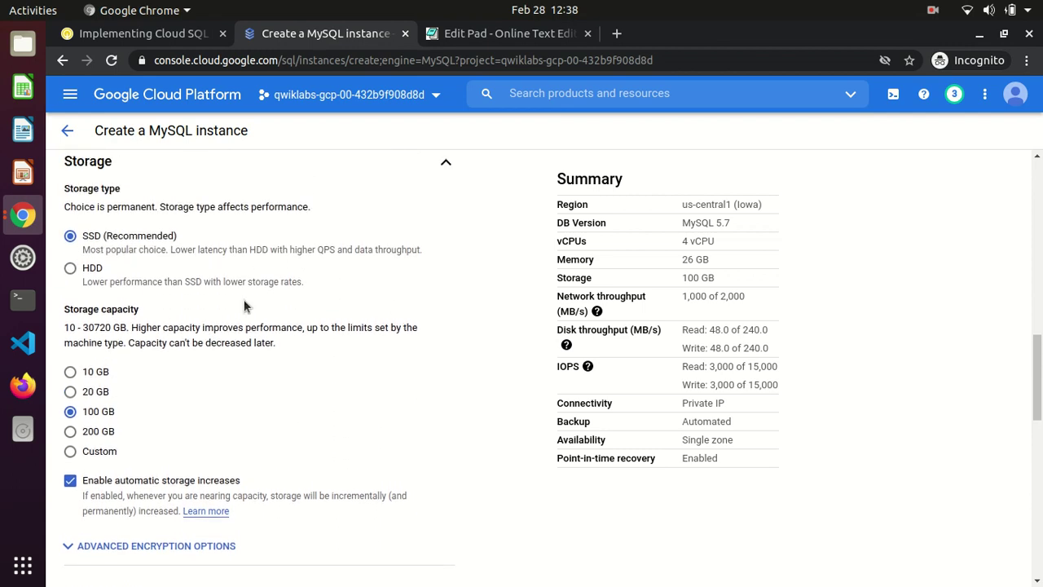
left_click_drag(70, 309, 141, 314)
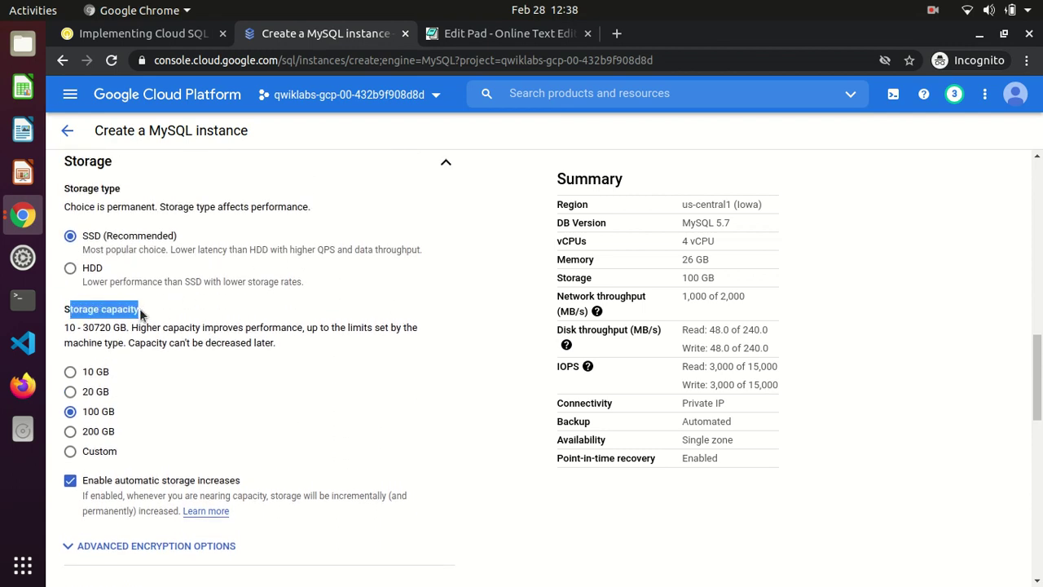
left_click(140, 34)
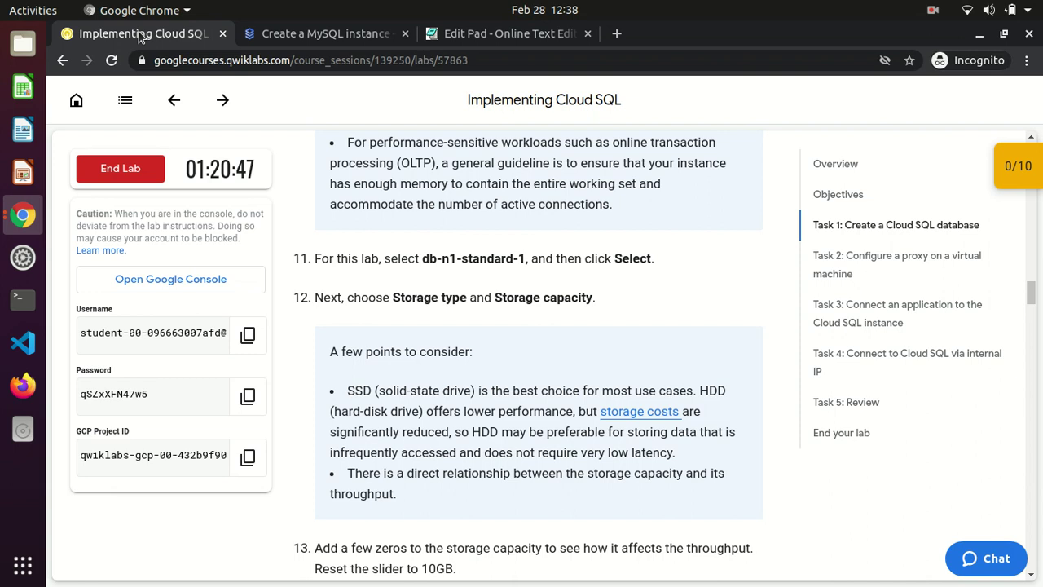
Check lab steps 13–15, then scroll the instance form down to Create Instance
scroll(598, 275, "down", 4)
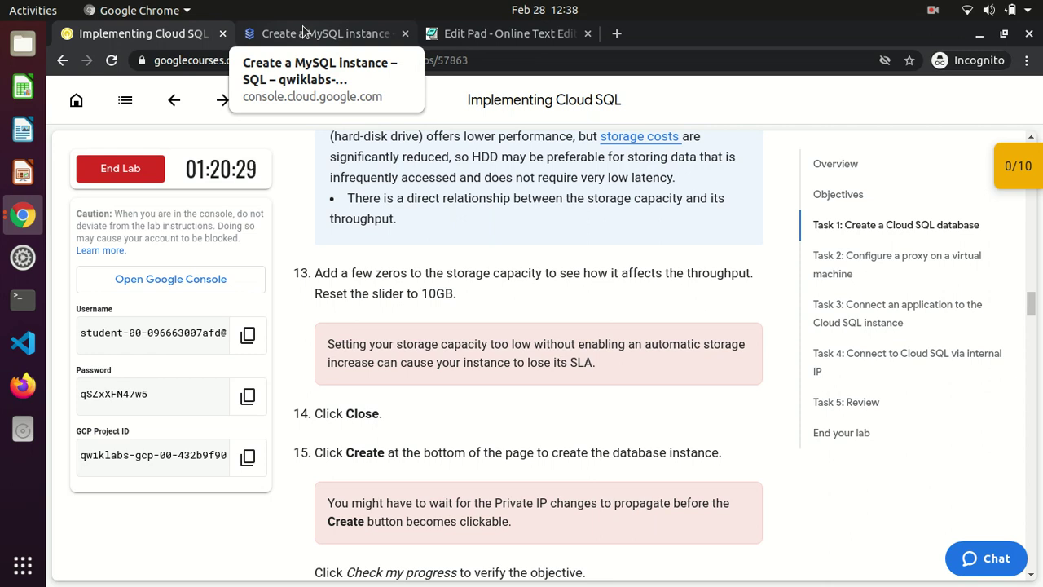
left_click(302, 31)
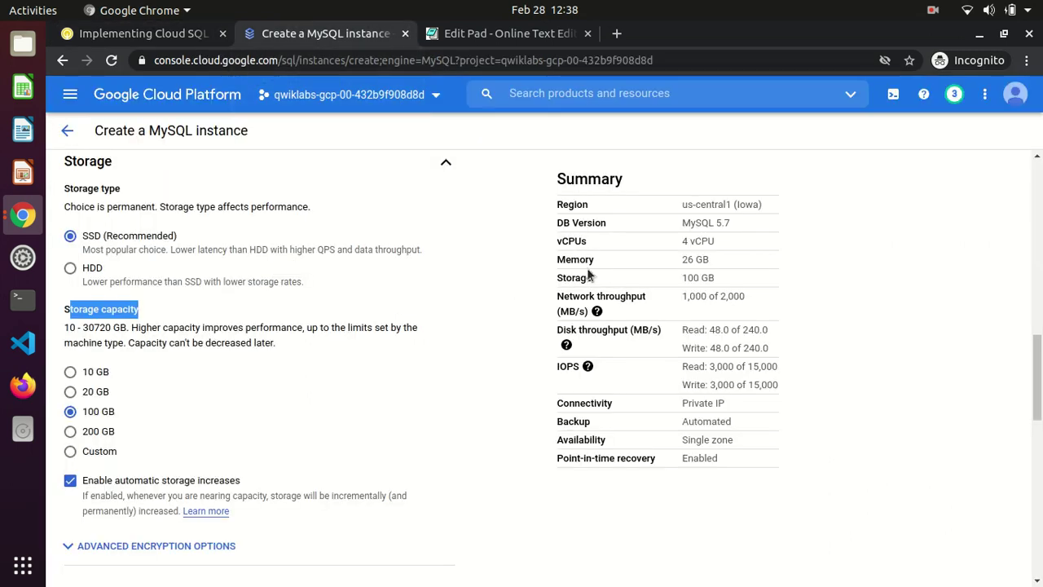
scroll(259, 359, "down", 10)
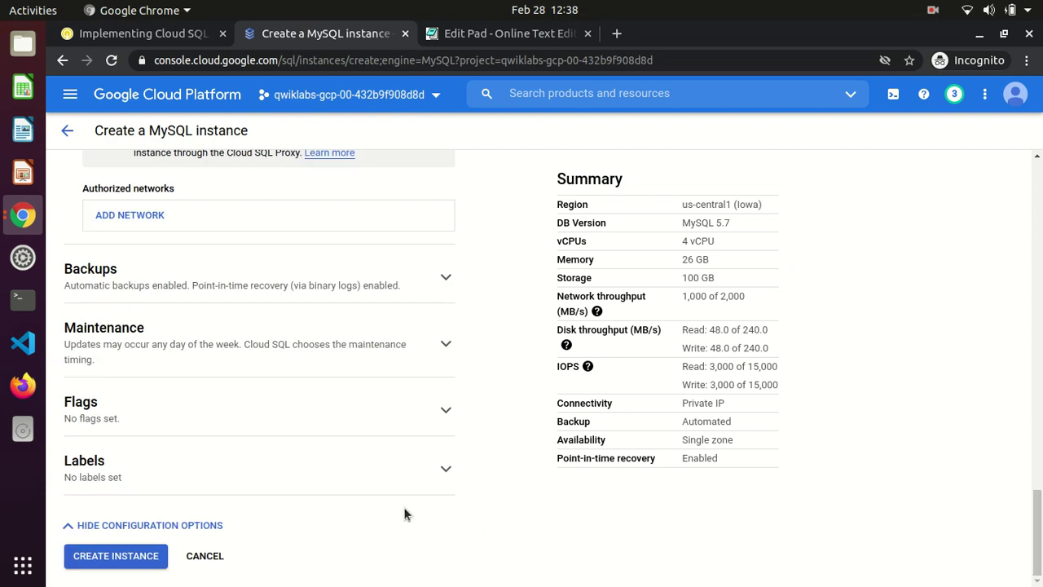
Create the wordpress-db MySQL 5.7 instance and wait for the green Runnable check mark
left_click(117, 557)
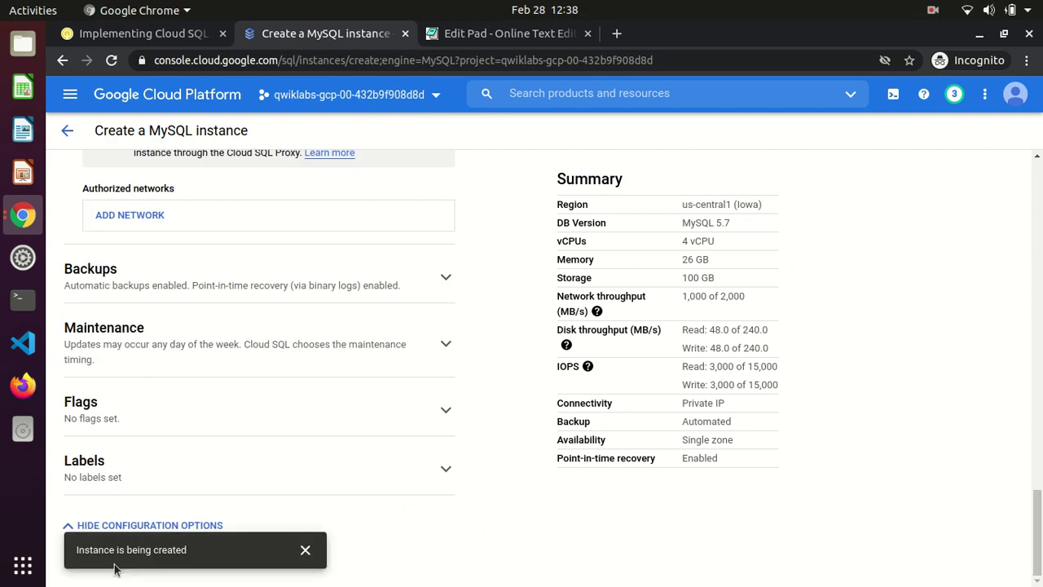
left_click(305, 550)
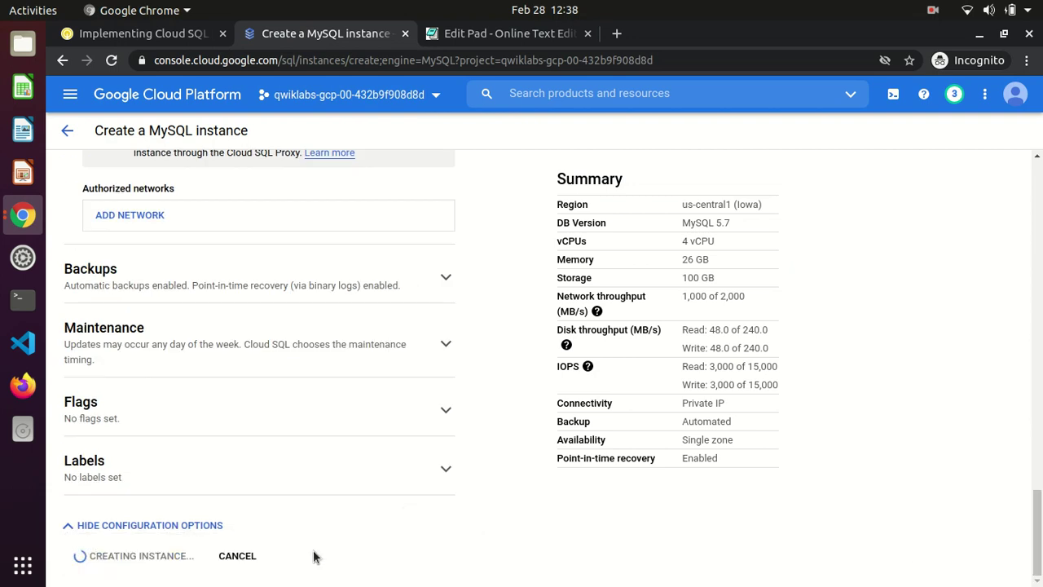
left_click_drag(1037, 534, 1036, 499)
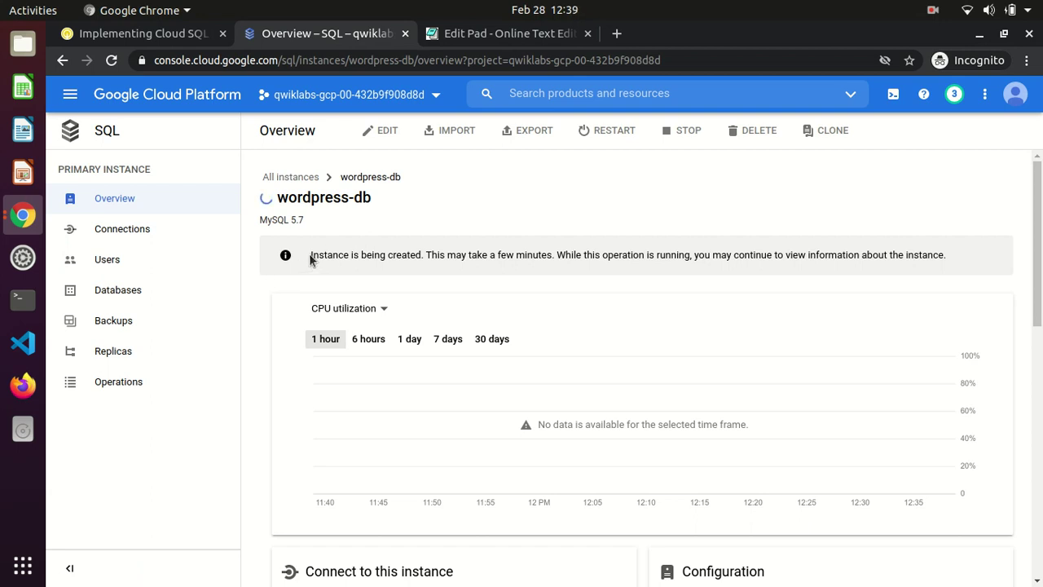
left_click_drag(310, 255, 712, 269)
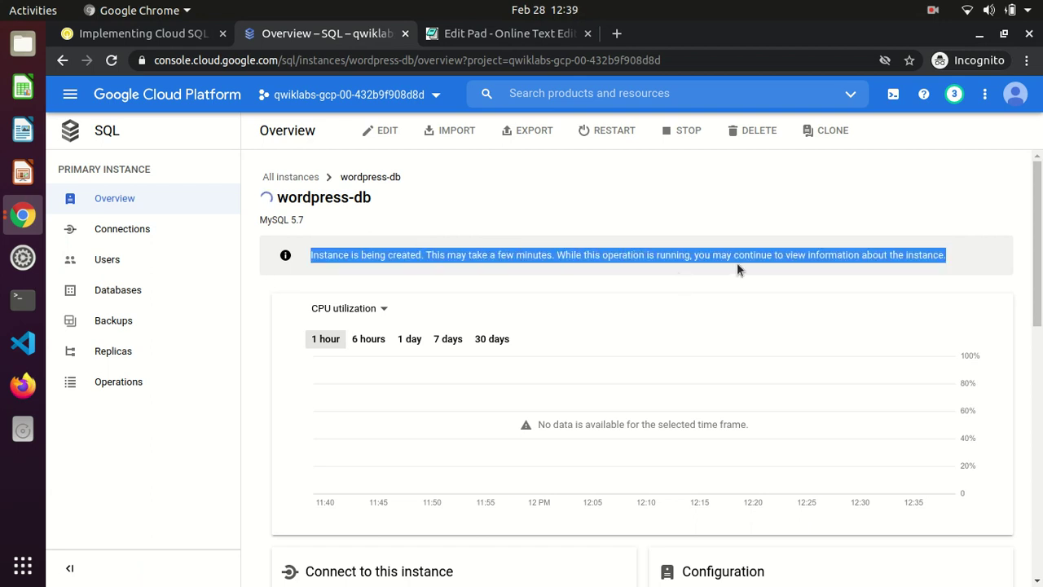
left_click_drag(834, 265, 885, 263)
left_click(934, 12)
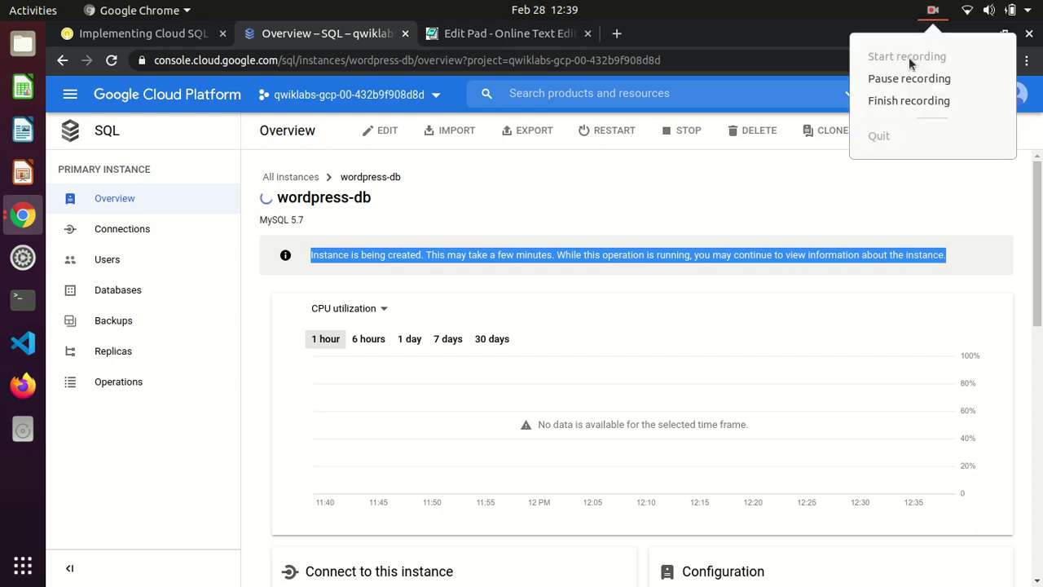
left_click(905, 79)
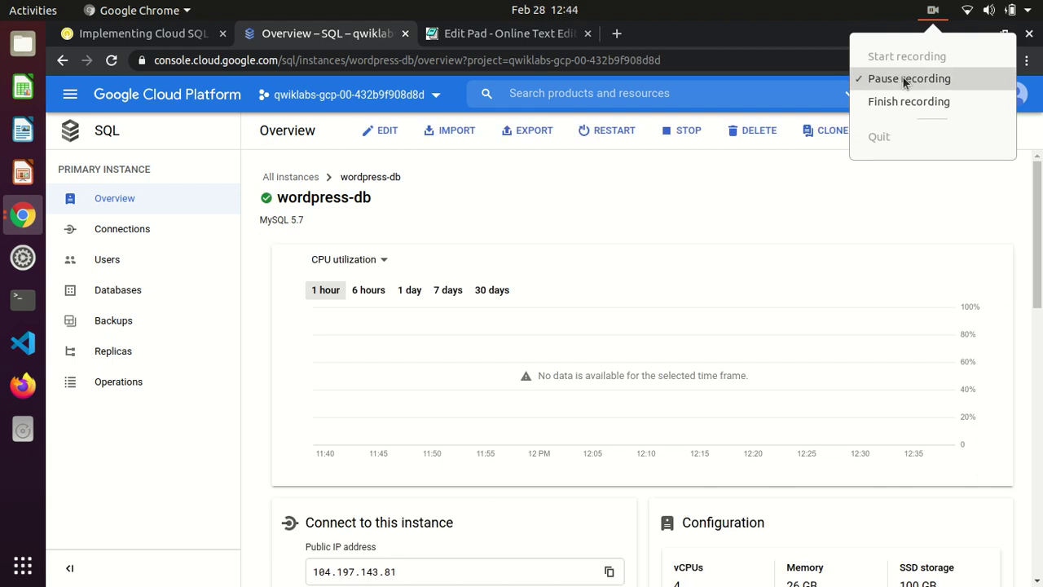
left_click(903, 77)
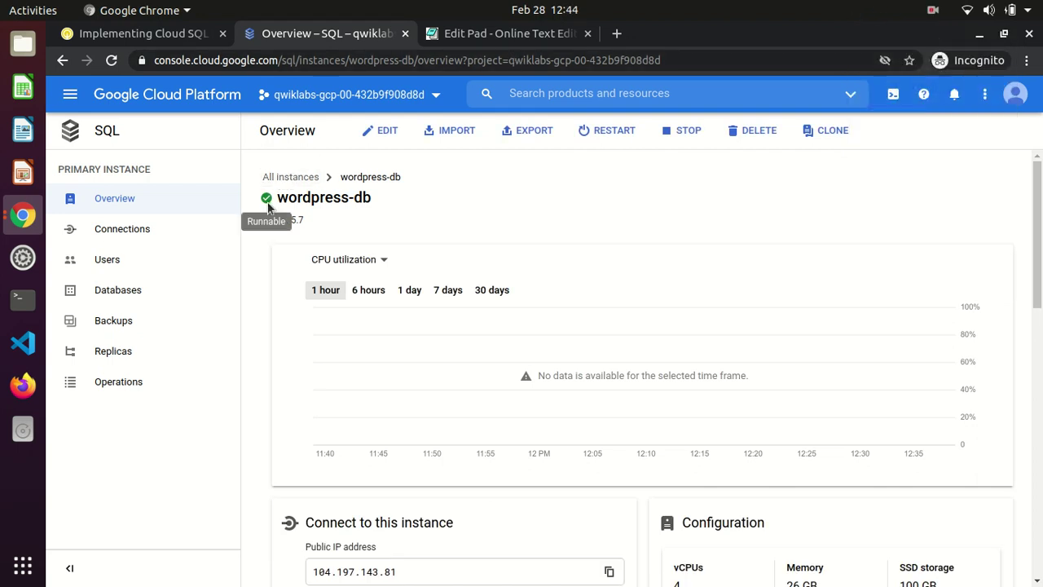
Verify the Create a Cloud SQL instance checkpoint, earning 5/10 points
left_click(205, 35)
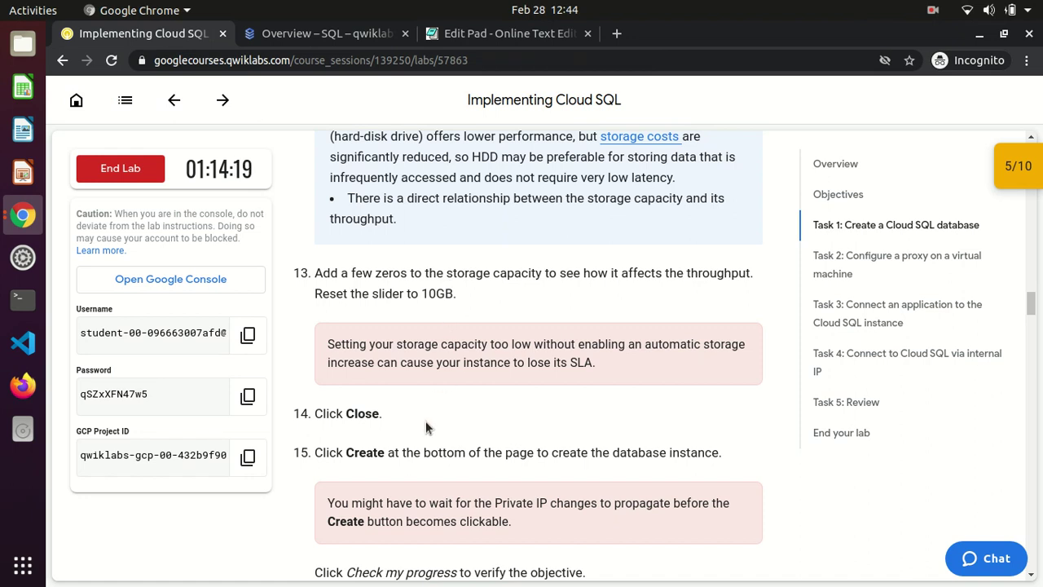
scroll(425, 428, "down", 1)
scroll(425, 424, "down", 5)
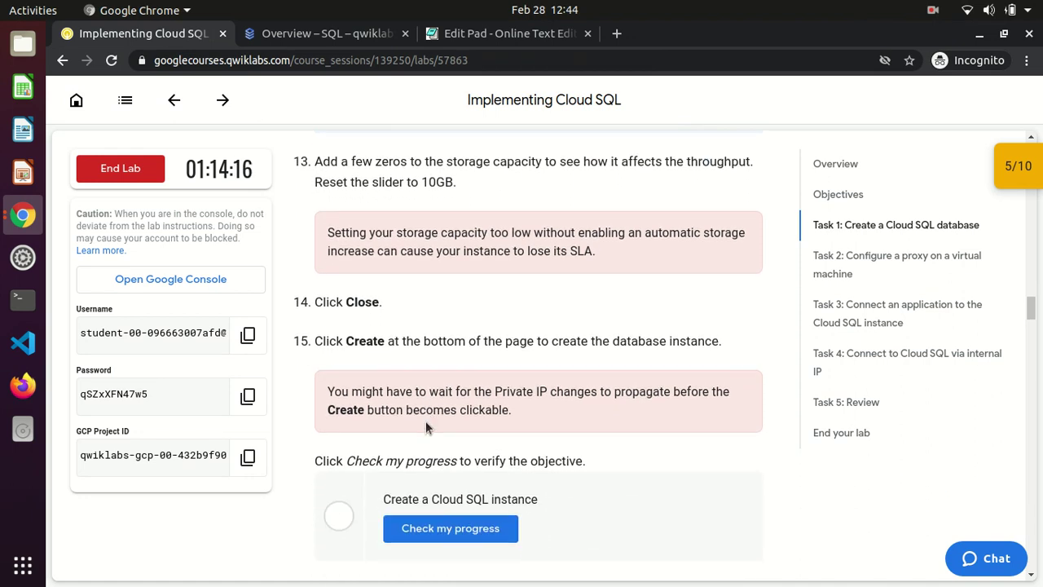
left_click(438, 459)
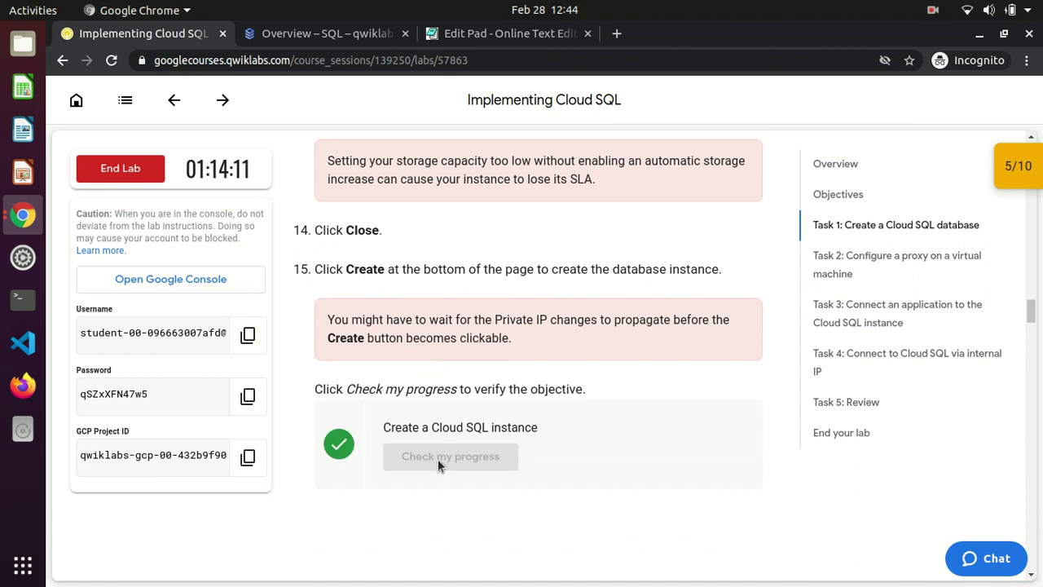
Copy Task 2's wget command for downloading Cloud SQL Proxy to wordpress-europe-proxy
scroll(592, 414, "down", 5)
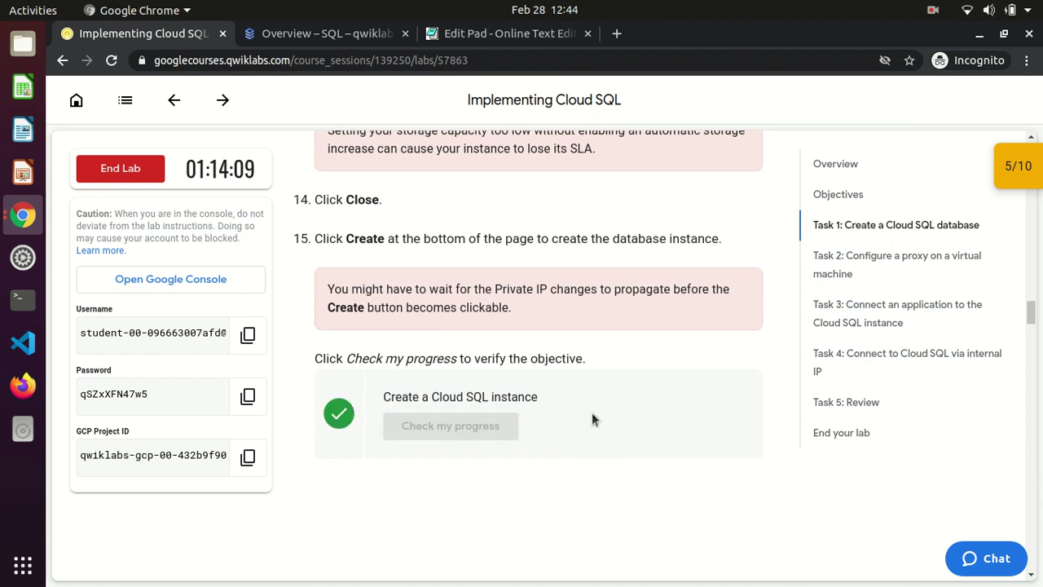
scroll(591, 415, "down", 2)
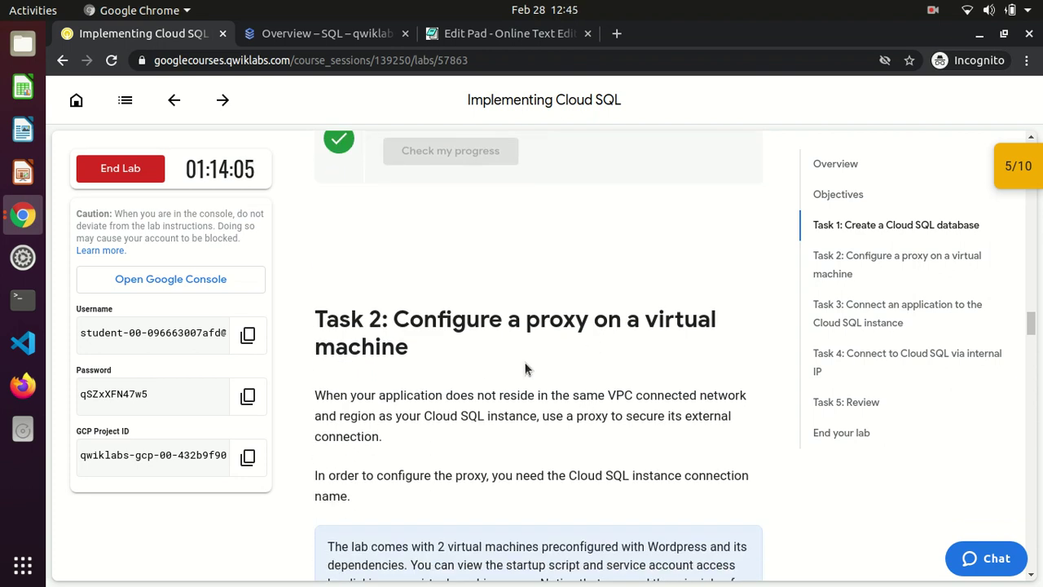
scroll(525, 369, "down", 6)
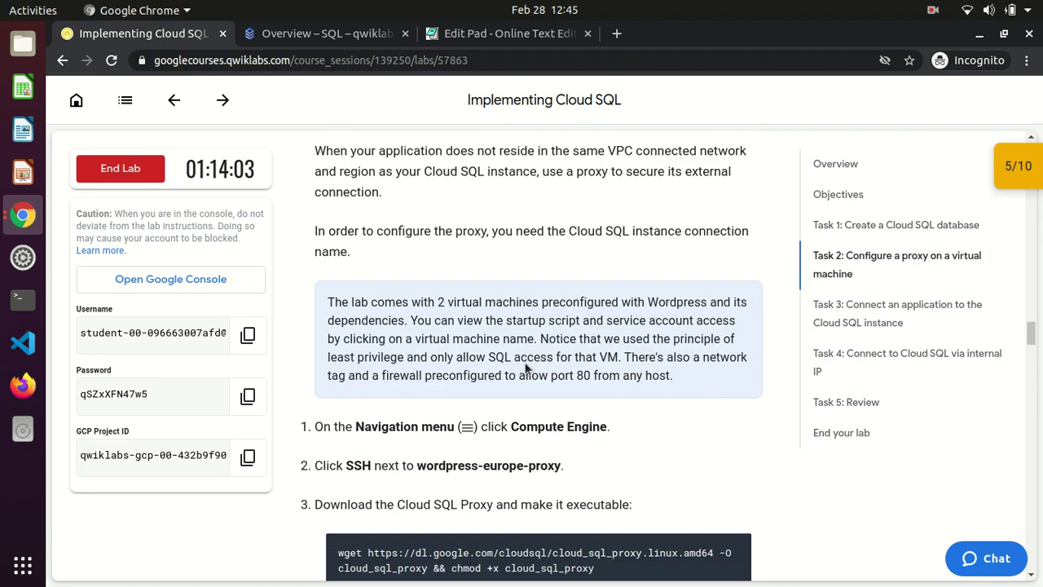
scroll(524, 364, "down", 1)
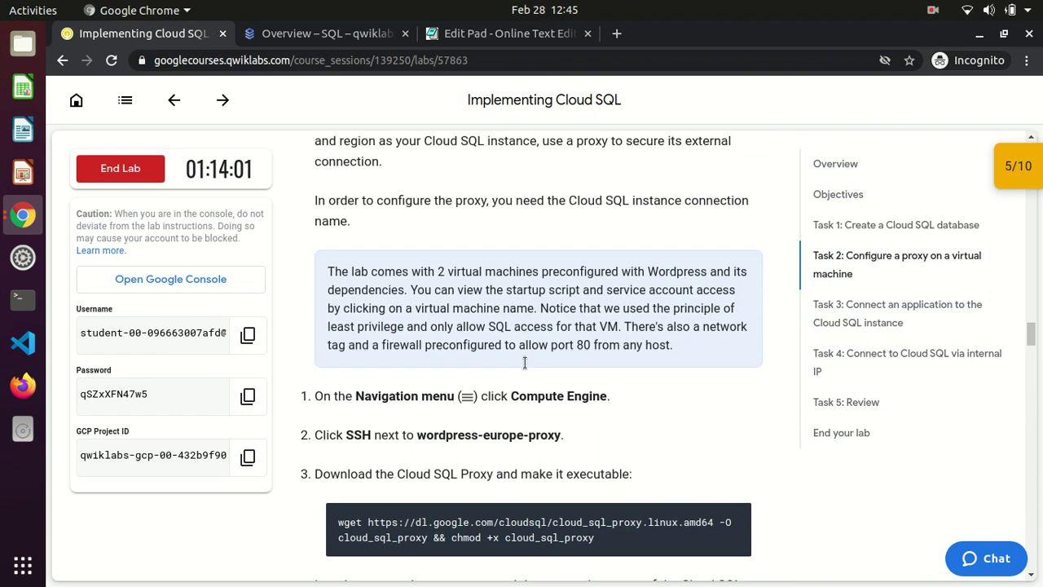
left_click_drag(418, 440, 536, 446)
scroll(534, 444, "down", 3)
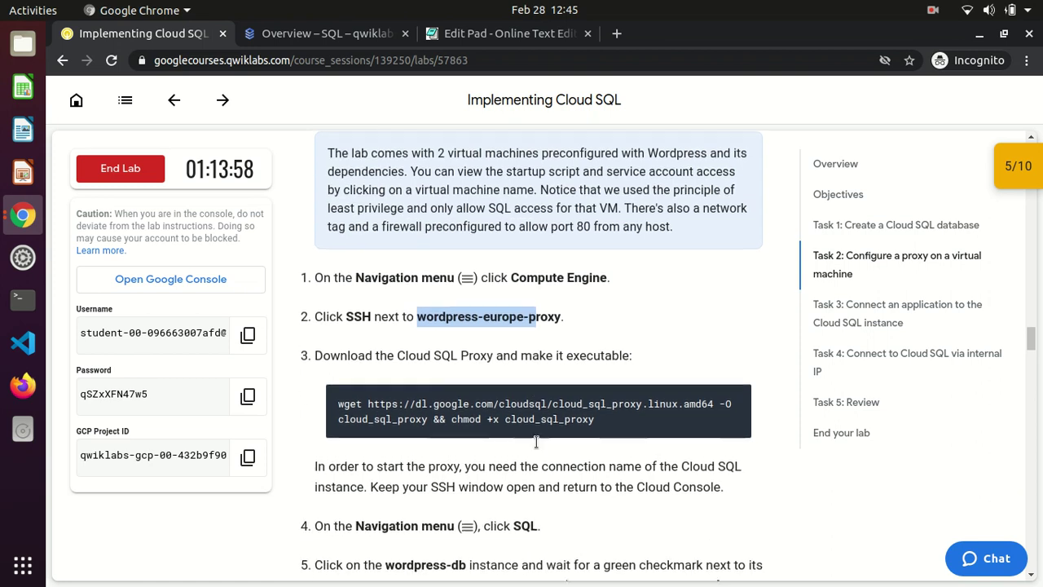
left_click(733, 394)
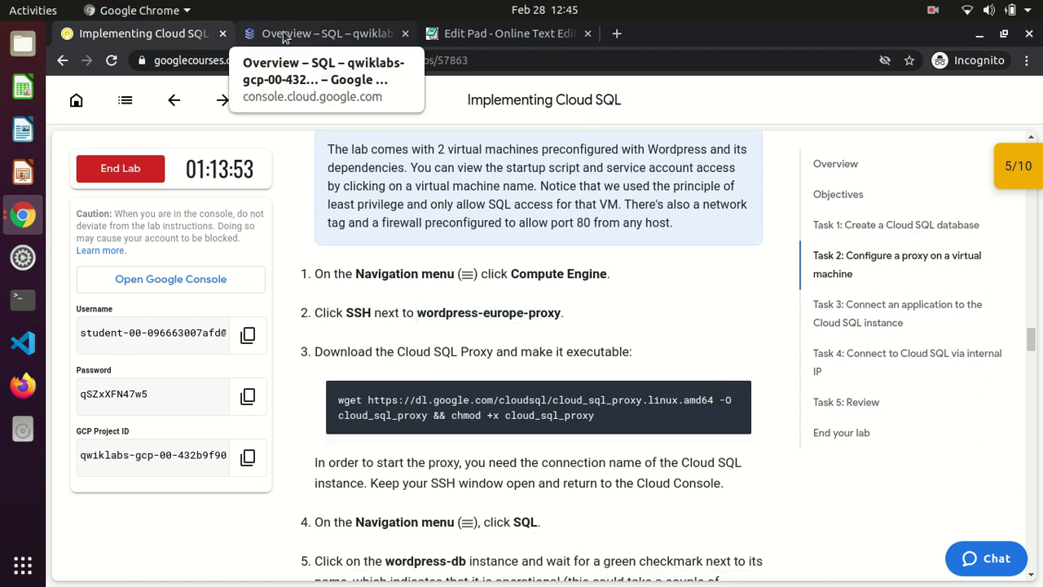
View the Databases page of the wordpress-db instance
left_click(256, 33)
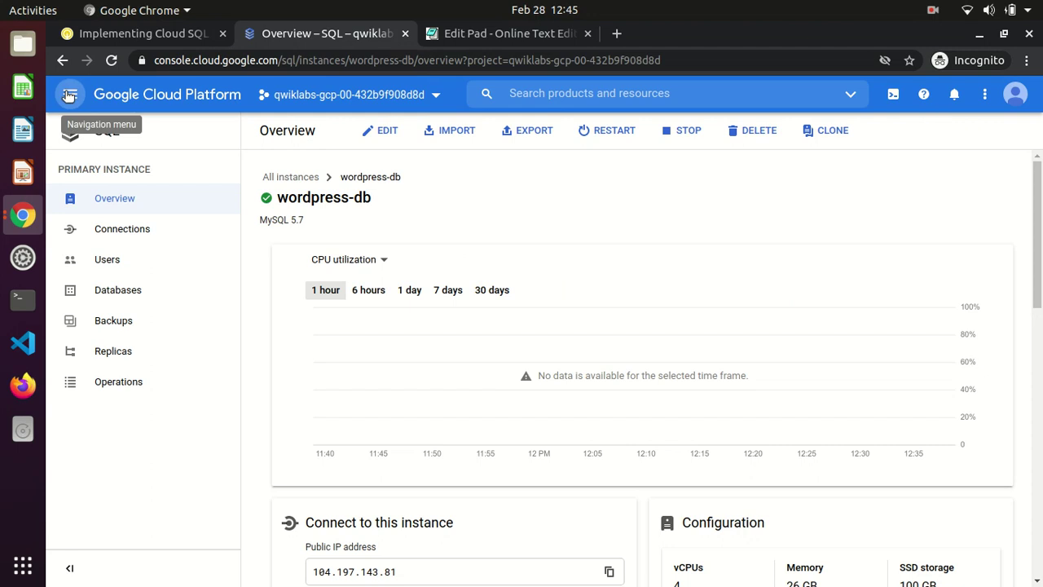
left_click(69, 95)
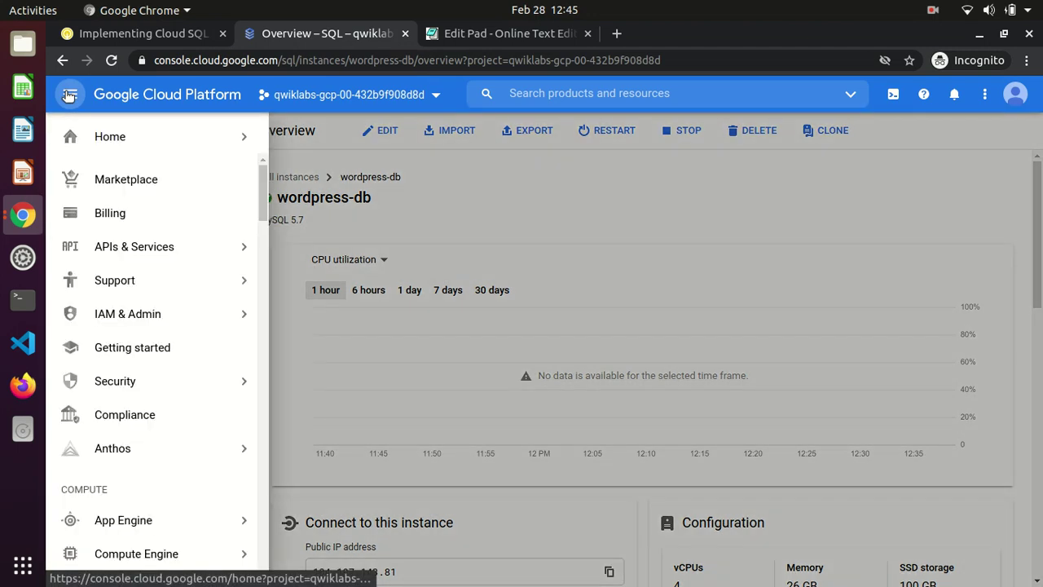
left_click(540, 199)
left_click(123, 290)
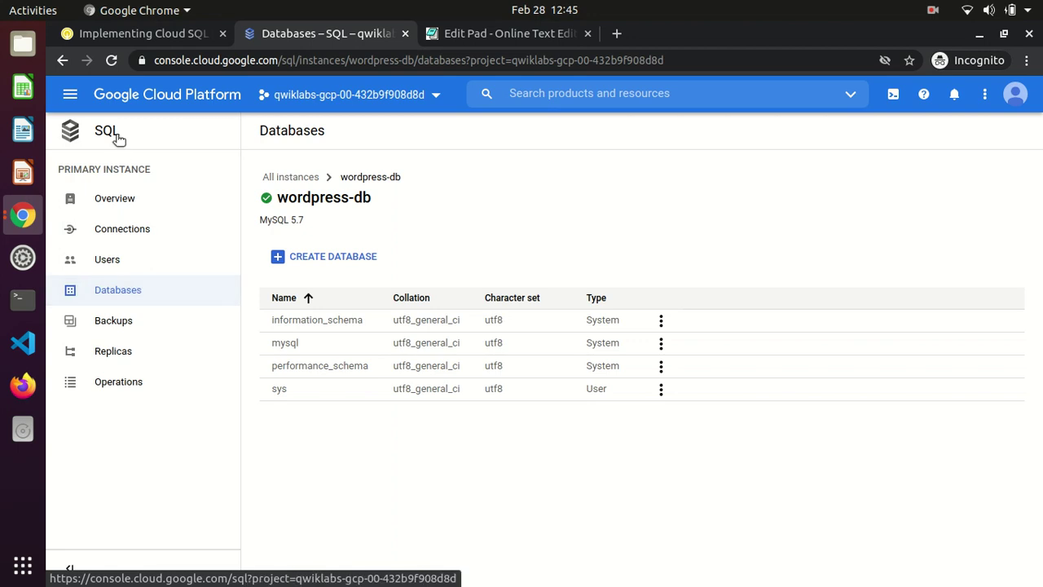
Go to Compute Engine VM instances, listing wordpress-europe-proxy and wordpress-us-private-ip
left_click(67, 101)
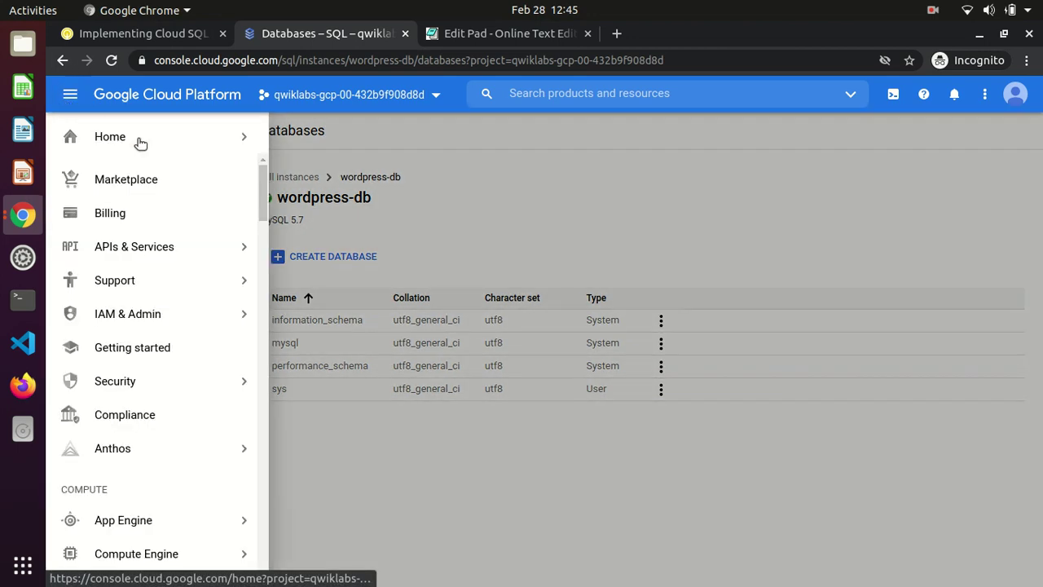
left_click(262, 235)
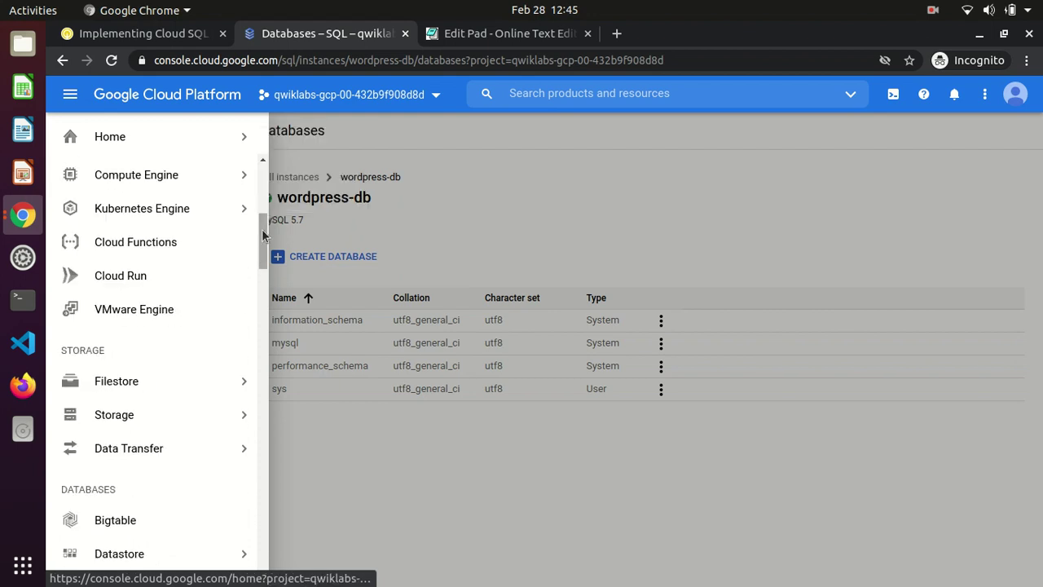
mouse_move(212, 175)
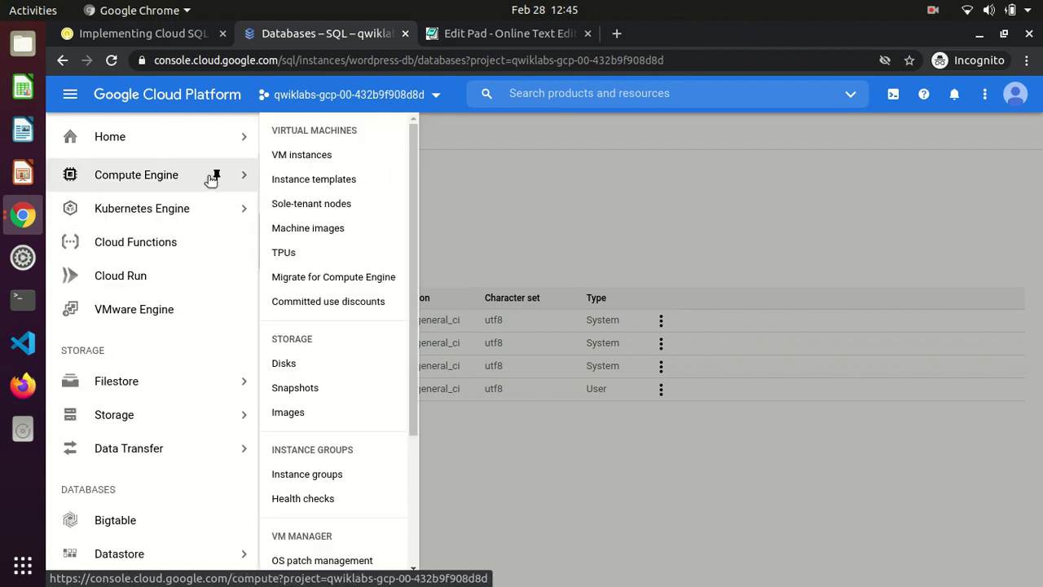
left_click(318, 157)
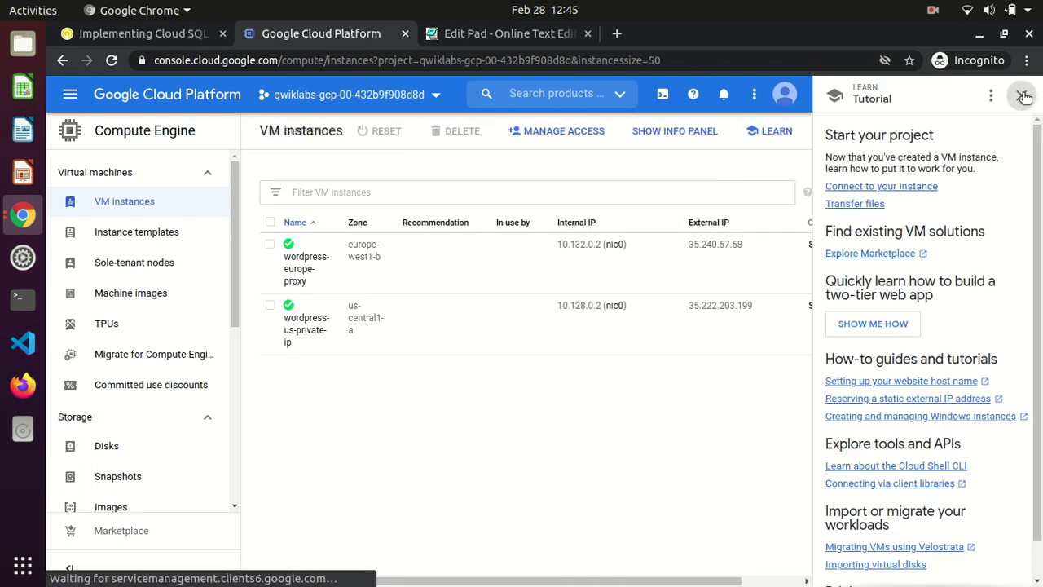
SSH into wordpress-europe-proxy and run the pasted wget/chmod command to fetch cloud_sql_proxy
left_click(1020, 95)
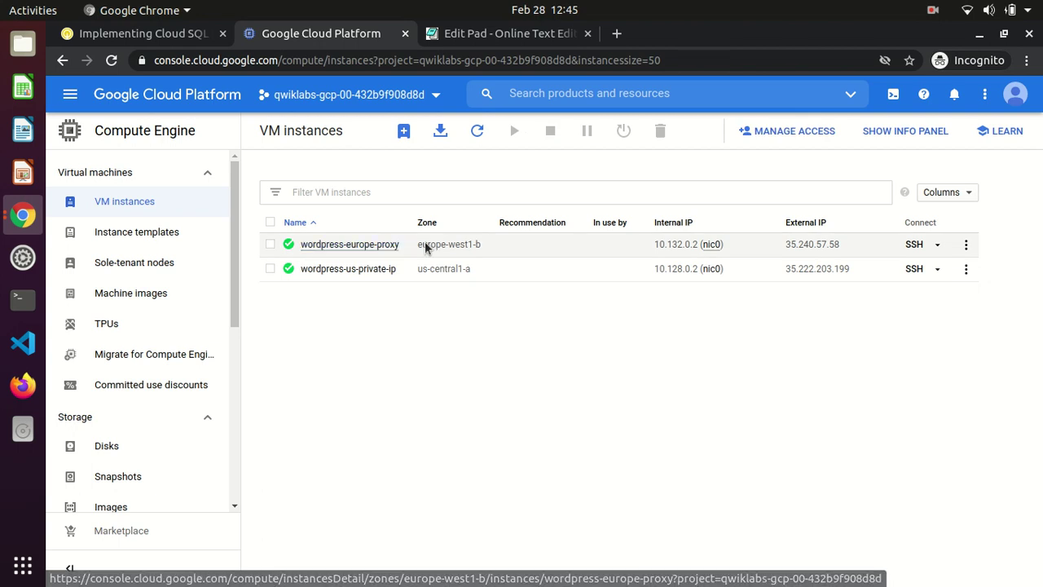
left_click(915, 246)
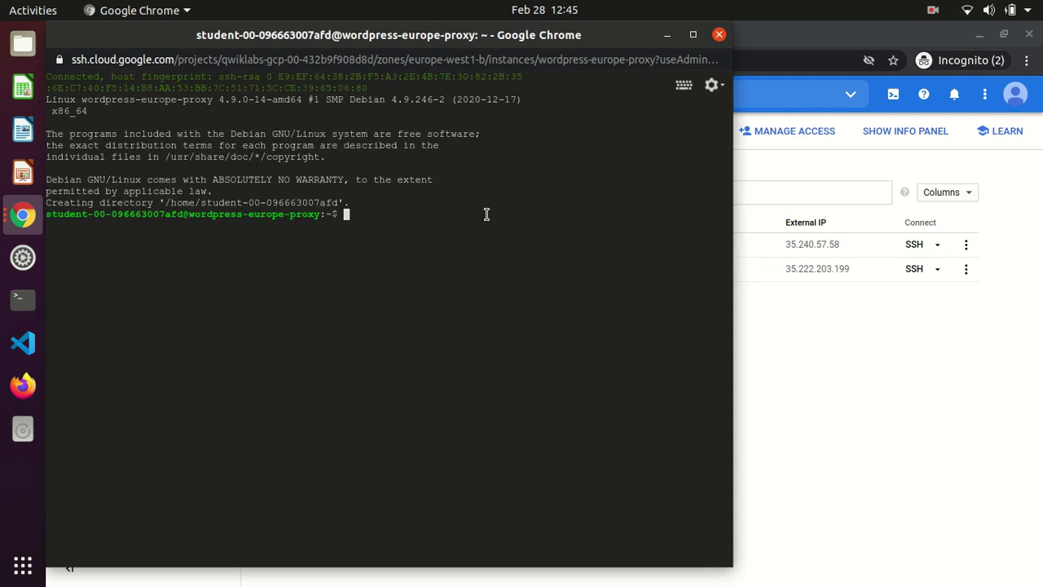
key("ctrl+v")
key("Return")
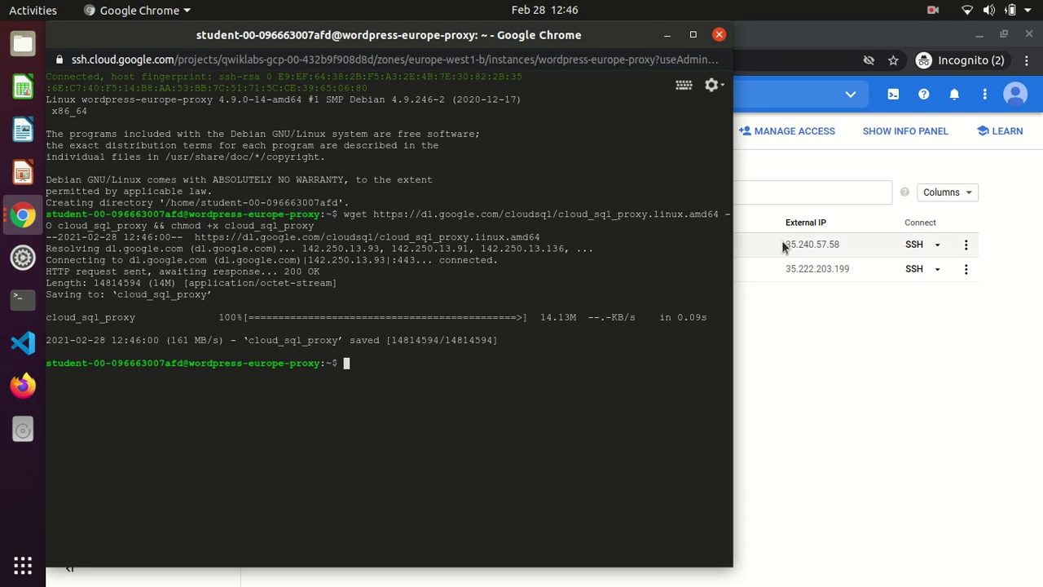
key("alt+Tab")
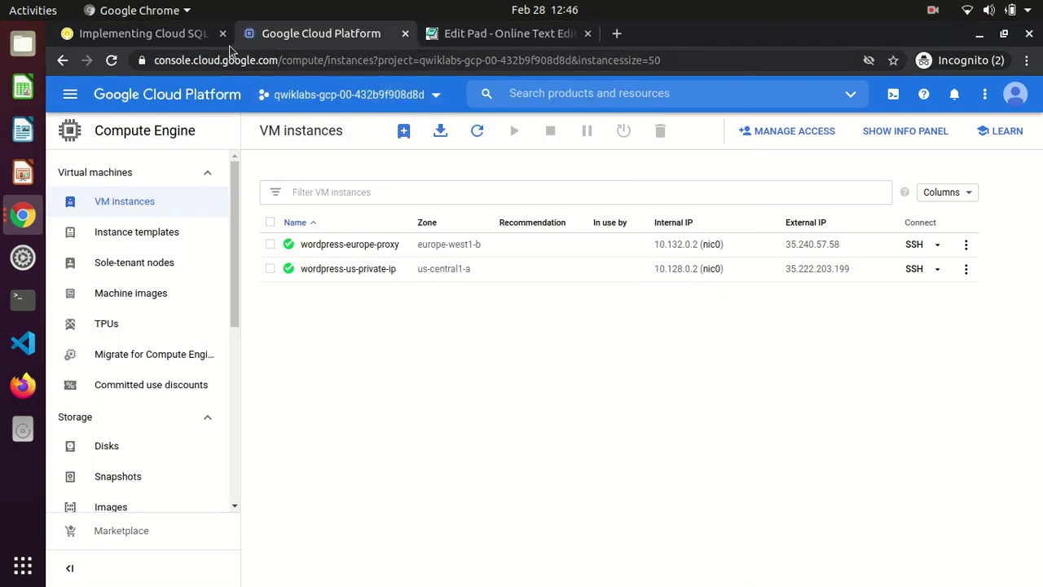
left_click(178, 33)
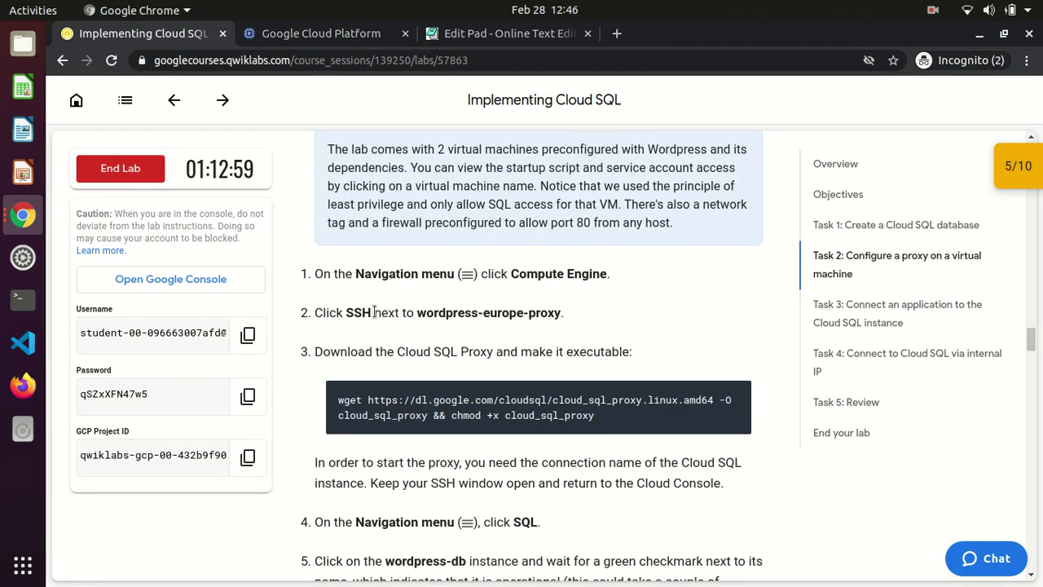
left_click_drag(316, 352, 611, 351)
left_click(613, 351)
scroll(614, 350, "down", 5)
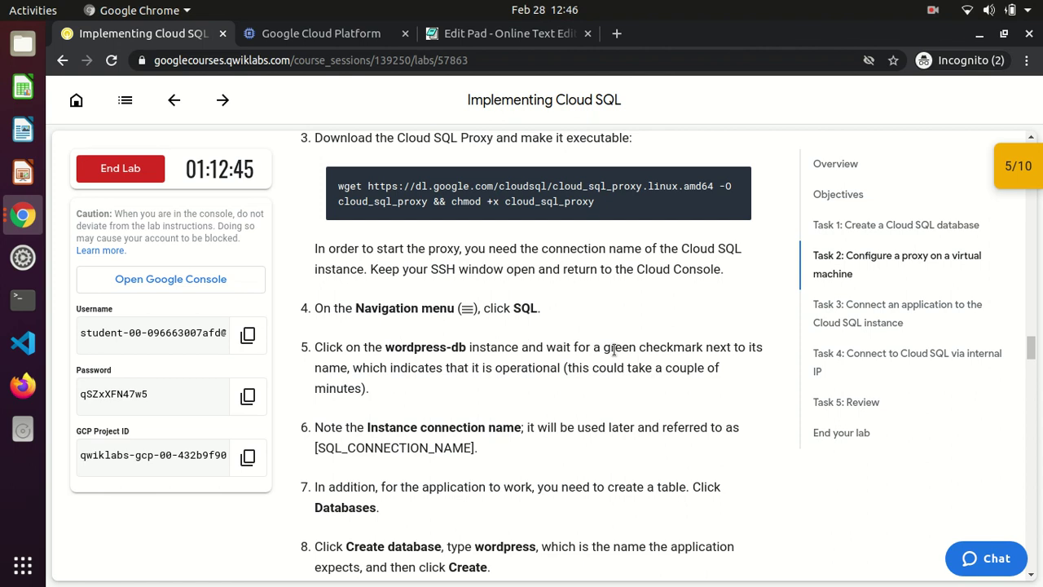
scroll(614, 349, "down", 3)
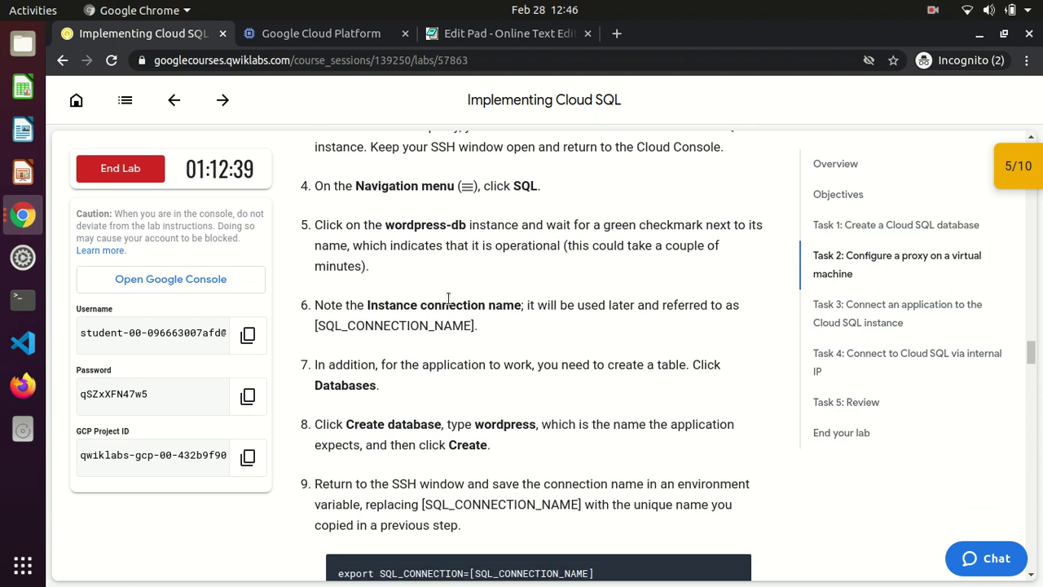
left_click(309, 40)
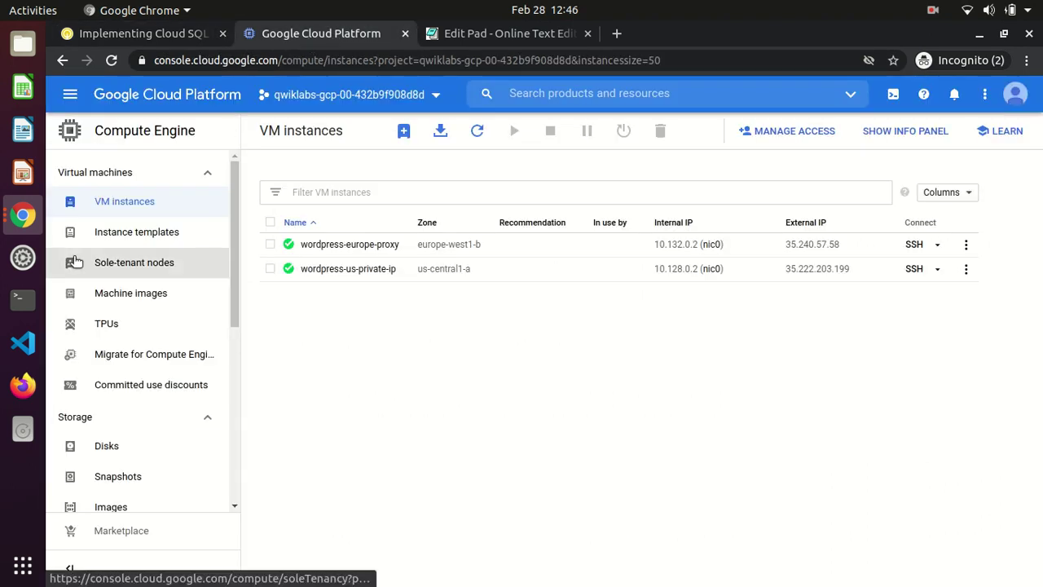
Open the wordpress-db Overview under Cloud SQL and copy its instance connection name
left_click(69, 92)
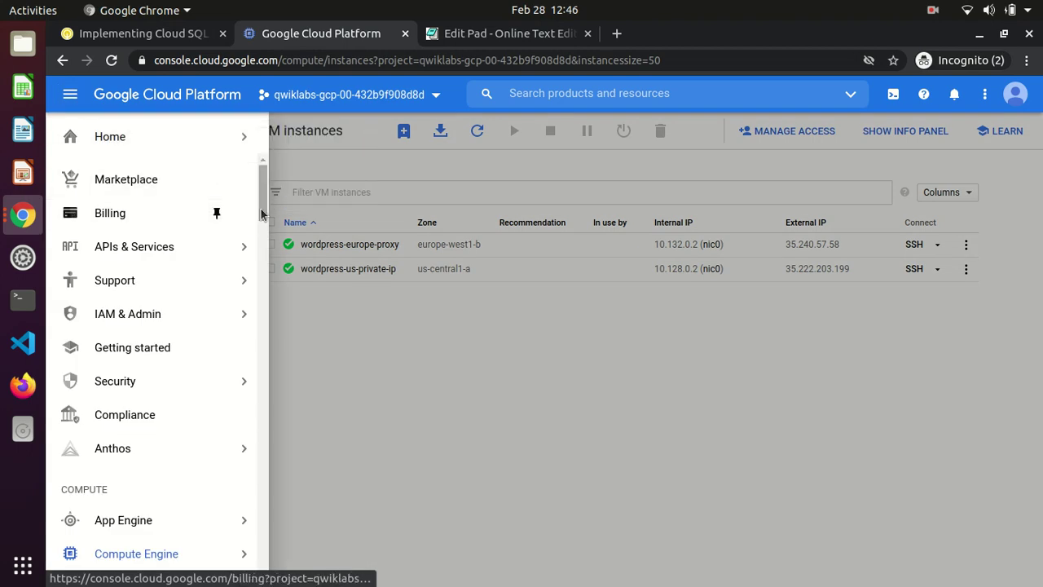
left_click_drag(264, 208, 264, 311)
left_click(123, 289)
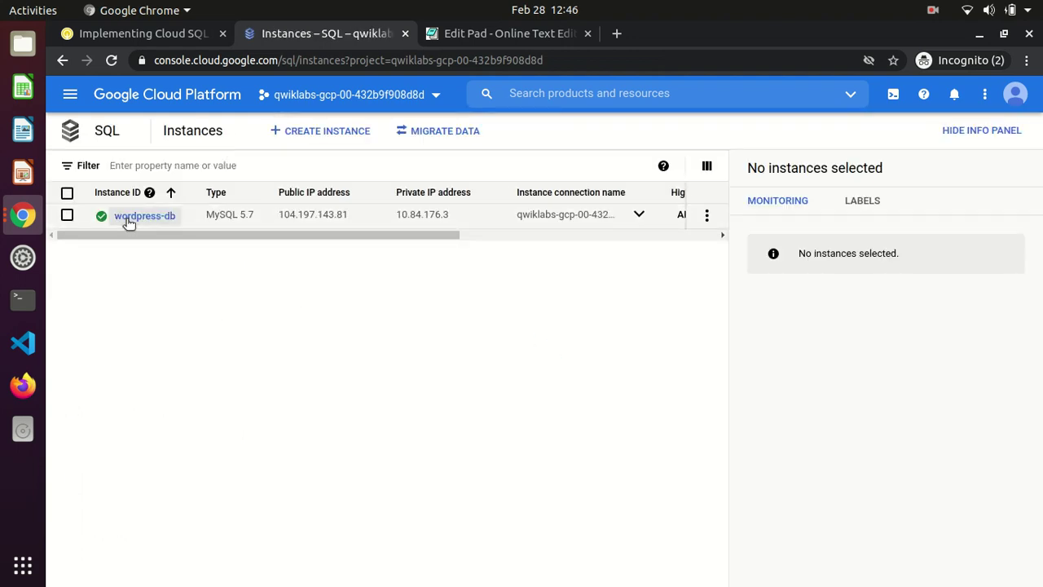
left_click(128, 219)
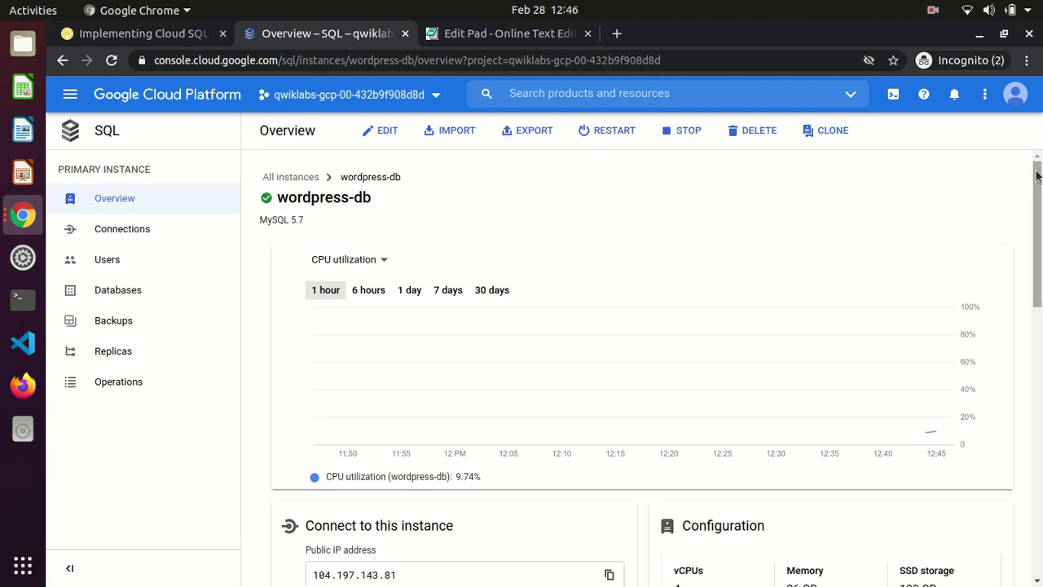
left_click_drag(1039, 186, 1040, 299)
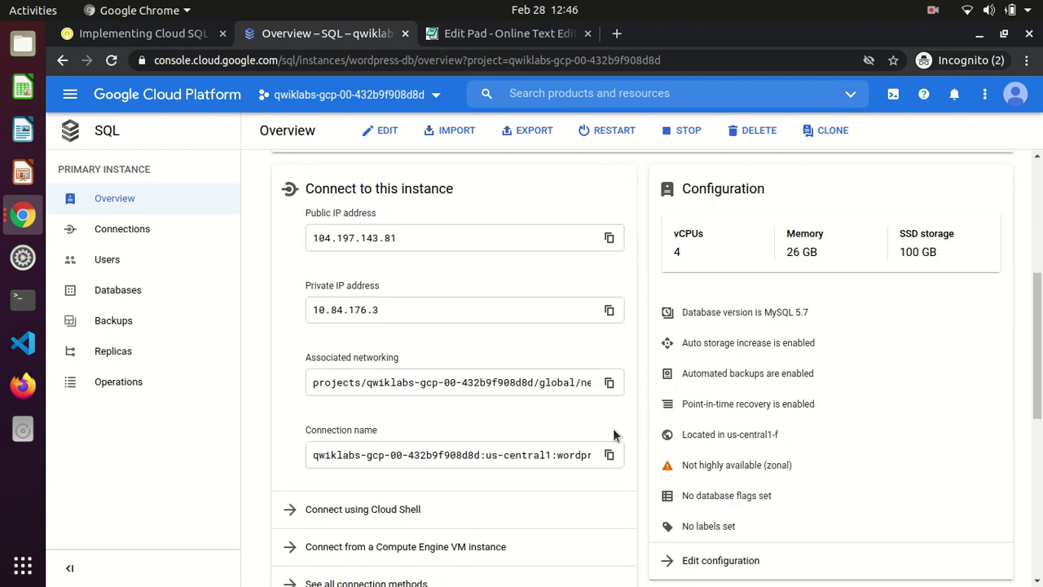
left_click(608, 457)
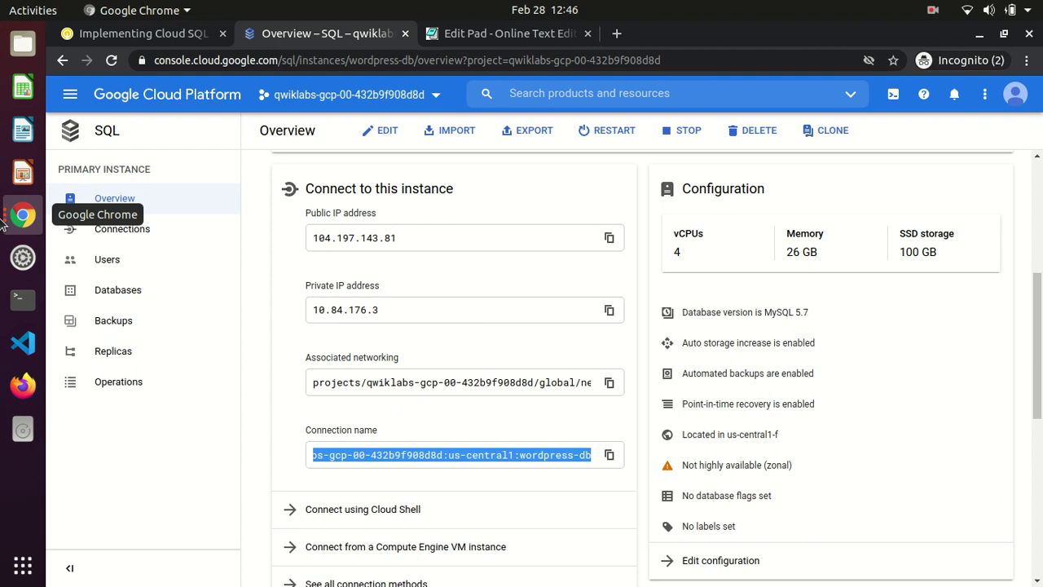
left_click(4, 224)
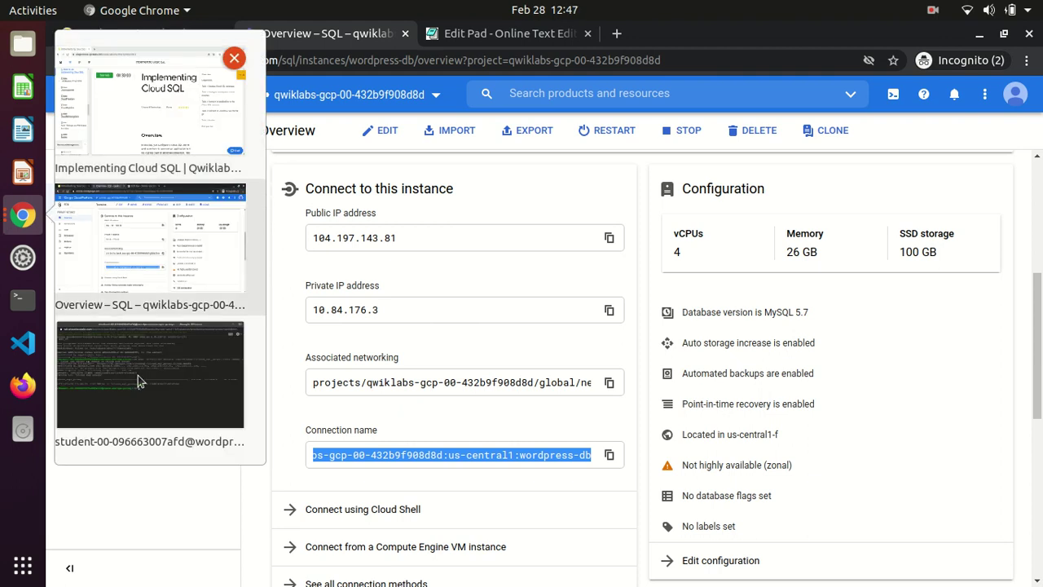
In the SSH terminal, enter export SQL_CONNECTION_NAME= followed by the pasted wordpress-db connection name
left_click(219, 371)
type("export SQL_CONNECTION_NAME=")
key("ctrl+v")
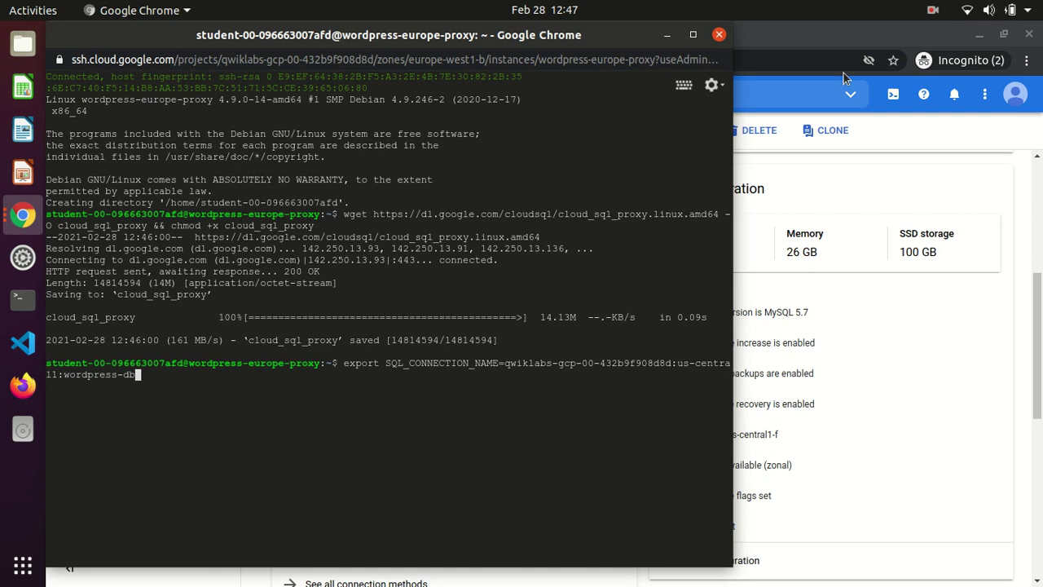
key("alt+Tab")
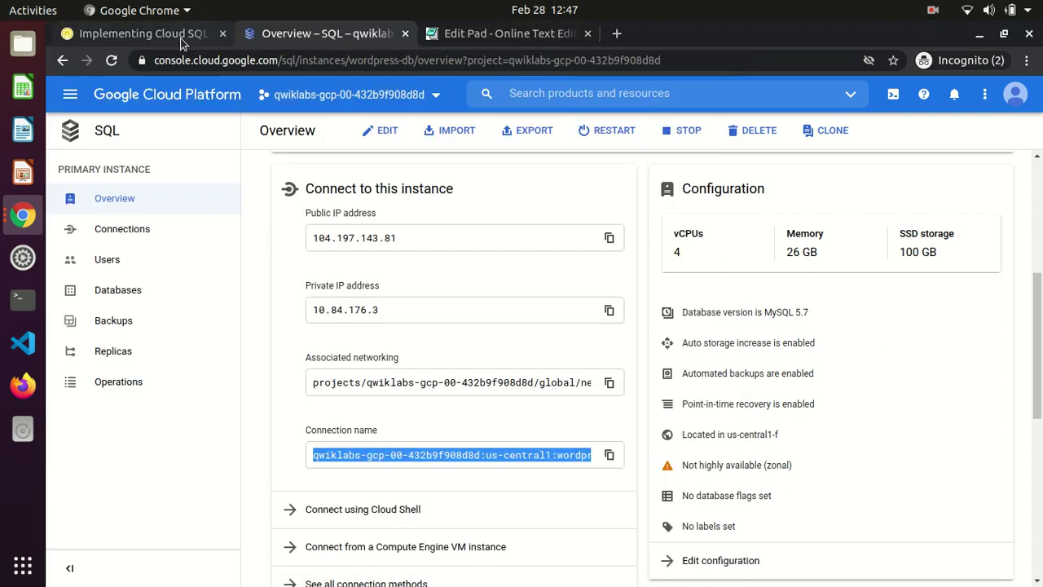
left_click(182, 38)
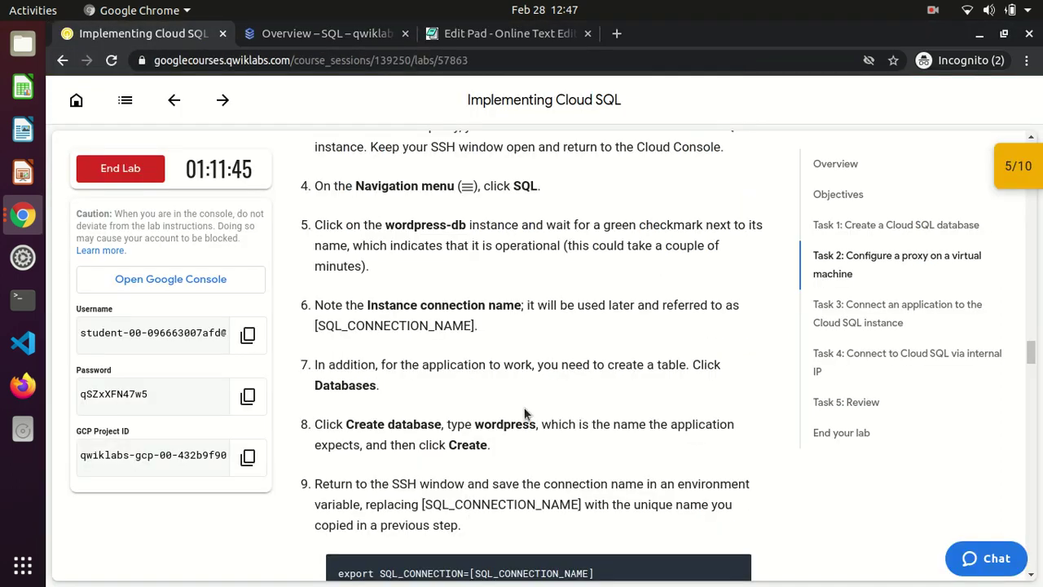
scroll(524, 413, "down", 1)
scroll(524, 411, "down", 7)
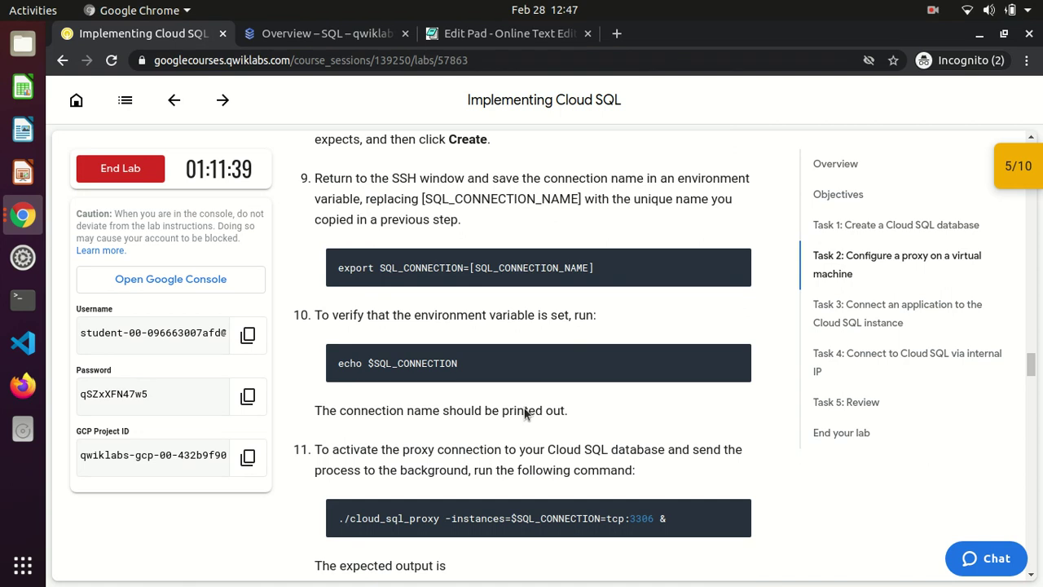
Run the export, then echo $SQL_CONNECTION_NAME to confirm it prints the connection name
key("alt+Tab")
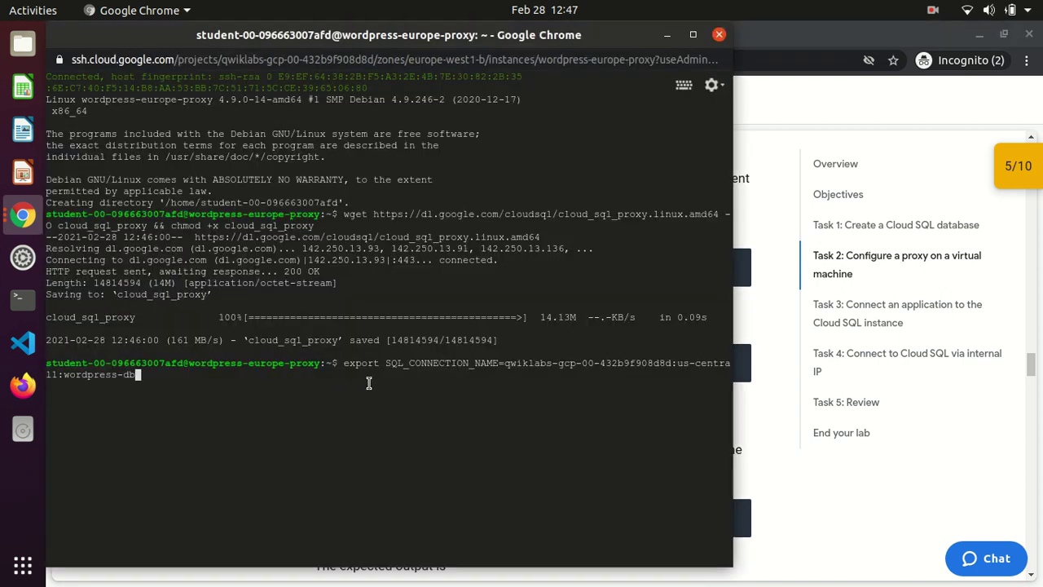
key("Return")
type("e")
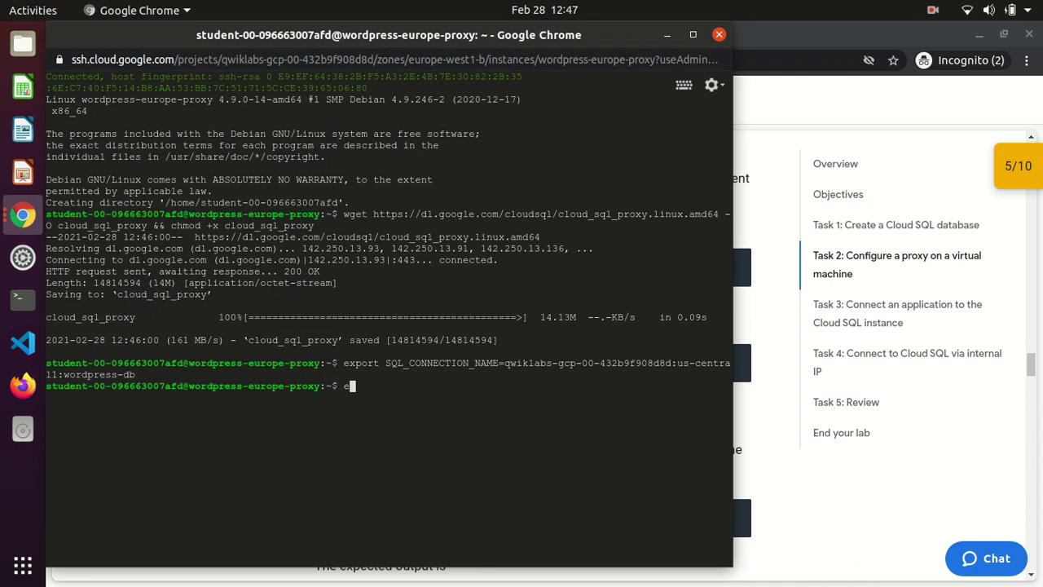
type("cho $SQL_CONNECTION_NAME")
key("Return")
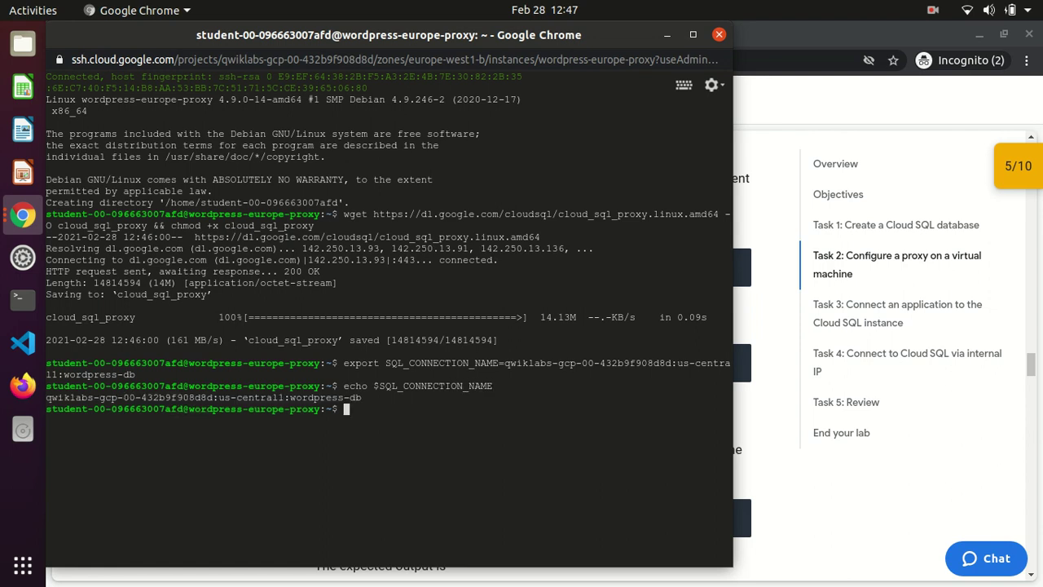
left_click(759, 317)
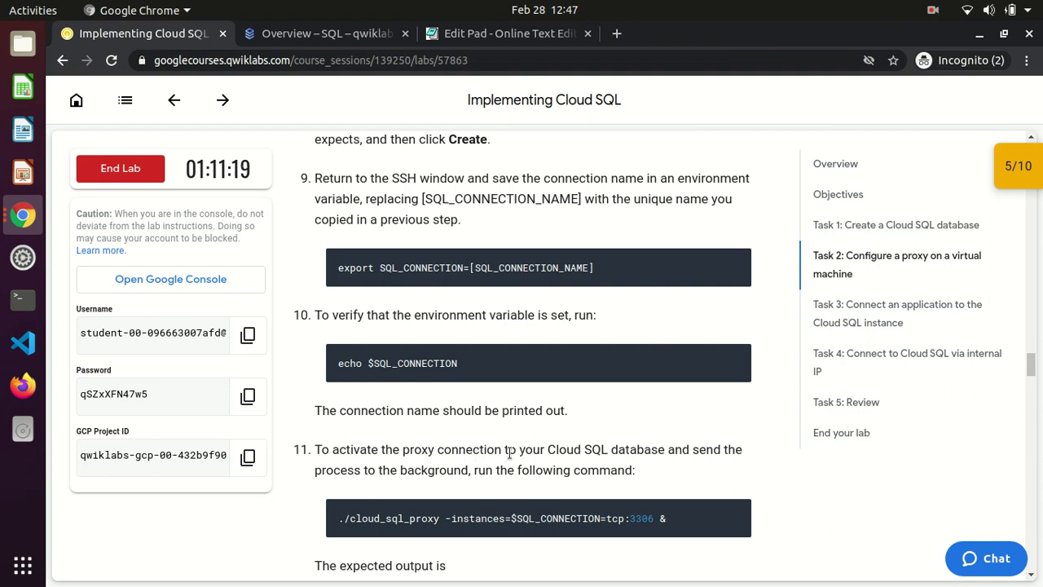
Copy the cloud_sql_proxy launch command from the lab and run it in the SSH terminal
scroll(510, 453, "down", 1)
scroll(509, 452, "down", 1)
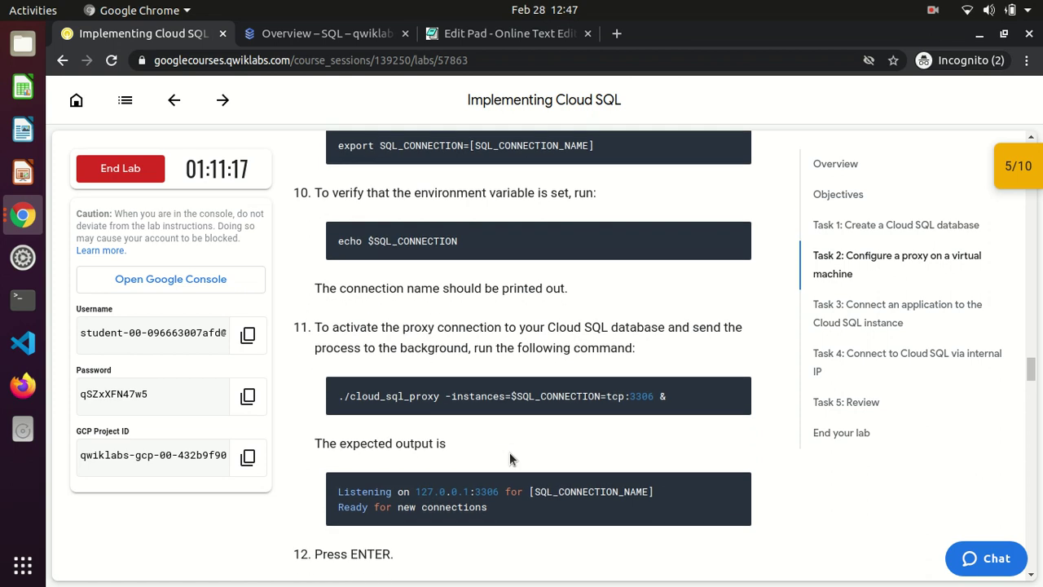
left_click(735, 392)
key("alt+Tab")
key("ctrl+v")
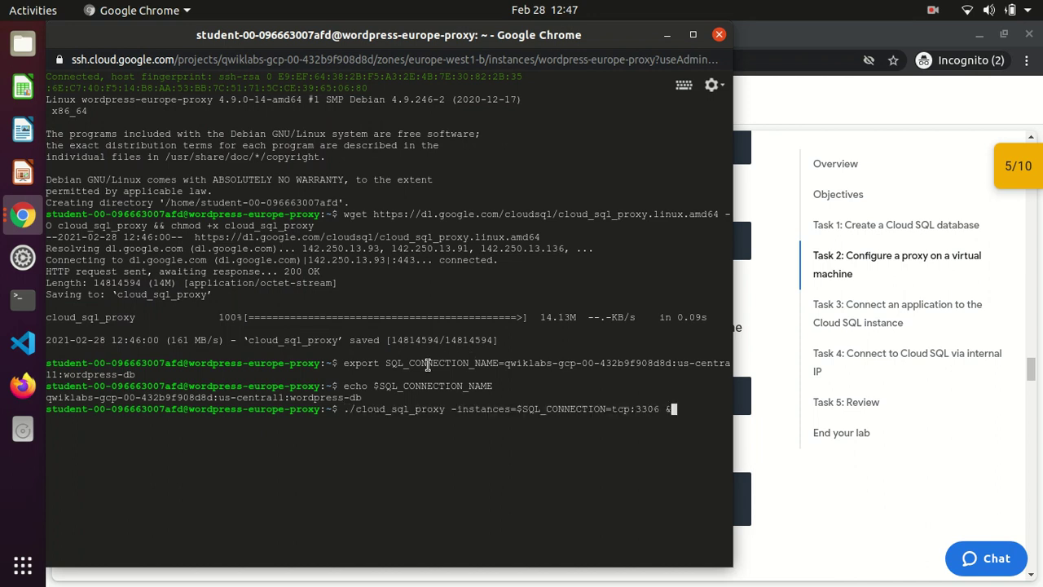
key("Return")
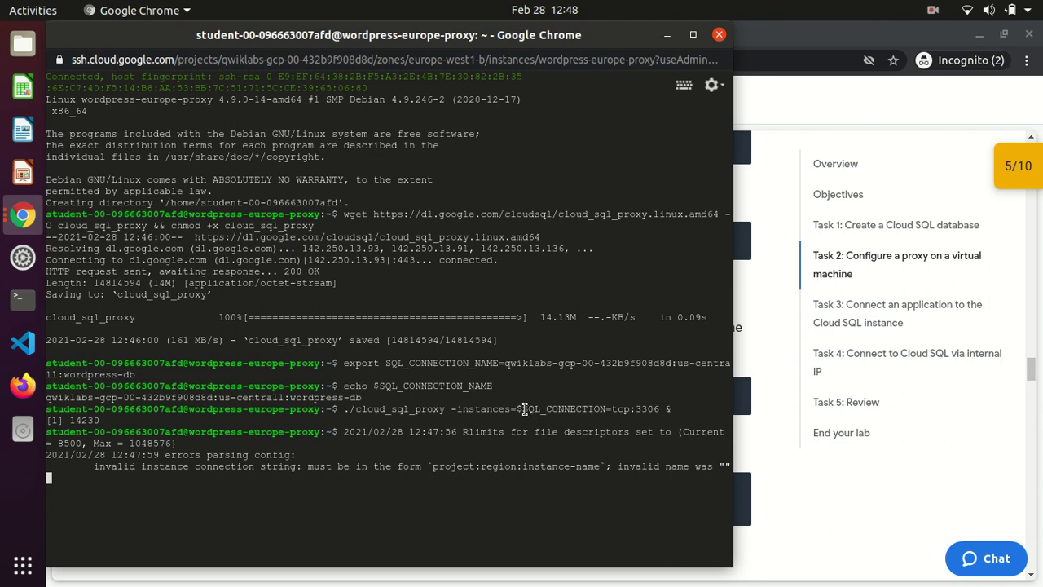
Compare the failed command's variable name with the lab's export example, then recopy the proxy command
left_click_drag(524, 408, 604, 409)
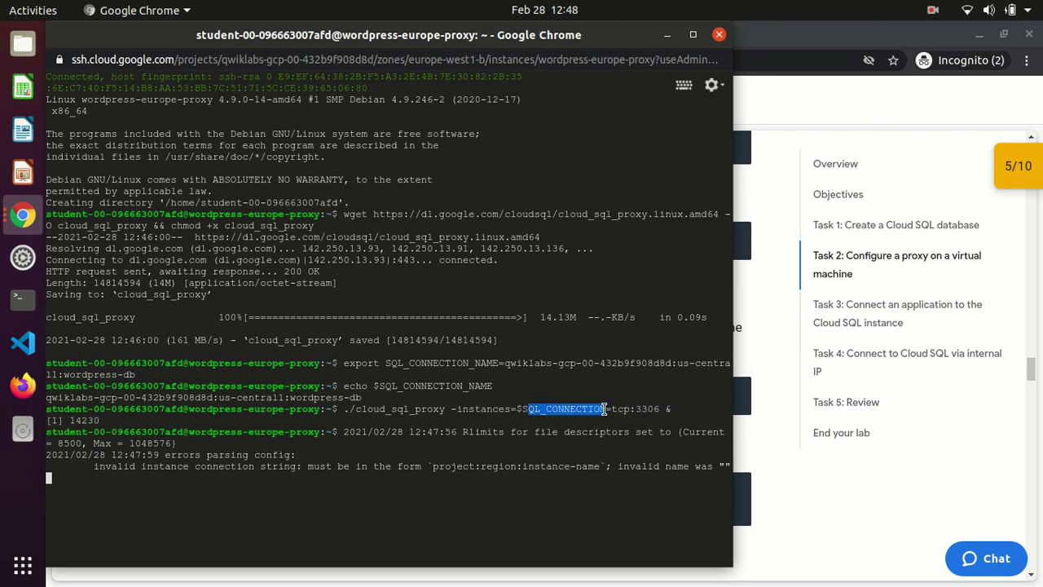
left_click(488, 495)
key("Return")
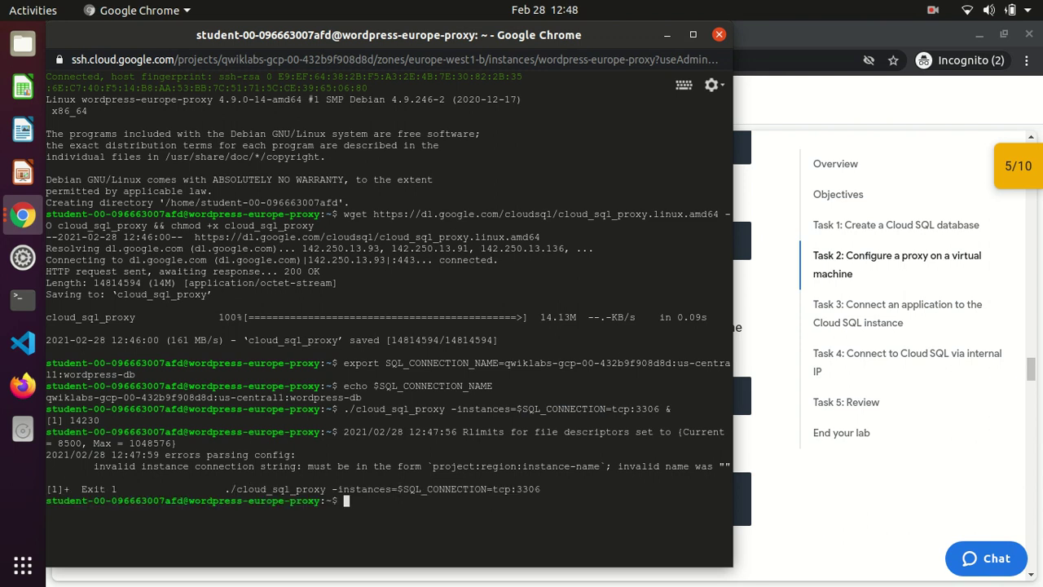
left_click(766, 339)
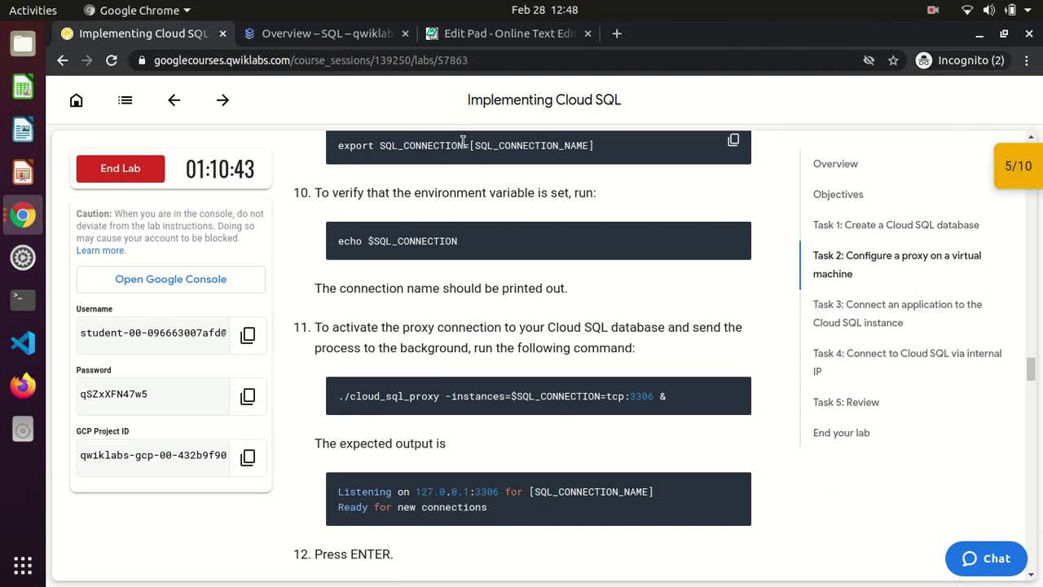
left_click_drag(462, 145, 382, 149)
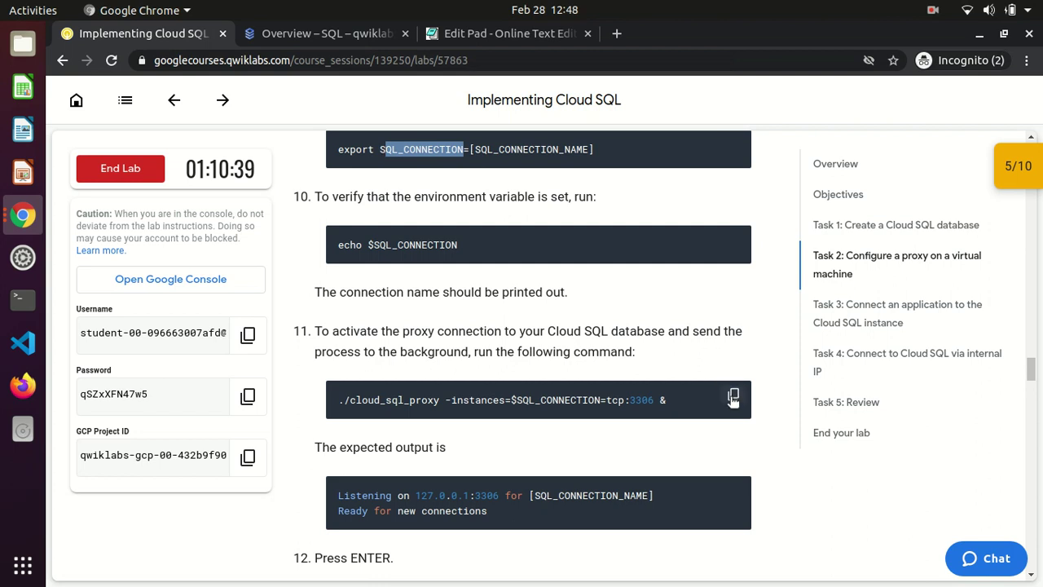
left_click(734, 397)
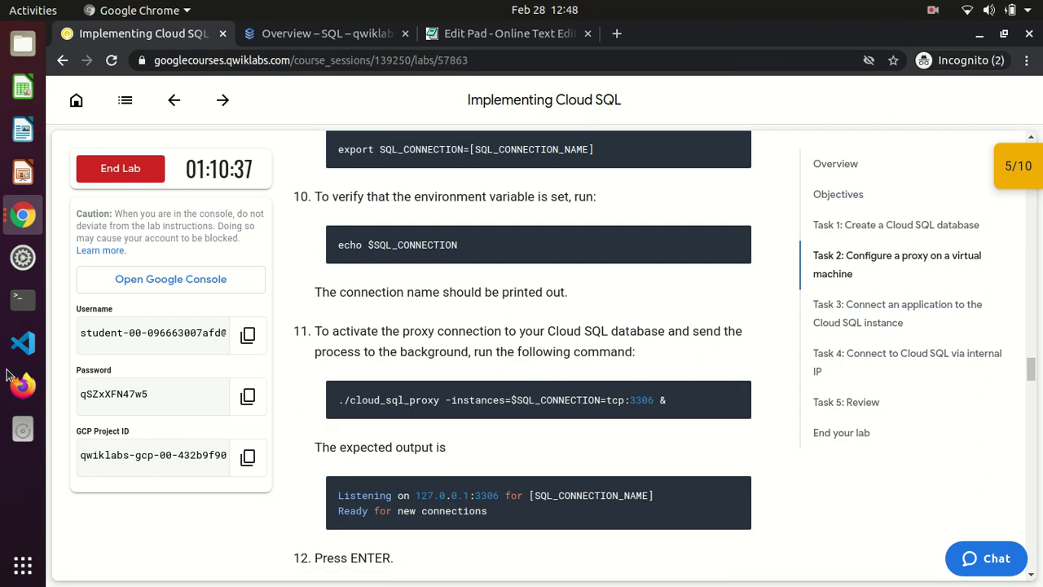
Paste the proxy command, correct its variable to $SQL_CONNECTION_NAME, and run it on tcp:3306
key("alt+Tab")
key("ctrl+v")
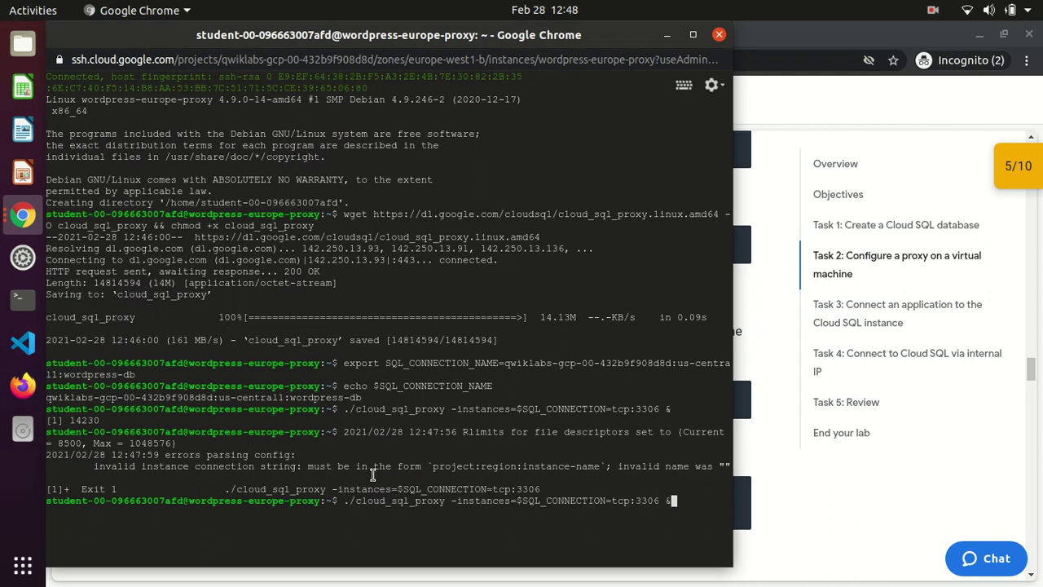
key("Left")
key("Left")
key("Left")
key("Left")
key("Left")
key("Left")
key("Left")
key("Left")
key("Left")
key("Left")
key("Left")
type("_nam")
key("BackSpace")
key("BackSpace")
key("BackSpace")
type("NAME")
key("Return")
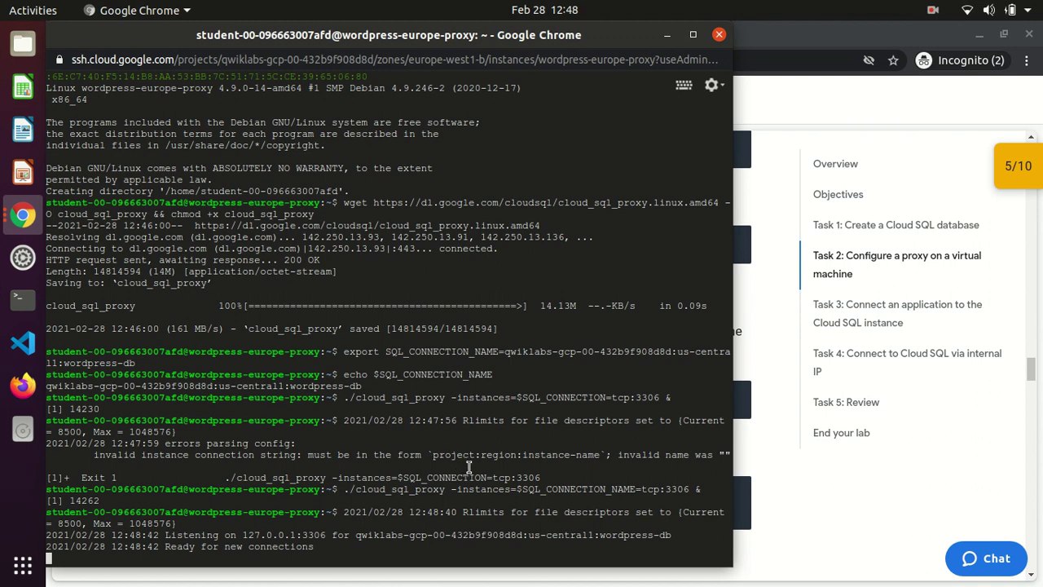
Copy the proxy's 'Ready for new connections' output line and return to a fresh prompt
left_click_drag(322, 546, 163, 547)
left_click(339, 548)
key("Return")
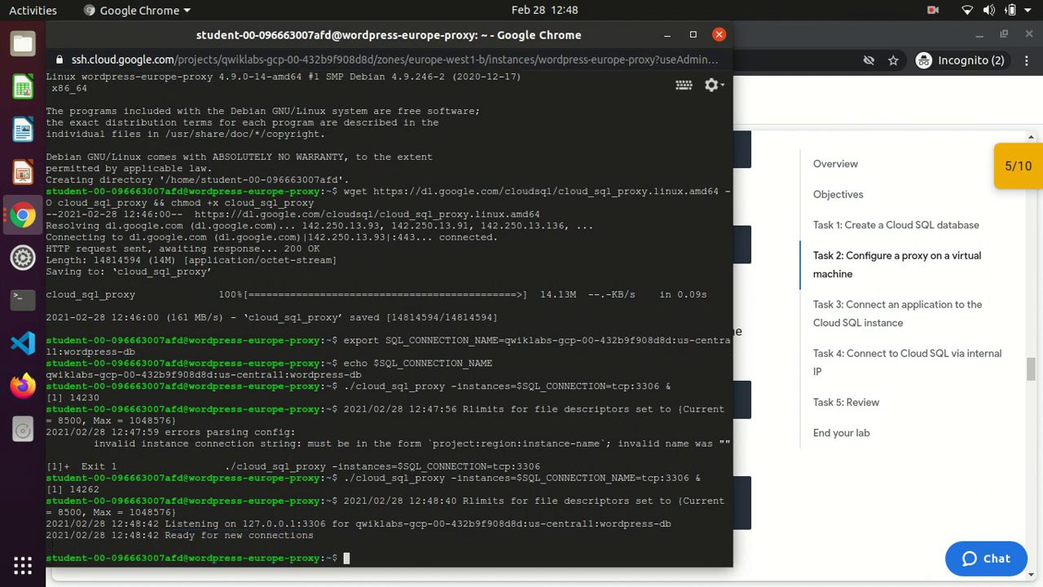
left_click(758, 329)
scroll(758, 329, "down", 5)
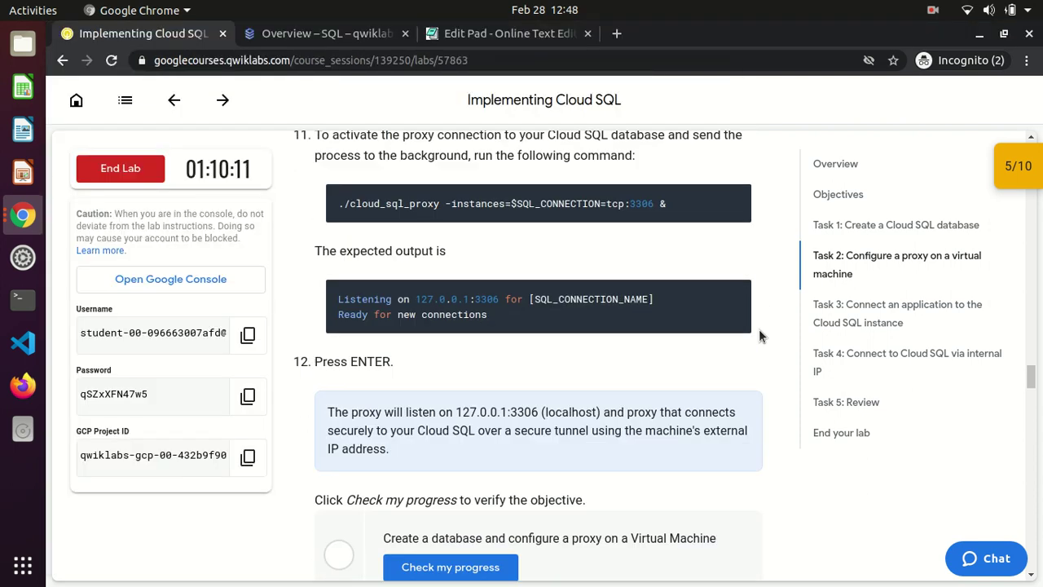
Run Task 2's Check my progress twice; it reports the step isn't complete
scroll(759, 329, "down", 1)
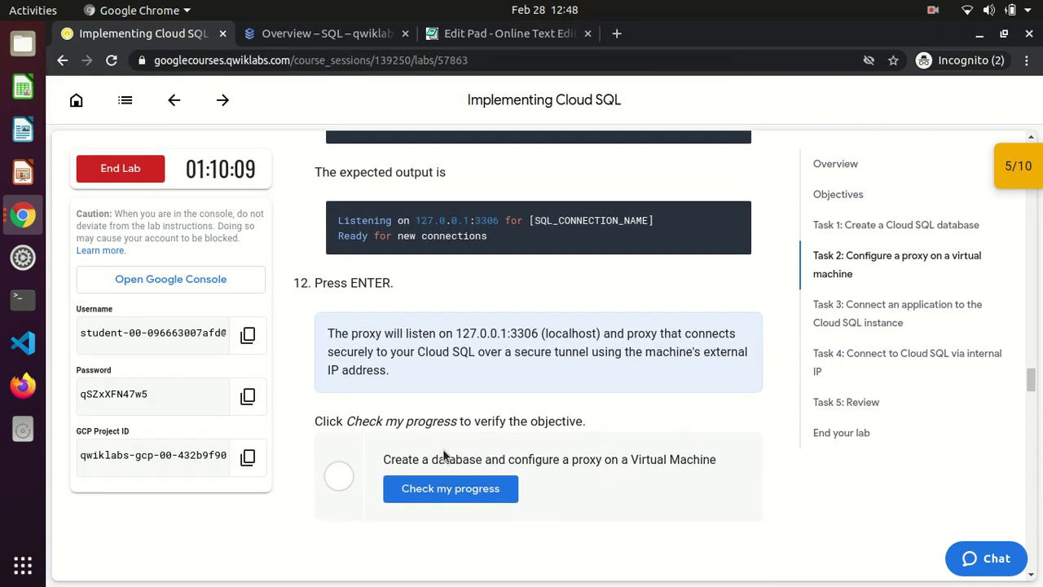
left_click(433, 487)
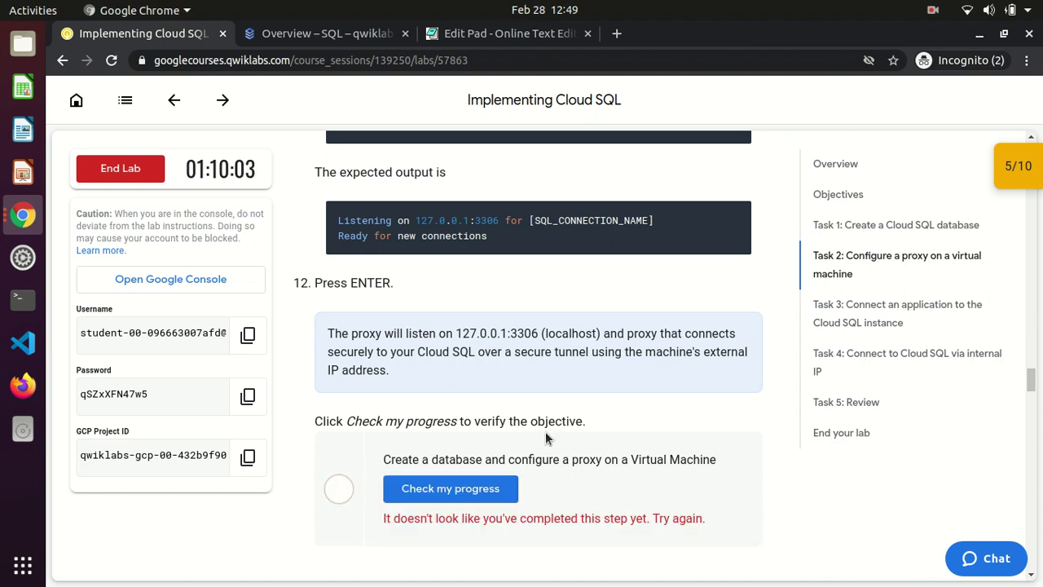
left_click(467, 497)
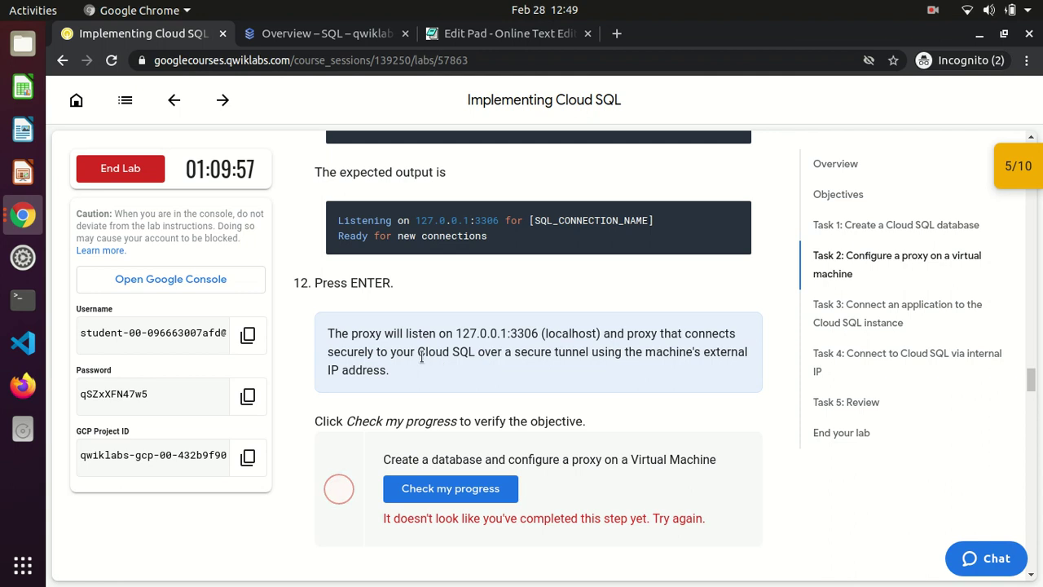
Paste step 9's export SQL_CONNECTION=[SQL_CONNECTION_NAME] line at the SSH prompt
scroll(581, 367, "up", 5)
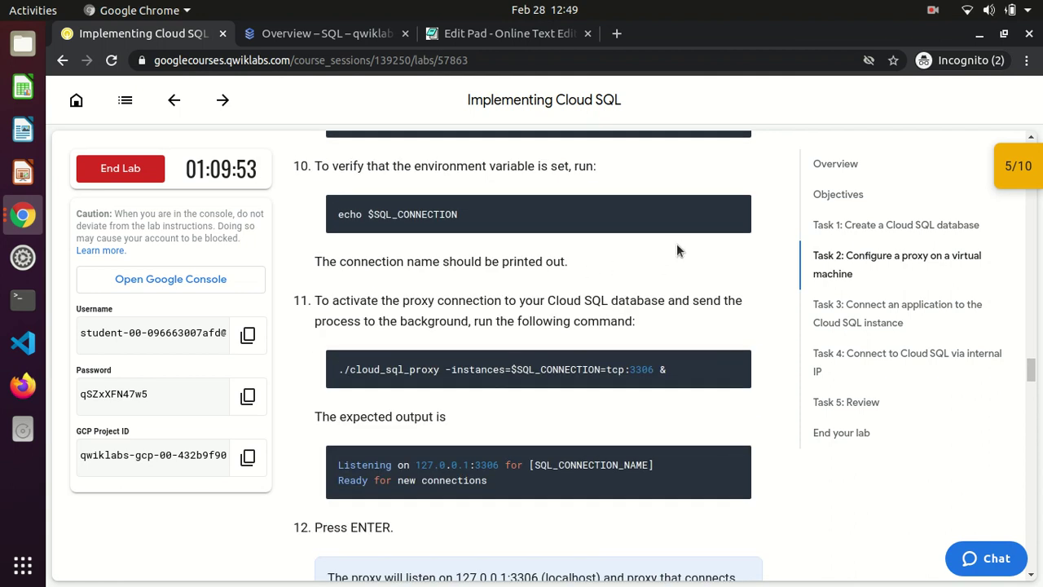
scroll(699, 224, "up", 3)
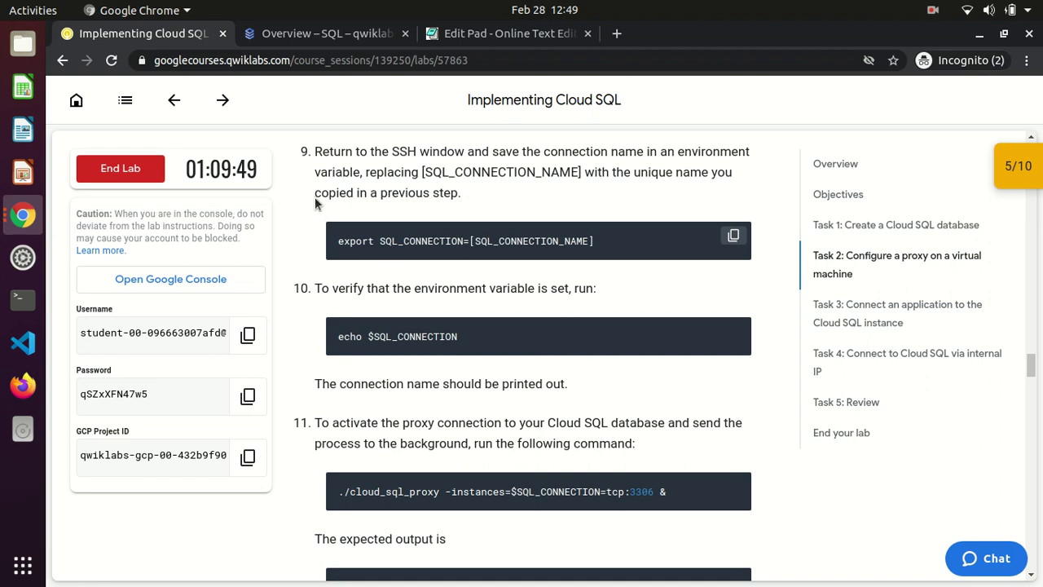
left_click(38, 227)
key("ctrl+v")
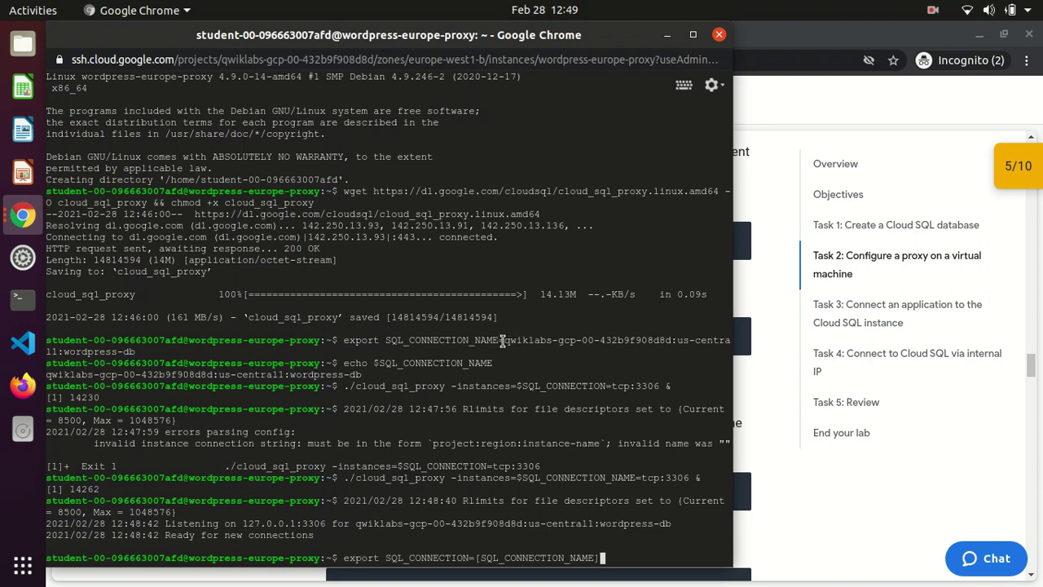
Try editing the placeholder in the export line, then abandon it and clear the terminal
double_click(511, 342)
key("ctrl+c")
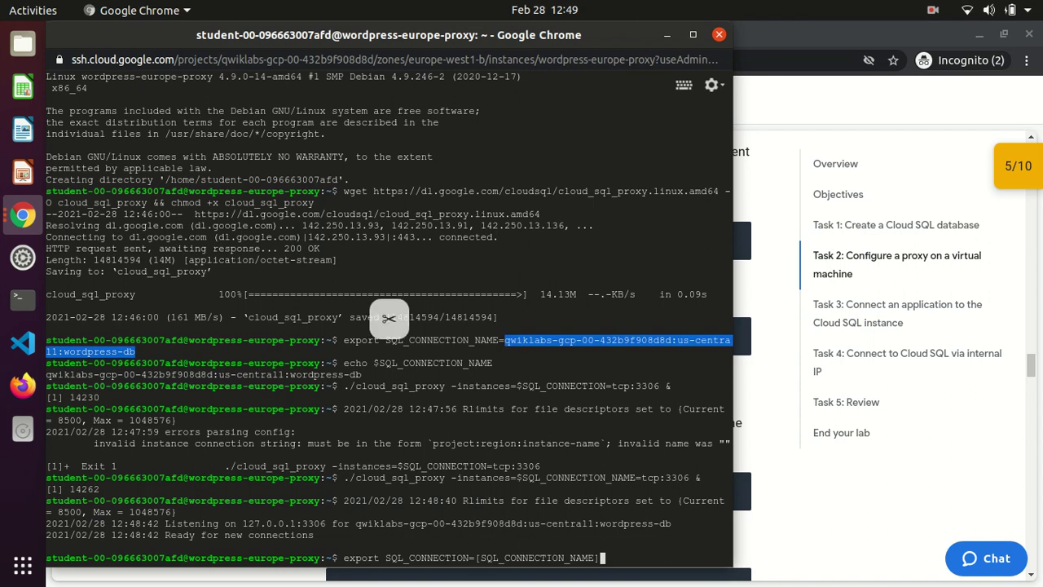
left_click(603, 558)
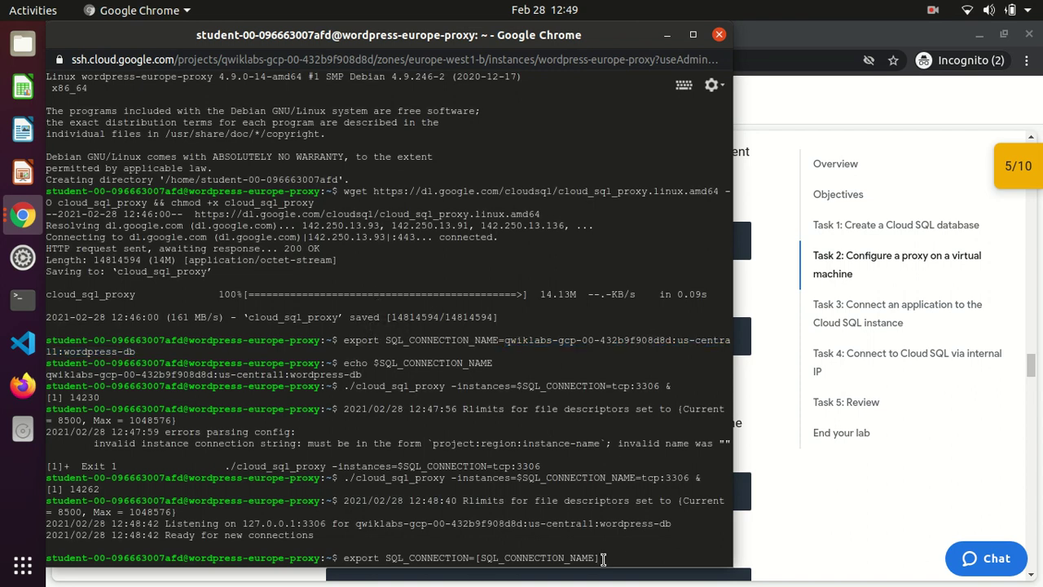
key("BackSpace")
key("BackSpace")
key("BackSpace")
key("BackSpace")
key("BackSpace")
key("BackSpace")
key("BackSpace")
key("BackSpace")
key("BackSpace")
key("BackSpace")
key("BackSpace")
key("BackSpace")
key("BackSpace")
key("BackSpace")
key("BackSpace")
key("BackSpace")
key("BackSpace")
key("BackSpace")
key("BackSpace")
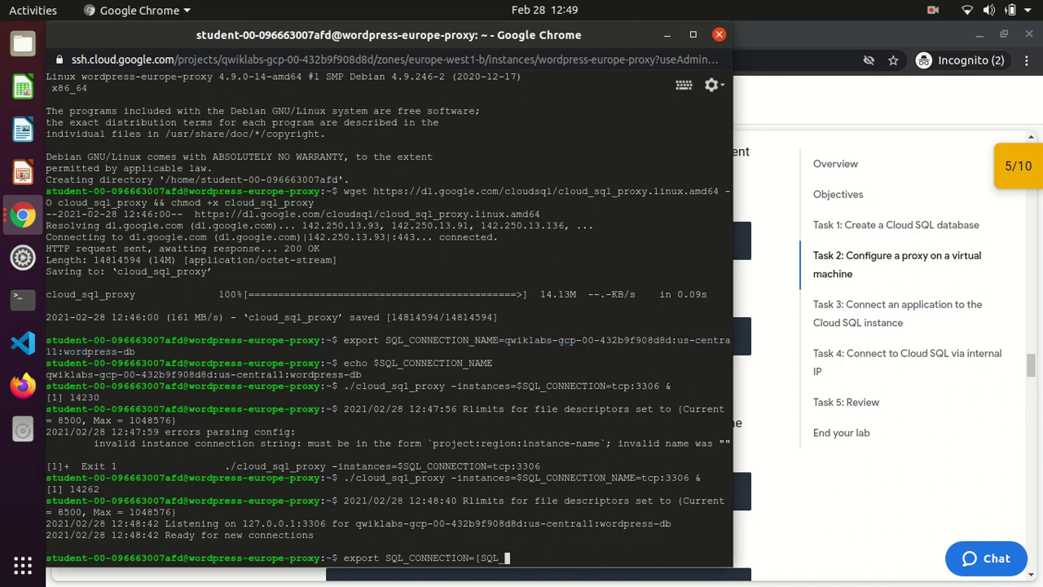
key("BackSpace")
key("BackSpace")
key("ctrl+v")
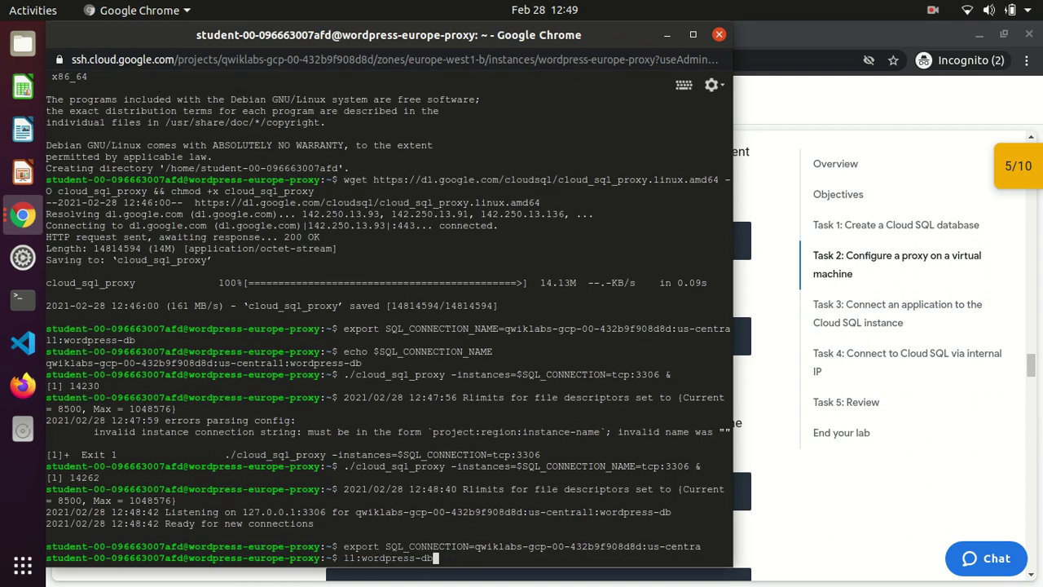
key("BackSpace")
key("BackSpace")
key("BackSpace")
key("BackSpace")
key("BackSpace")
key("BackSpace")
key("BackSpace")
key("BackSpace")
key("BackSpace")
key("BackSpace")
key("BackSpace")
key("BackSpace")
key("BackSpace")
key("BackSpace")
key("BackSpace")
key("Return")
key("Return")
key("Return")
key("Return")
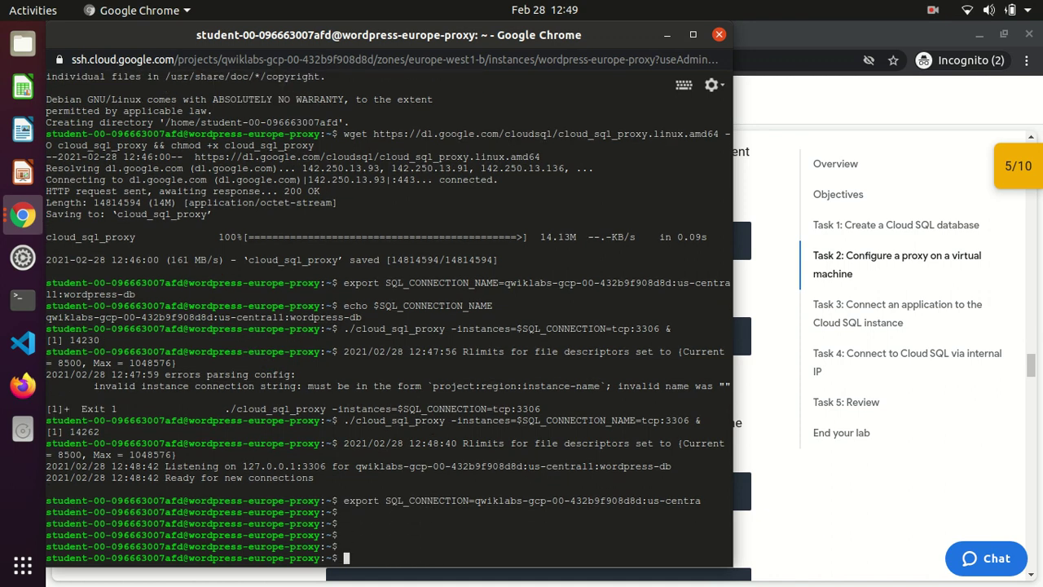
type("CLEAR")
key("Return")
type("clear")
key("Return")
Export SQL_CONNECTION as the connection name copied from wordpress-db's Overview, then echo $SQL_CONNECTION
type("export SQL")
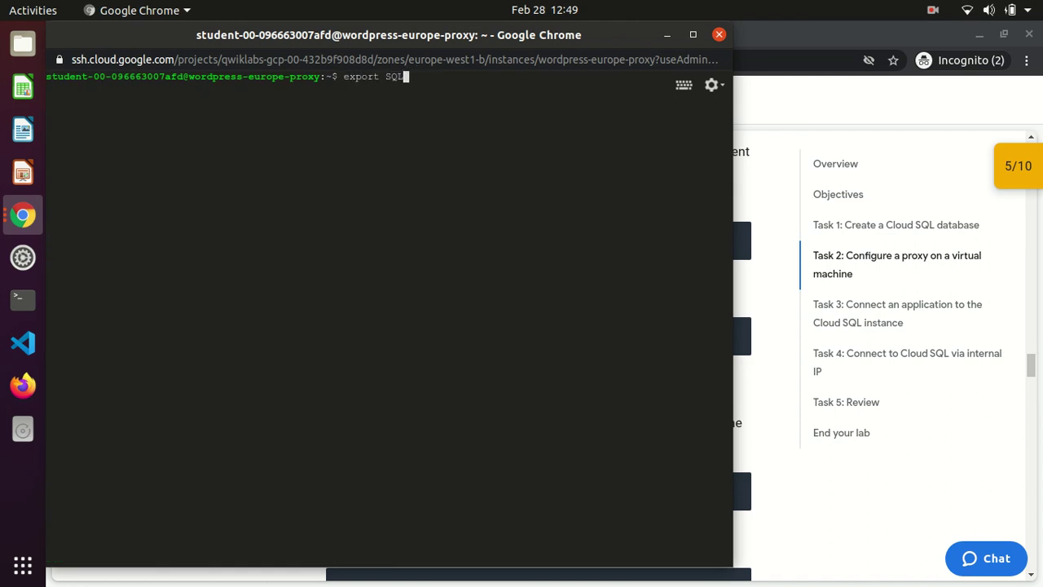
type("_CONNECTION=")
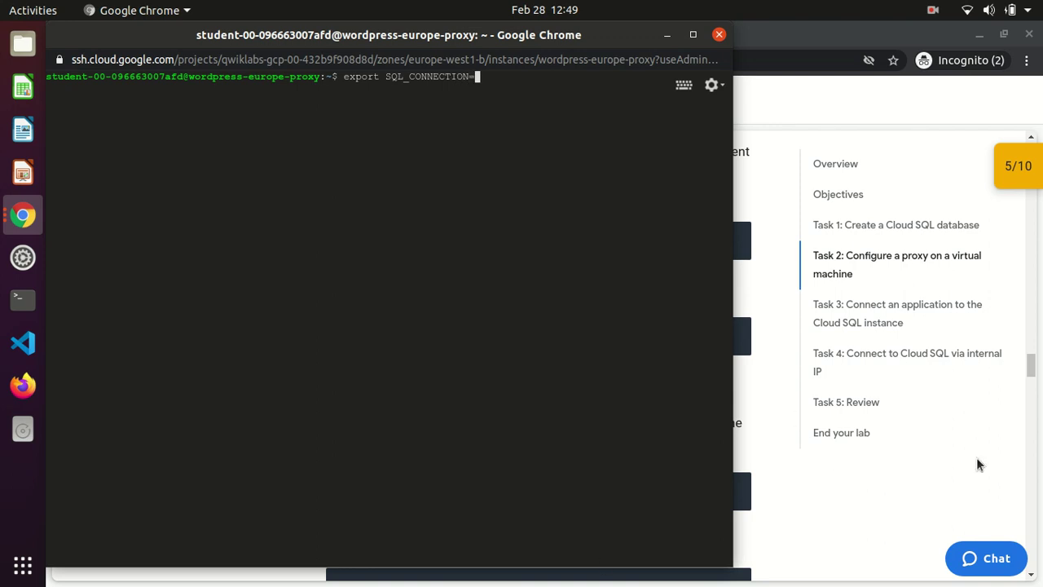
left_click(795, 537)
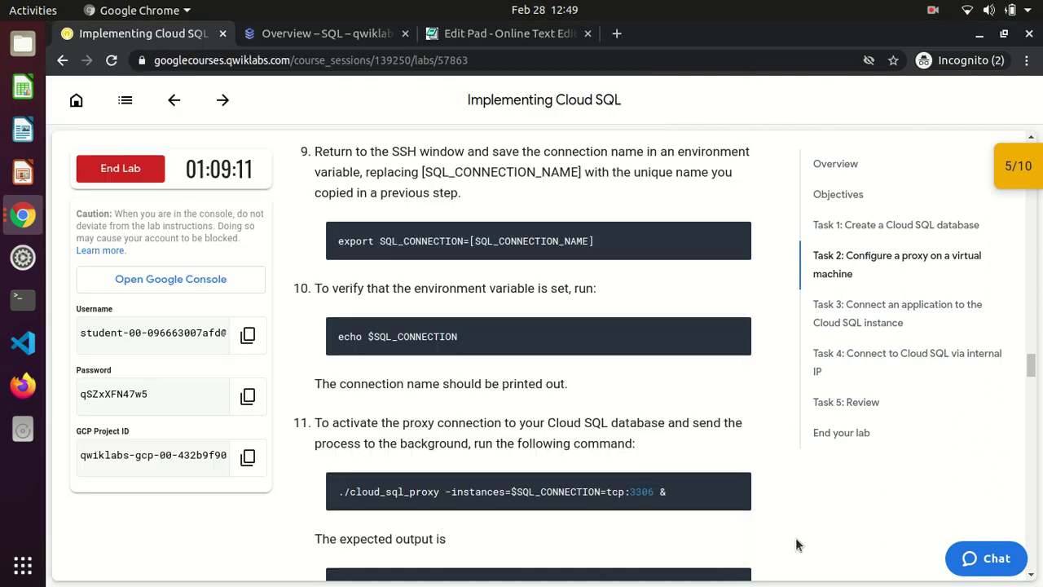
left_click(315, 36)
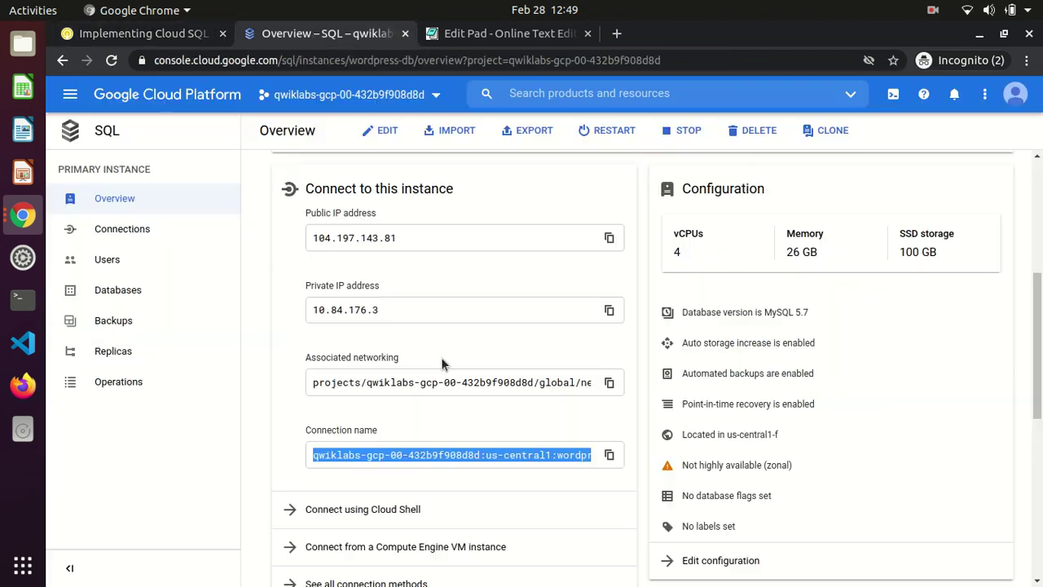
left_click(609, 454)
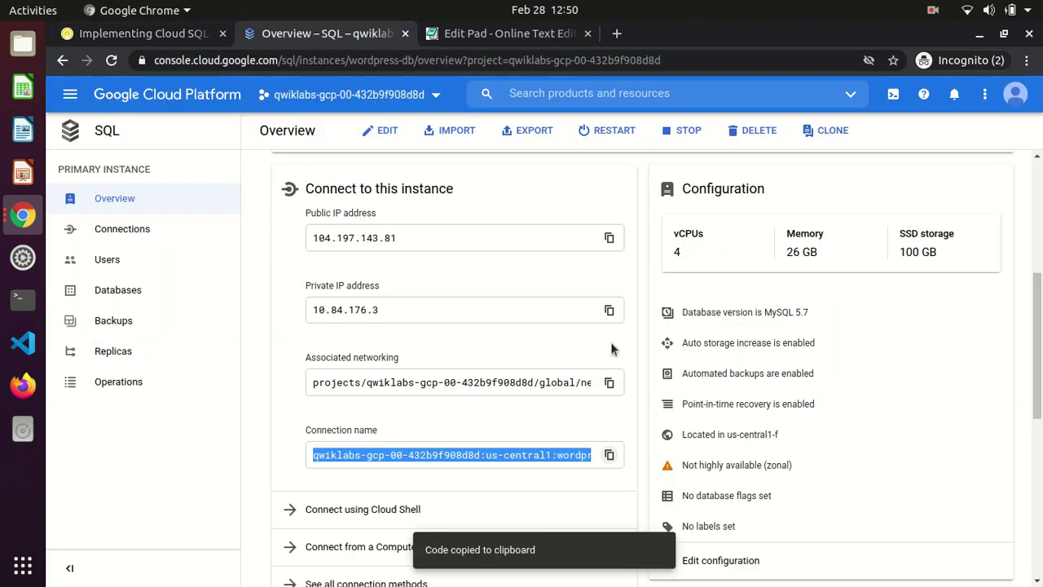
key("alt+Tab")
key("ctrl+v")
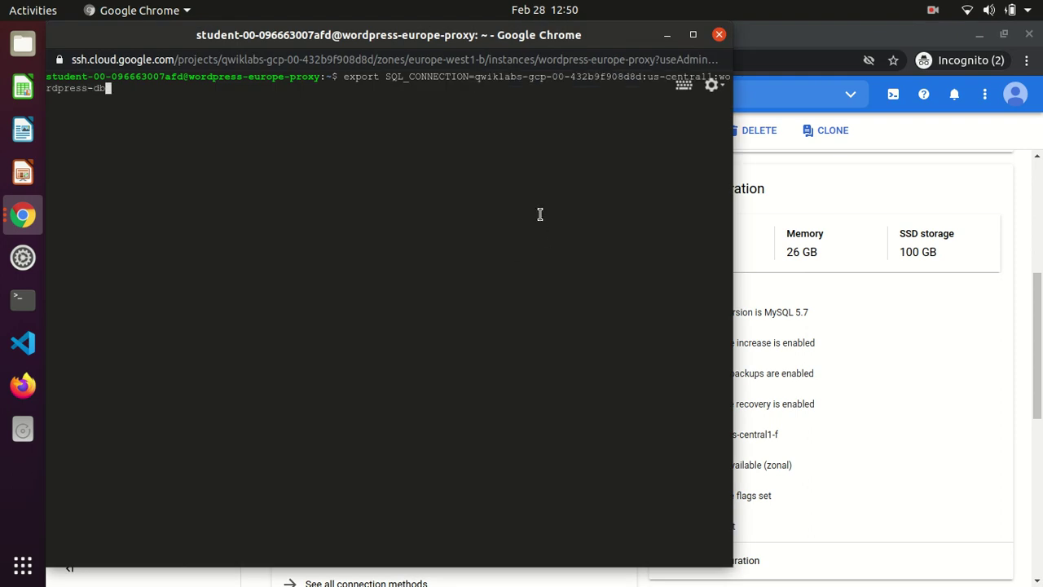
key("Return")
type("echo $")
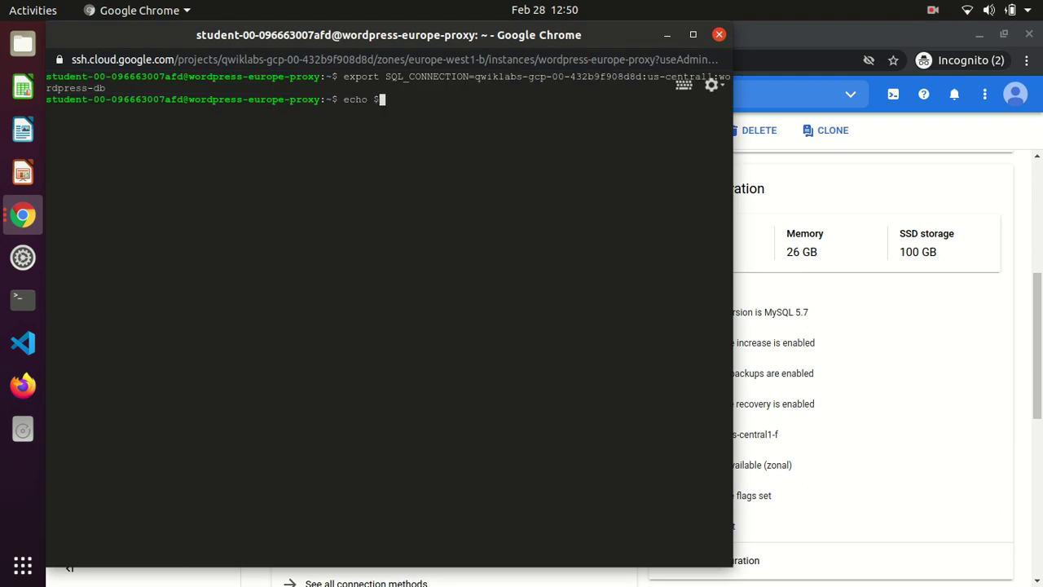
type("SQL_CONNECTION")
key("Return")
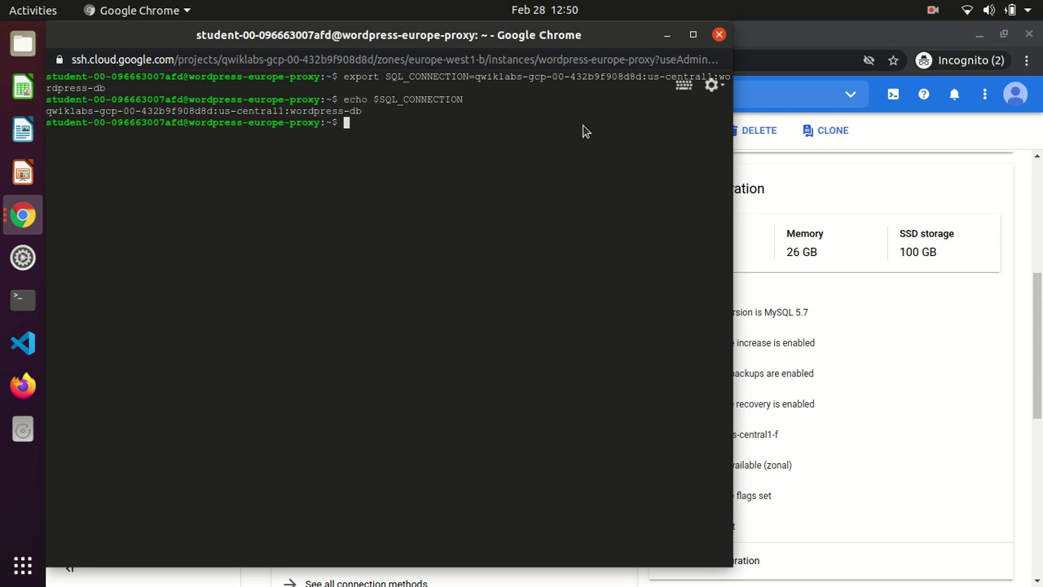
key("alt+Tab")
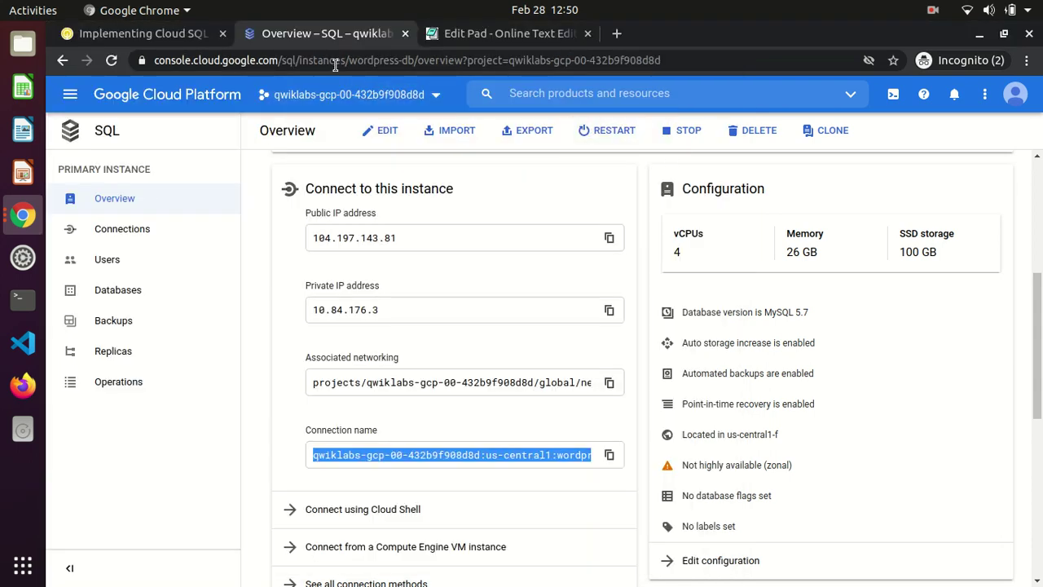
Run the lab's ./cloud_sql_proxy -instances=$SQL_CONNECTION=tcp:3306 & command, which reports an error
left_click(135, 33)
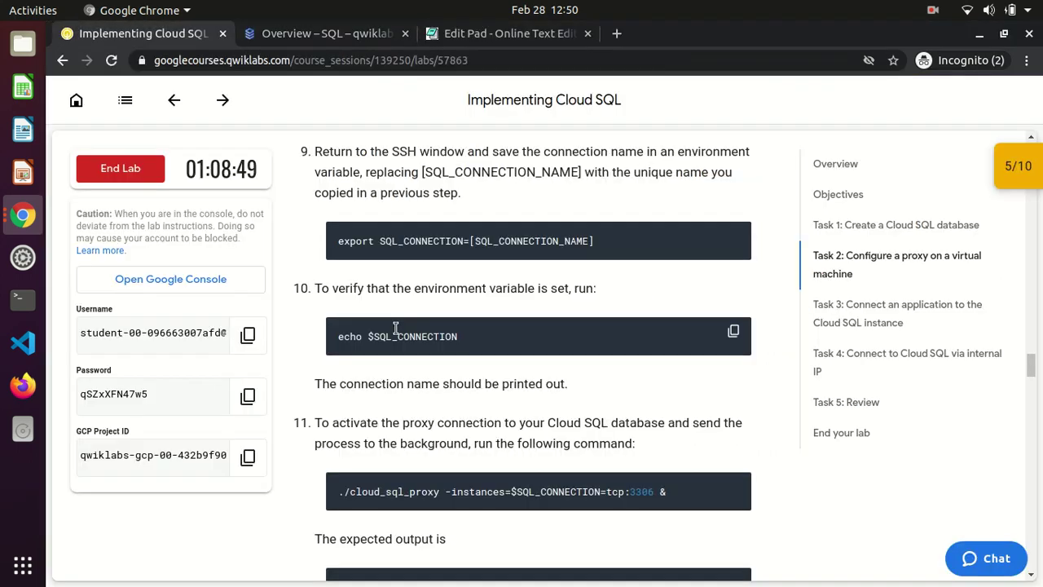
left_click(734, 487)
key("alt+Tab")
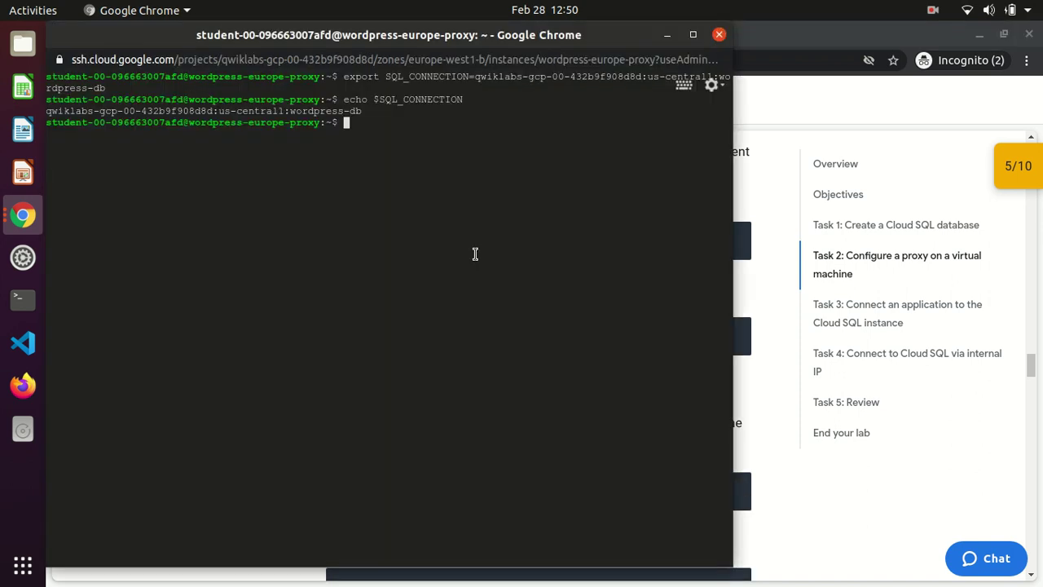
key("ctrl+v")
key("Return")
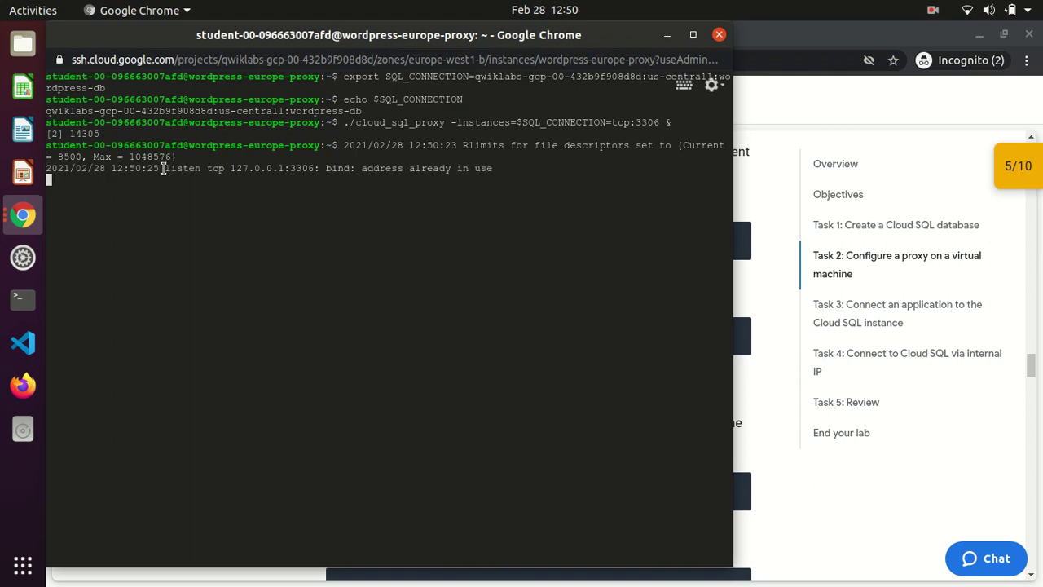
left_click_drag(164, 168, 314, 169)
key("Return")
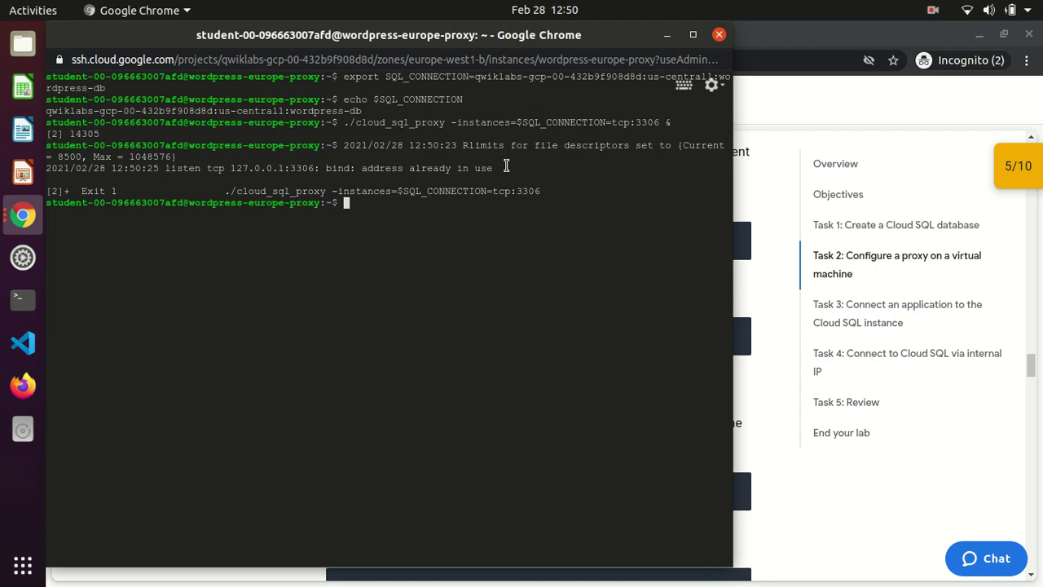
List processes with ps -a and kill the old proxy process 14262
type("ps")
key("Return")
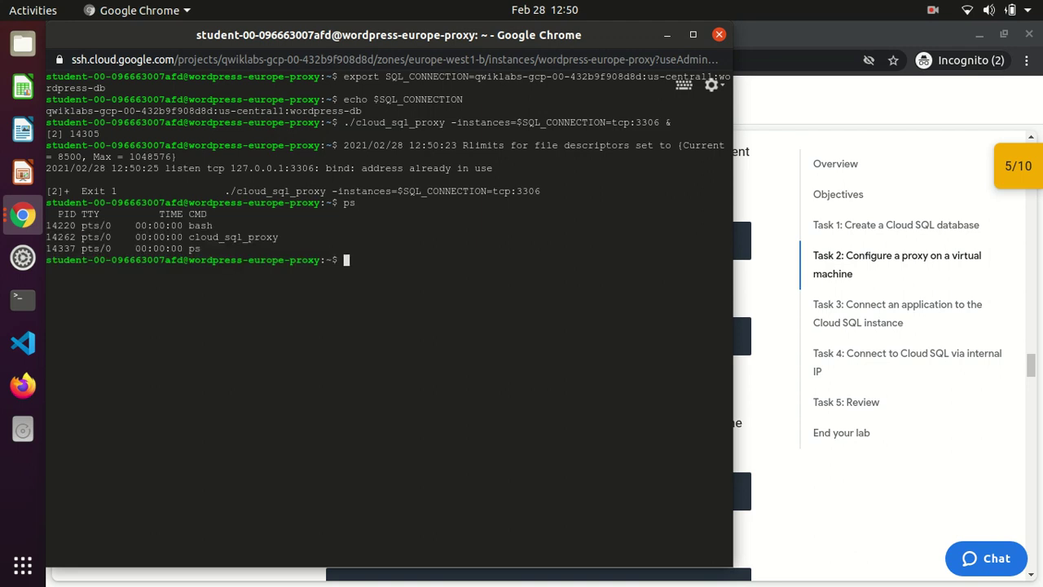
type("ps -a")
key("Return")
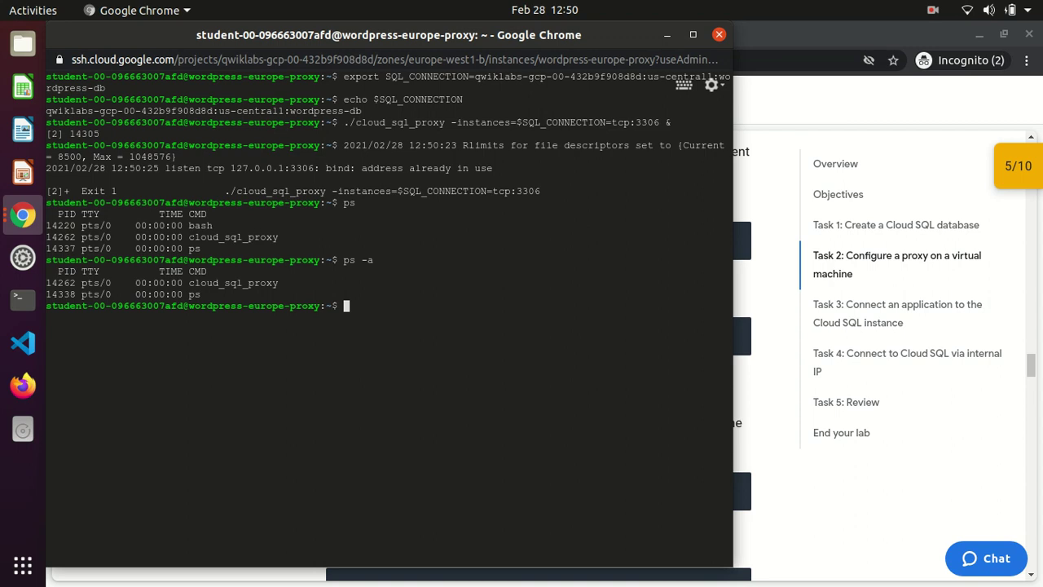
type("kill 1")
type("4242")
key("BackSpace")
key("BackSpace")
type("62")
key("Return")
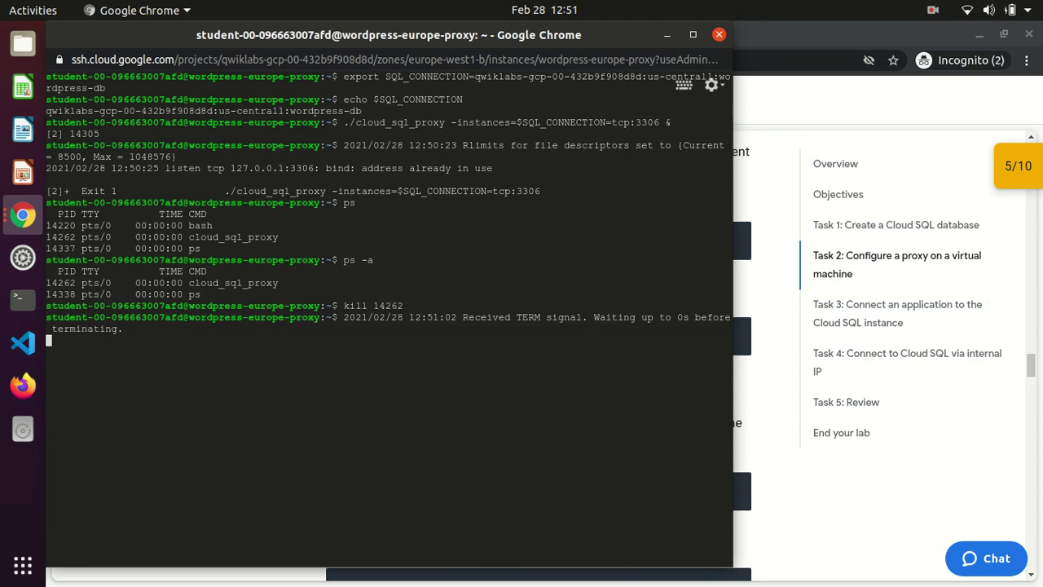
Rerun the proxy command from history so it listens on 127.0.0.1:3306
key("Return")
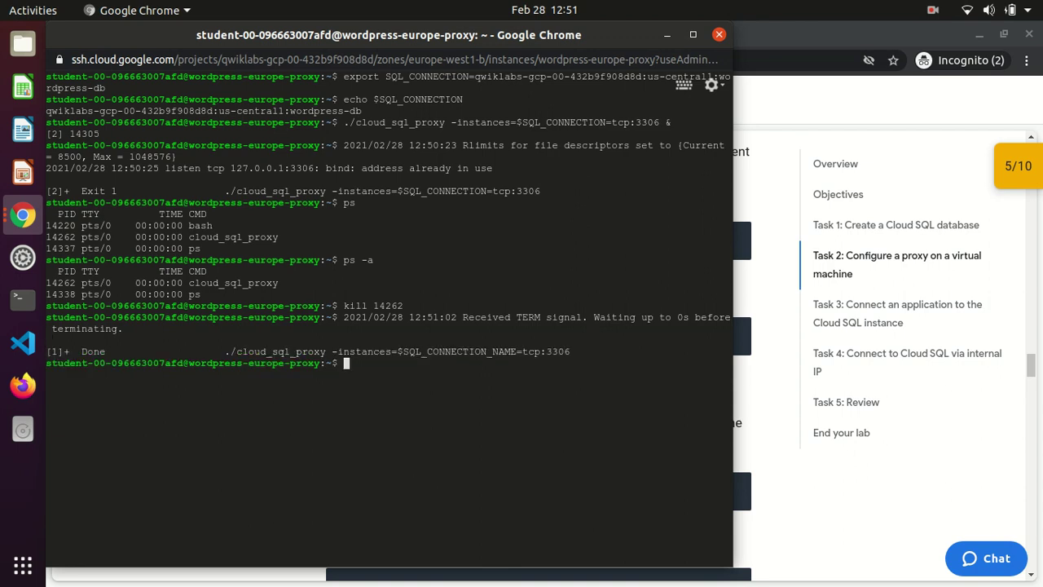
key("Up")
key("Up")
key("Up")
key("Up")
key("Return")
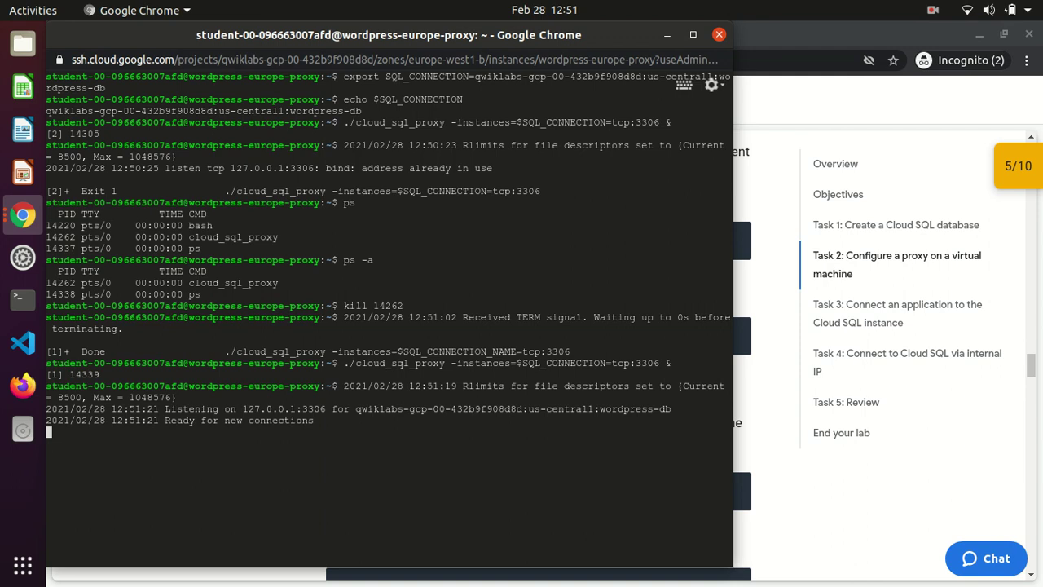
key("Return")
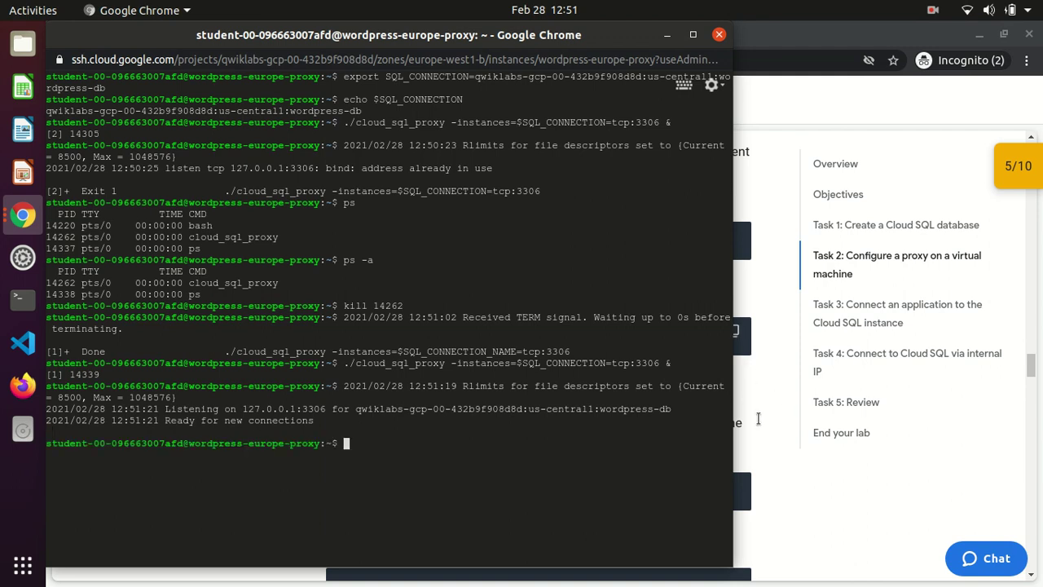
Rerun Task 2's progress check, dismiss its 'create a database' failure, and collapse the Checkpoints list
left_click(758, 417)
scroll(758, 417, "down", 2)
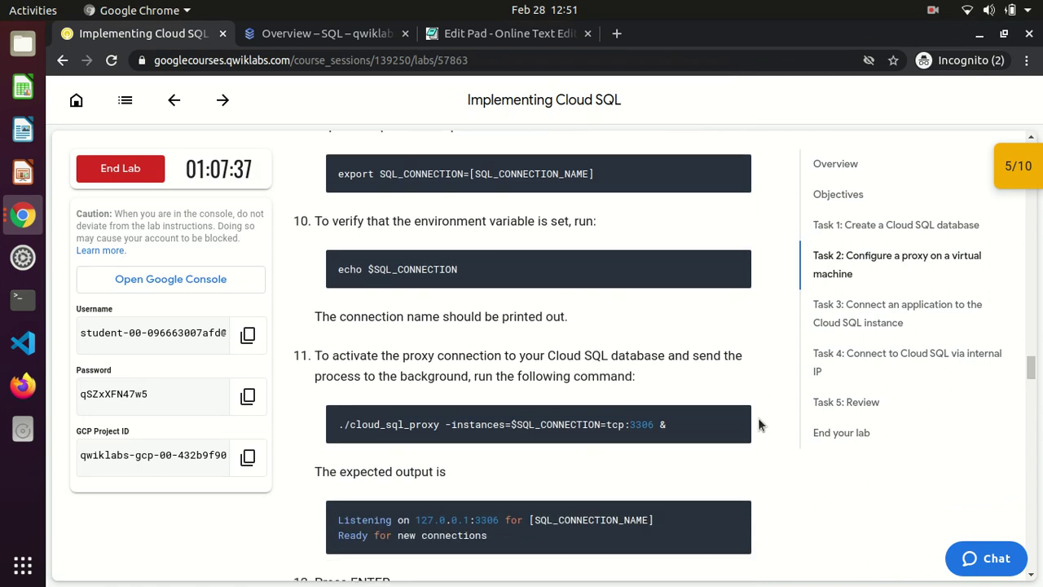
scroll(758, 423, "down", 4)
left_click(410, 460)
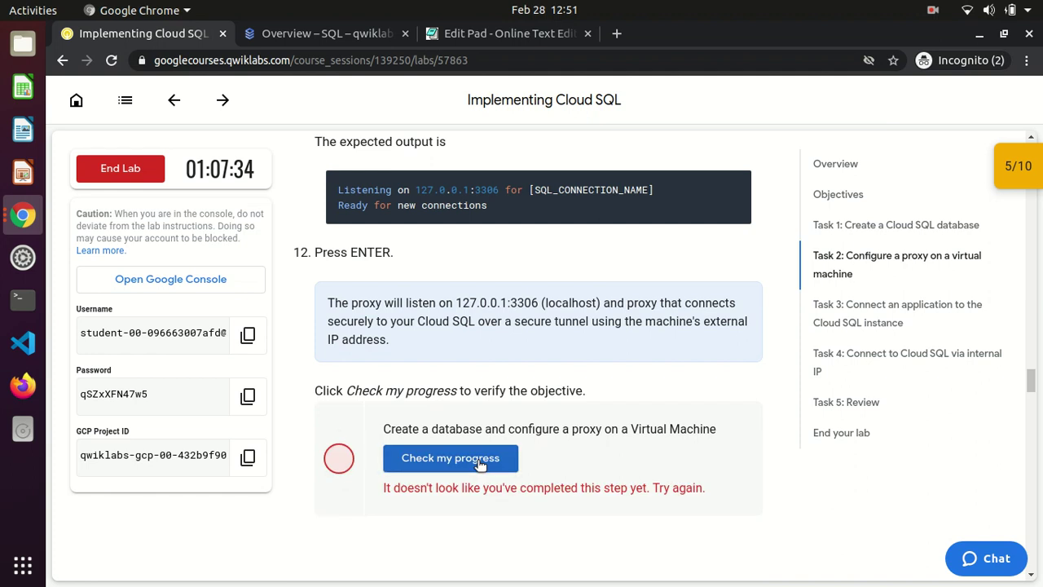
left_click(1033, 165)
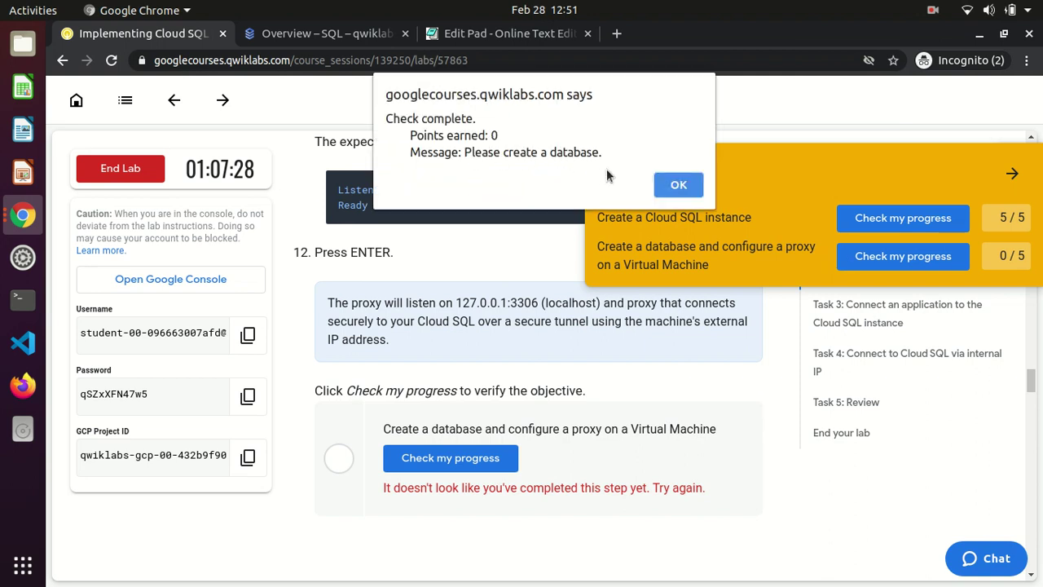
left_click(679, 185)
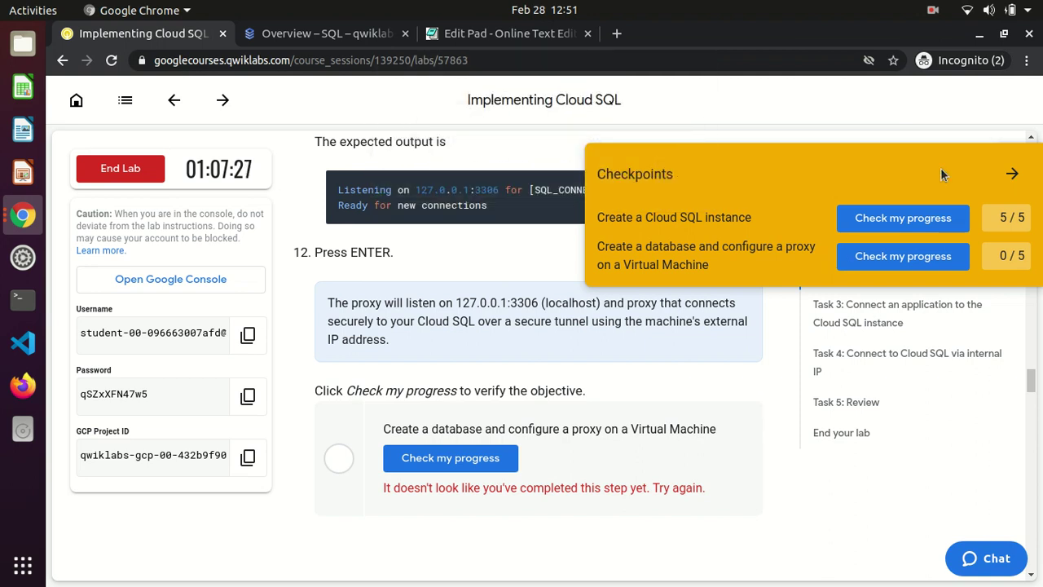
left_click(1011, 172)
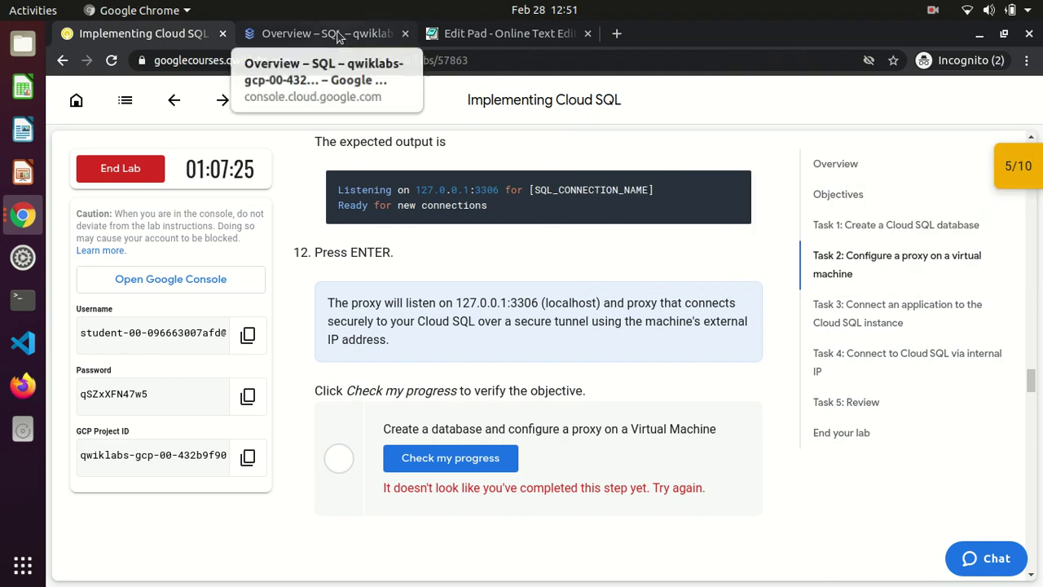
left_click(330, 33)
Open wordpress-db's Databases page, start CREATE DATABASE, and copy 'wordpress' from lab step 8
left_click(132, 290)
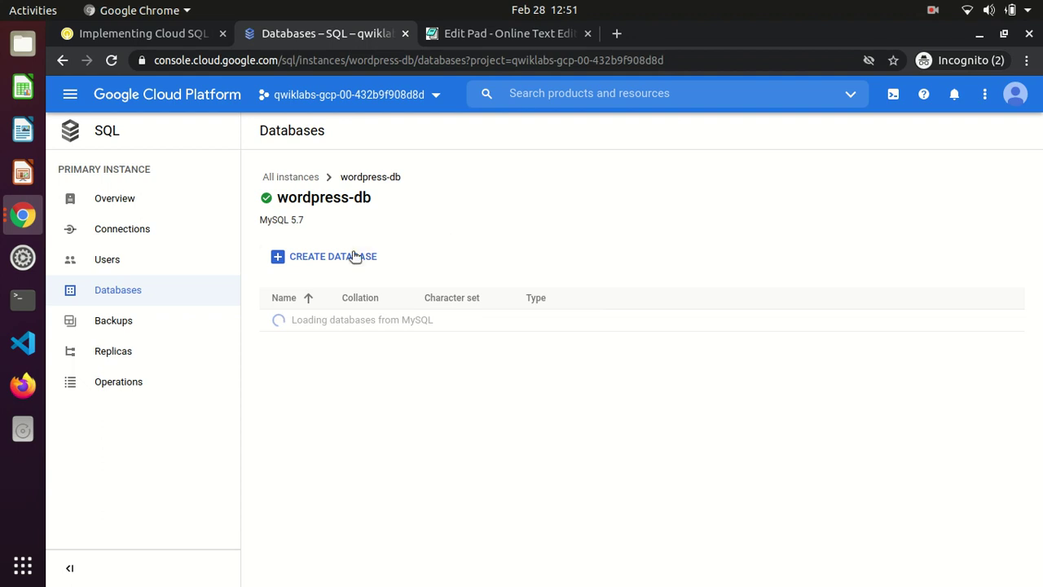
left_click(351, 256)
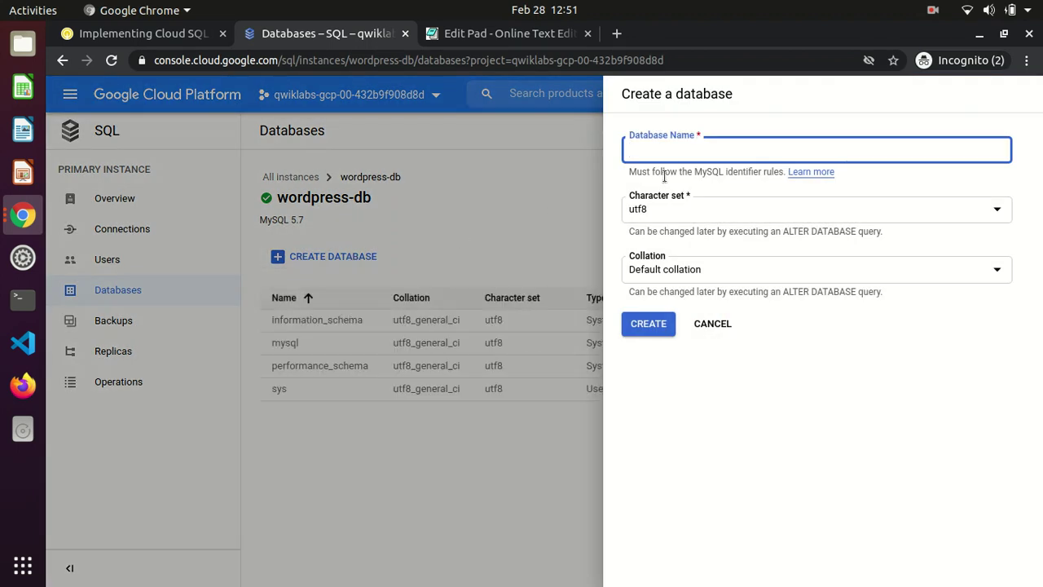
left_click(129, 34)
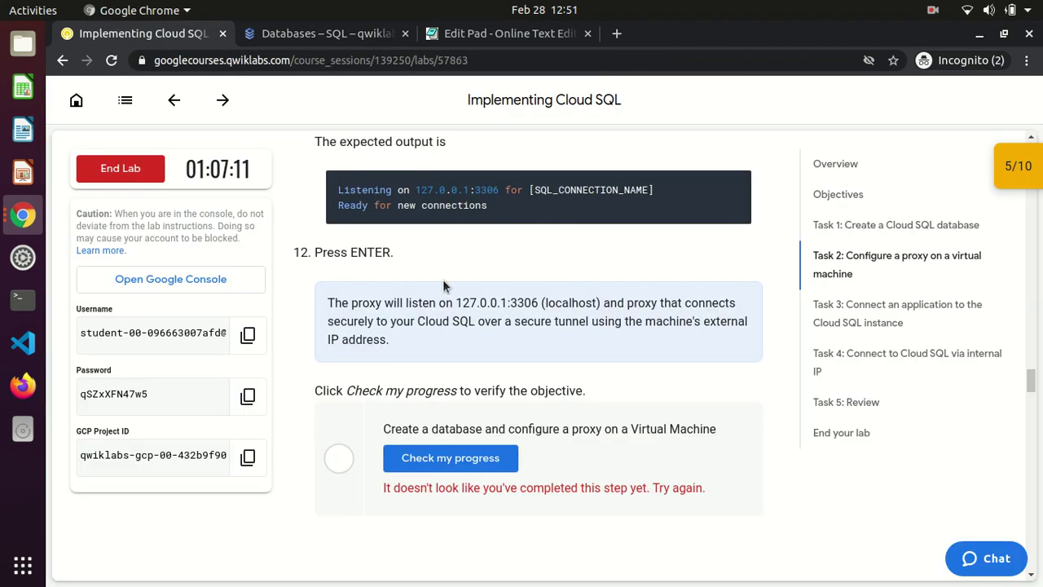
scroll(443, 280, "up", 4)
scroll(443, 279, "up", 5)
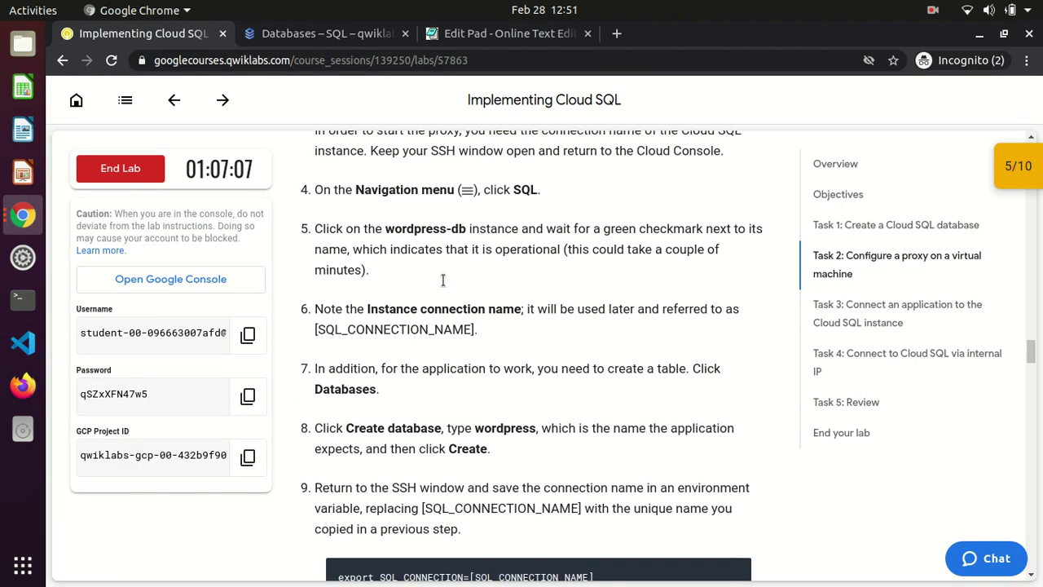
double_click(342, 388)
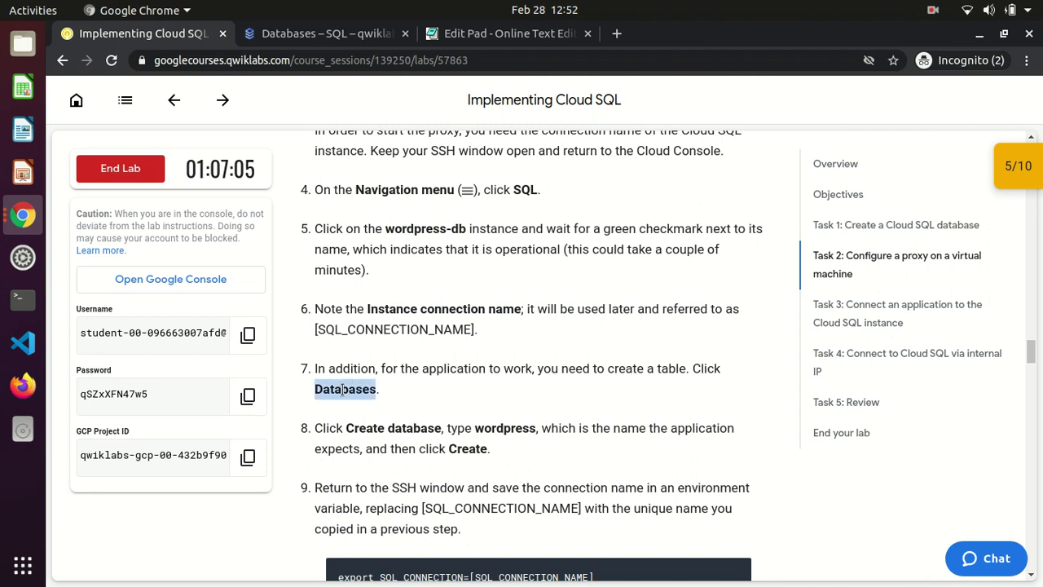
double_click(492, 426)
key("ctrl+c")
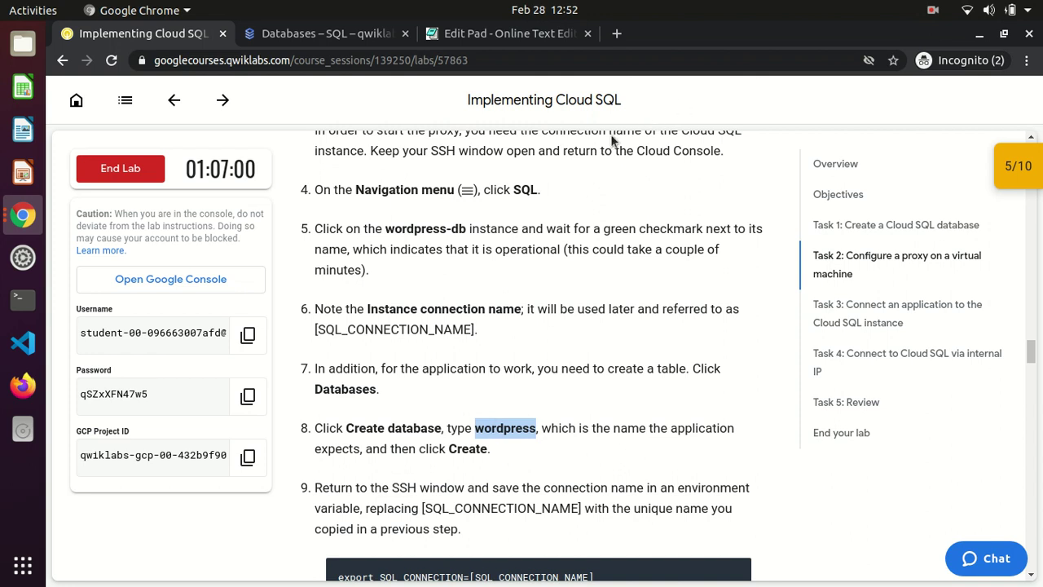
Paste wordpress as the Database Name and create the database
key("alt+Tab")
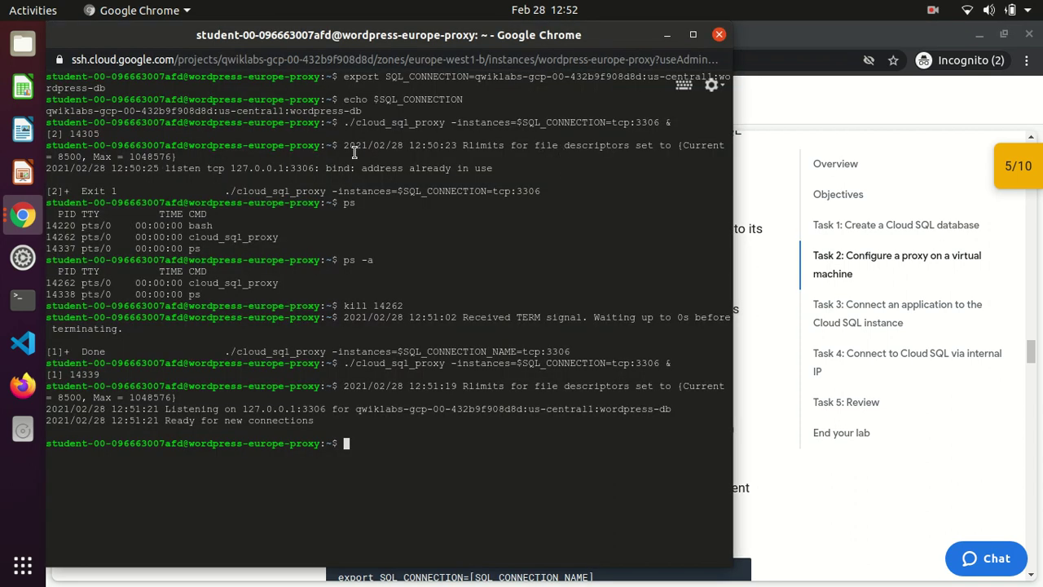
left_click(285, 24)
key("alt+Tab")
left_click(293, 34)
key("ctrl+v")
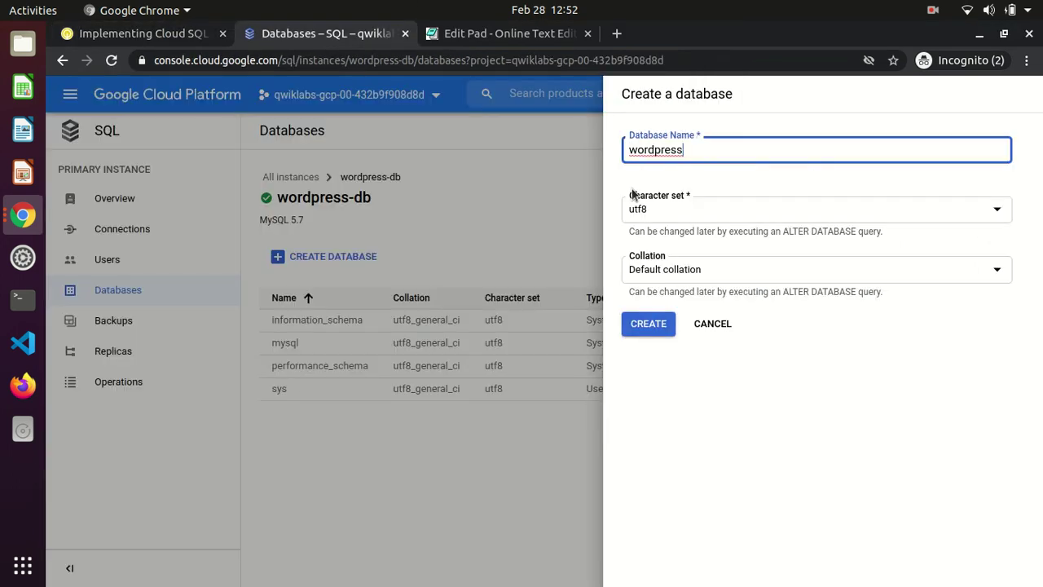
left_click(653, 323)
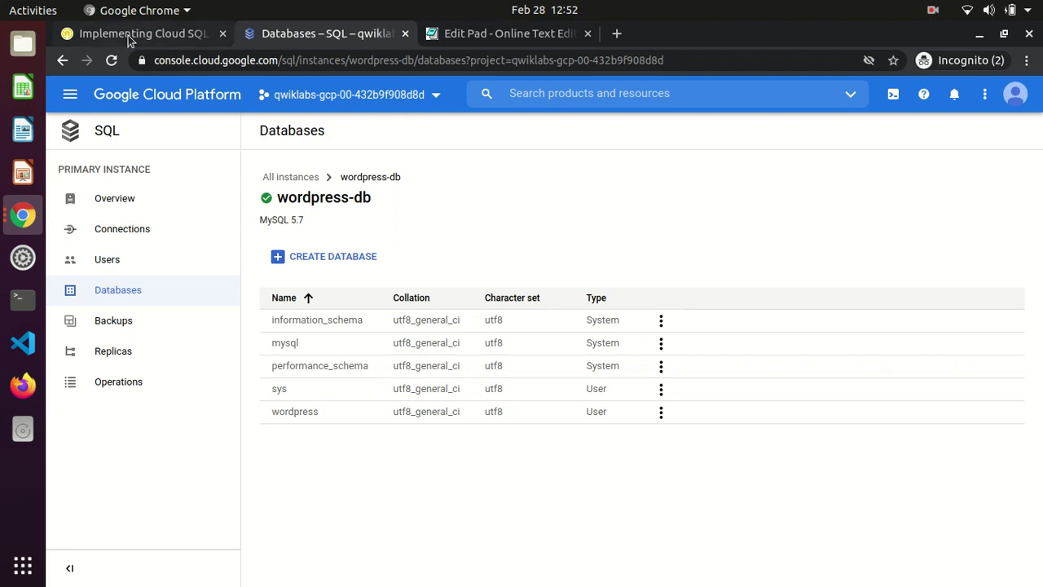
Rerun the Task 2 database-and-proxy check, which now passes for a 10/10 score
left_click(104, 37)
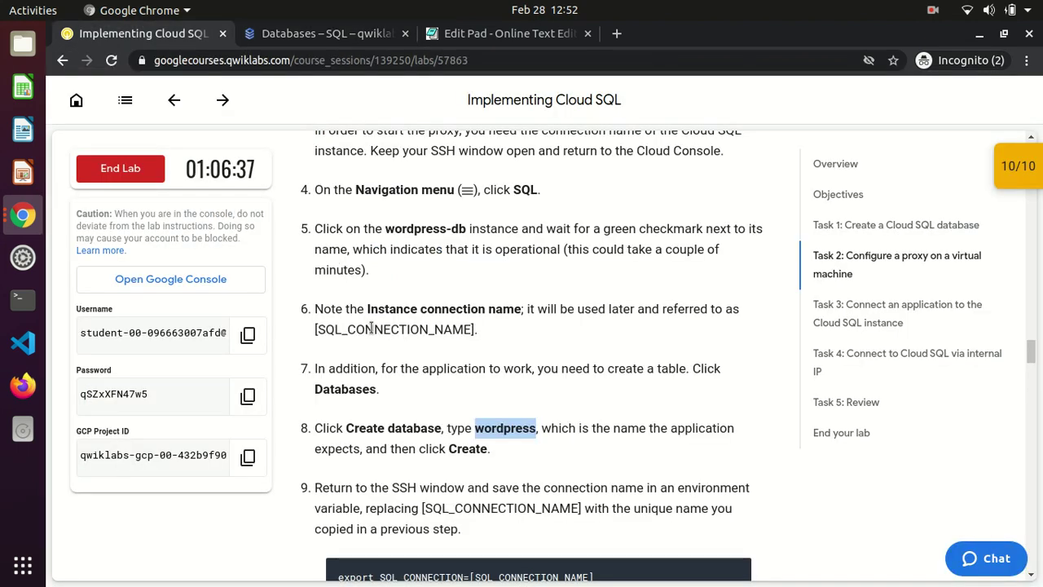
left_click(568, 422)
scroll(568, 422, "down", 1)
scroll(568, 423, "down", 7)
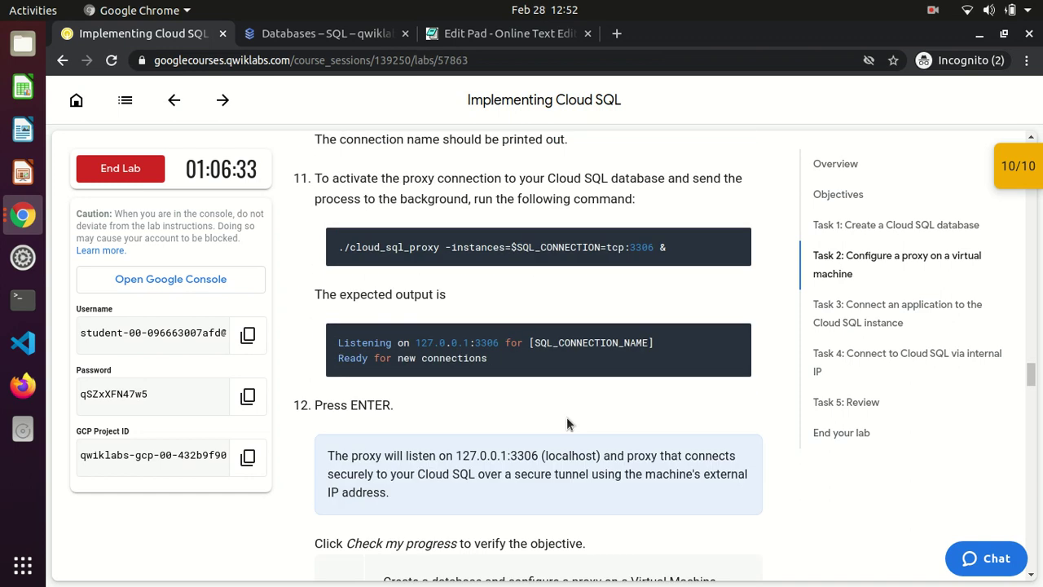
scroll(566, 416, "down", 4)
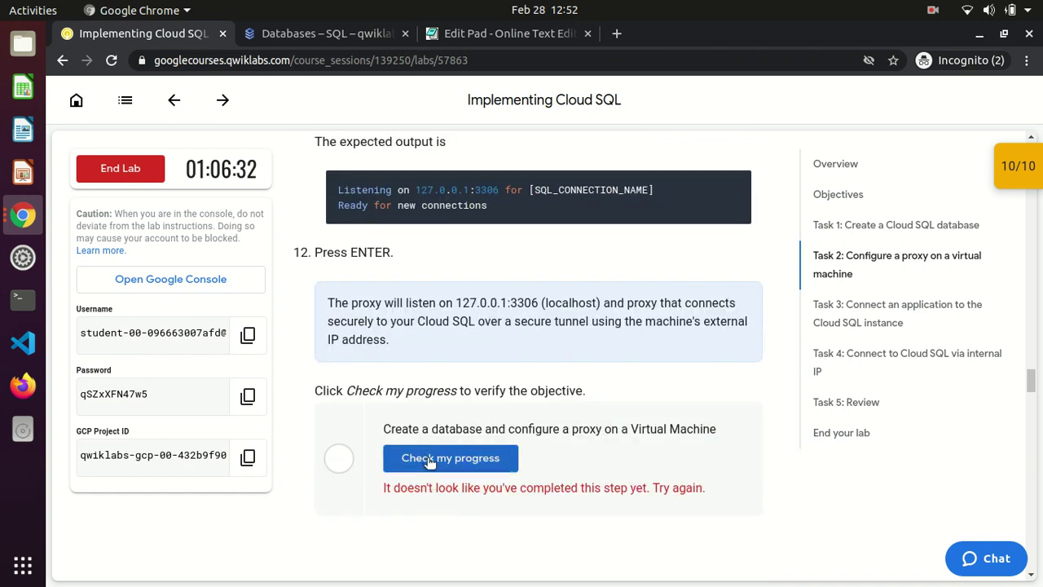
left_click(426, 458)
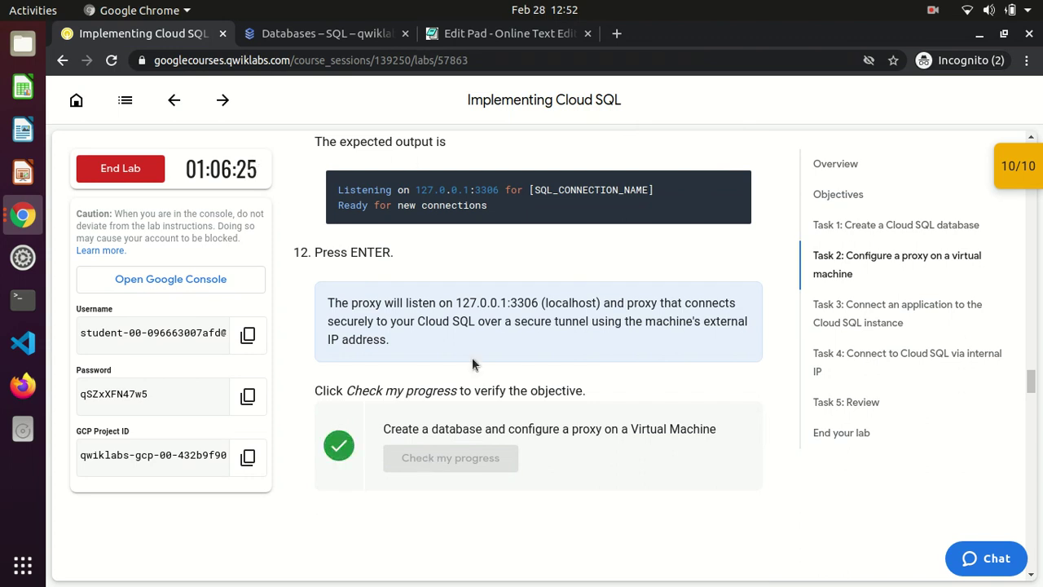
scroll(472, 364, "up", 3)
scroll(474, 363, "up", 3)
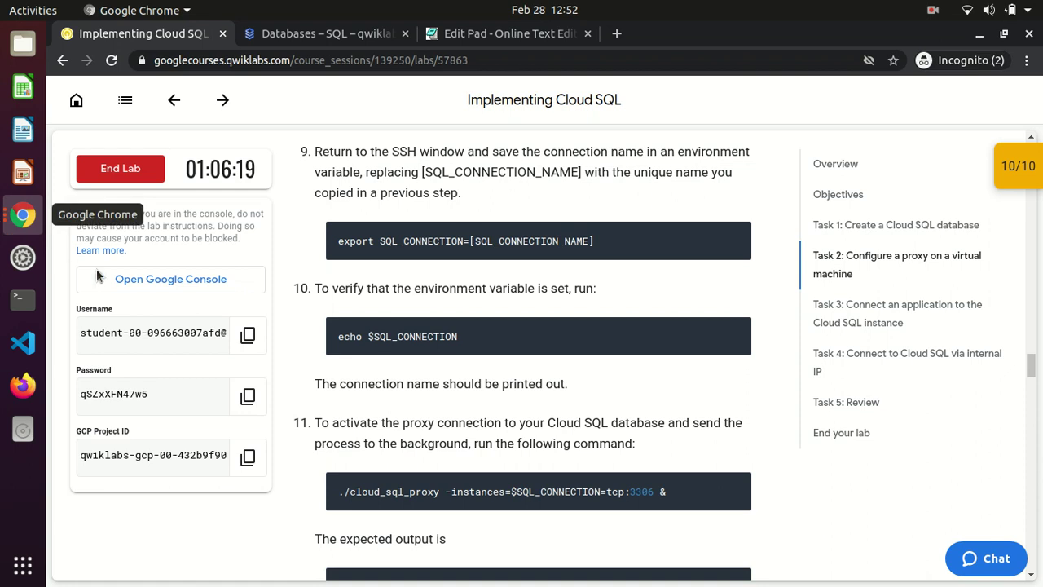
In the SSH terminal, list processes with ps -a and kill proxy process 14339
left_click(23, 216)
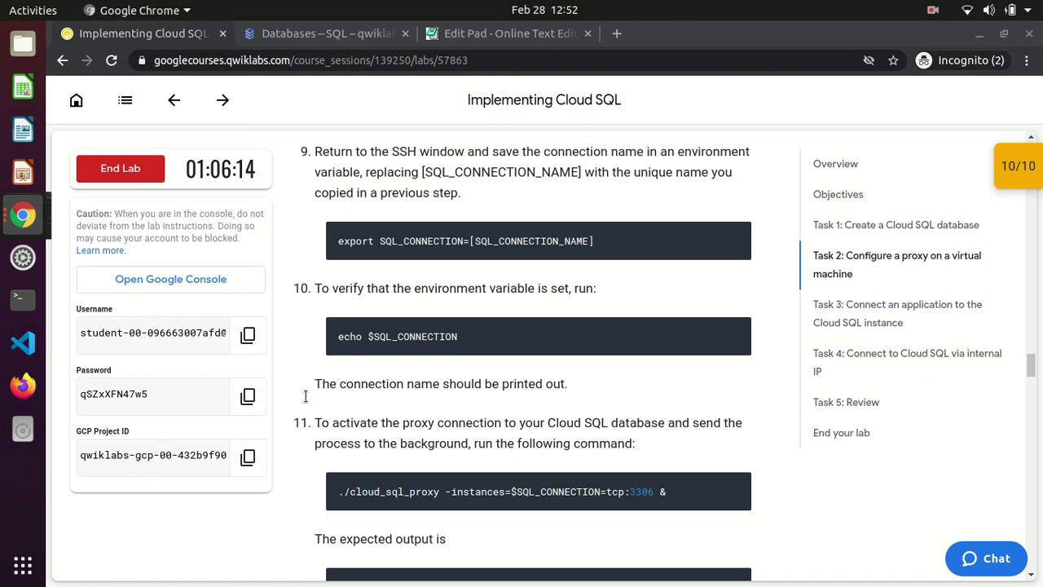
key("alt+Tab")
type("ps -a")
key("Return")
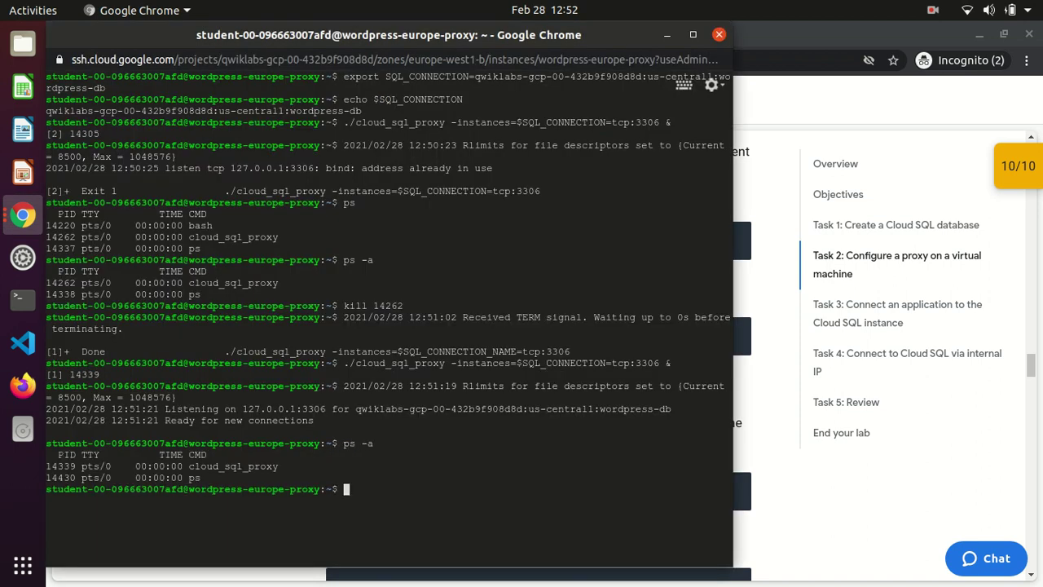
type("kill 14339")
key("Return")
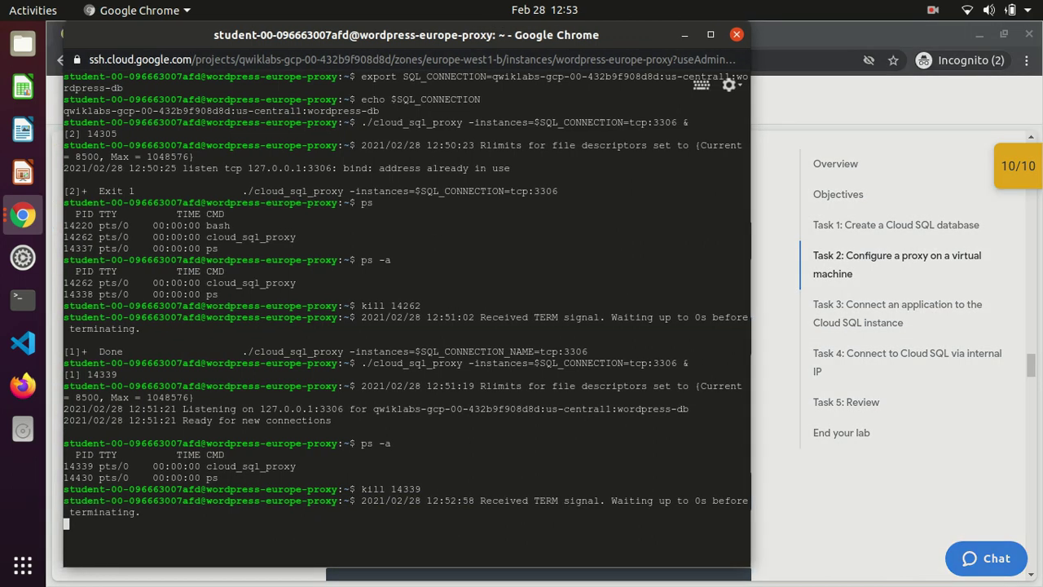
Maximize and clear the terminal, rerun the proxy on tcp:3306 from history, then minimize the window
double_click(481, 36)
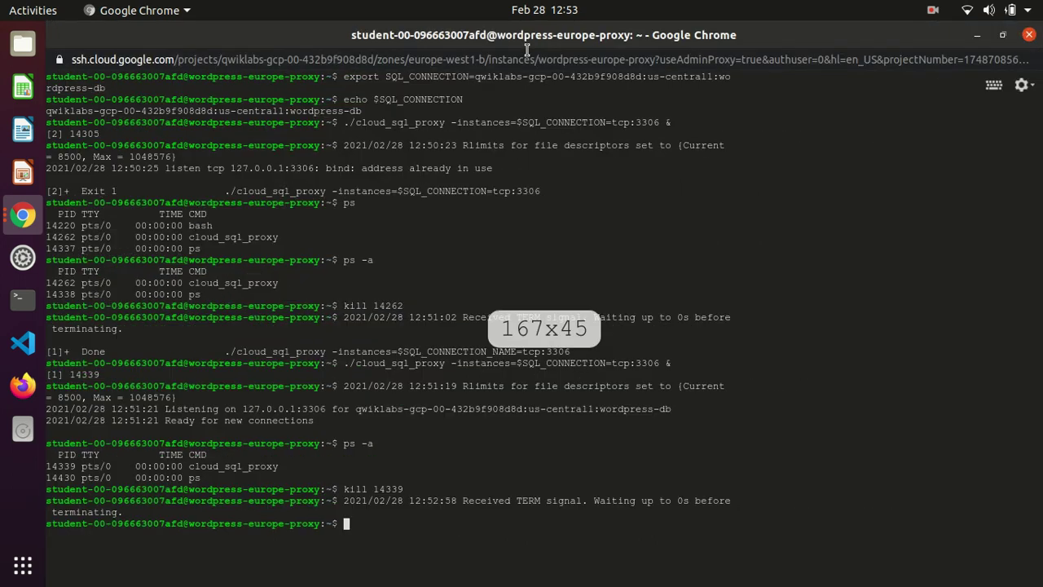
type("clea")
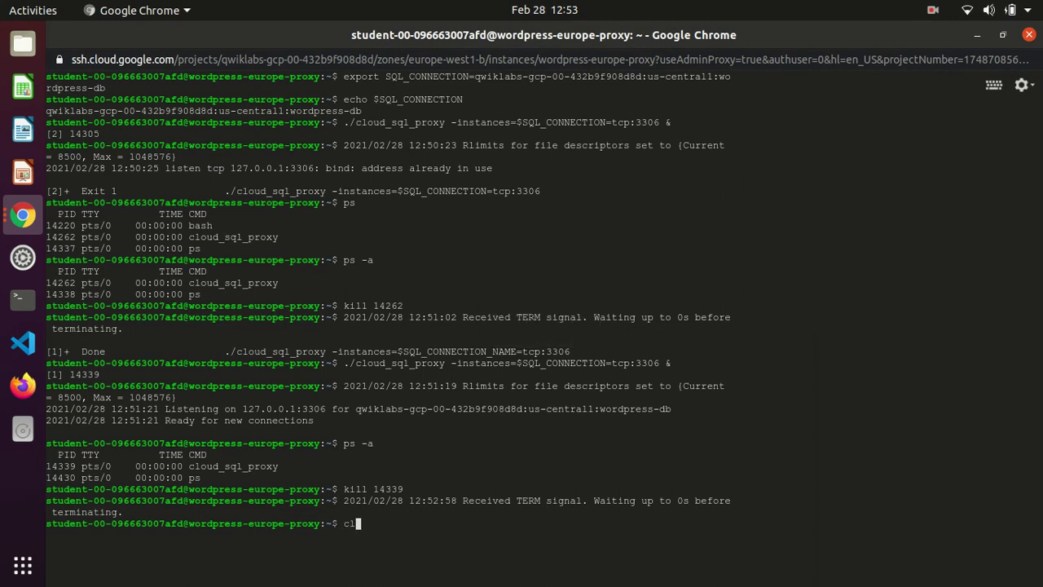
type("r")
key("Return")
key("Return")
key("Return")
key("Up")
key("Up")
key("Up")
key("Up")
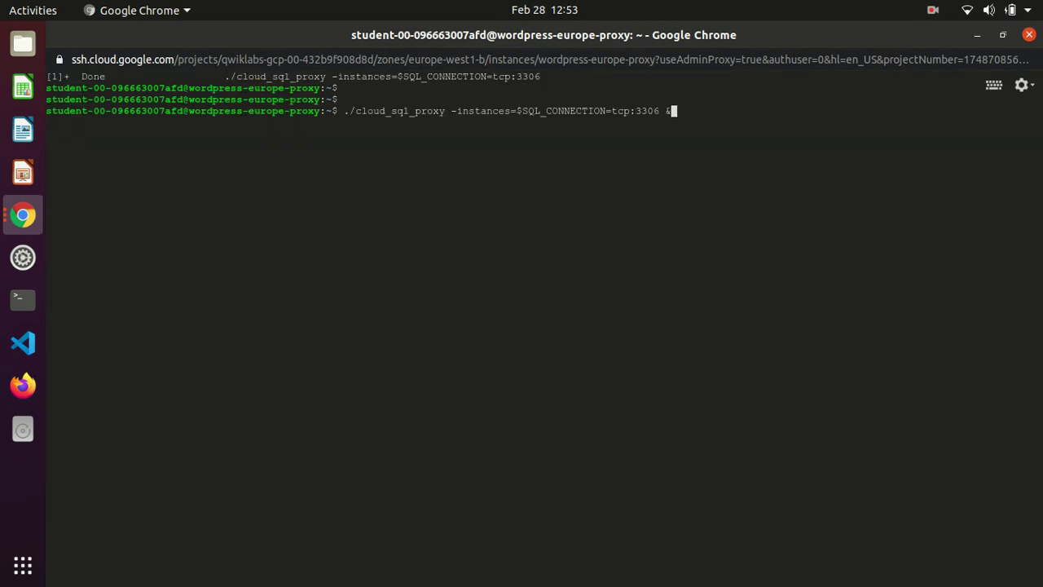
key("Return")
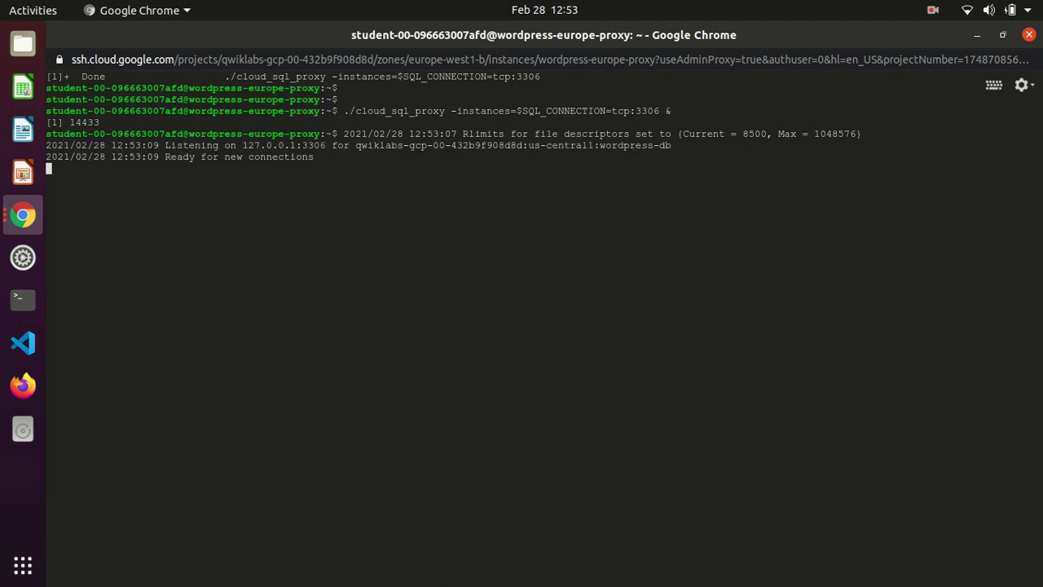
key("Return")
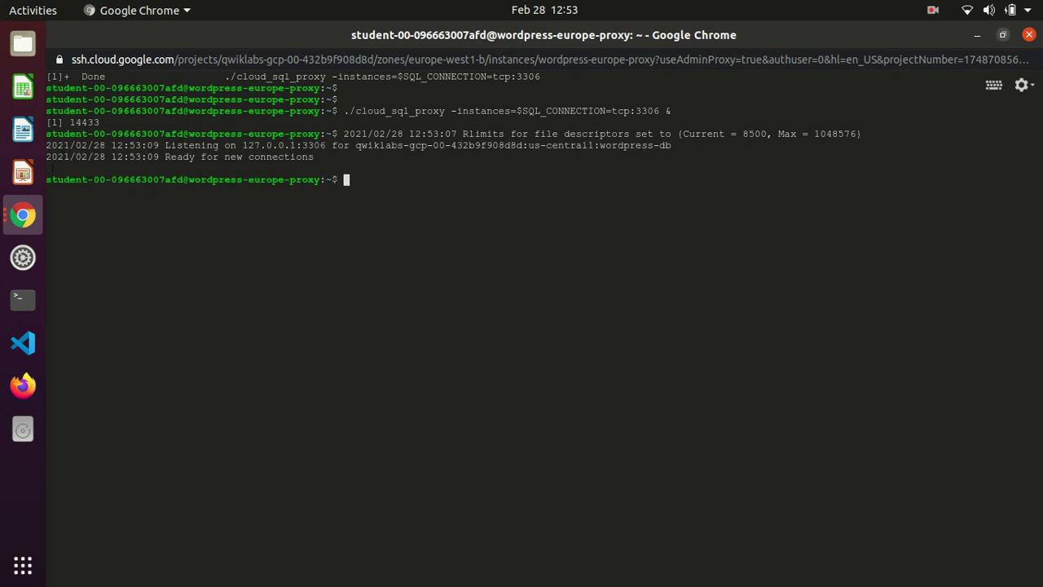
left_click(978, 36)
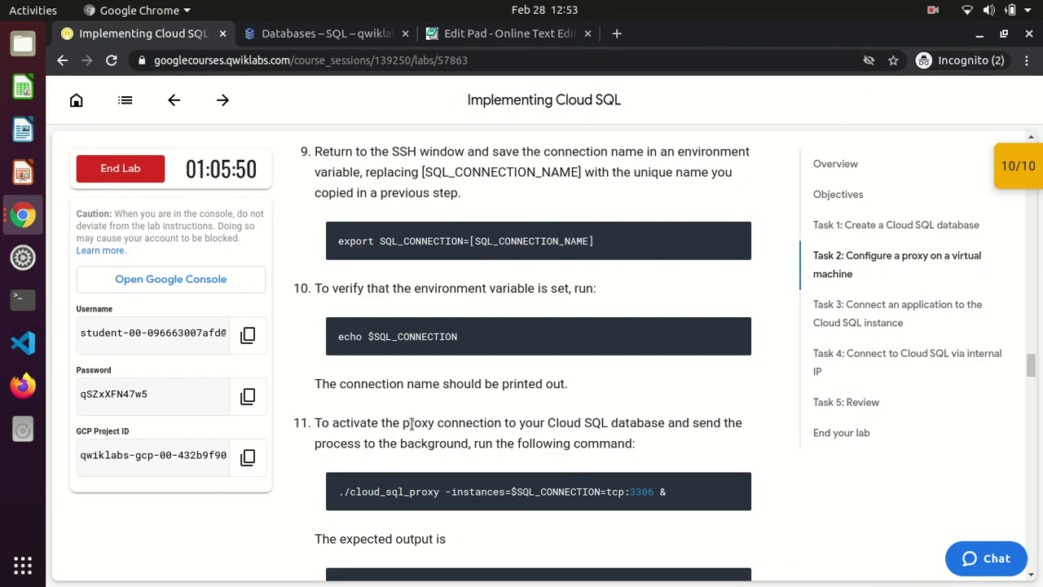
Scroll to Task 3: Connect an application to the Cloud SQL instance and copy the curl external-IP command
scroll(411, 423, "down", 5)
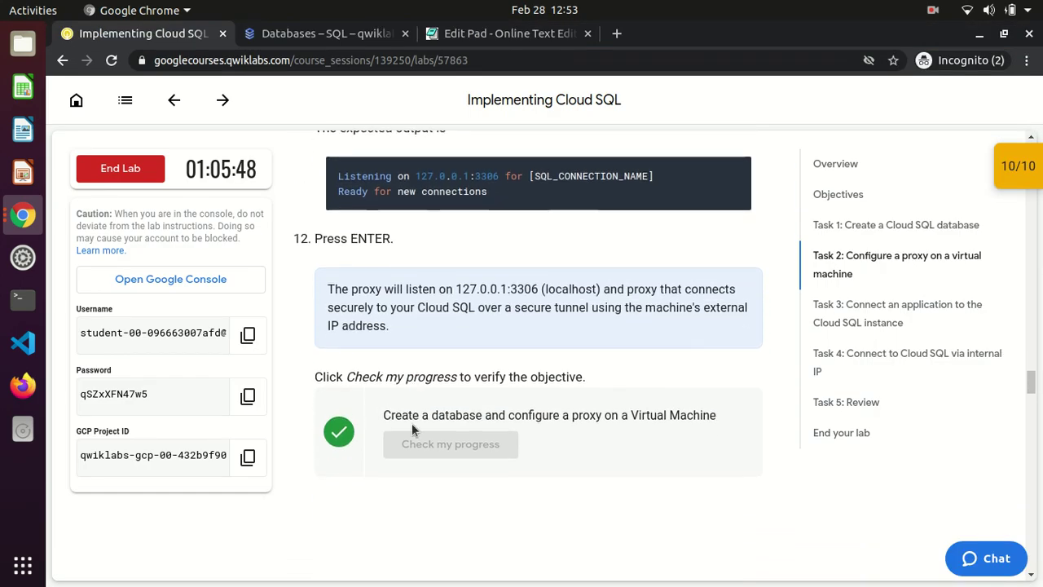
scroll(411, 423, "down", 4)
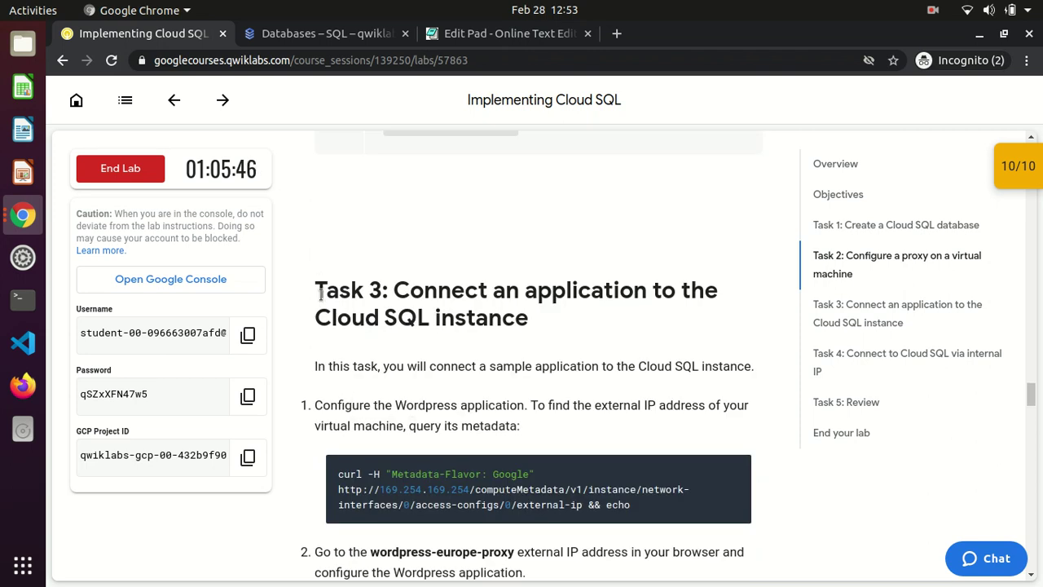
left_click_drag(316, 281, 528, 325)
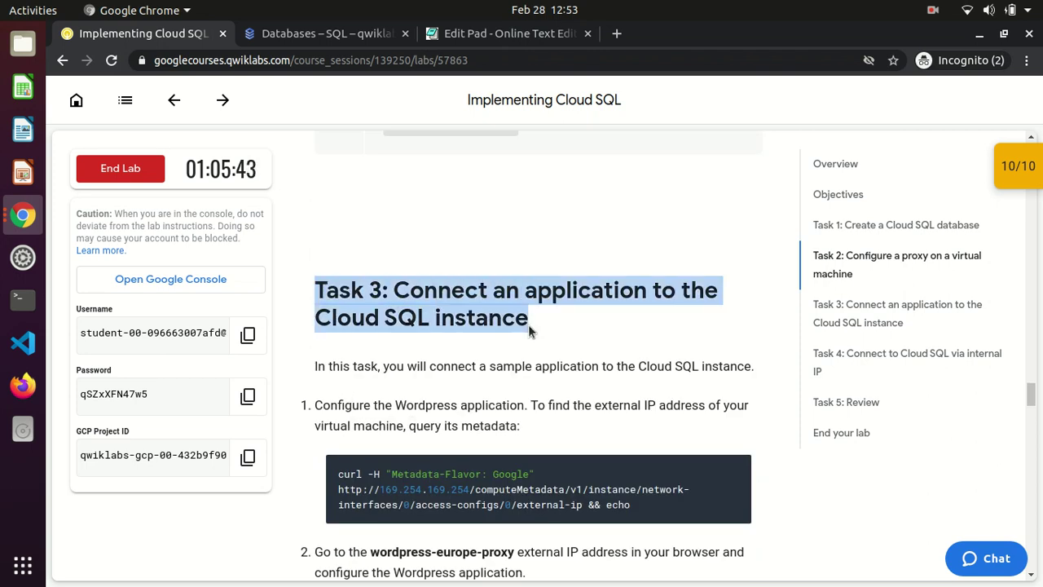
left_click(528, 324)
scroll(528, 324, "down", 3)
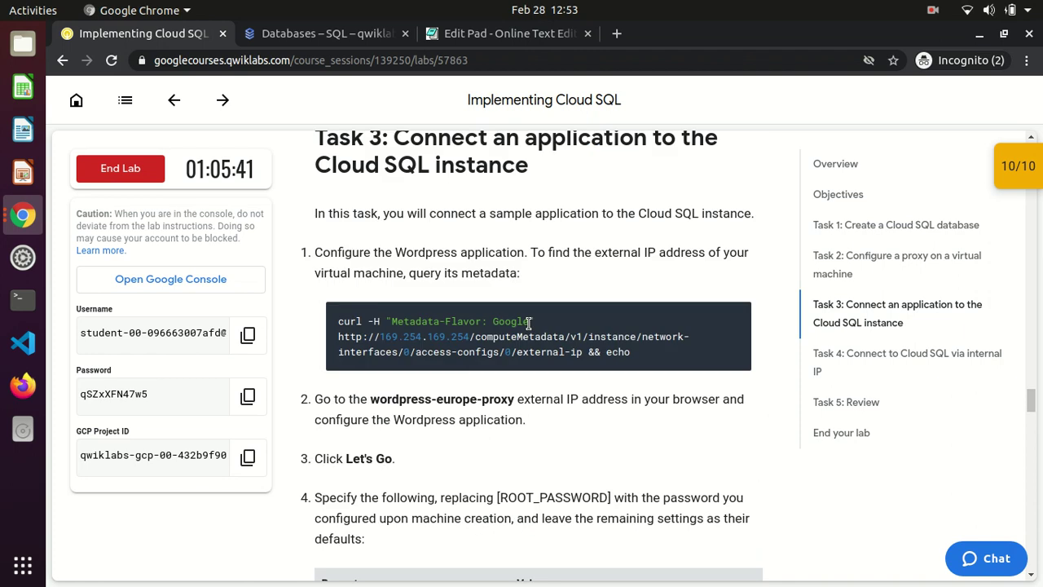
left_click(735, 316)
left_click_drag(395, 252, 522, 254)
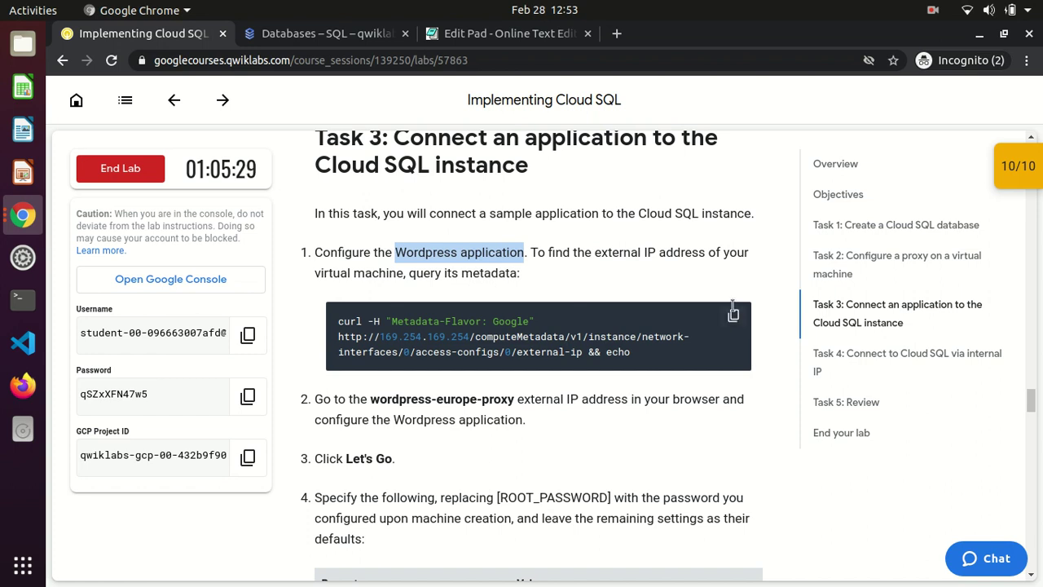
left_click(732, 312)
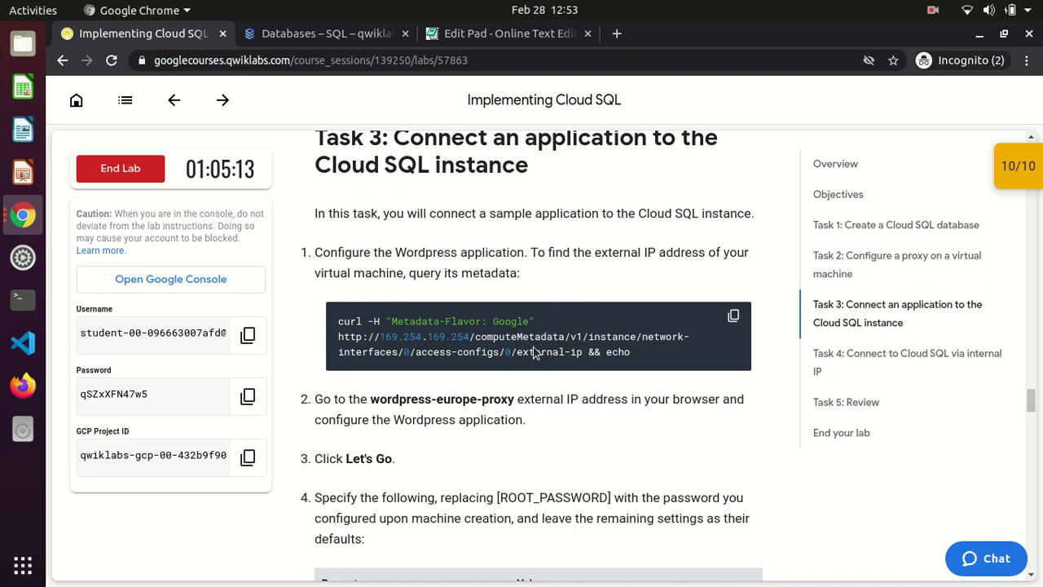
Run the metadata curl query in the SSH terminal and copy the external IP 35.240.57.58
key("alt+Tab")
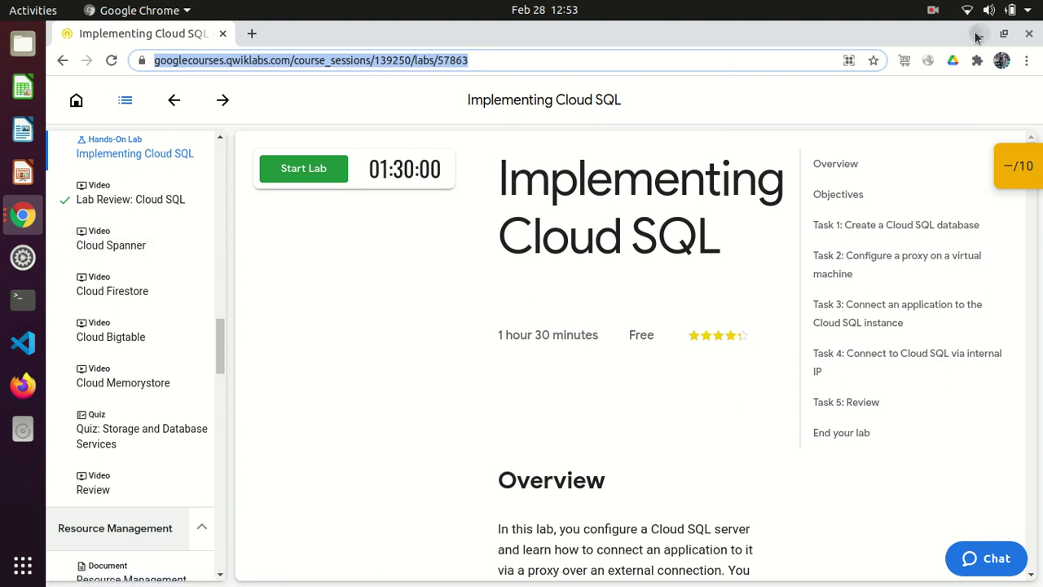
key("alt+Tab")
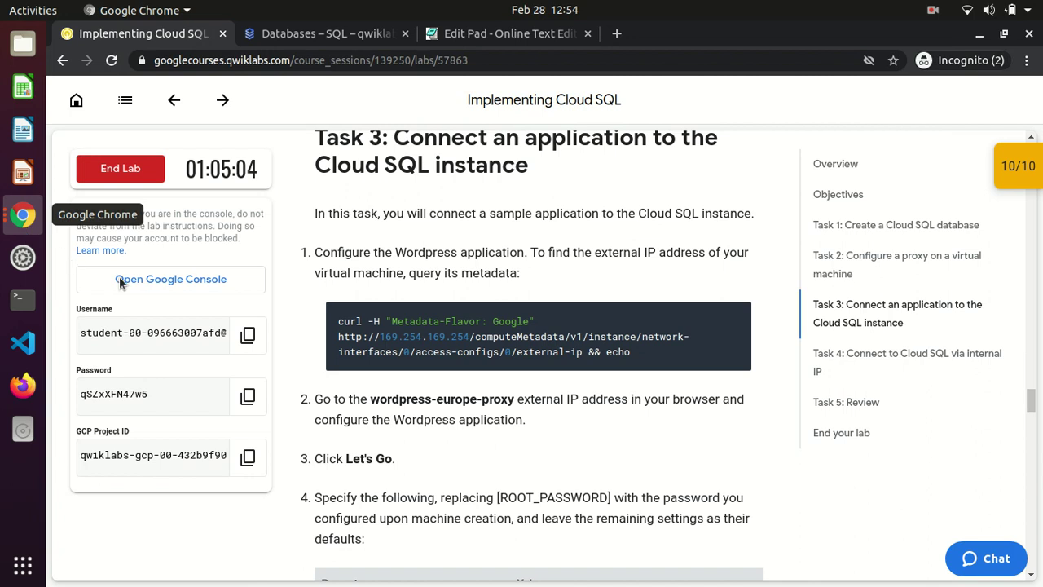
left_click(23, 215)
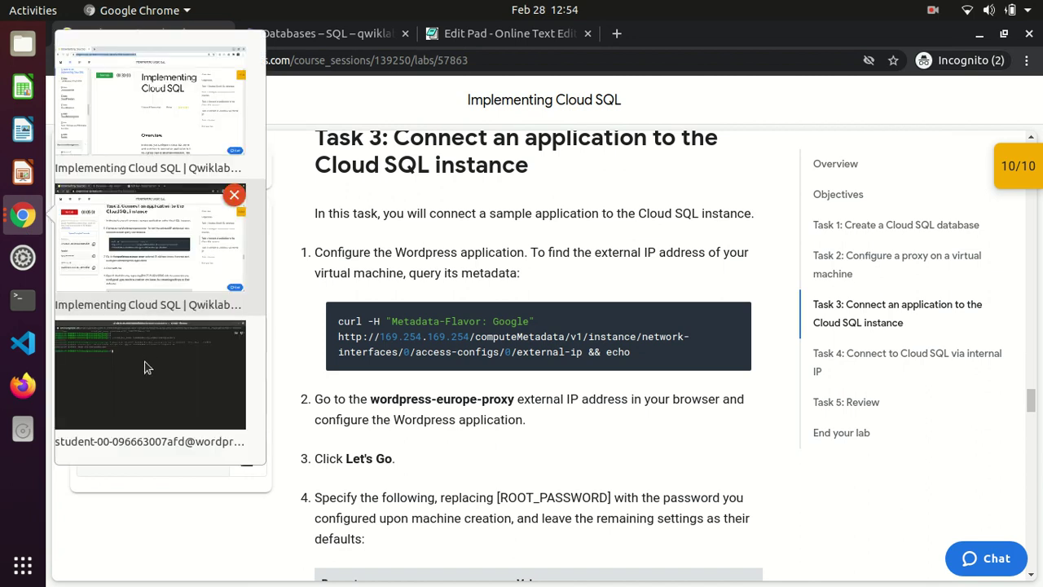
left_click(144, 367)
type("curl -H \"Metadata-Flavor: Google\" http://169.254.169.254/computeMetadata/v1/instance/network-interfaces/0/access-configs/0/external-ip && echo")
key("Return")
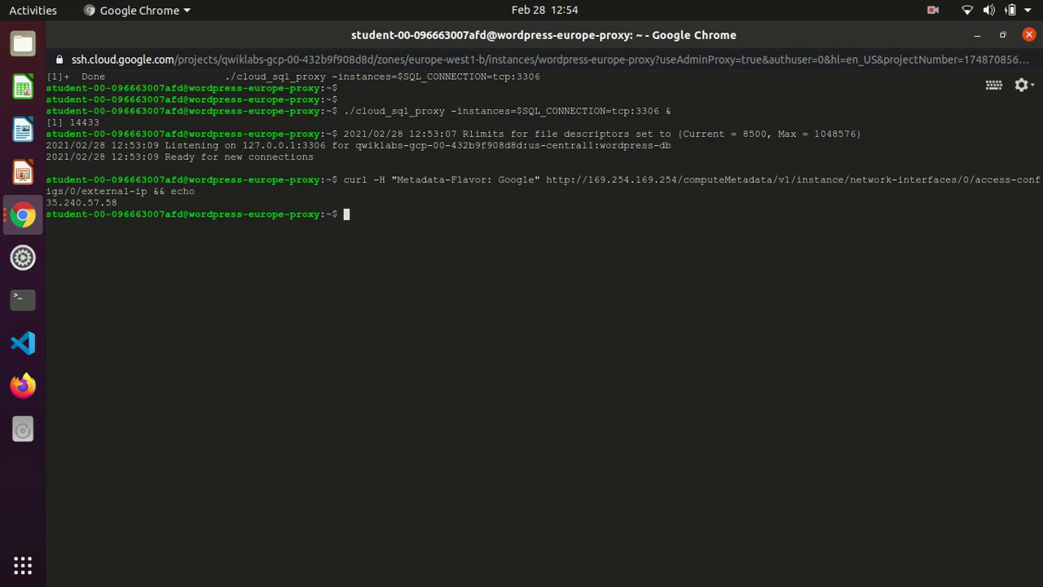
left_click_drag(121, 201, 45, 203)
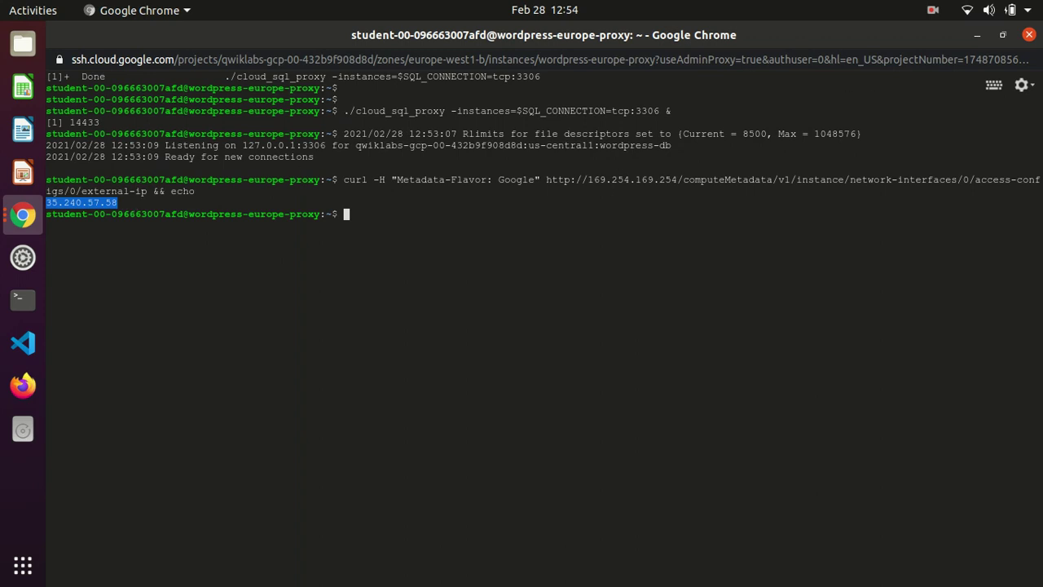
left_click(977, 35)
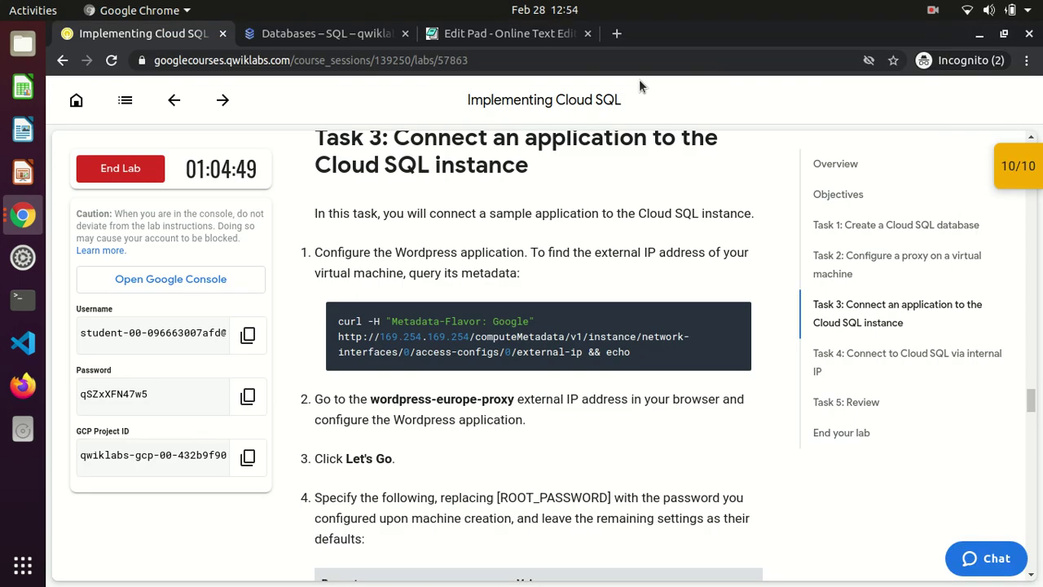
Load 35.240.57.58 in a new browser tab to reach the WordPress setup page
left_click(617, 34)
type("35.240.57.58")
key("Return")
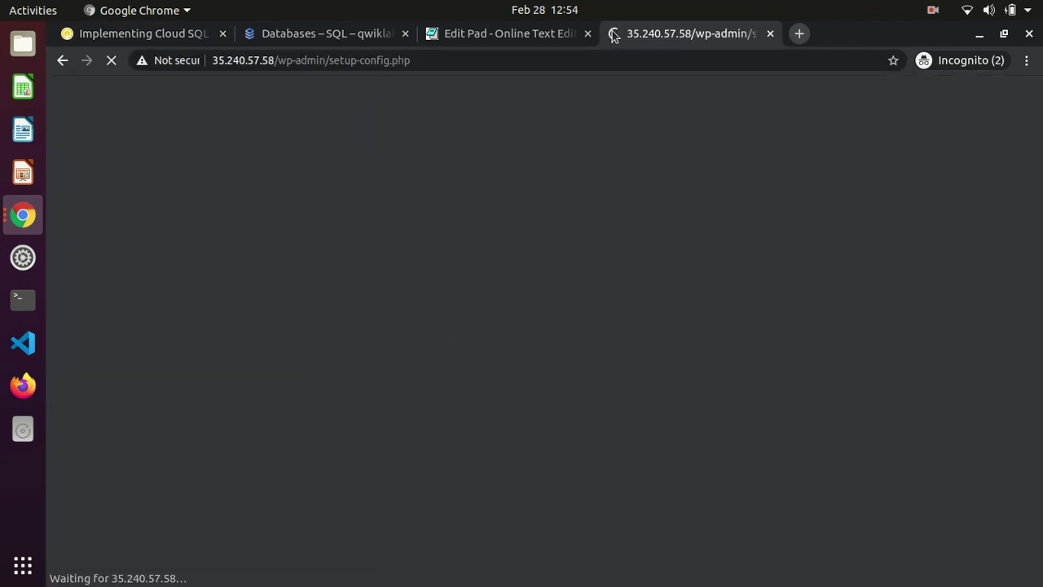
Go to Compute Engine's VM instances list in the Cloud Console
left_click(285, 39)
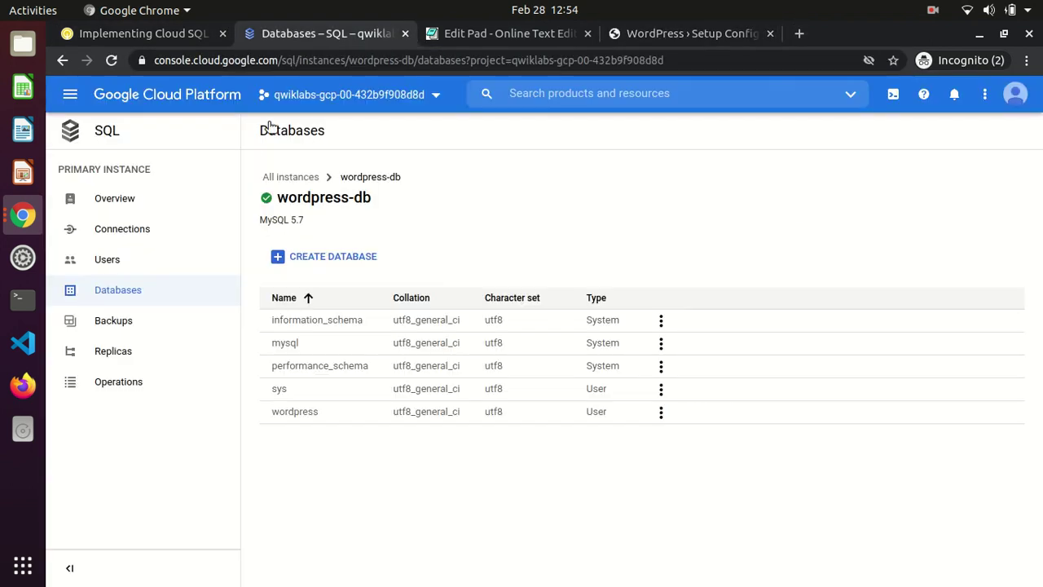
left_click(72, 96)
left_click_drag(262, 224, 262, 258)
mouse_move(162, 296)
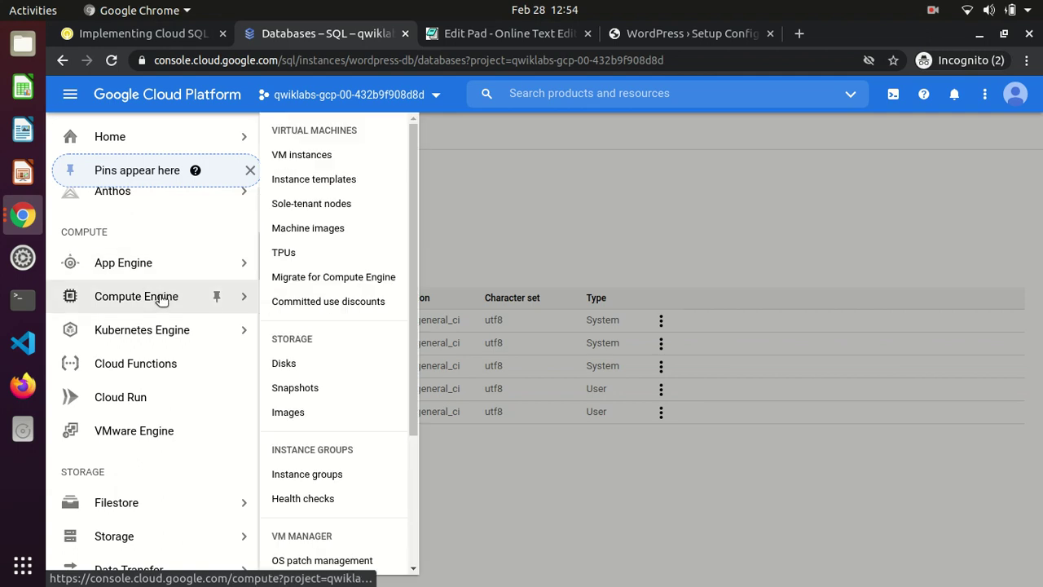
left_click(326, 154)
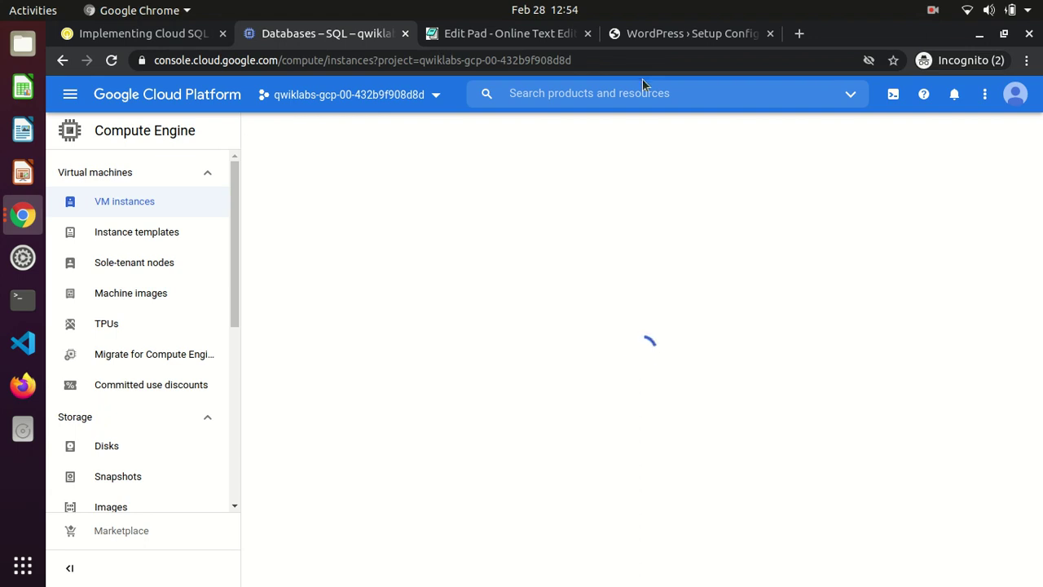
Check that wordpress-europe-proxy's External IP matches the setup page's address 35.240.57.58
left_click(656, 34)
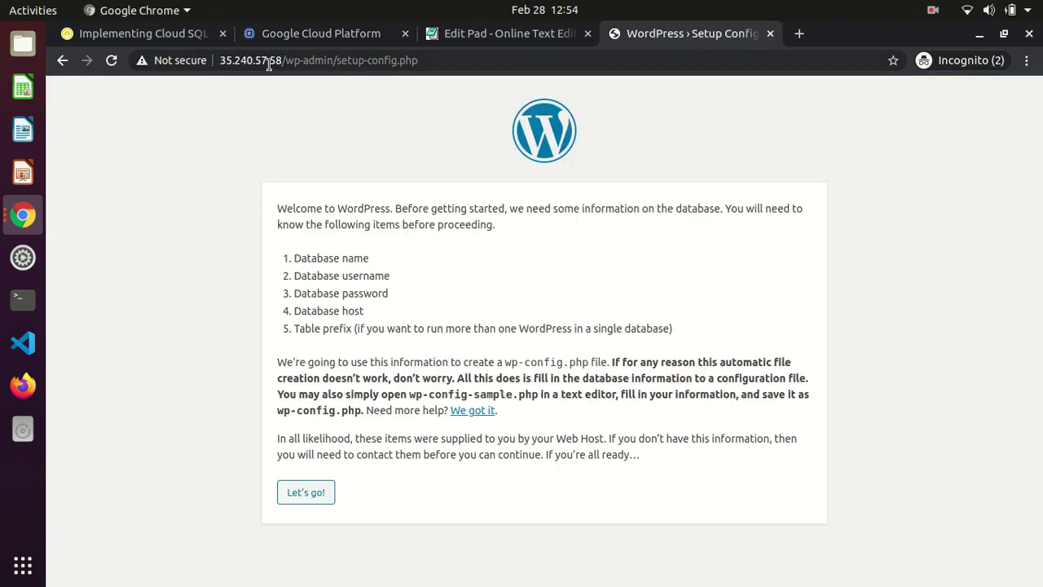
left_click_drag(286, 60, 219, 60)
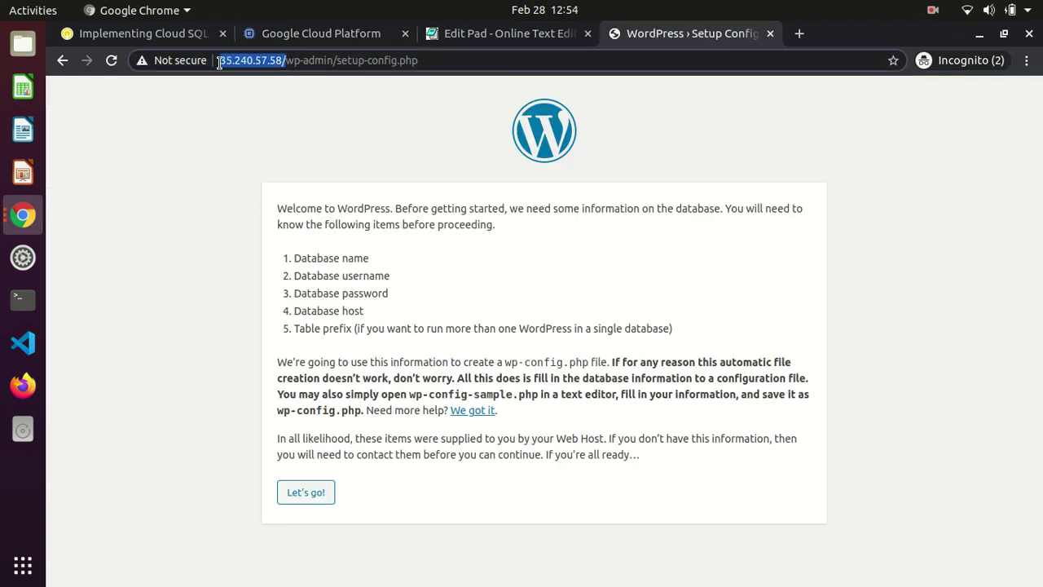
left_click(178, 37)
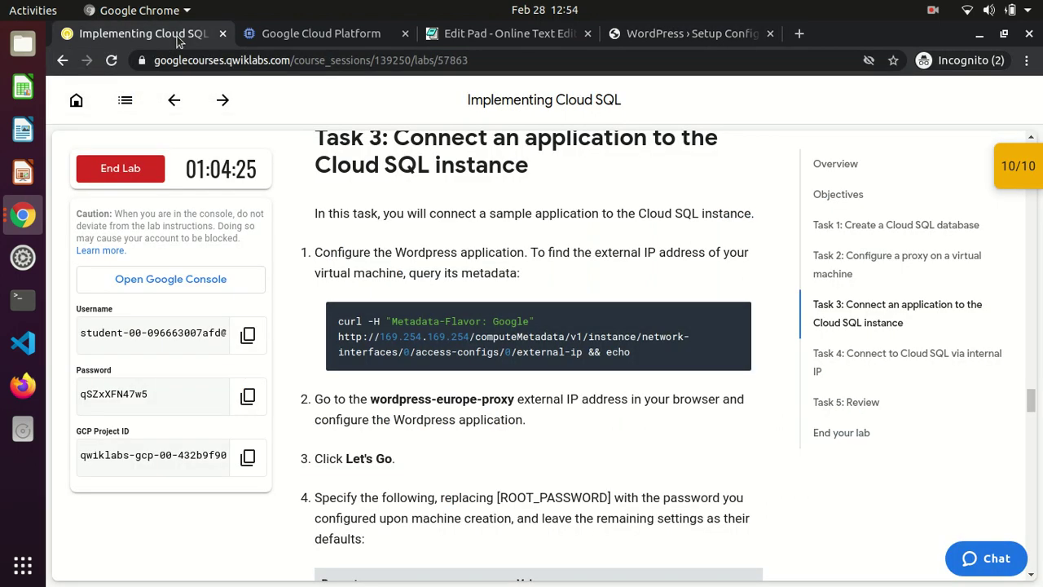
left_click(265, 34)
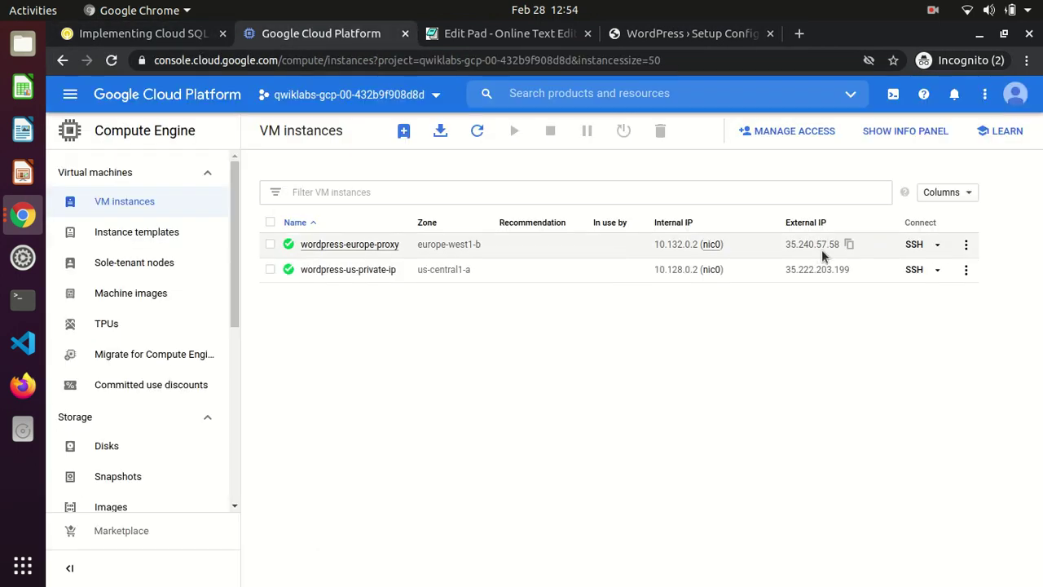
left_click_drag(779, 241, 846, 247)
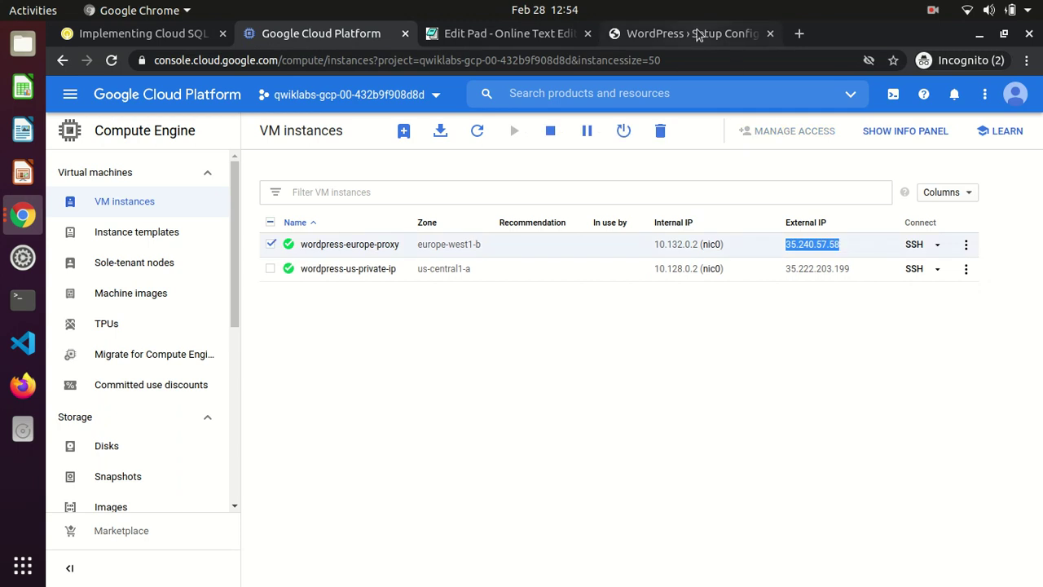
left_click(698, 31)
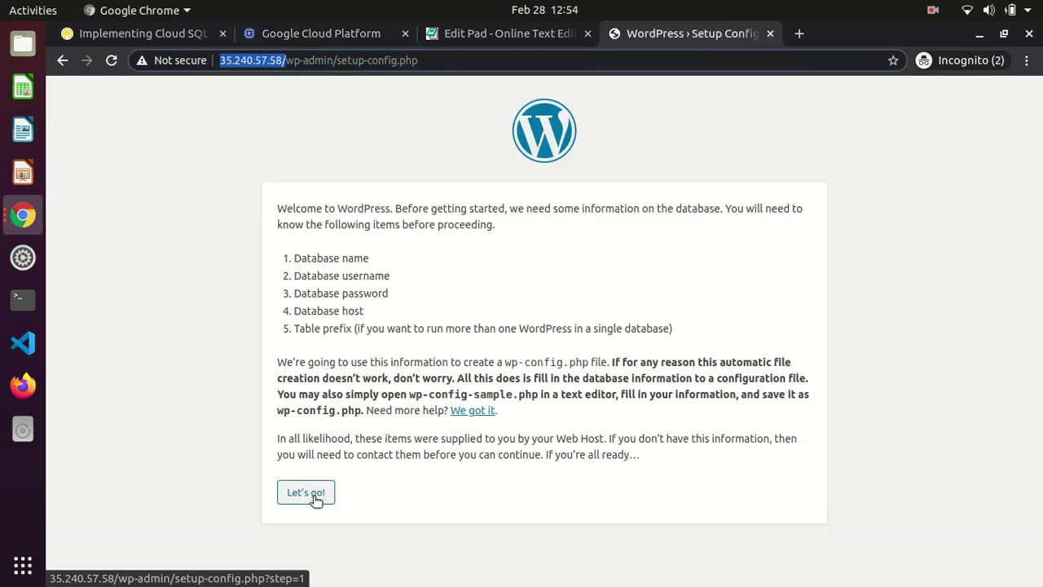
Start the database form and enter username root and database host 127.0.0.1
left_click(316, 499)
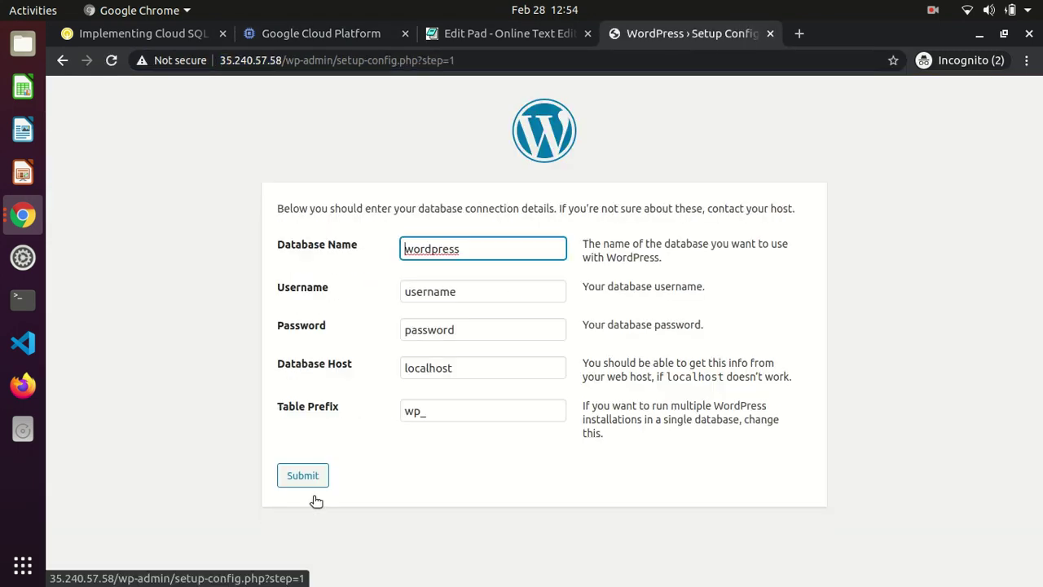
double_click(476, 291)
type("root")
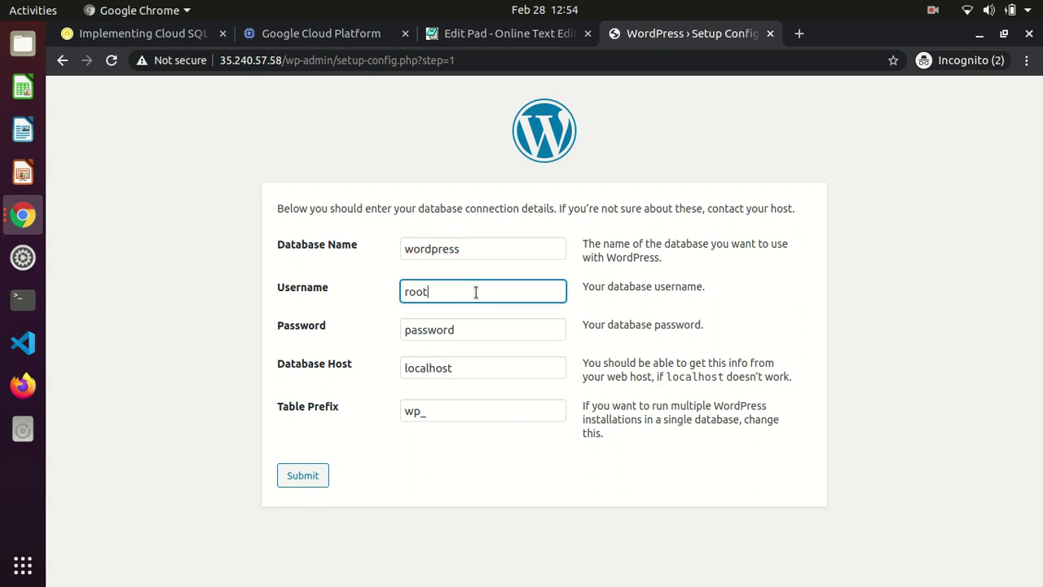
left_click(471, 367)
double_click(471, 367)
type("12")
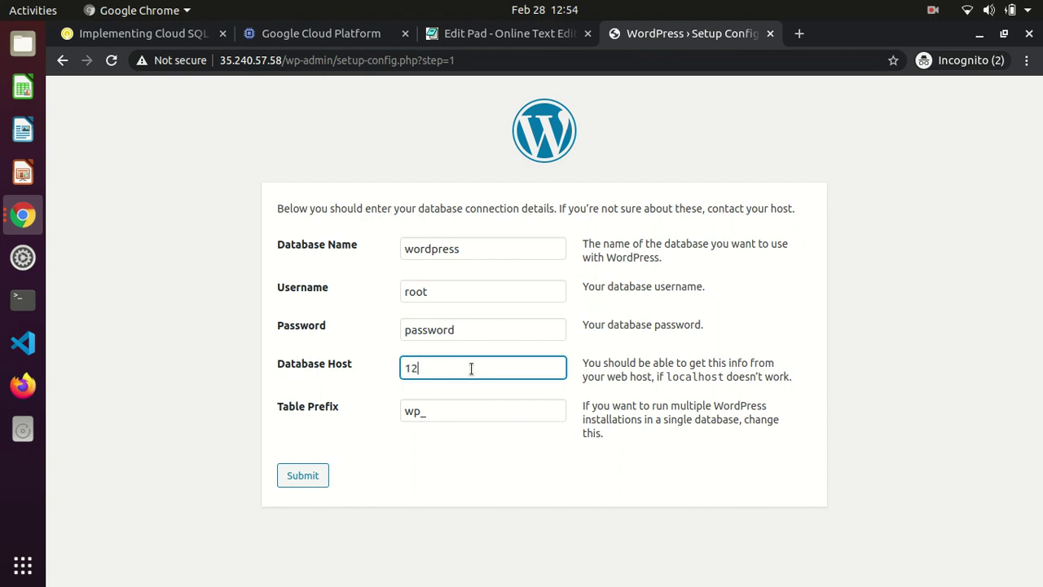
type("7.0.0")
Check the lab's note on the 127.0.0.1 host, then submit the connection details
left_click(151, 38)
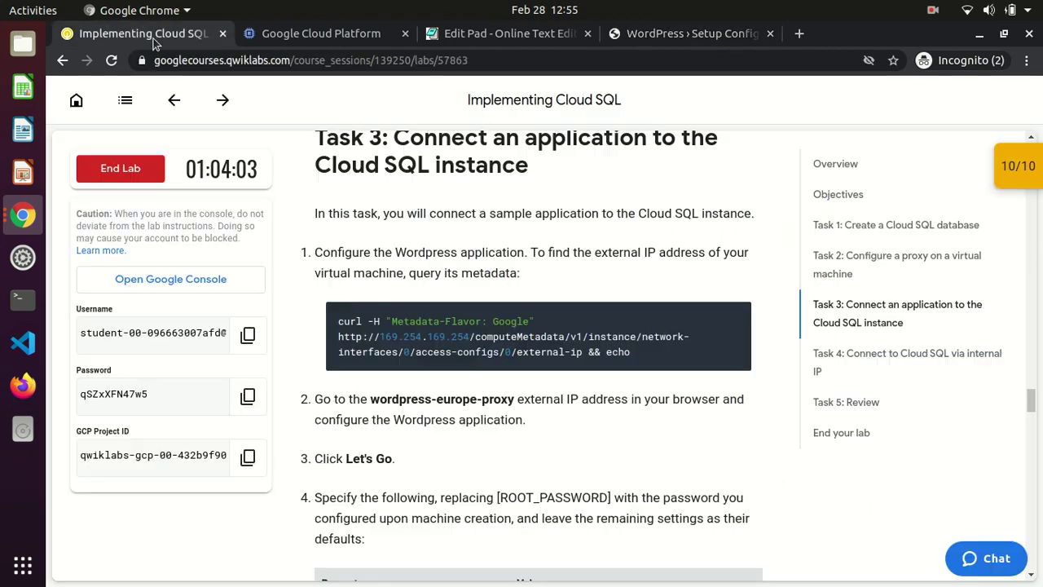
scroll(472, 409, "down", 2)
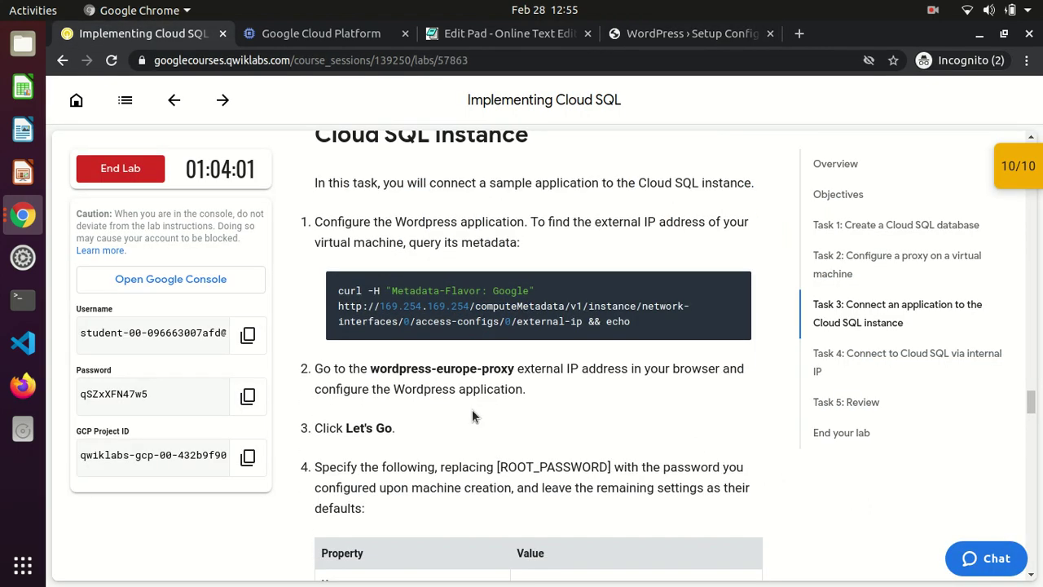
scroll(471, 409, "down", 5)
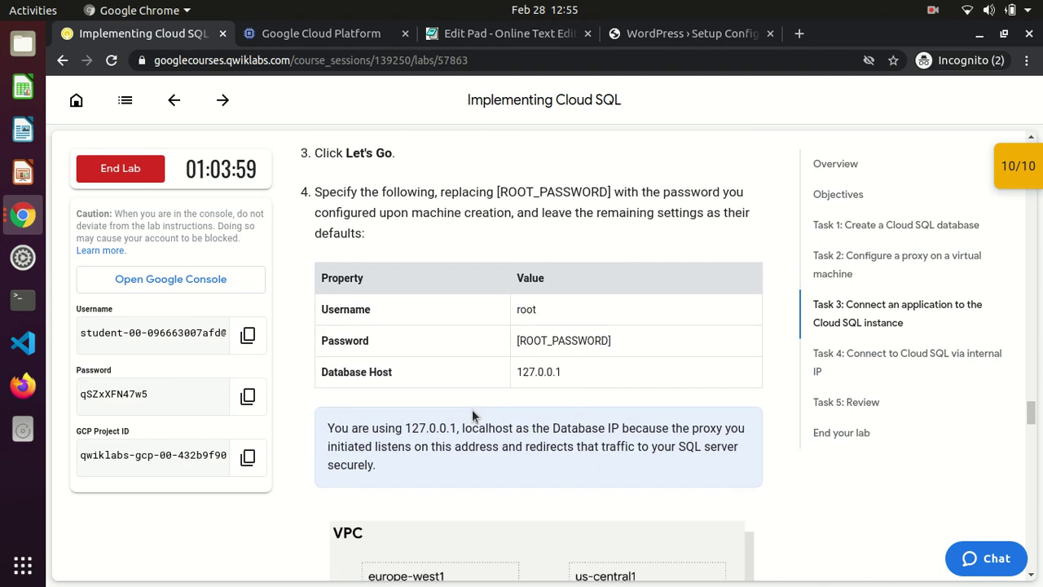
scroll(472, 409, "down", 3)
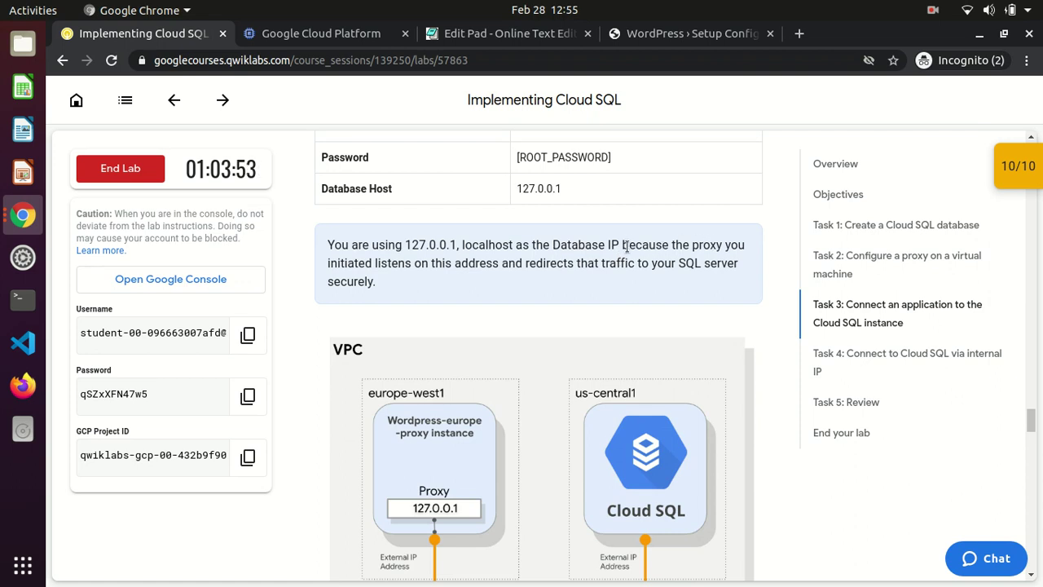
left_click_drag(623, 248, 625, 282)
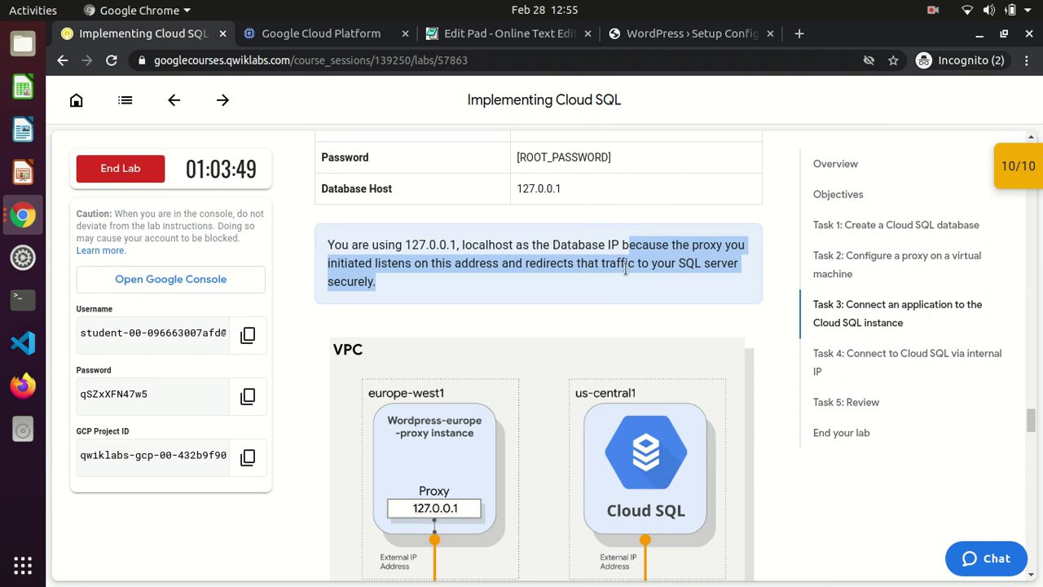
left_click(546, 299)
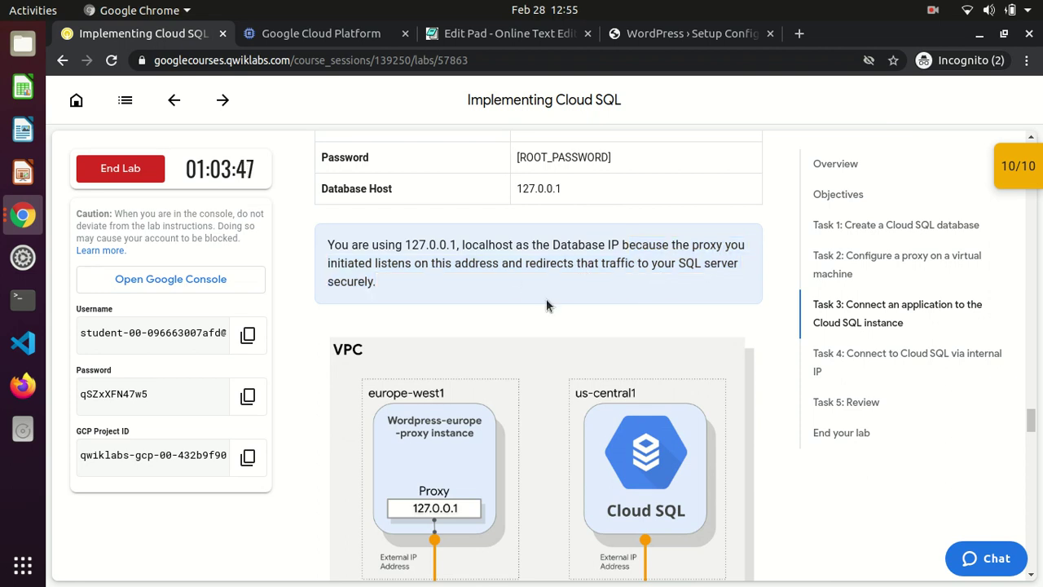
scroll(546, 298, "down", 1)
scroll(545, 299, "down", 3)
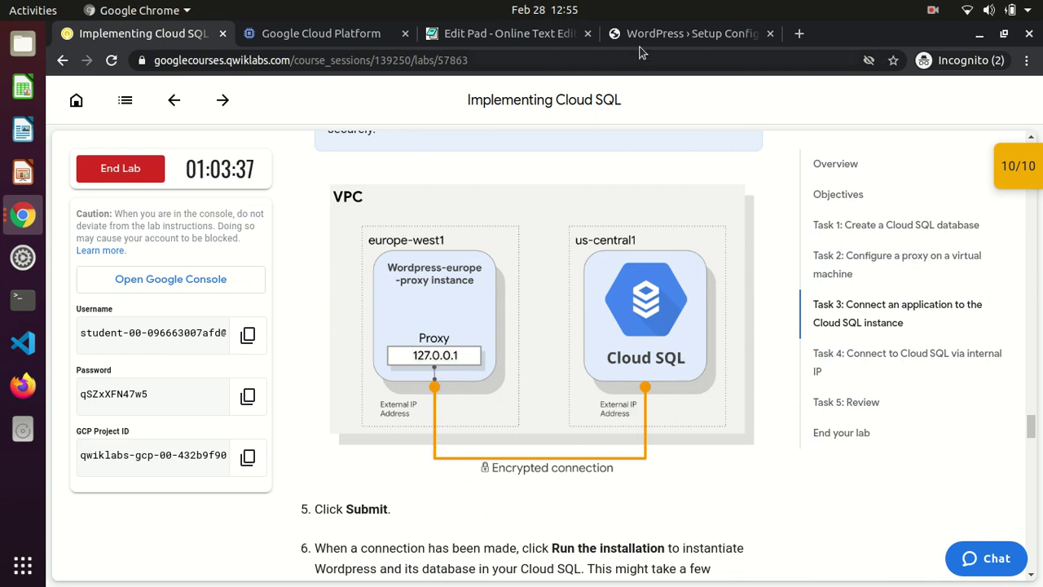
left_click(660, 34)
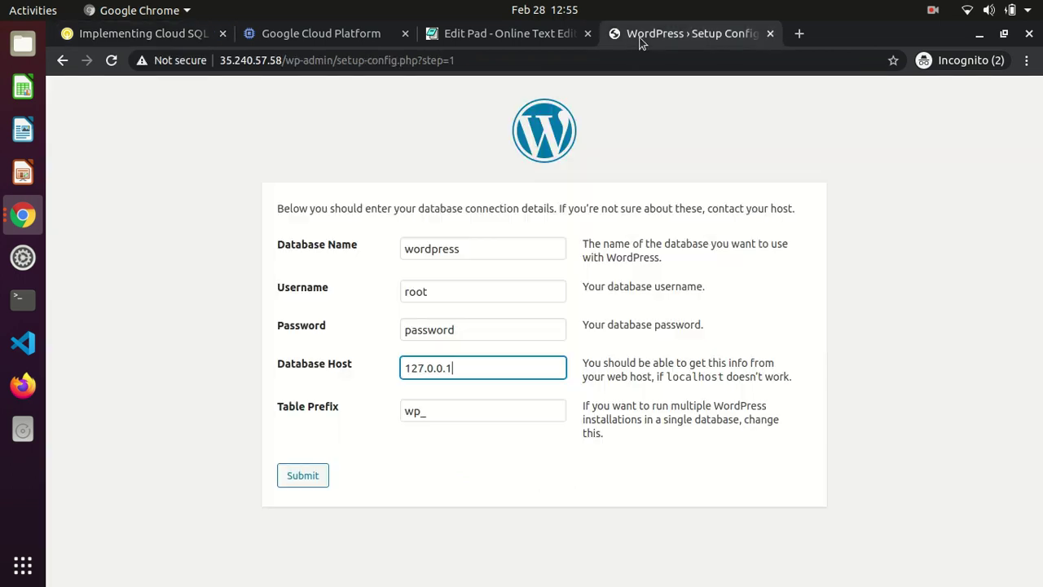
left_click(293, 484)
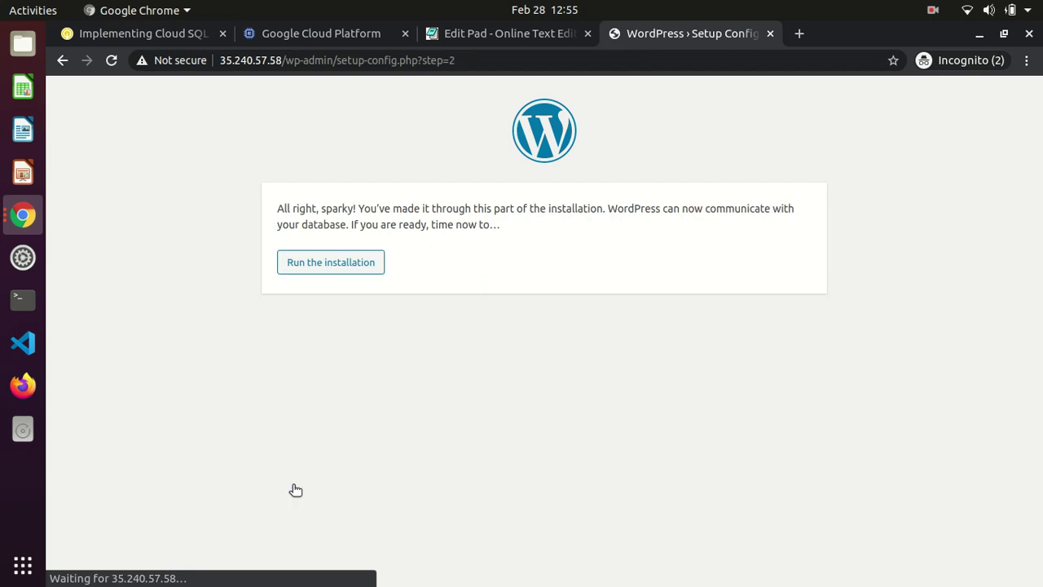
Run the WordPress installation and review the lab's Install WordPress step before returning
left_click(340, 262)
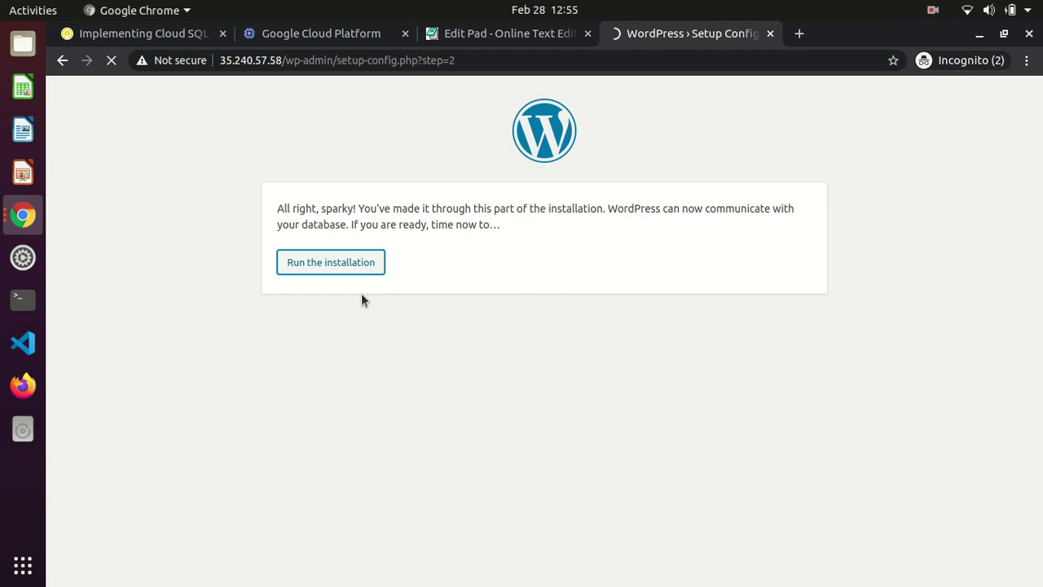
left_click(317, 33)
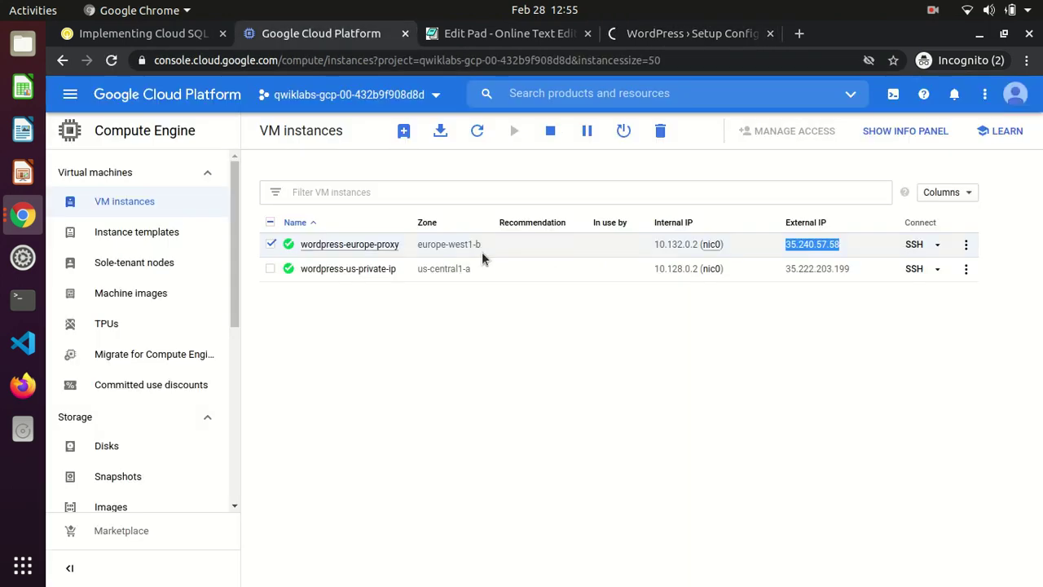
left_click(165, 38)
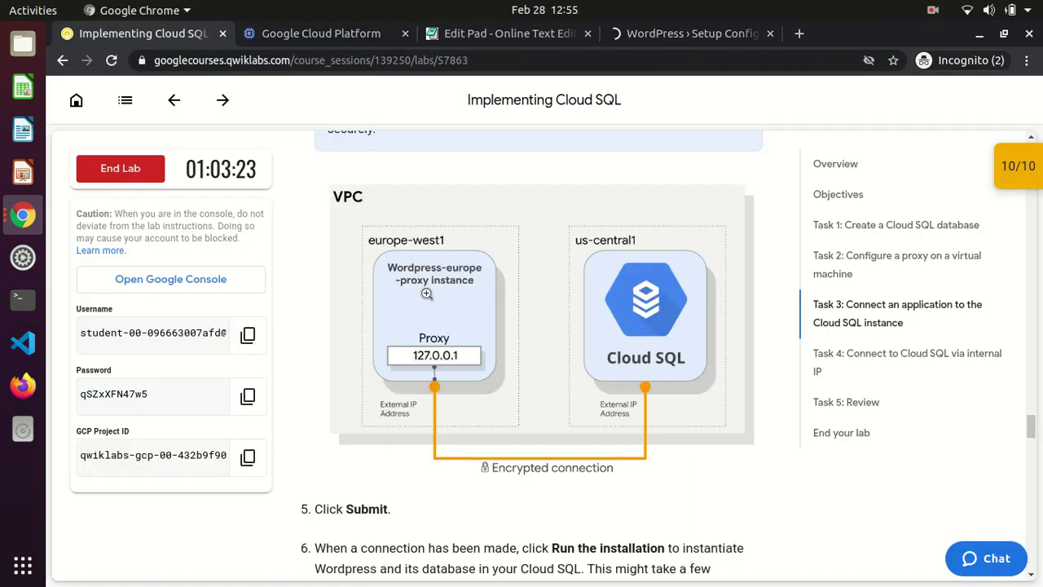
scroll(299, 306, "down", 1)
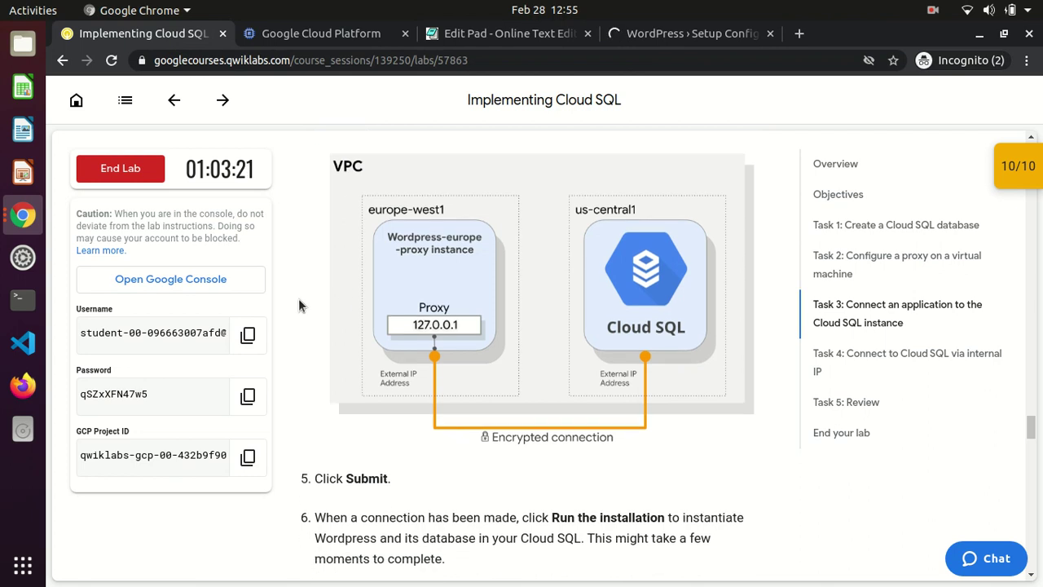
scroll(298, 305, "down", 5)
scroll(298, 305, "down", 1)
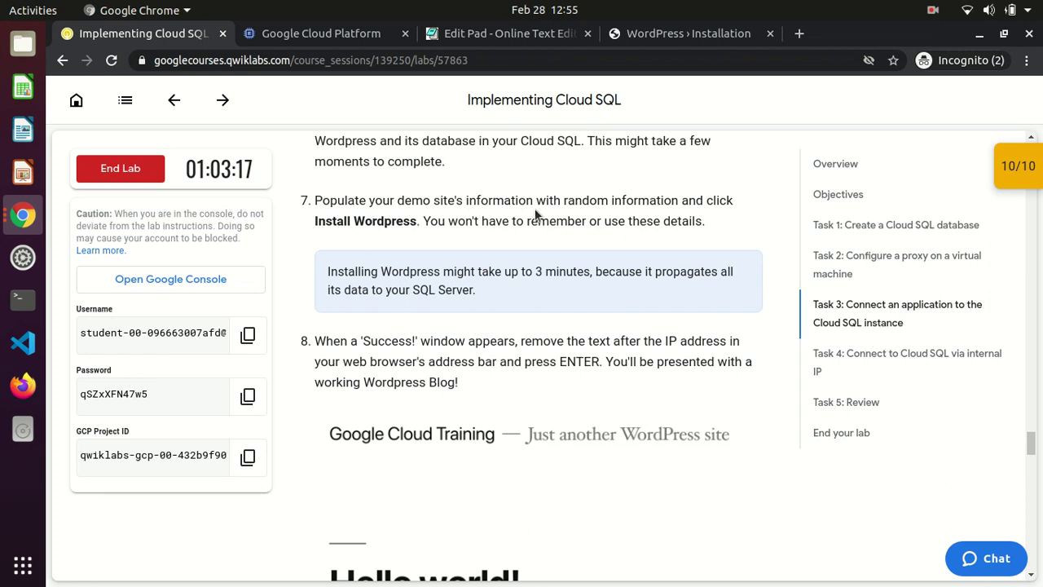
left_click_drag(314, 225, 390, 225)
scroll(389, 224, "down", 2)
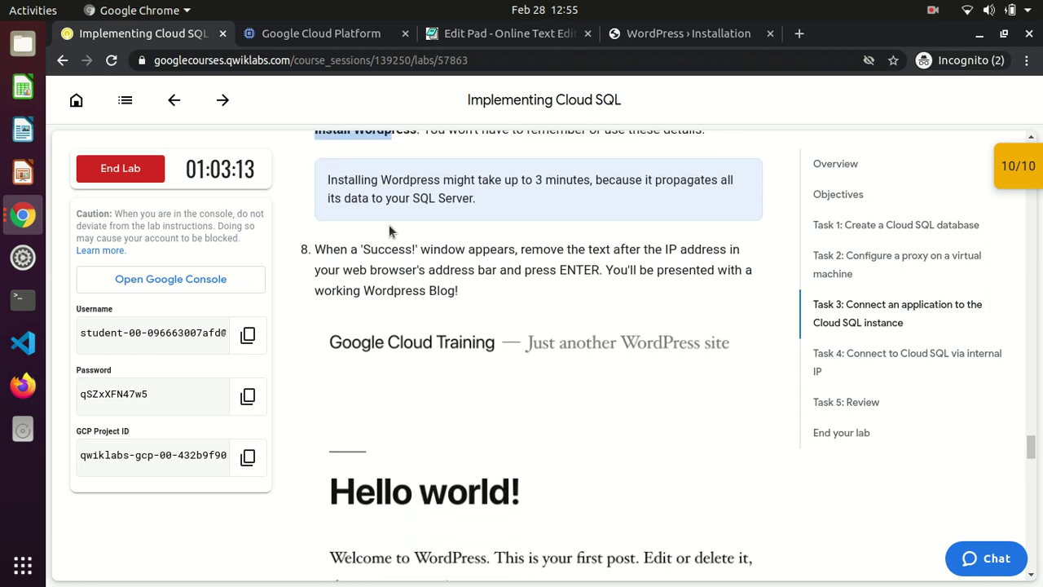
left_click(641, 43)
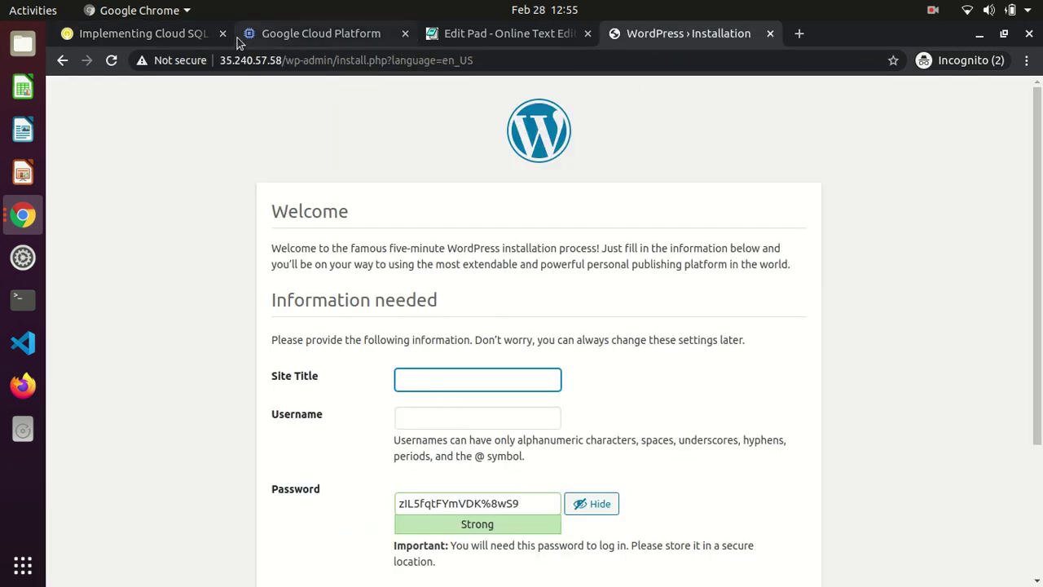
Review the lab instructions before going back to the WordPress form
left_click(170, 29)
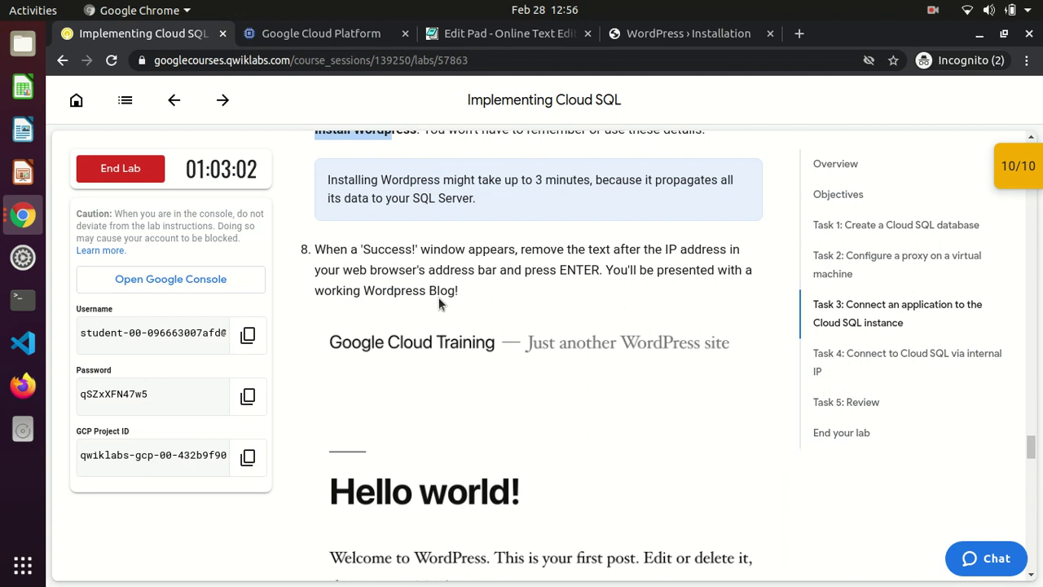
scroll(438, 304, "up", 1)
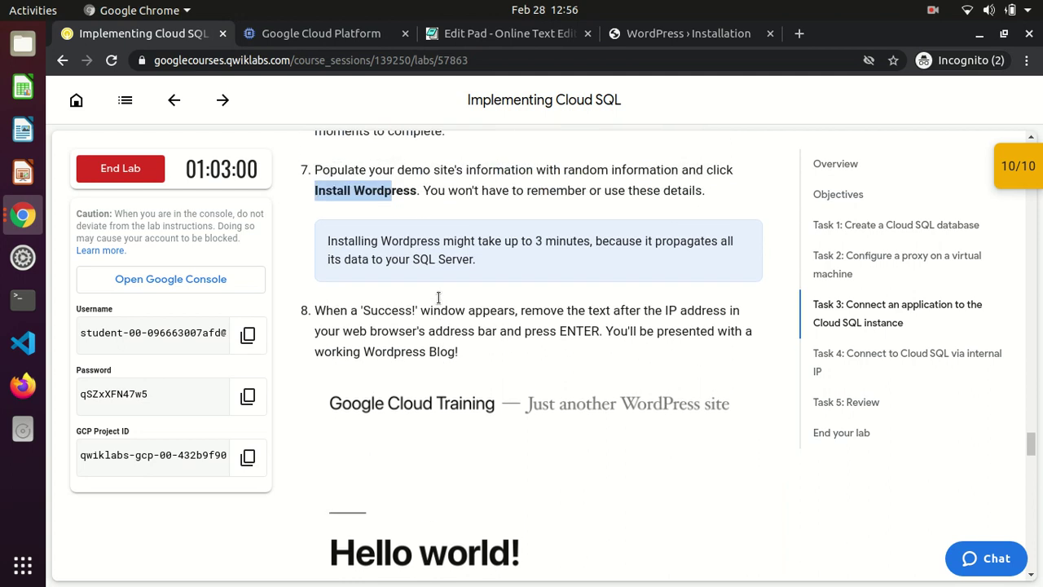
scroll(438, 299, "down", 4)
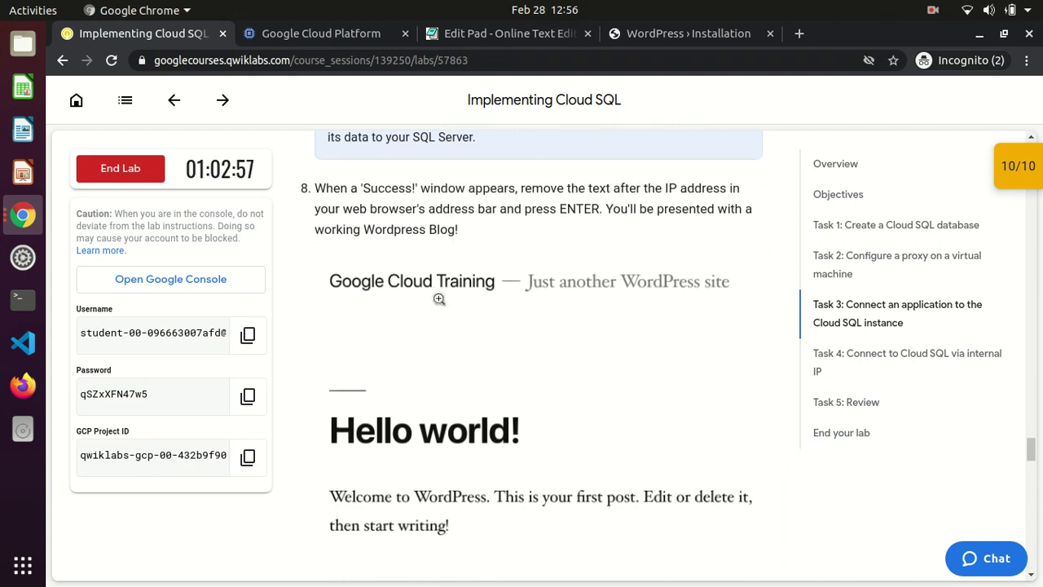
scroll(439, 299, "up", 4)
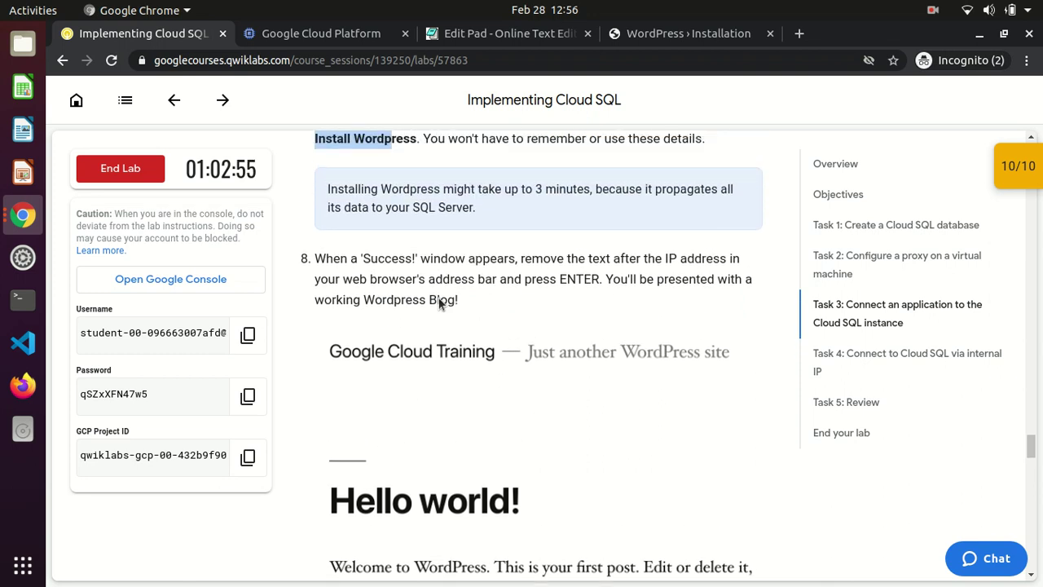
left_click(626, 37)
Enter 'Google Cloud Training' as the Site Title and click Install WordPress
type("Goo")
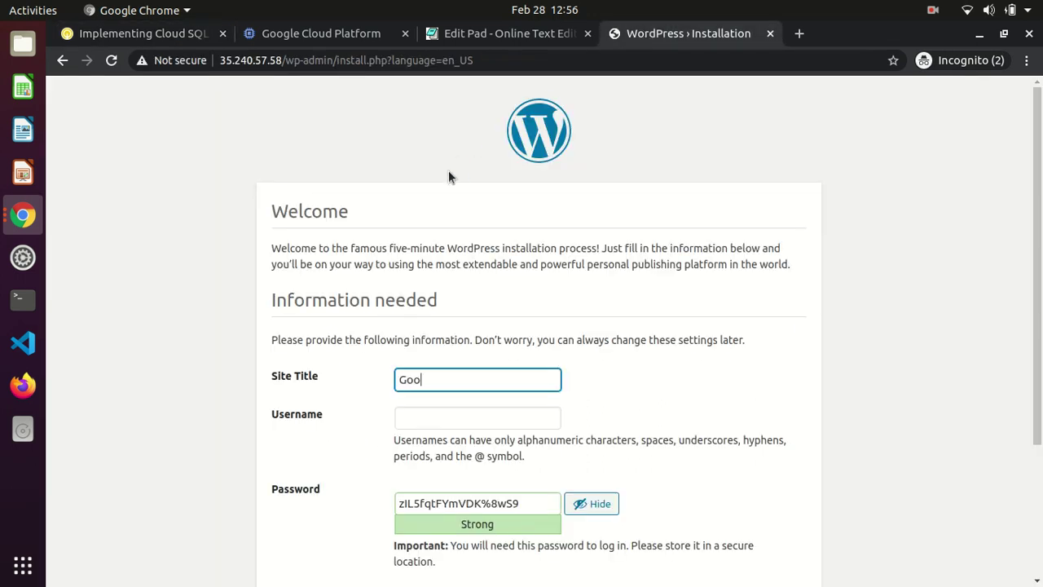
type("gle Cloud Training")
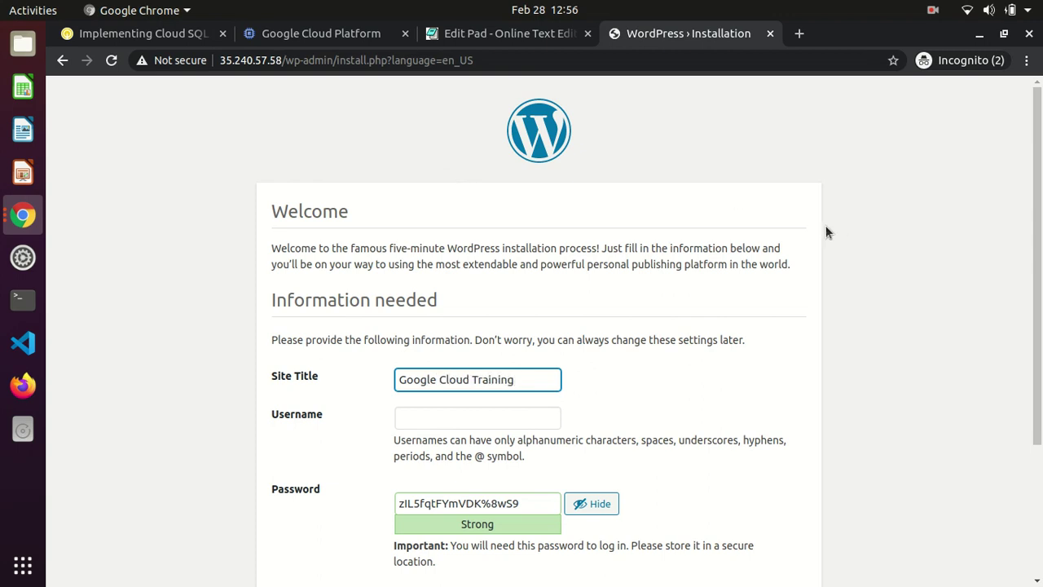
scroll(476, 472, "down", 5)
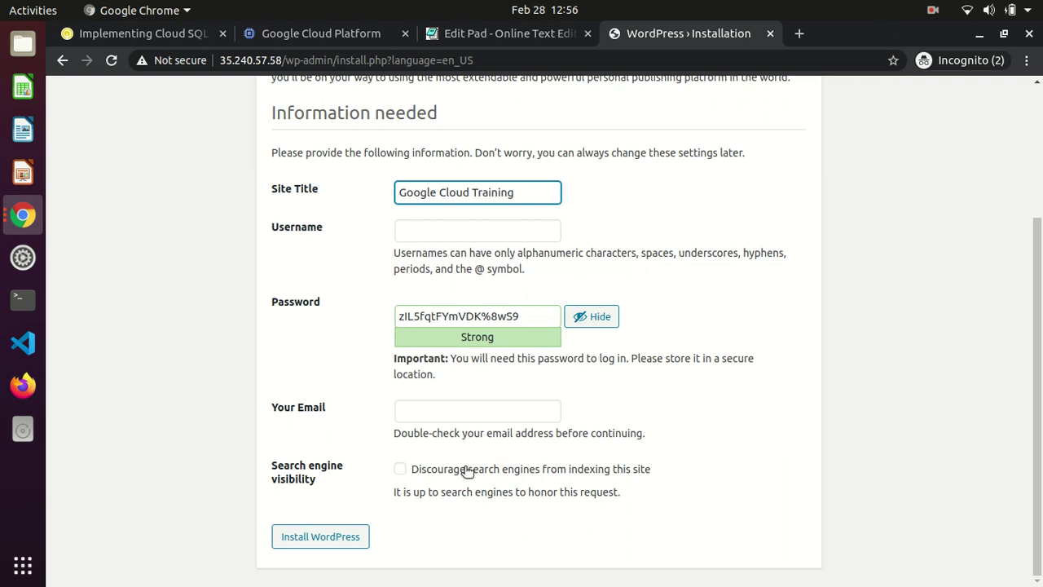
left_click(330, 537)
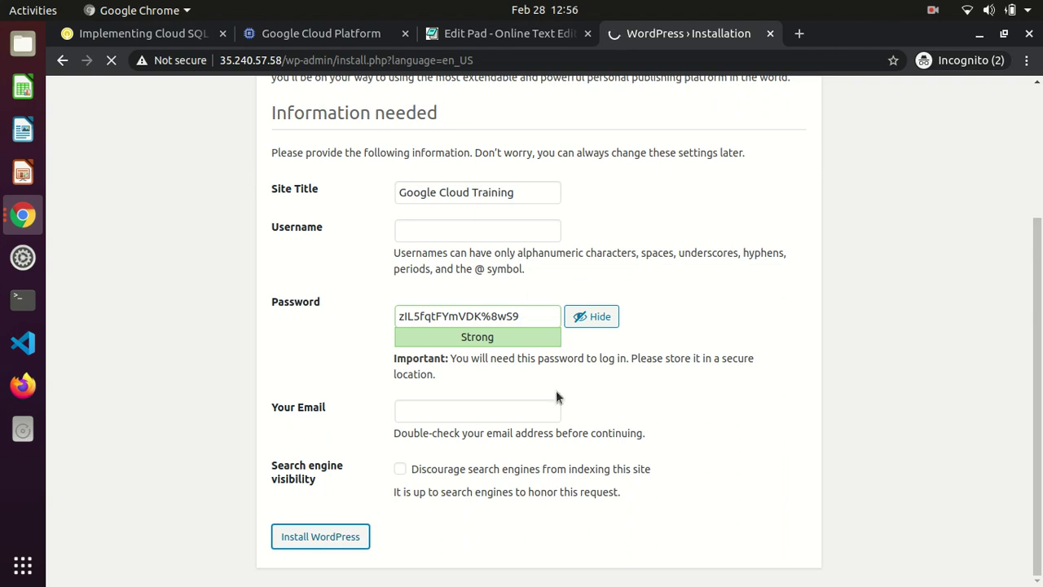
Review lab steps 7 and 8 about opening the blog at the site's IP
scroll(1041, 135, "up", 3)
scroll(1041, 135, "down", 3)
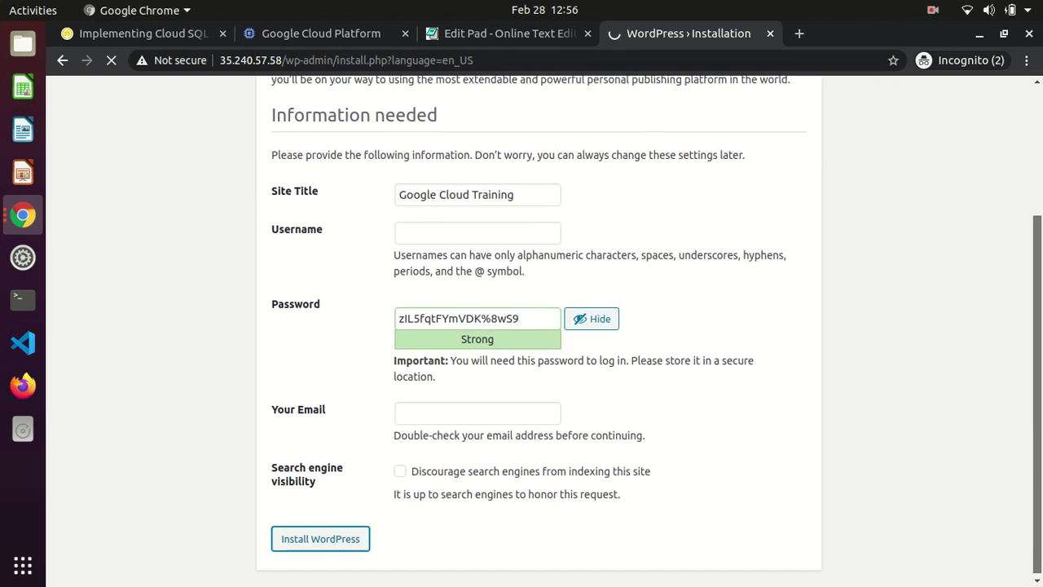
left_click(283, 34)
left_click(173, 34)
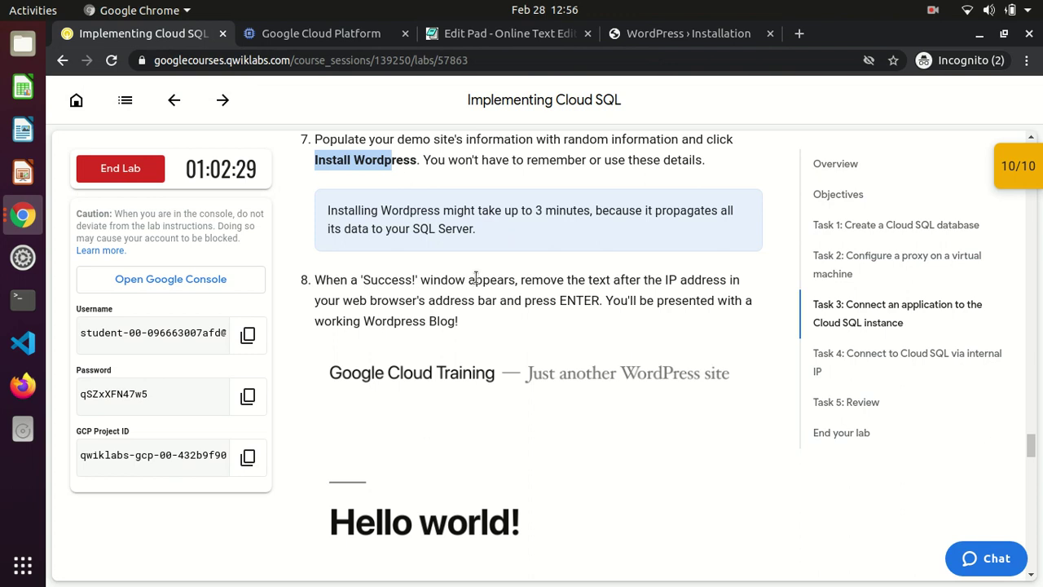
left_click_drag(427, 280, 515, 283)
left_click(515, 283)
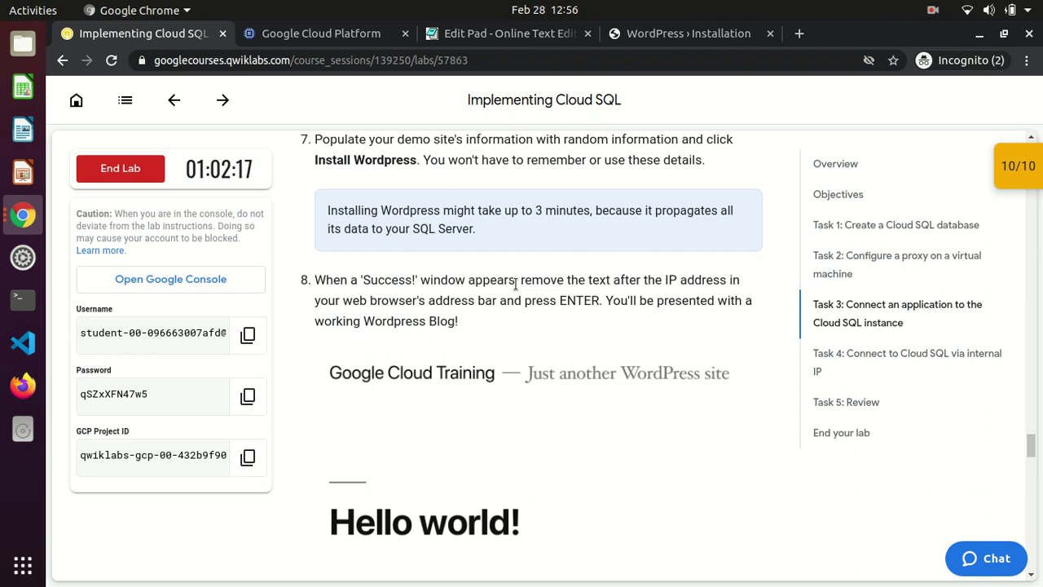
Read step 8's address-bar instruction, then return to the WordPress install form
left_click_drag(520, 277, 541, 320)
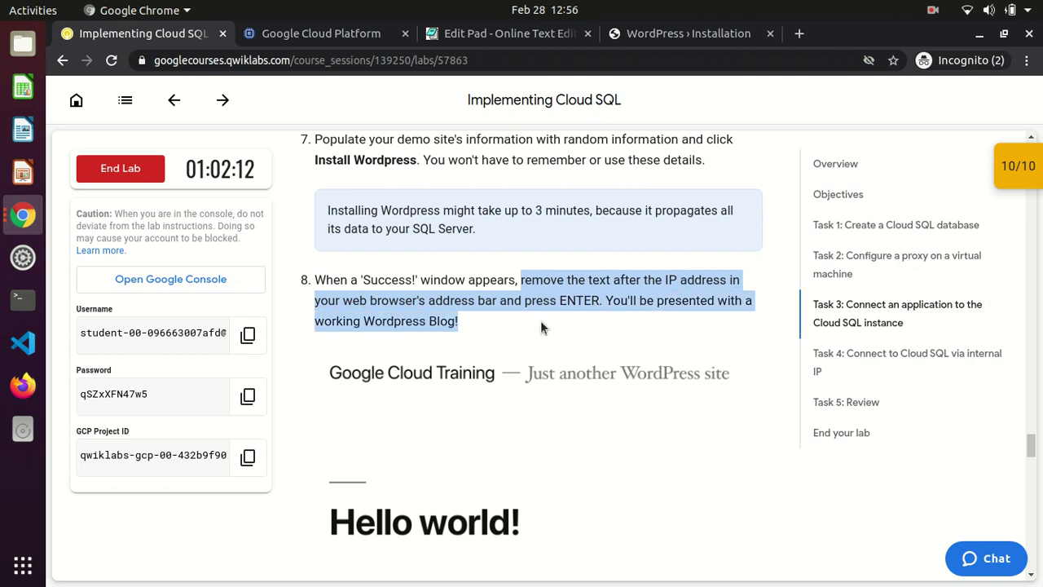
scroll(540, 320, "down", 4)
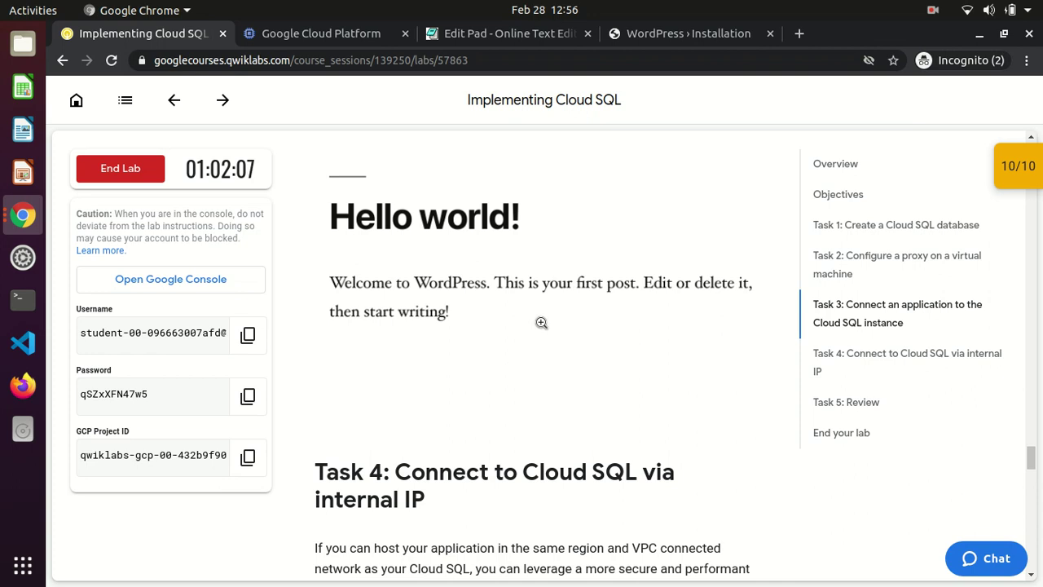
left_click(670, 36)
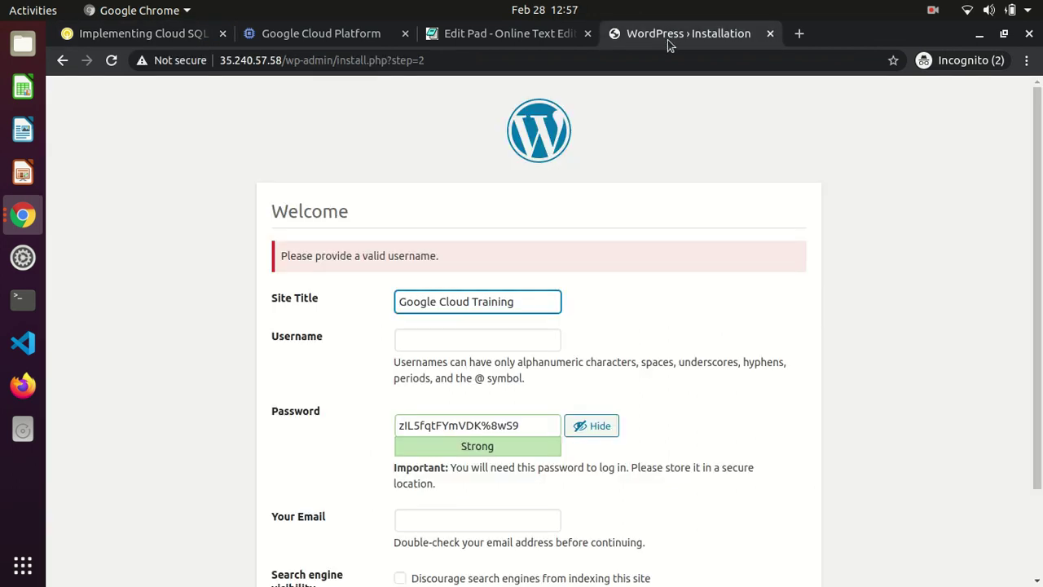
Enter username root and an e-mail address, then resubmit Install WordPress
left_click(528, 337)
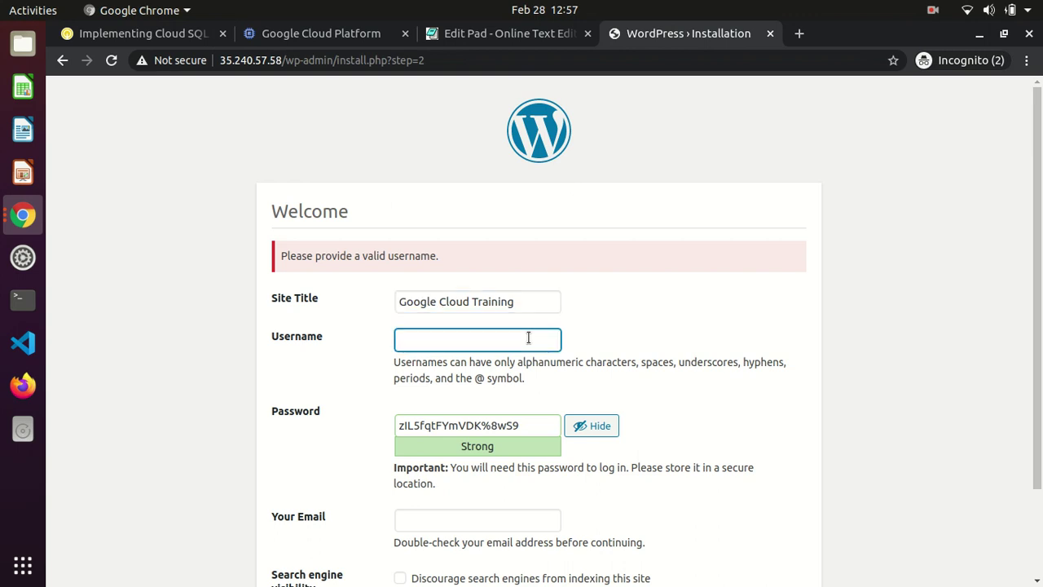
type("root")
scroll(374, 519, "down", 3)
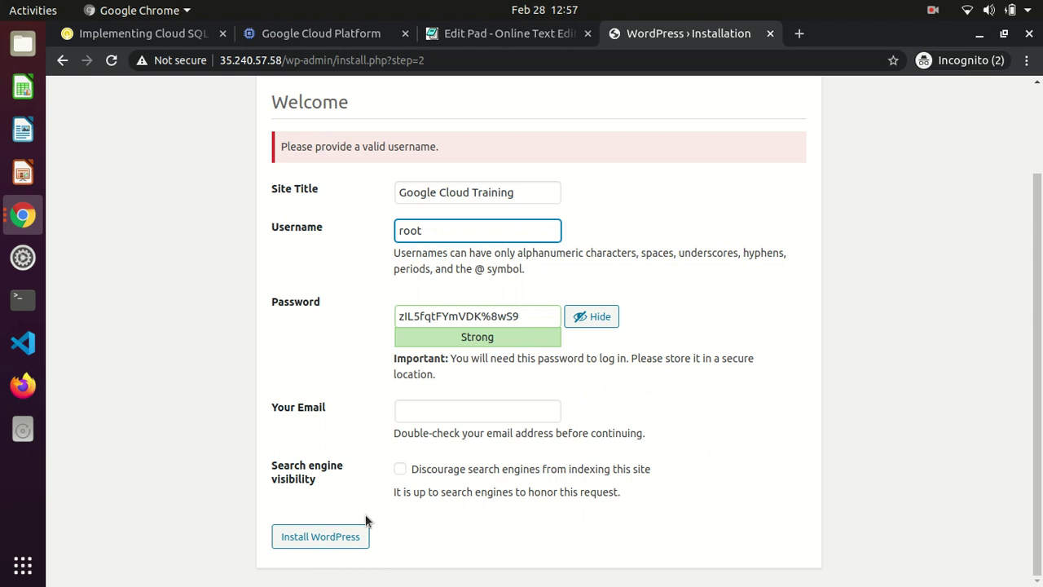
left_click(463, 406)
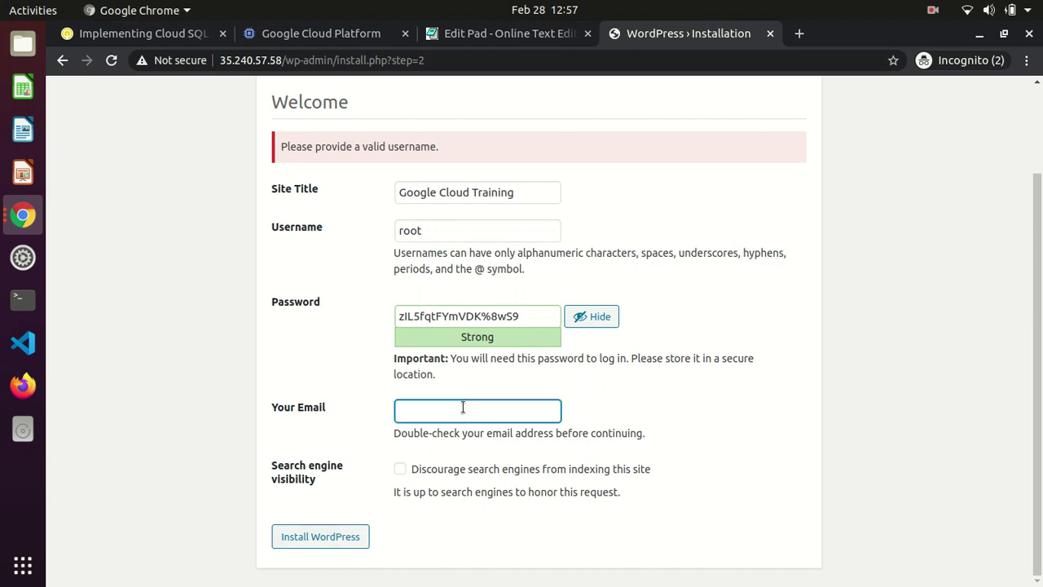
left_click(314, 537)
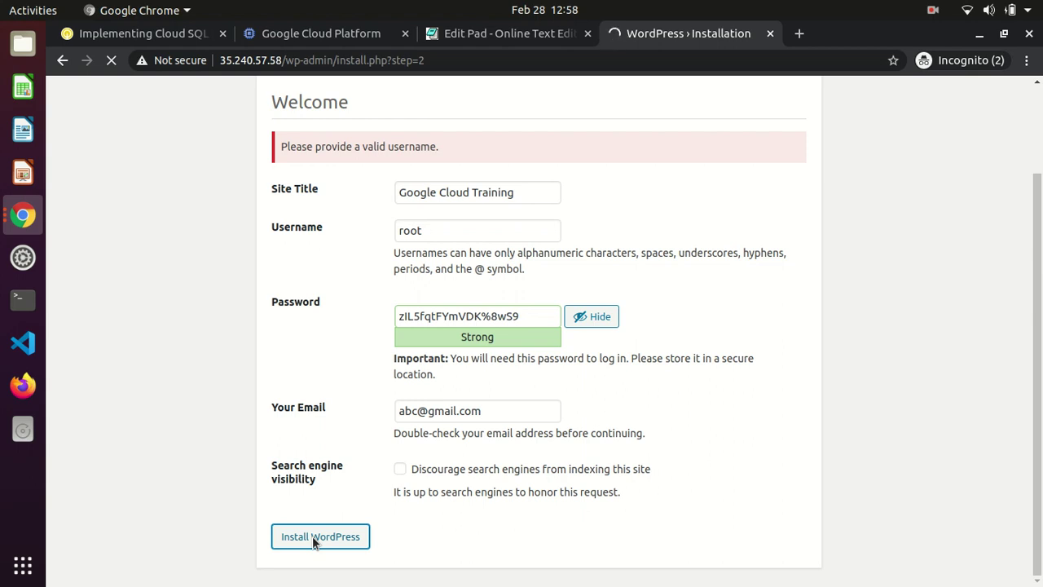
left_click(933, 11)
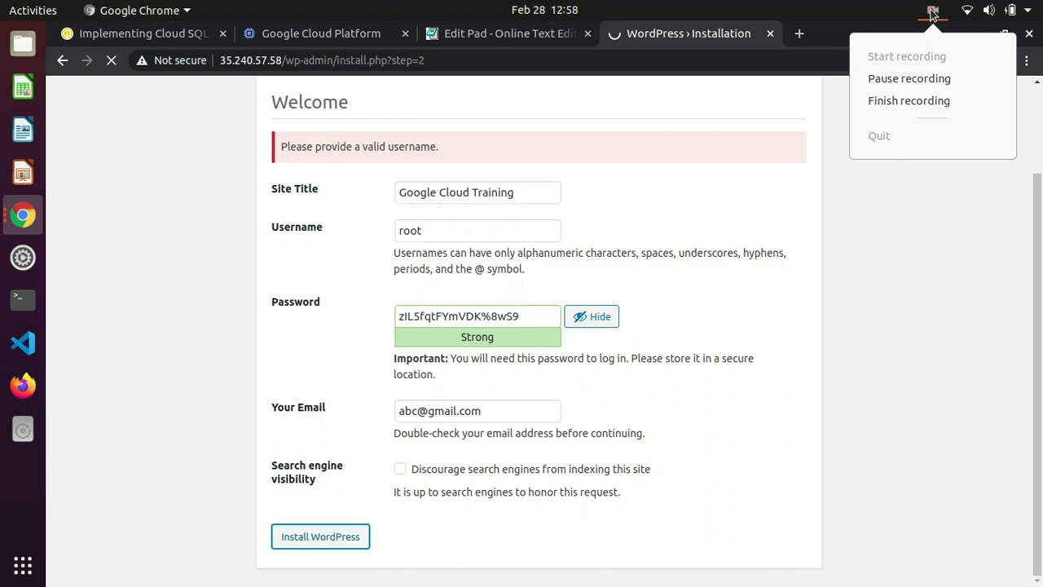
left_click(890, 80)
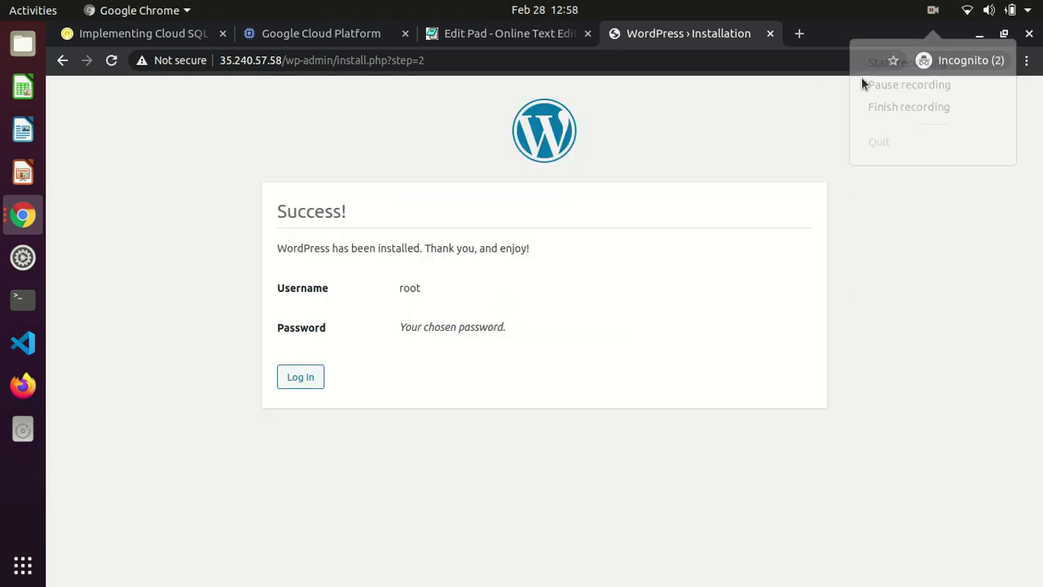
Trim the address to 35.240.57.58 and load the Google Cloud Training blog home page
left_click(556, 60)
left_click(556, 60)
key("BackSpace")
key("BackSpace")
key("BackSpace")
key("BackSpace")
key("BackSpace")
key("BackSpace")
key("BackSpace")
key("BackSpace")
key("BackSpace")
key("BackSpace")
key("BackSpace")
key("BackSpace")
key("BackSpace")
key("BackSpace")
key("BackSpace")
key("BackSpace")
key("BackSpace")
key("BackSpace")
key("BackSpace")
key("BackSpace")
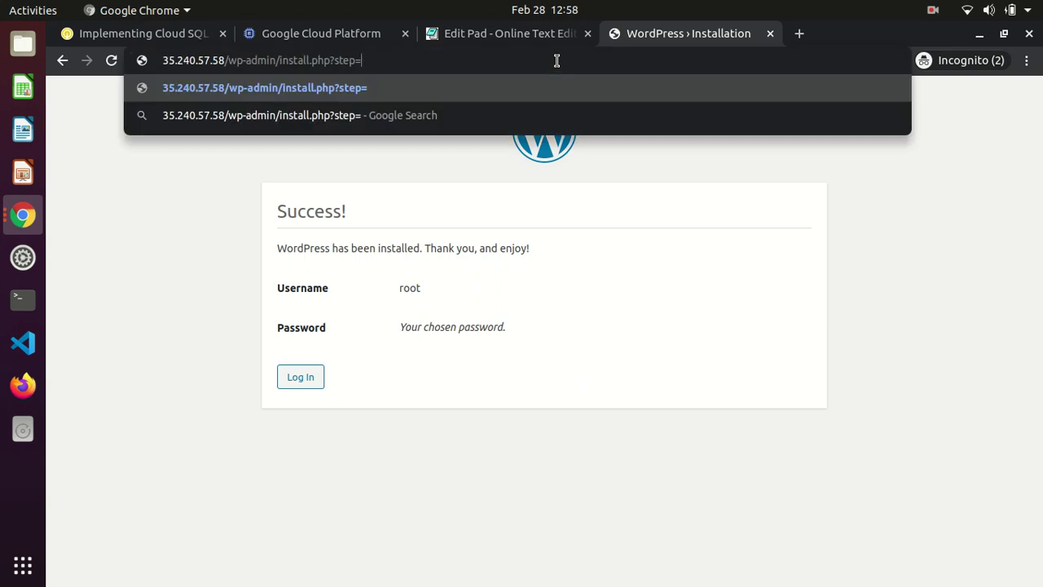
key("BackSpace")
key("BackSpace")
key("BackSpace")
key("BackSpace")
key("BackSpace")
key("BackSpace")
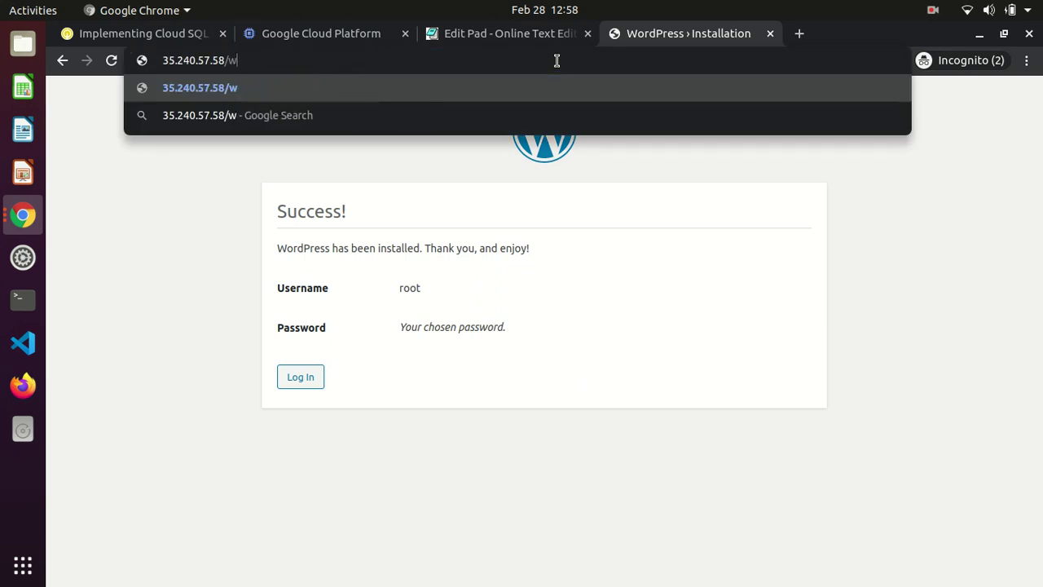
key("Return")
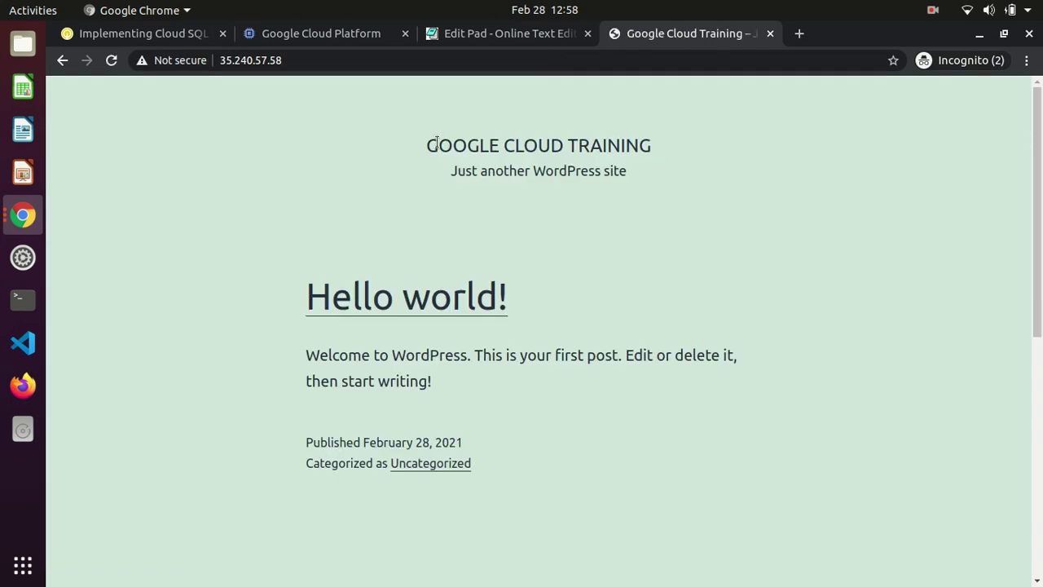
left_click_drag(423, 147, 561, 217)
left_click(592, 243)
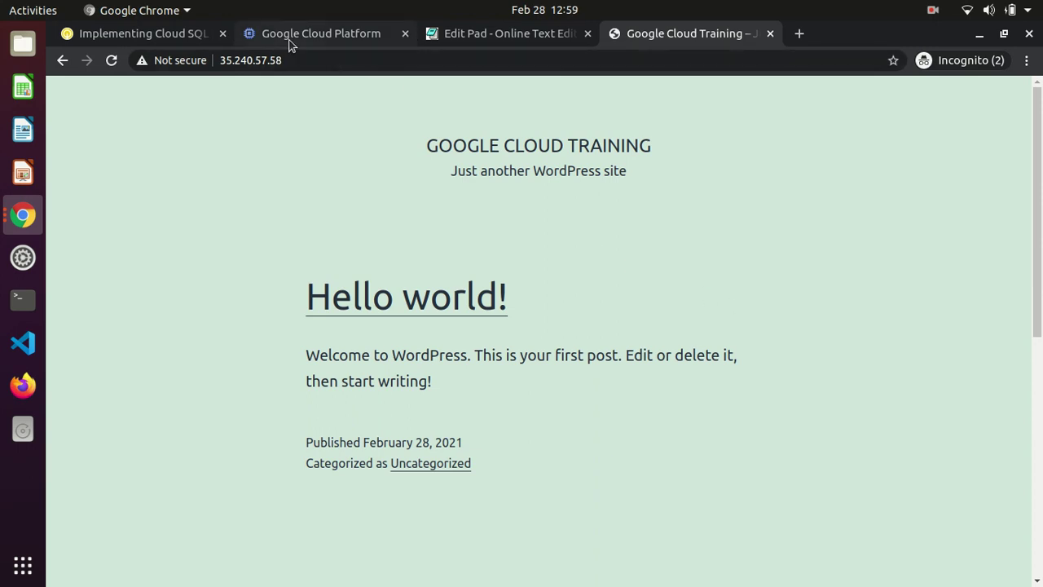
Read Task 4's steps, including the private IP note and SQL_PRIVATE_IP placeholder
left_click(184, 44)
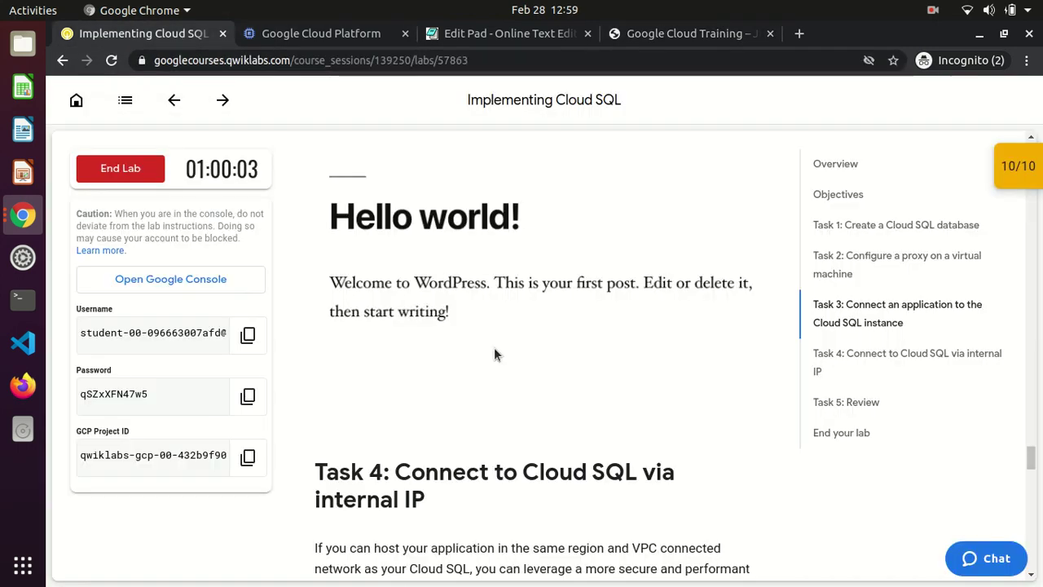
left_click_drag(315, 461, 425, 503)
left_click(425, 502)
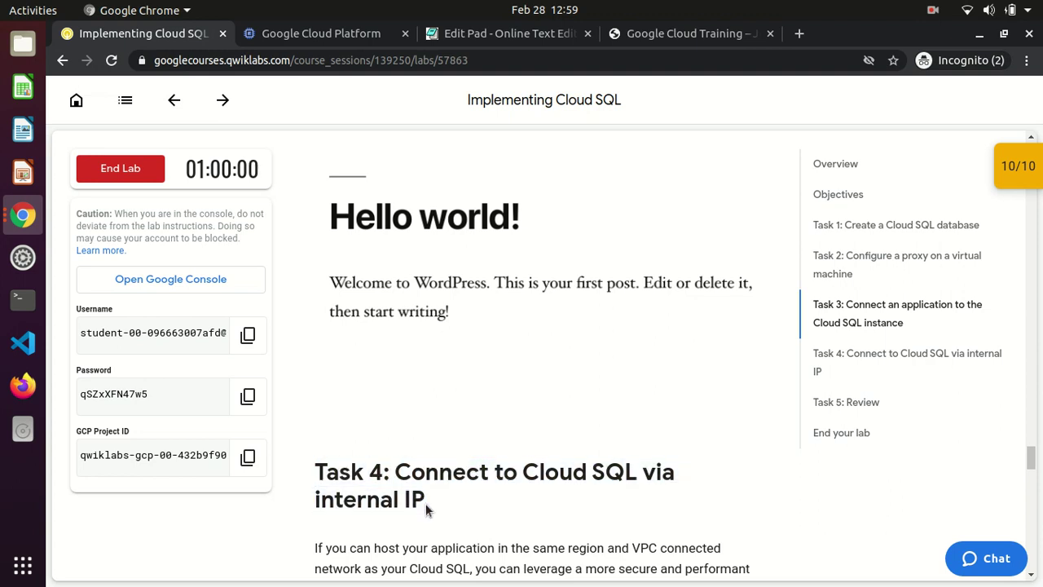
scroll(425, 503, "down", 3)
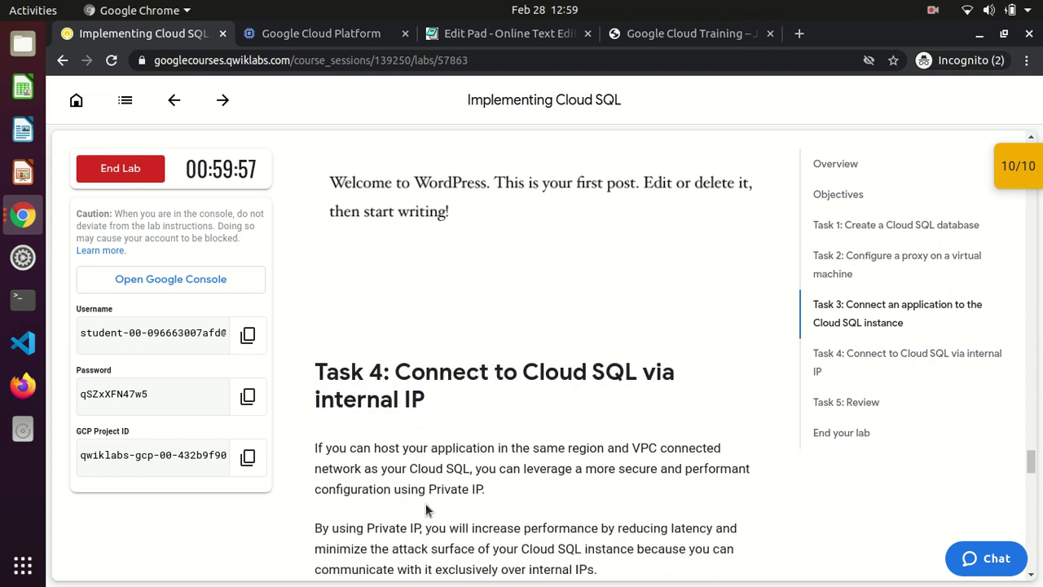
scroll(426, 503, "down", 1)
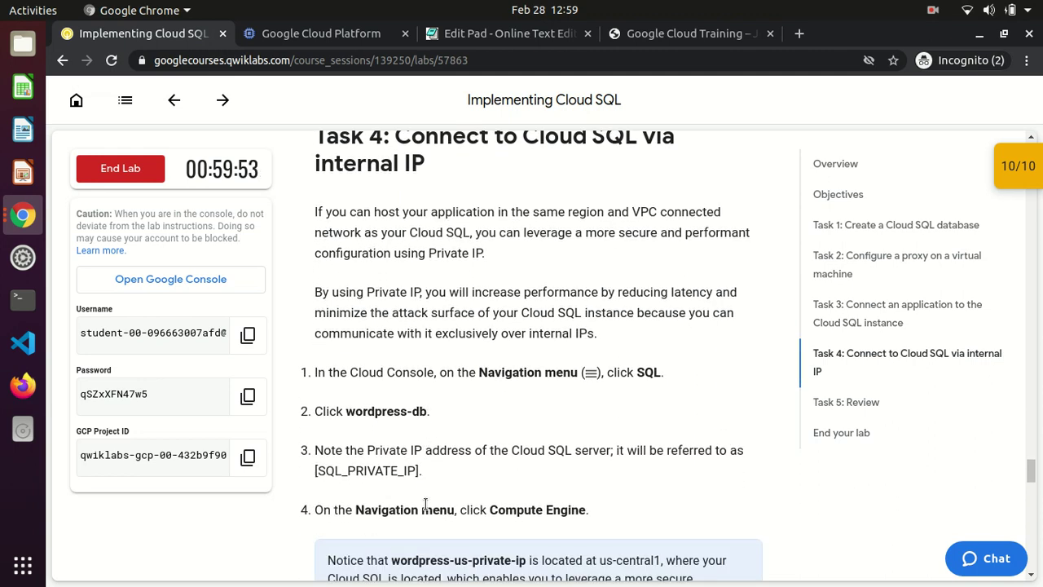
left_click_drag(533, 214, 592, 214)
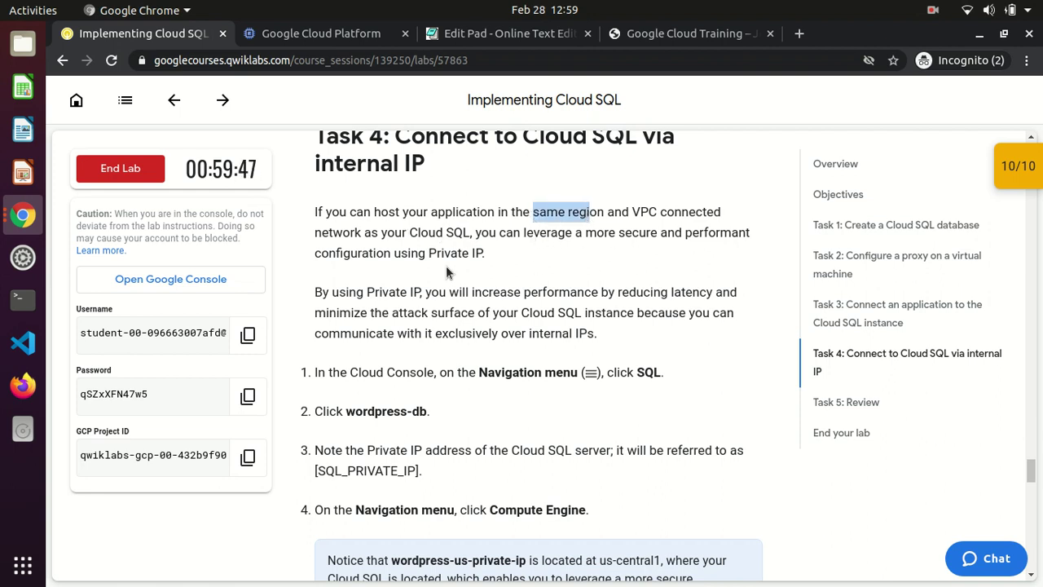
left_click(441, 265)
scroll(441, 265, "down", 3)
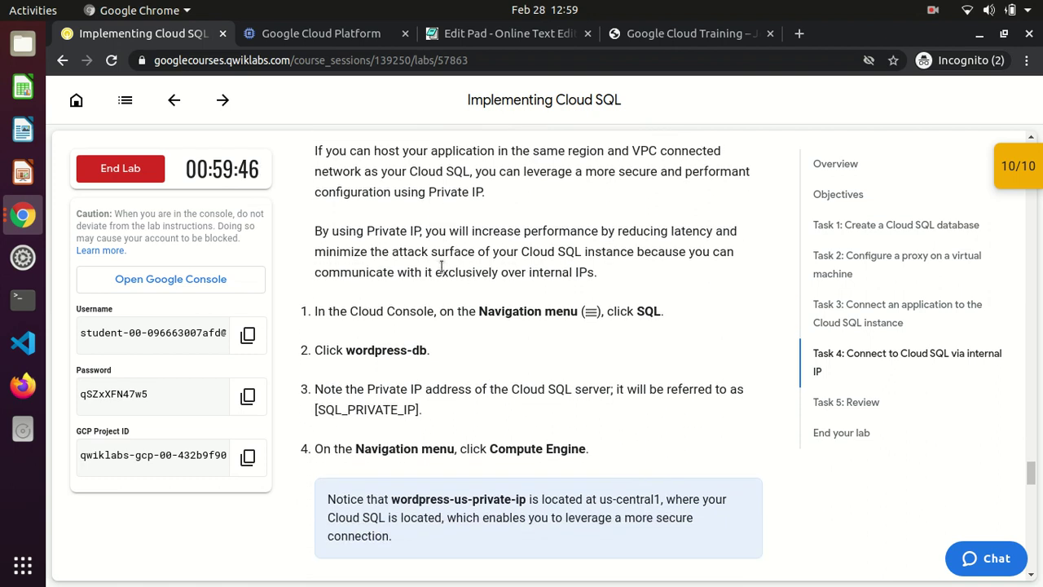
scroll(441, 266, "down", 5)
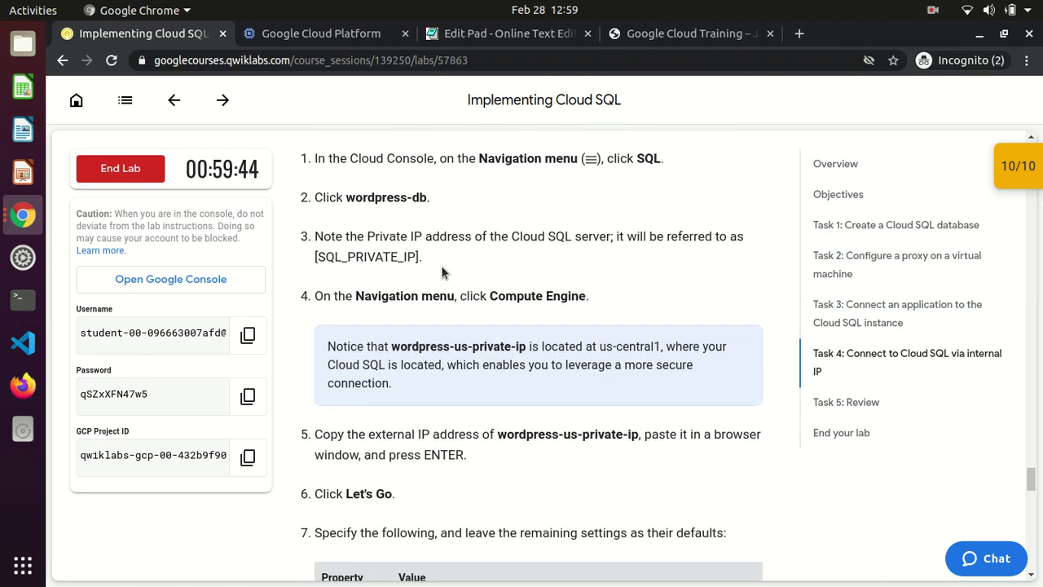
left_click_drag(368, 237, 568, 237)
left_click(535, 246)
left_click_drag(316, 257, 415, 262)
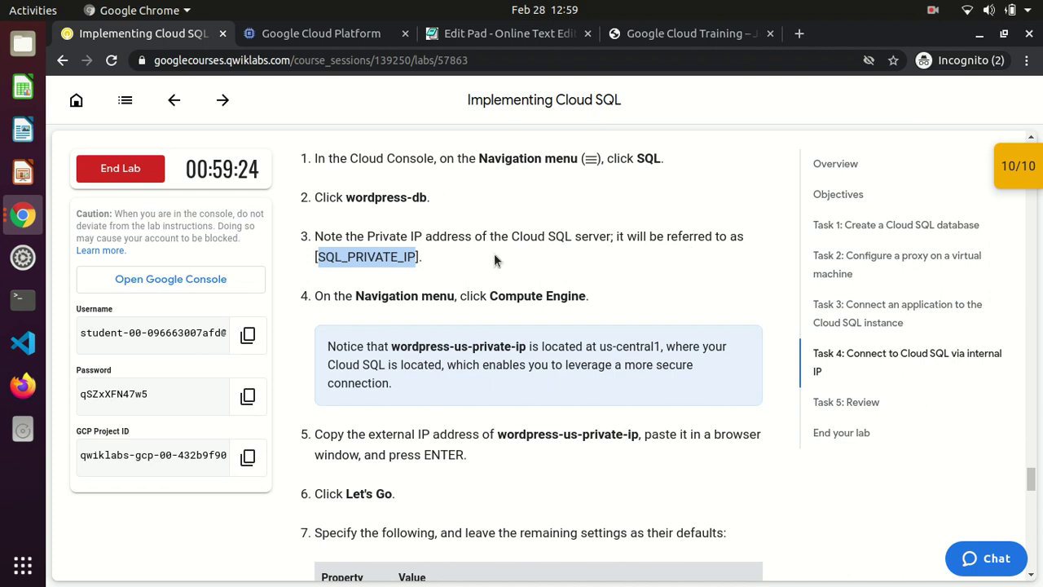
Open the wordpress-db instance overview from the Console's SQL page
left_click(283, 39)
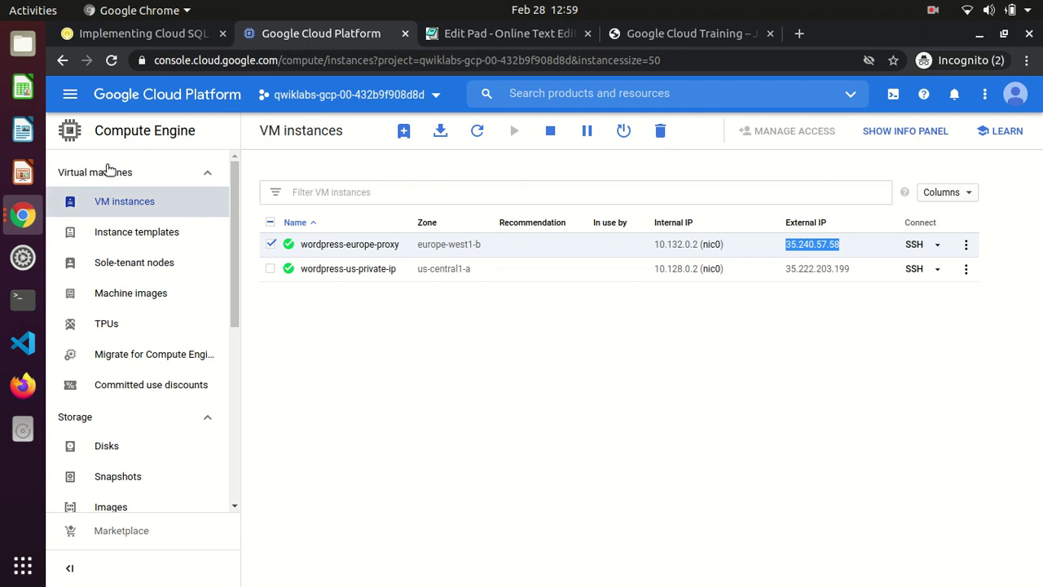
left_click(71, 96)
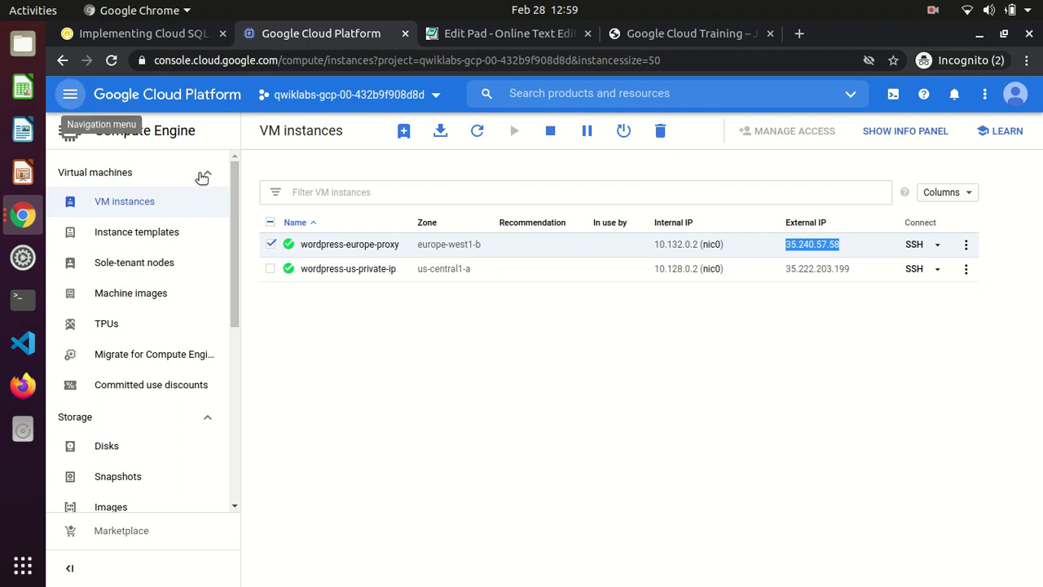
left_click_drag(263, 211, 262, 311)
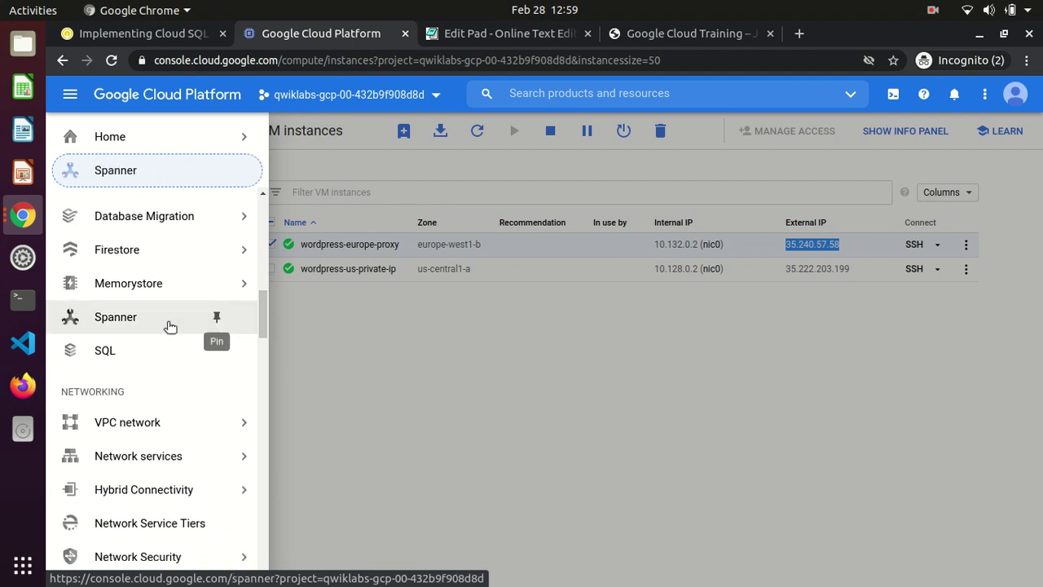
left_click(128, 354)
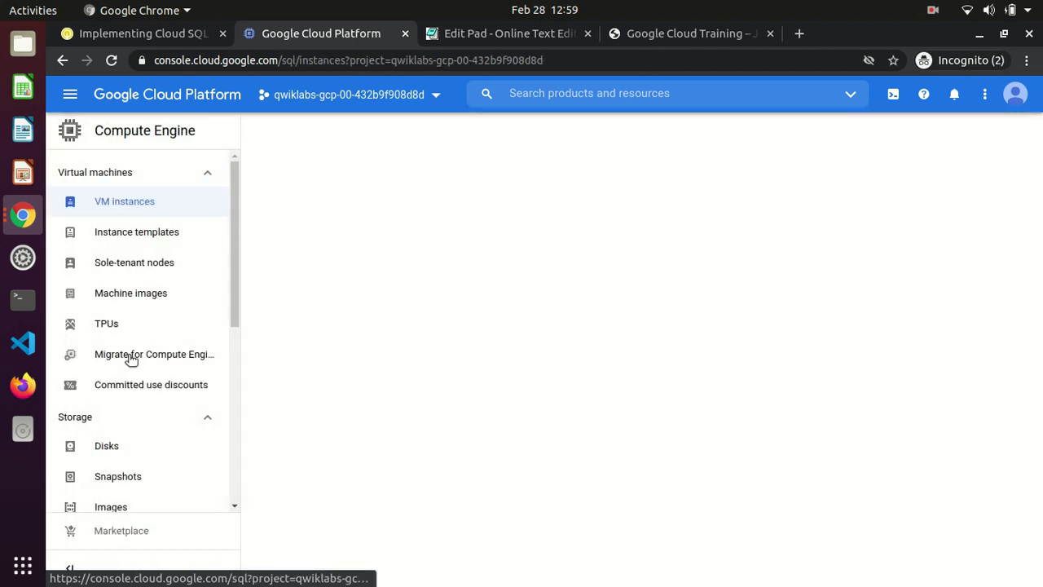
left_click(143, 34)
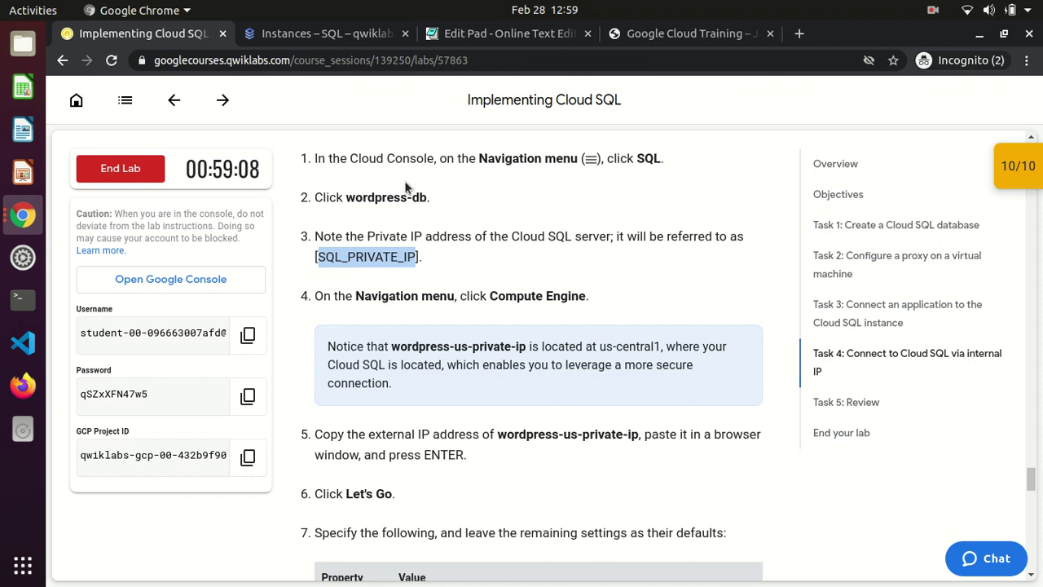
left_click(320, 37)
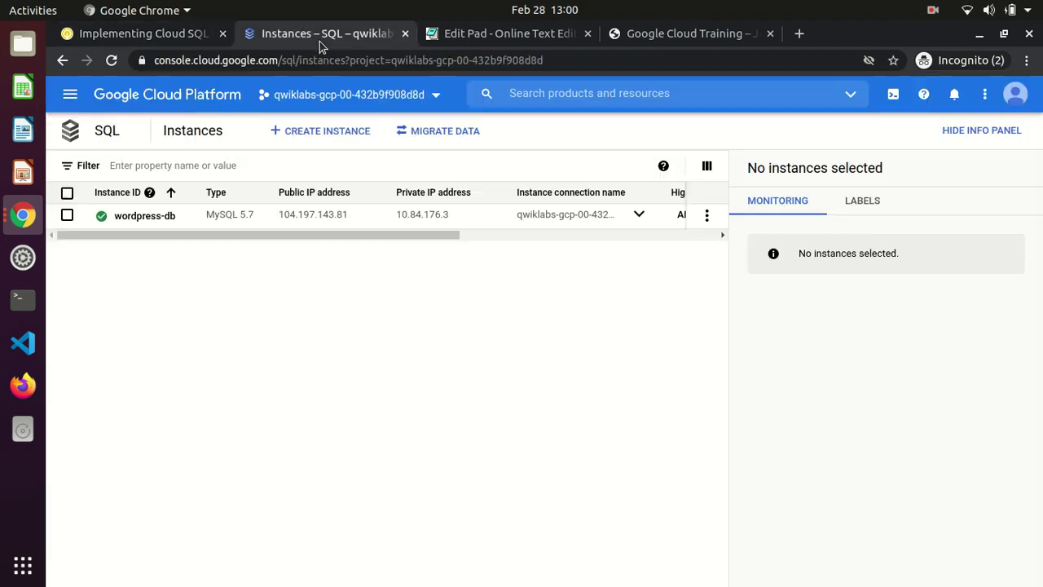
left_click(124, 218)
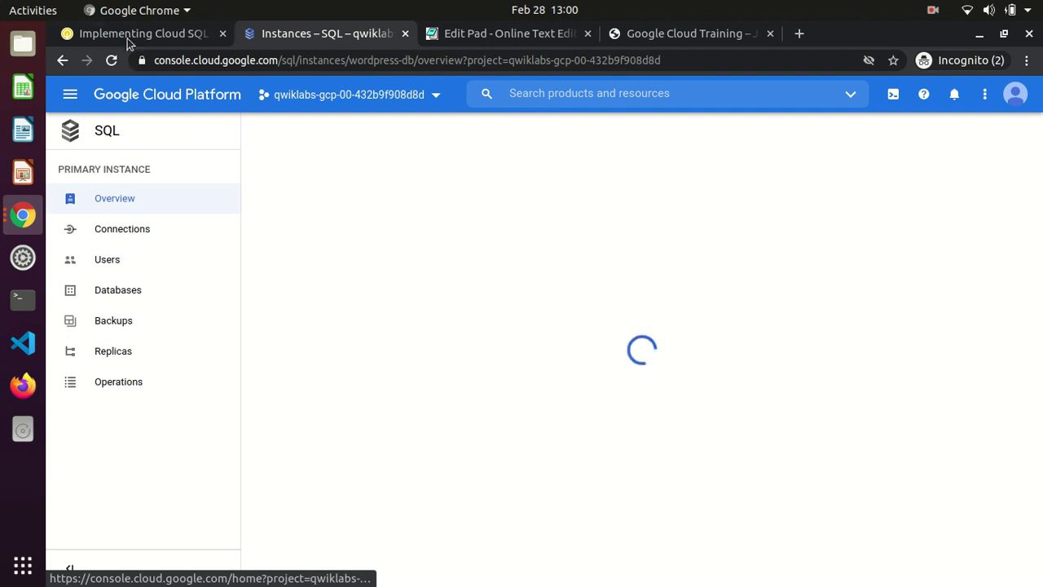
left_click(90, 34)
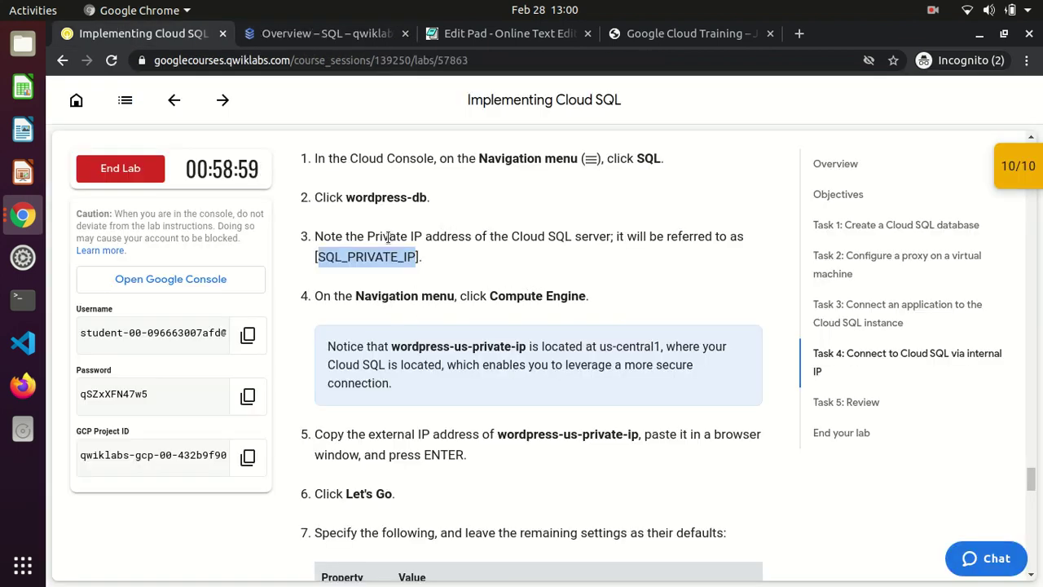
left_click(334, 37)
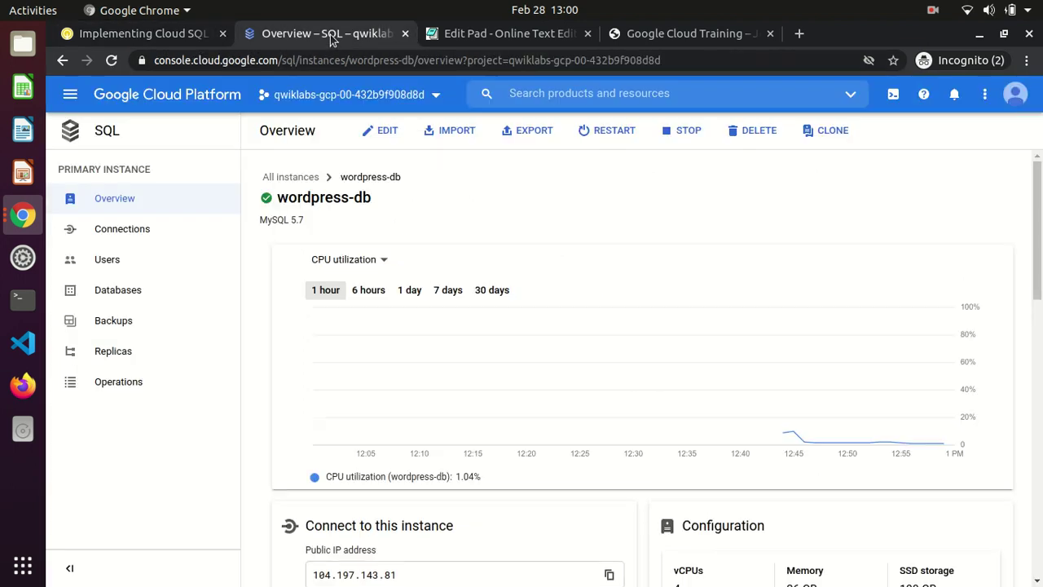
Copy the private IP 10.84.176.3 and paste it into Edit Pad
left_click_drag(1037, 190, 1036, 269)
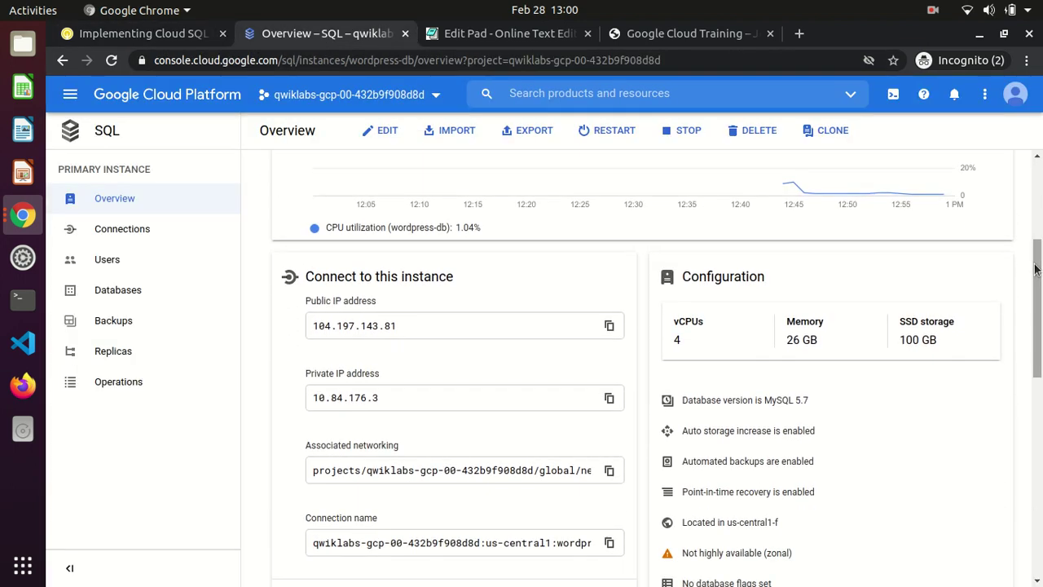
left_click(608, 399)
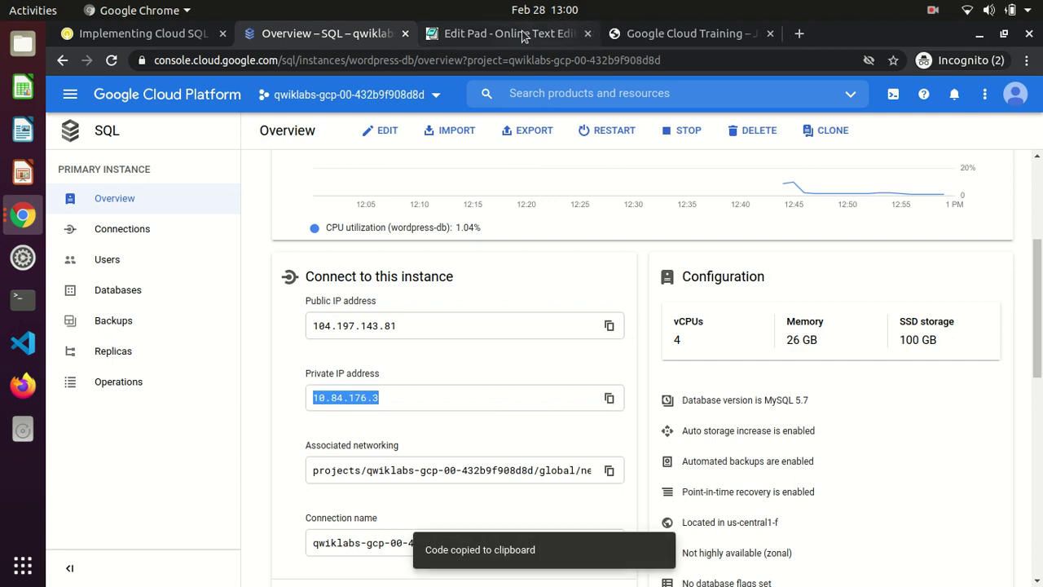
left_click(530, 34)
key("ctrl+v")
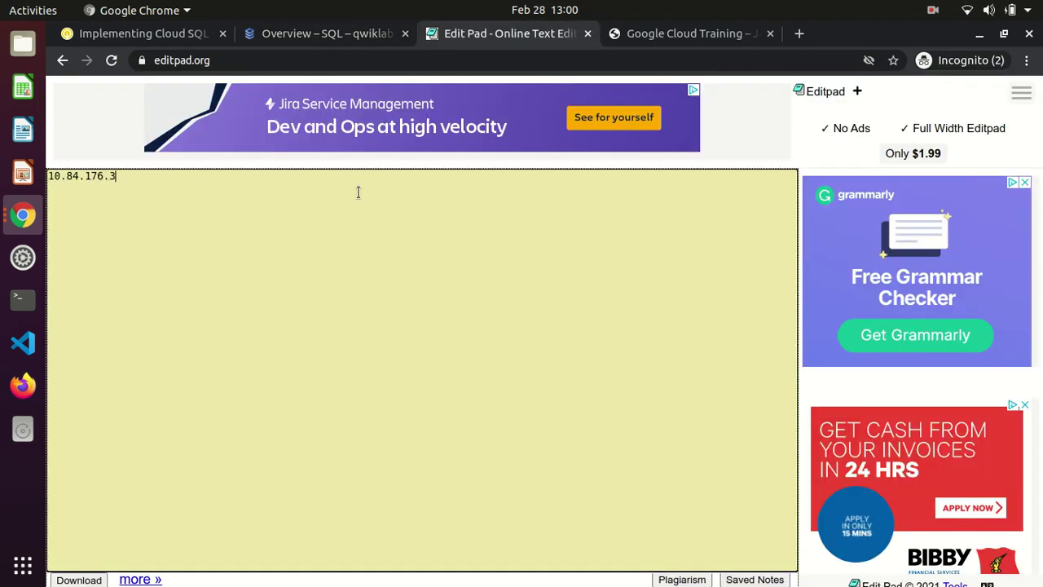
left_click(169, 32)
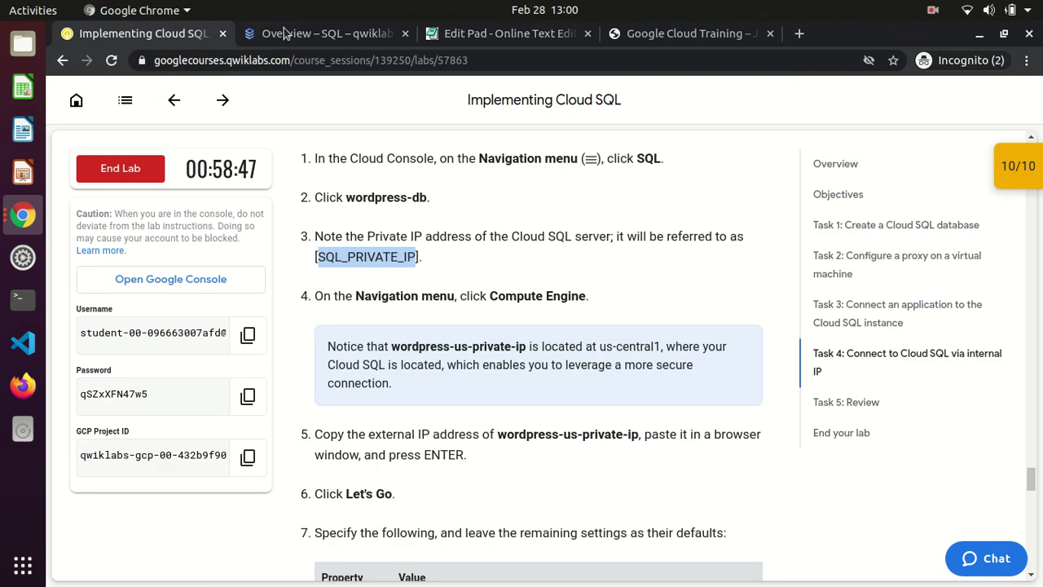
Review the Task 4 notes on wordpress-us-private-ip's region and external IP, then return to wordpress-db's overview
left_click(320, 34)
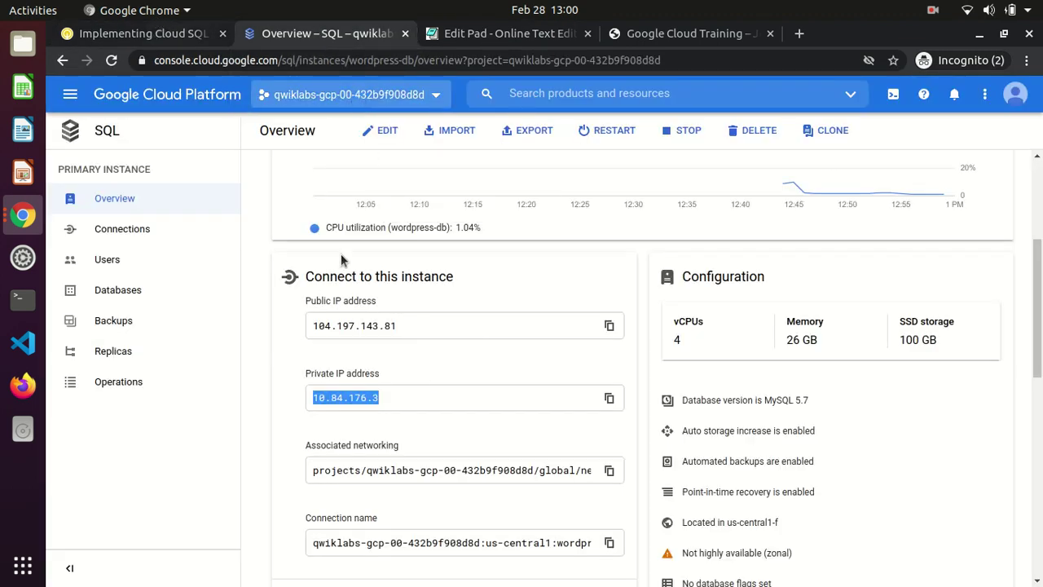
left_click(143, 32)
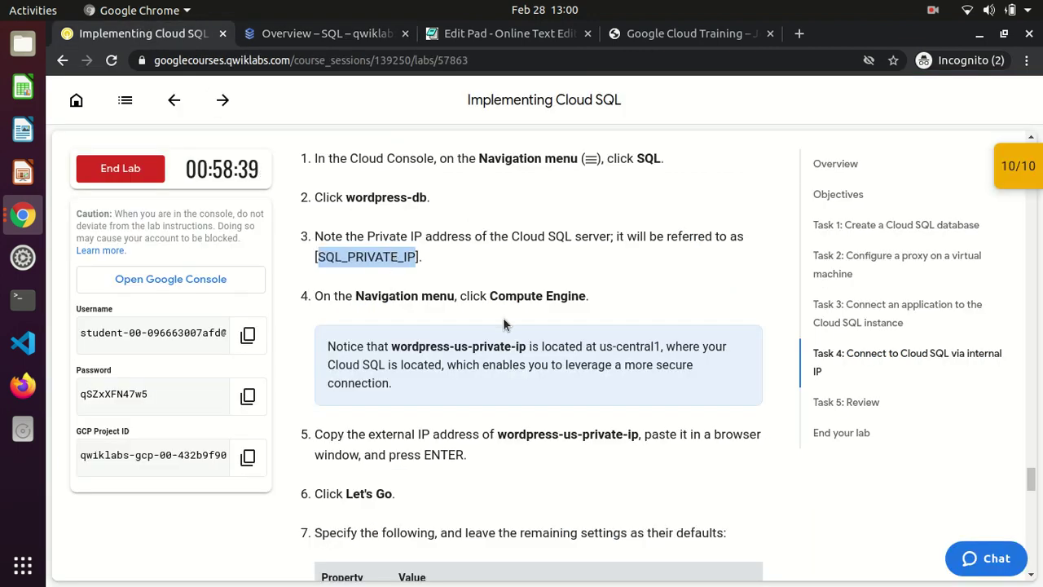
left_click_drag(394, 351, 527, 349)
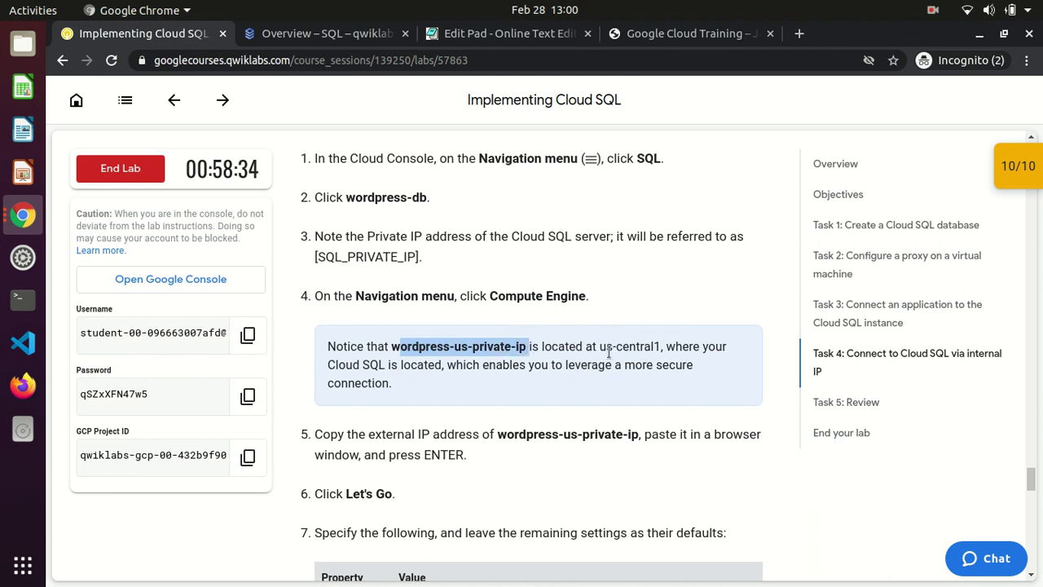
left_click_drag(386, 365, 331, 346)
left_click_drag(368, 434, 640, 438)
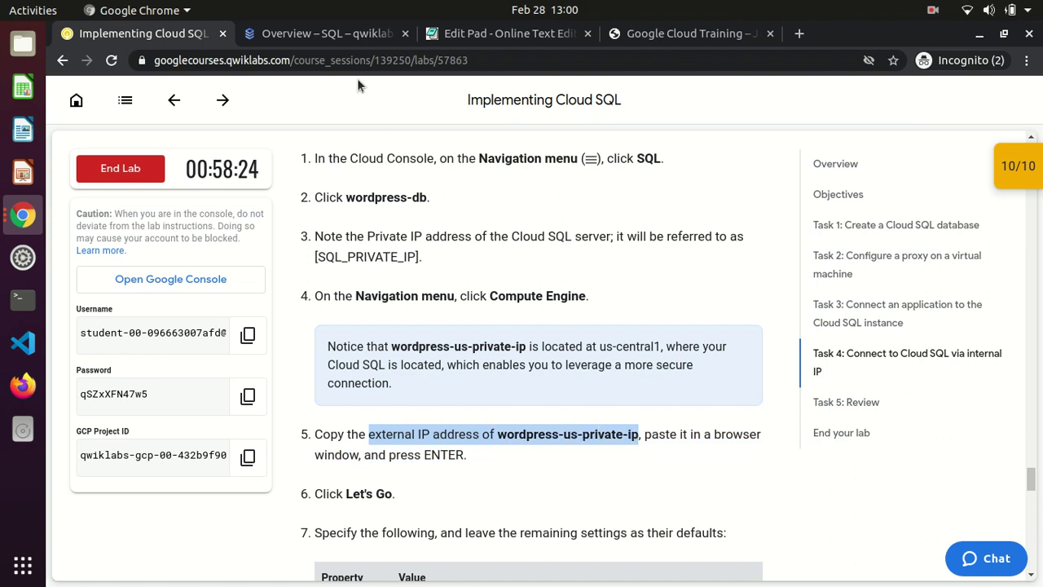
left_click(334, 33)
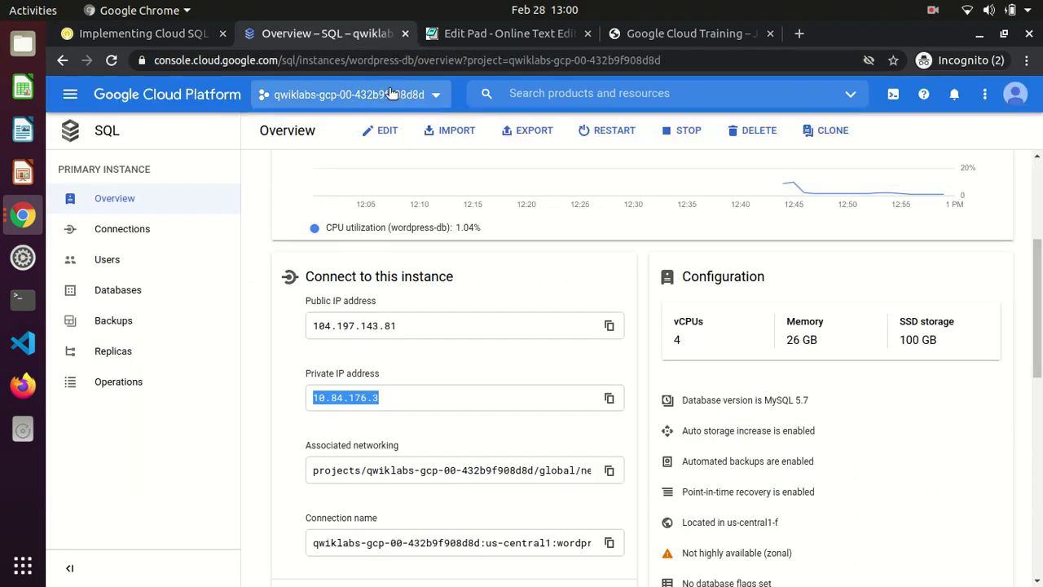
Copy the external IP of wordpress-us-private-ip from the Compute Engine VM instances list
left_click(71, 94)
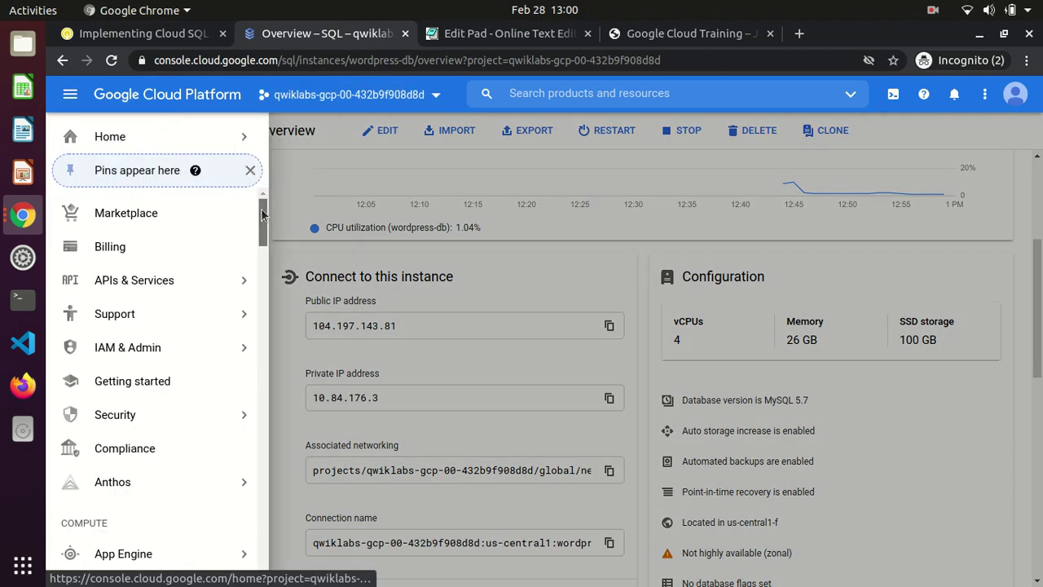
scroll(232, 326, "down", 3)
mouse_move(217, 418)
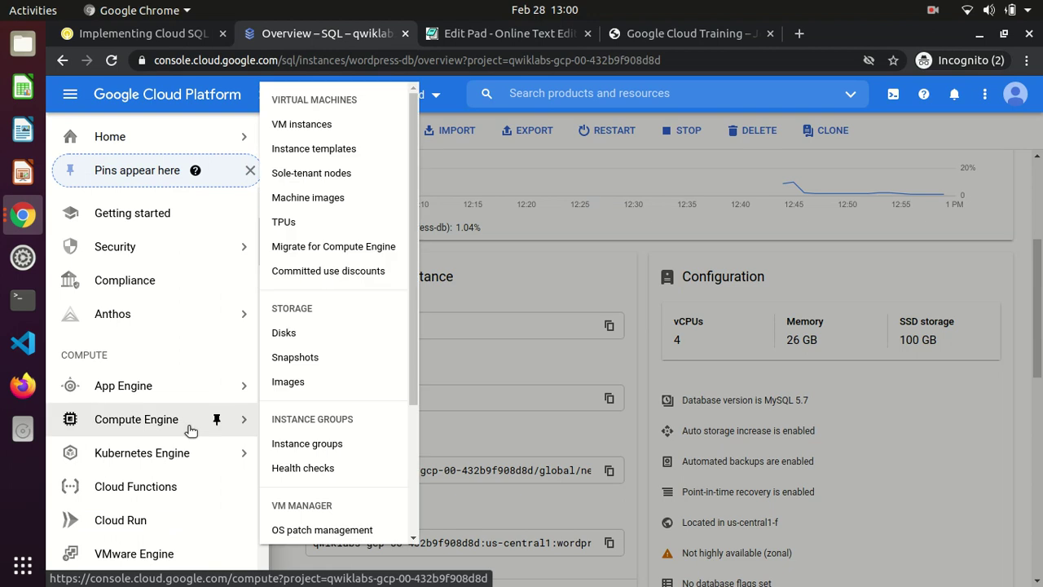
left_click(357, 124)
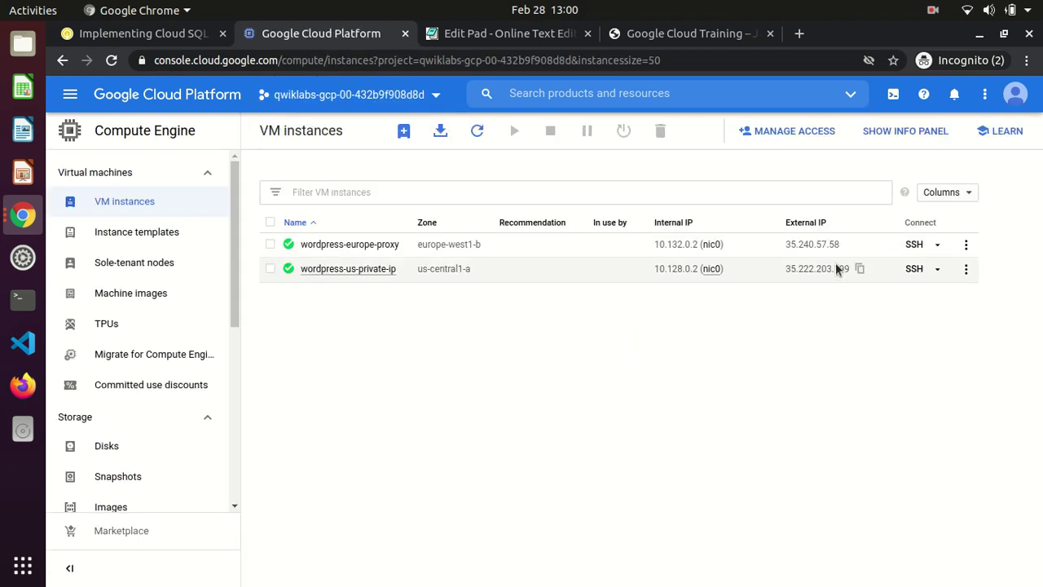
left_click_drag(489, 269, 417, 270)
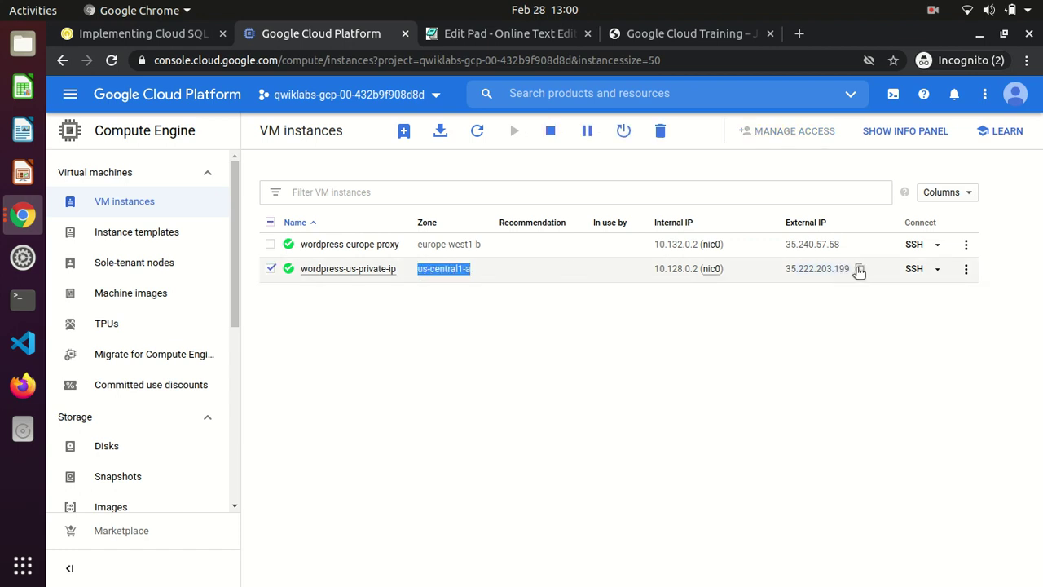
left_click(859, 269)
Load the copied external IP 35.222.203.199 in the browser tab
left_click(655, 43)
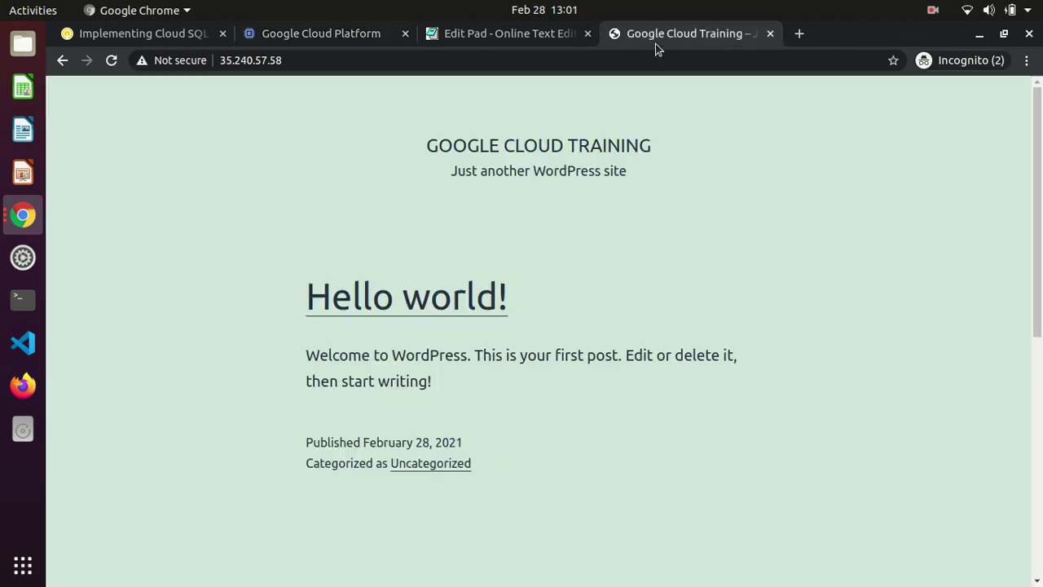
left_click(599, 65)
key("ctrl+v")
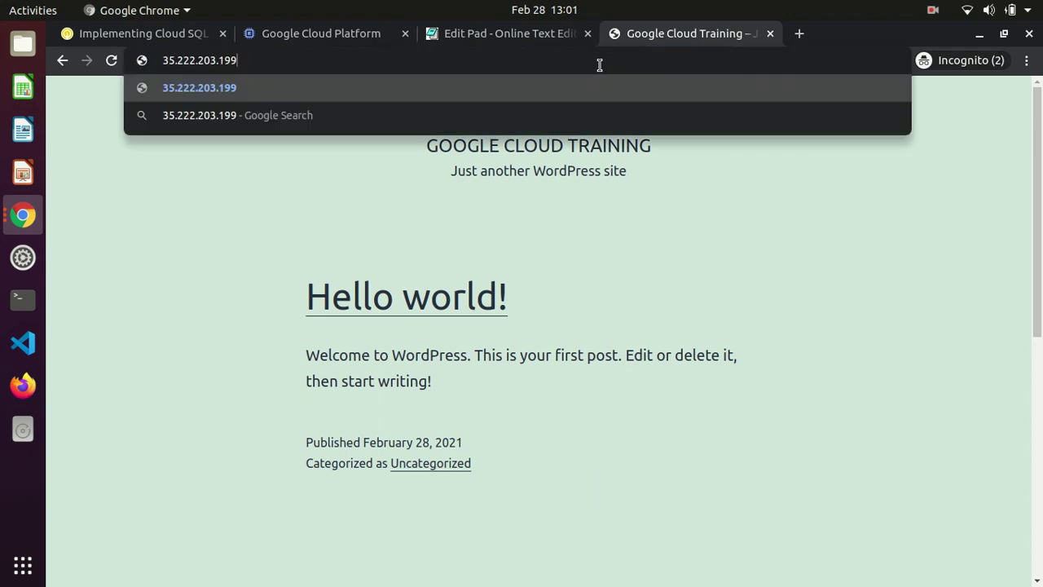
key("Return")
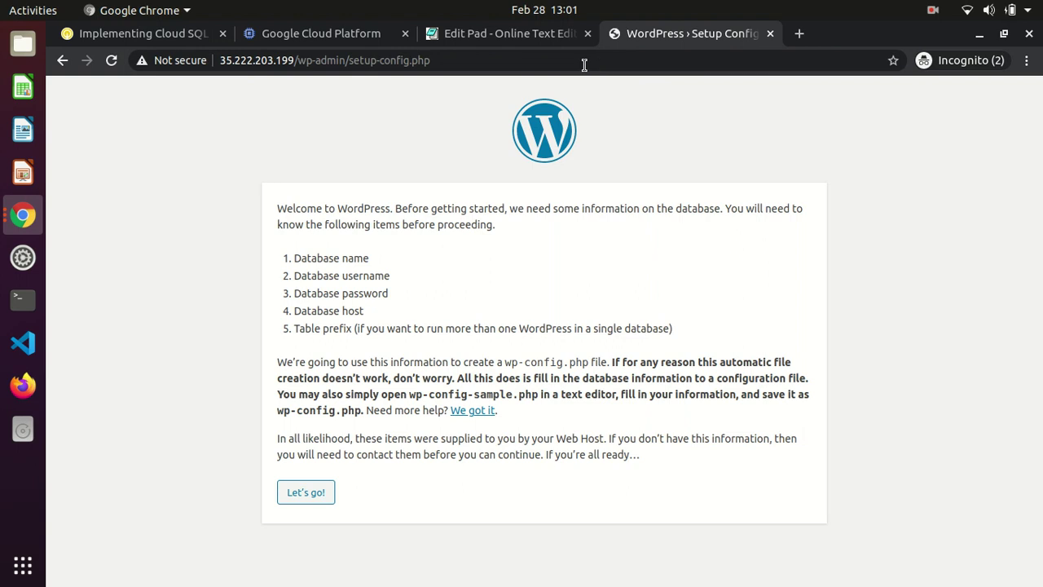
left_click(131, 38)
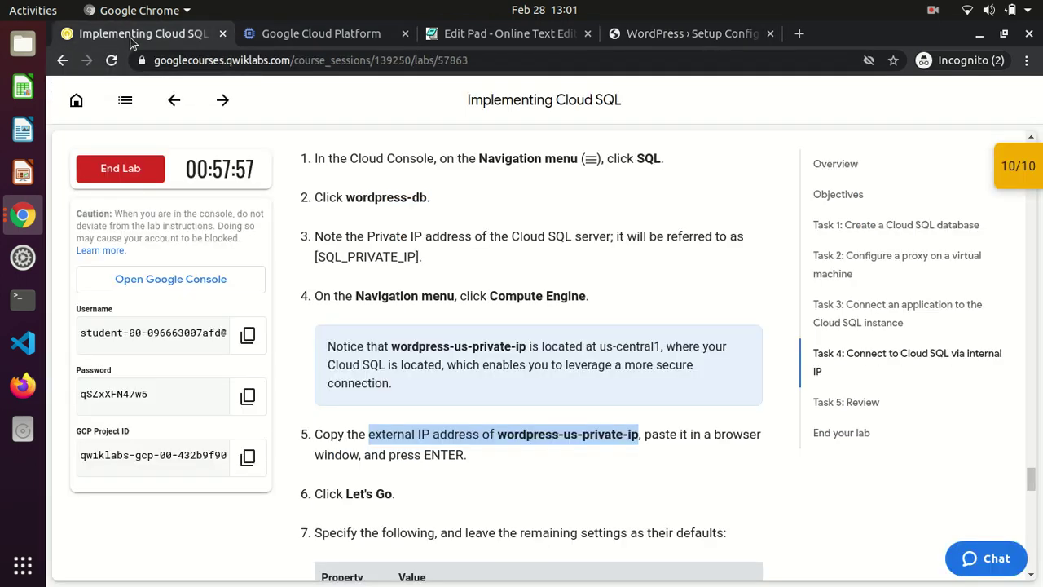
left_click(526, 481)
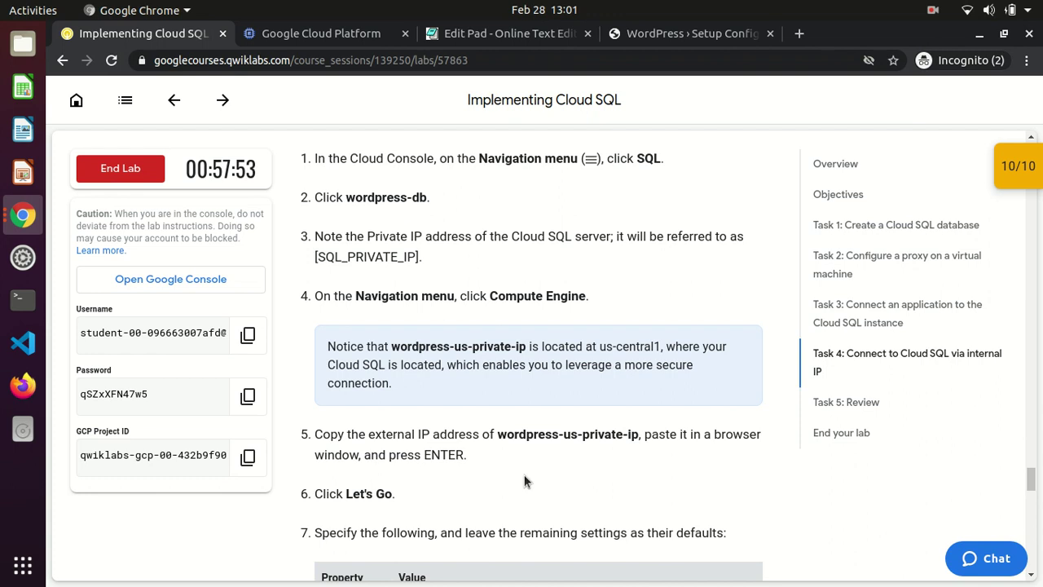
scroll(525, 481, "down", 5)
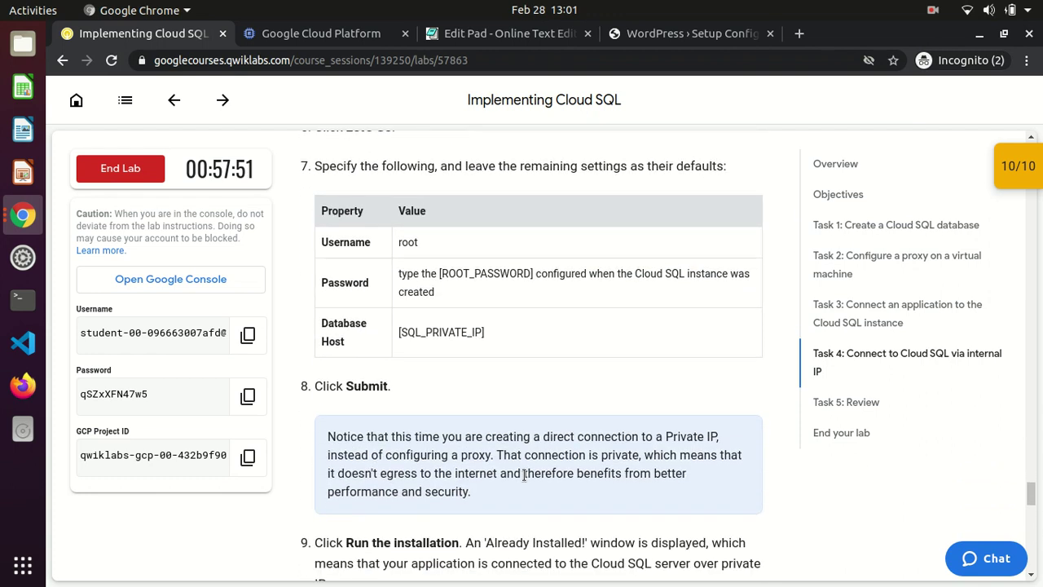
scroll(524, 475, "down", 1)
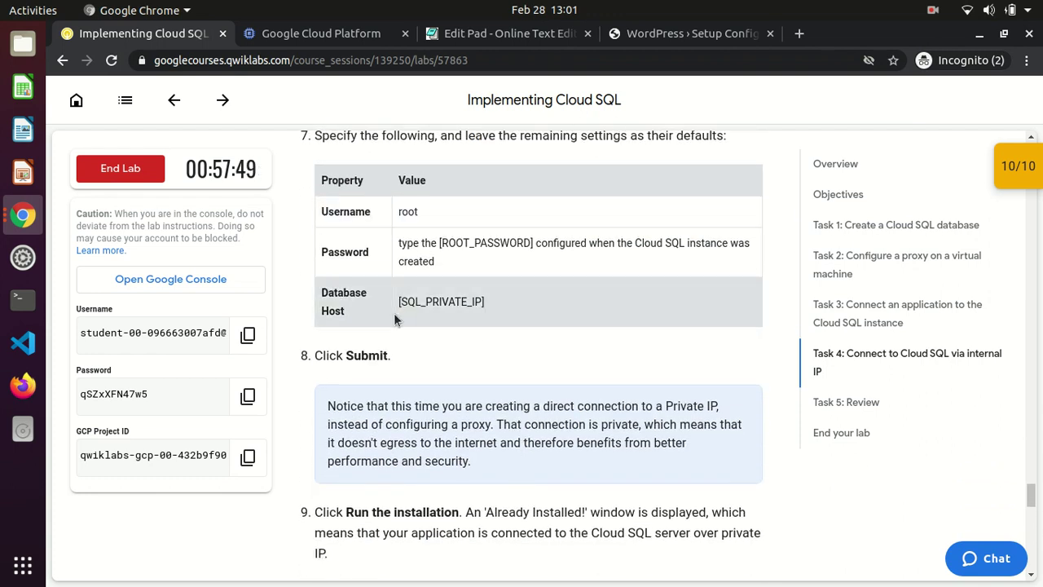
left_click(656, 37)
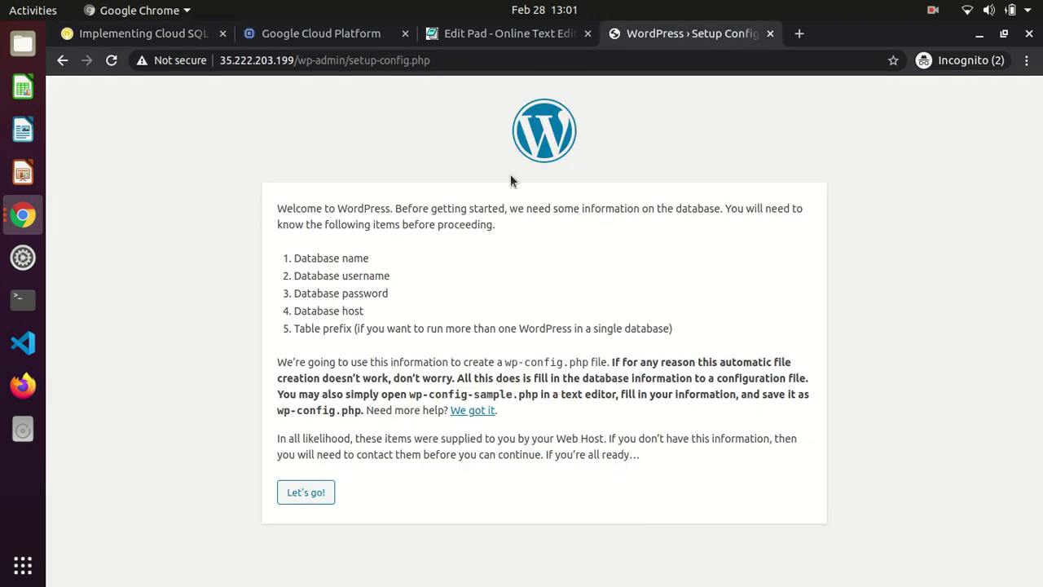
Begin the WordPress database setup and set the Username to root
left_click(306, 493)
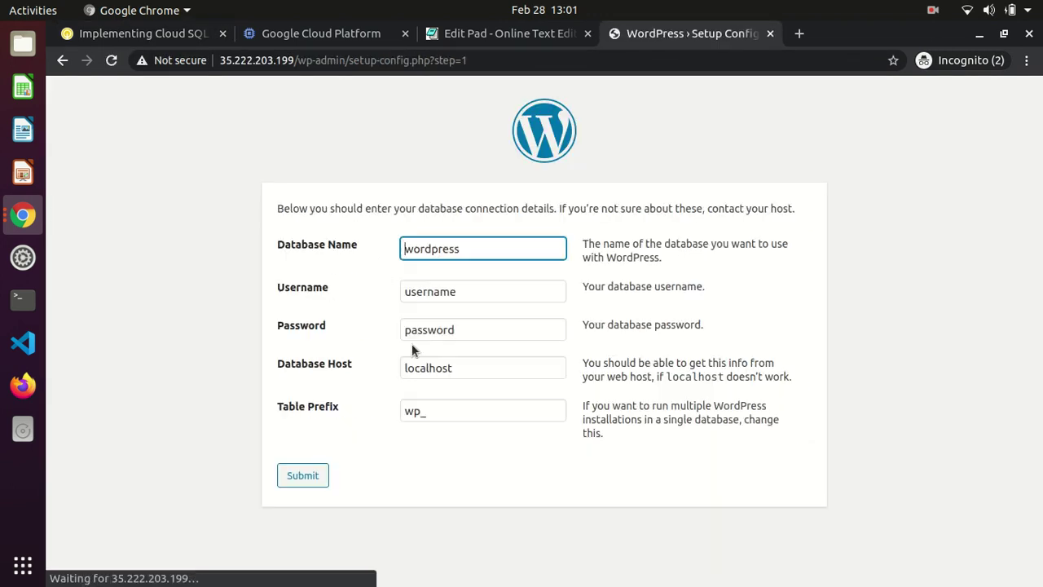
left_click(454, 291)
double_click(453, 291)
type("roo")
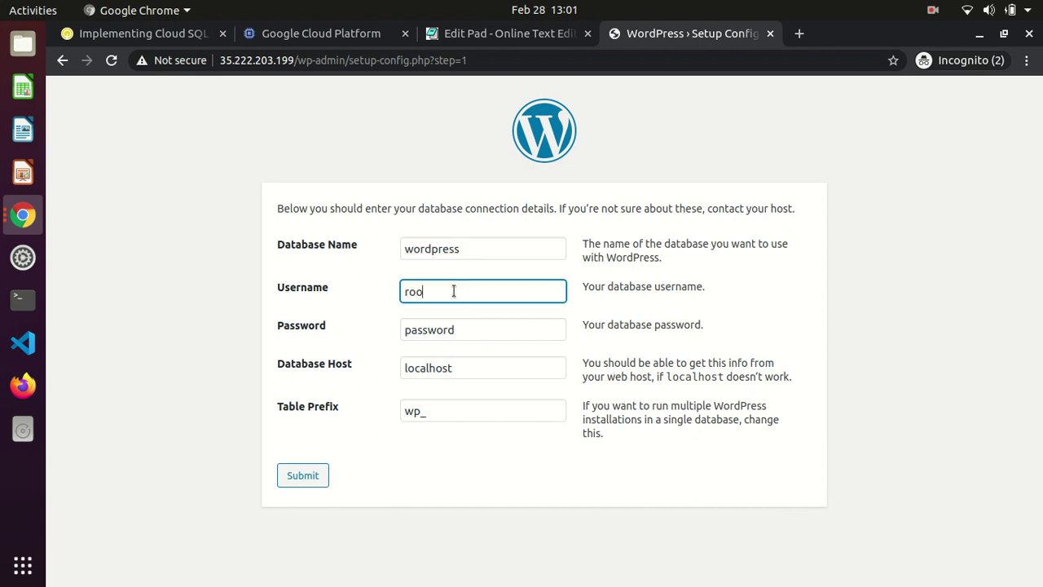
Set Database Host to private IP 10.84.176.3, submit, and run the installation
left_click(473, 374)
double_click(401, 375)
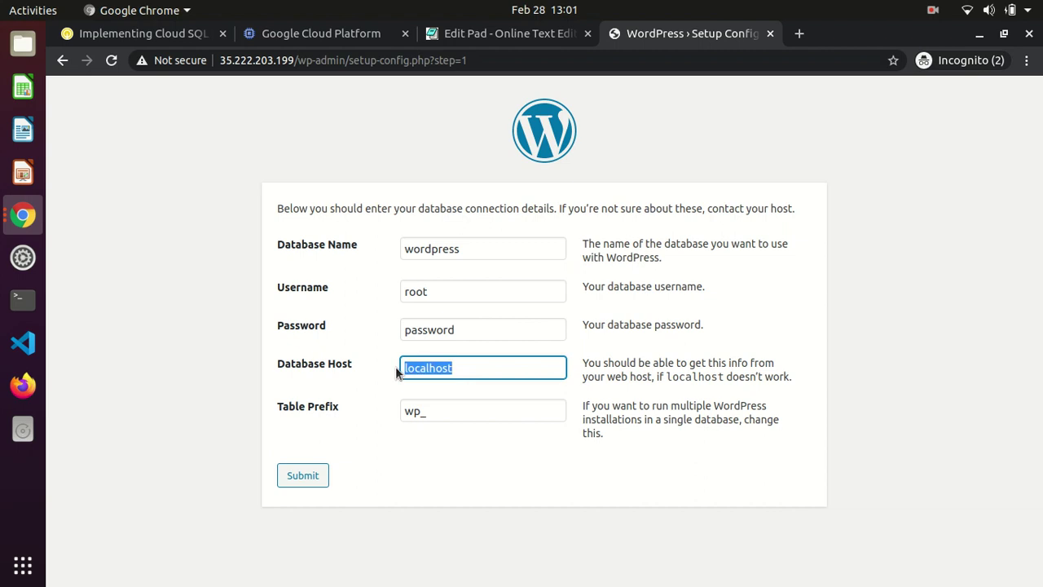
left_click(477, 35)
key("ctrl+a")
key("ctrl+c")
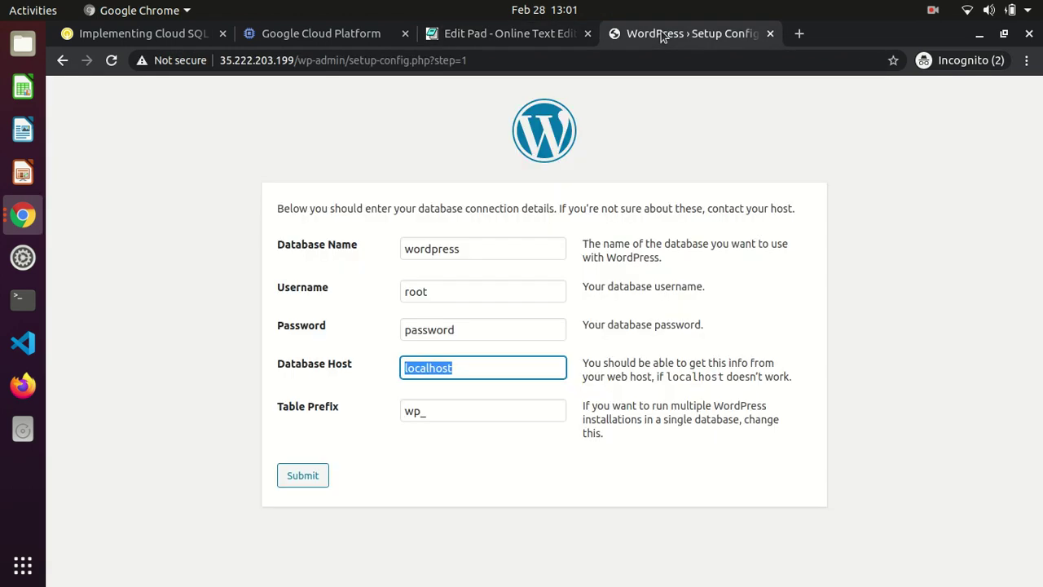
left_click(658, 33)
key("ctrl+v")
left_click(306, 476)
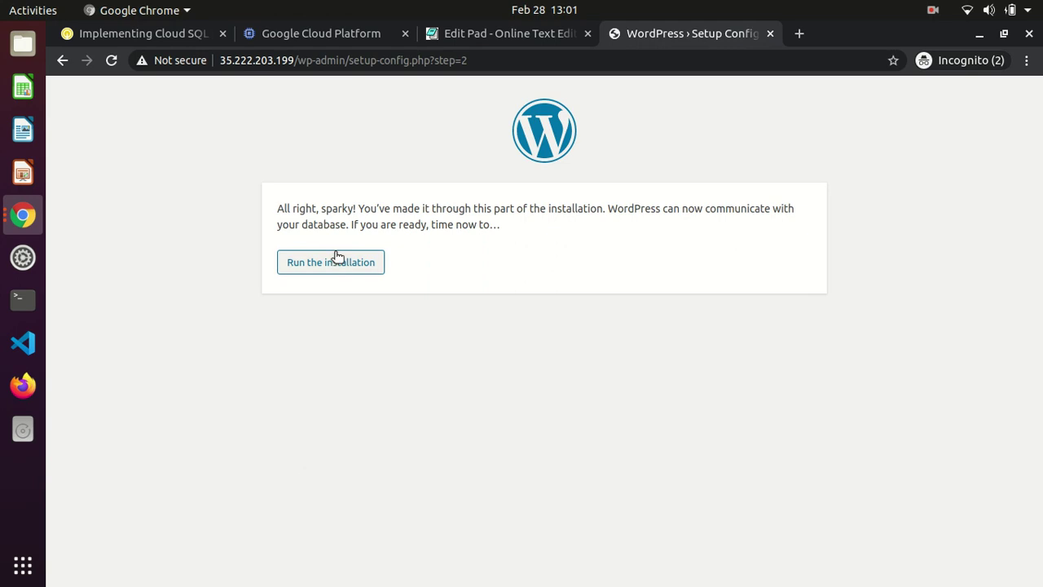
left_click(326, 261)
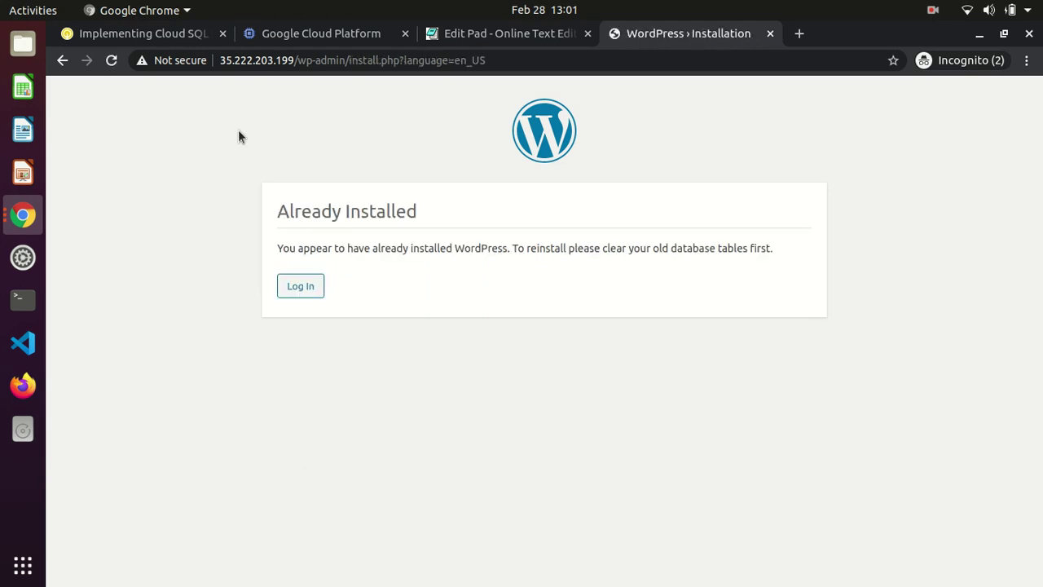
Trim the address to 35.222.203.199 and load the blog home page with its Hello world! post
left_click(498, 65)
left_click(498, 67)
key("BackSpace")
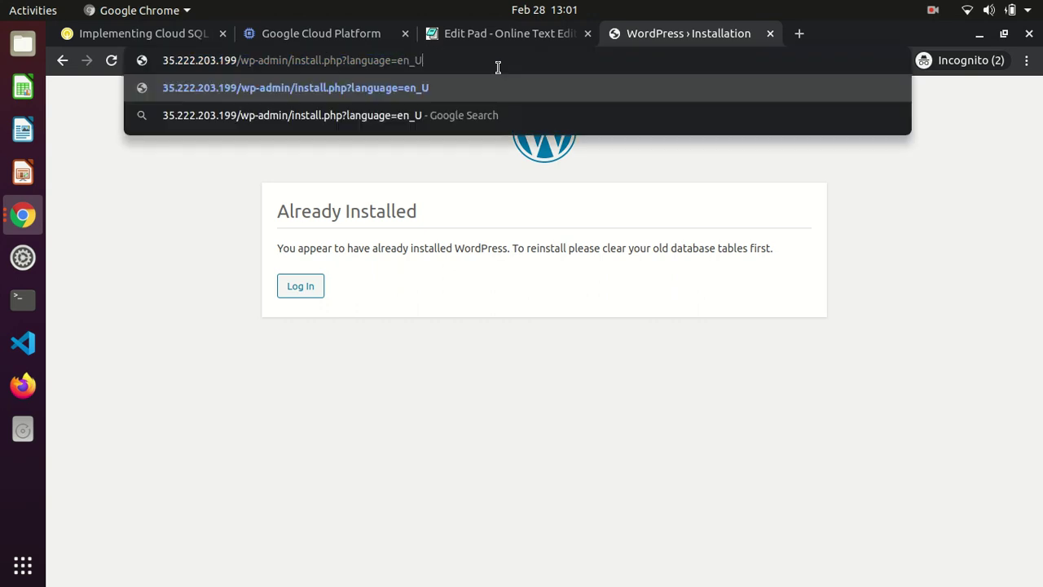
key("BackSpace")
key("BackSpace")
key("BackSpace")
key("BackSpace")
key("BackSpace")
key("BackSpace")
key("BackSpace")
key("BackSpace")
key("BackSpace")
key("BackSpace")
key("BackSpace")
key("BackSpace")
key("BackSpace")
key("BackSpace")
key("BackSpace")
key("BackSpace")
key("BackSpace")
key("BackSpace")
key("BackSpace")
key("BackSpace")
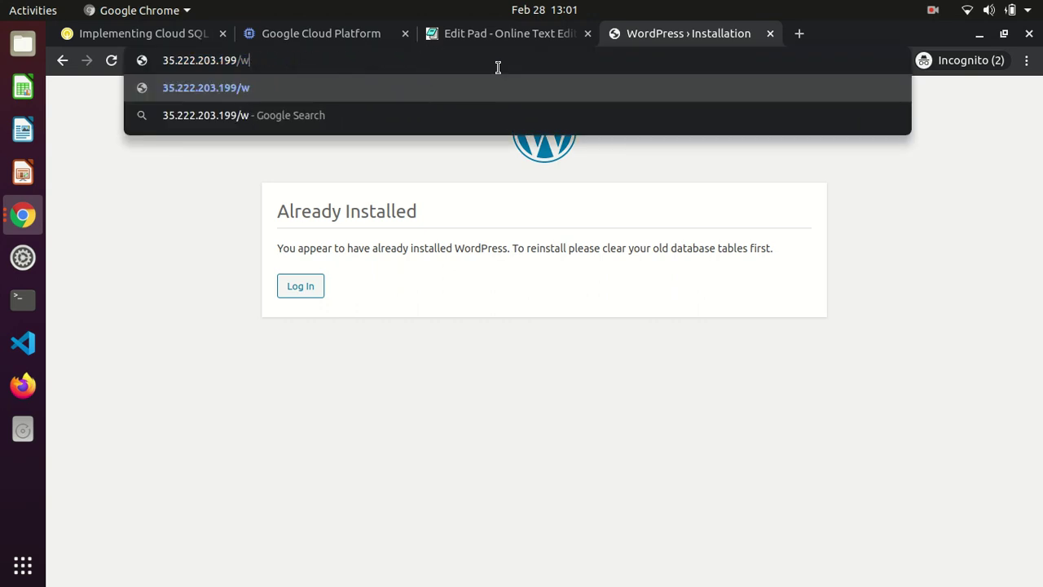
key("Return")
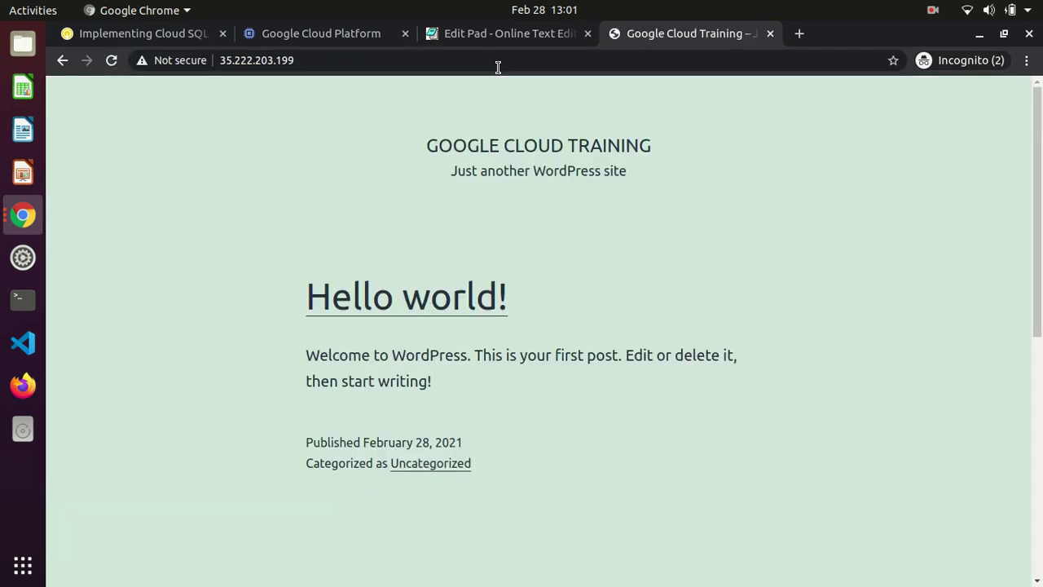
triple_click(529, 203)
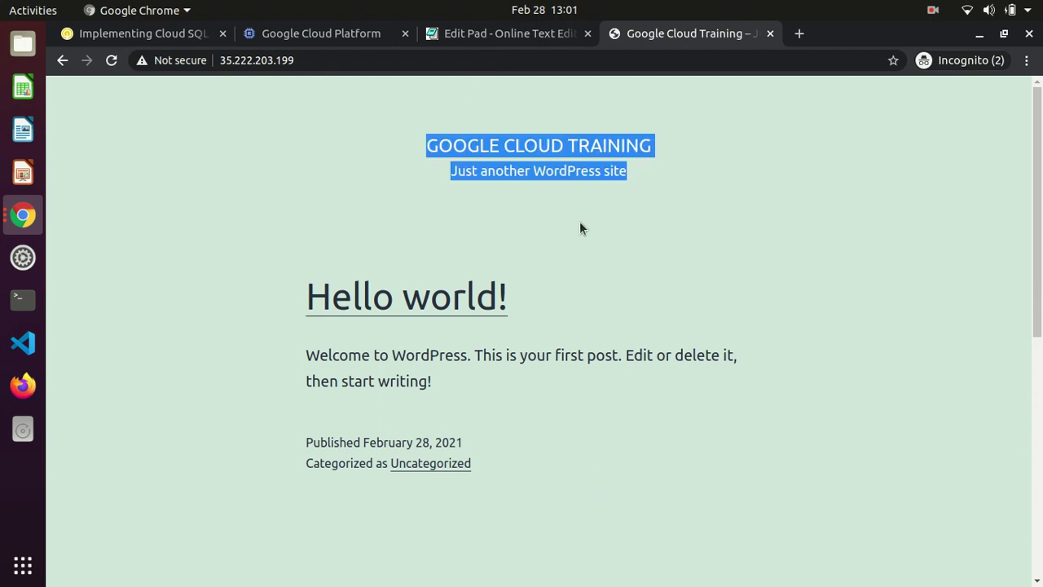
left_click(580, 221)
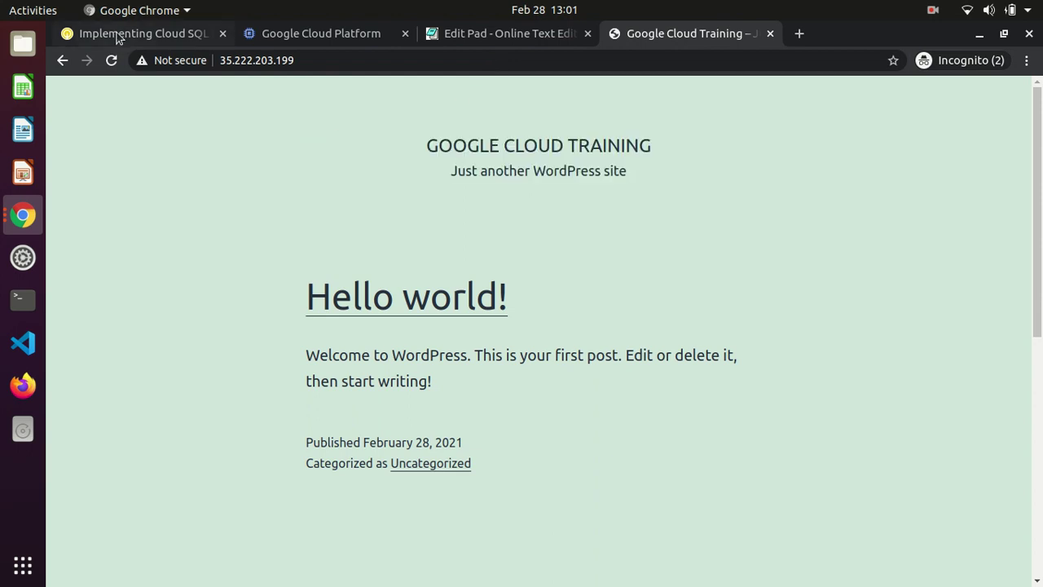
left_click(121, 36)
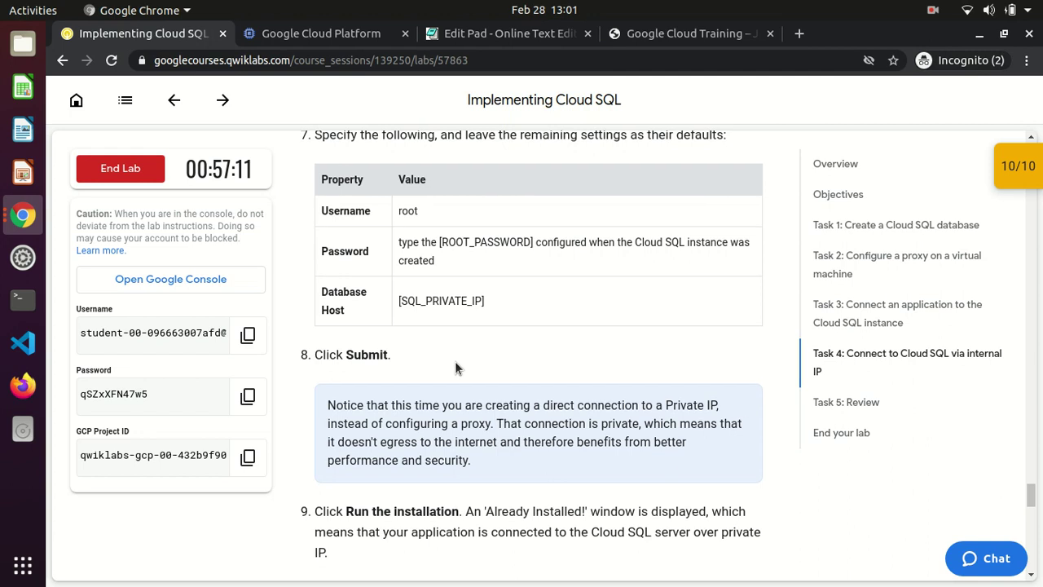
scroll(455, 366, "down", 3)
scroll(455, 361, "down", 3)
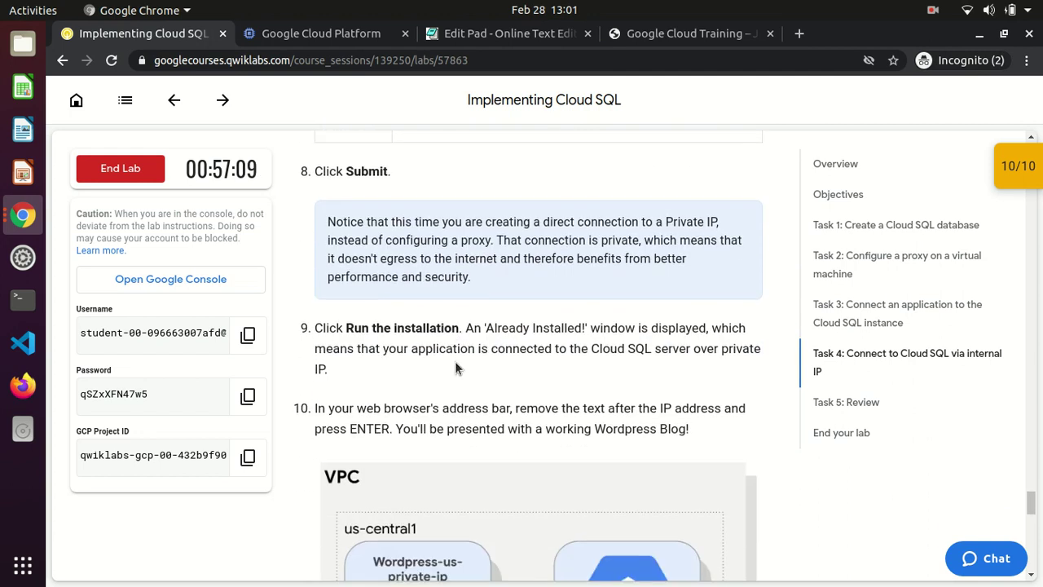
scroll(455, 363, "down", 7)
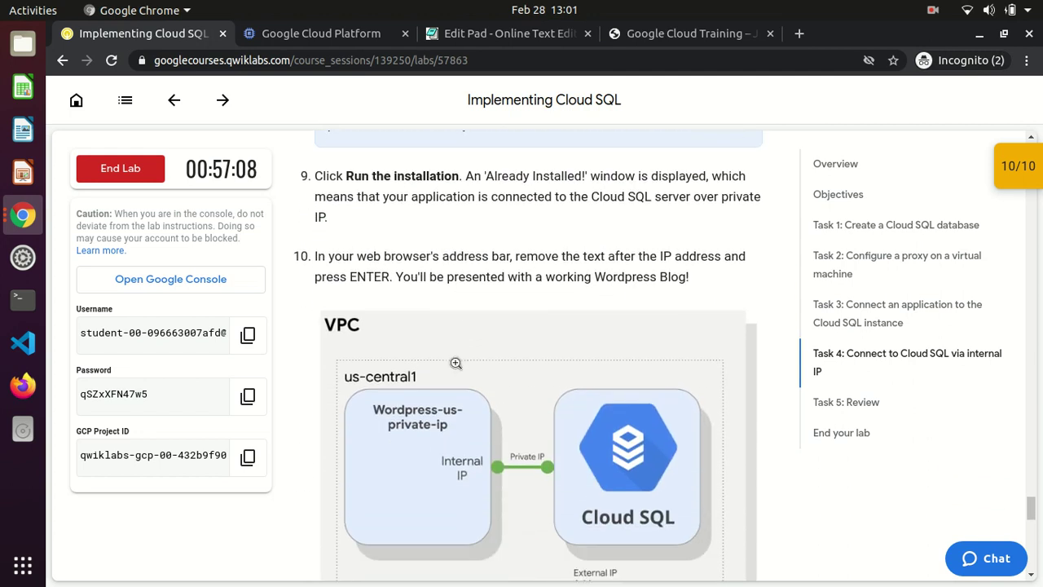
scroll(455, 361, "down", 14)
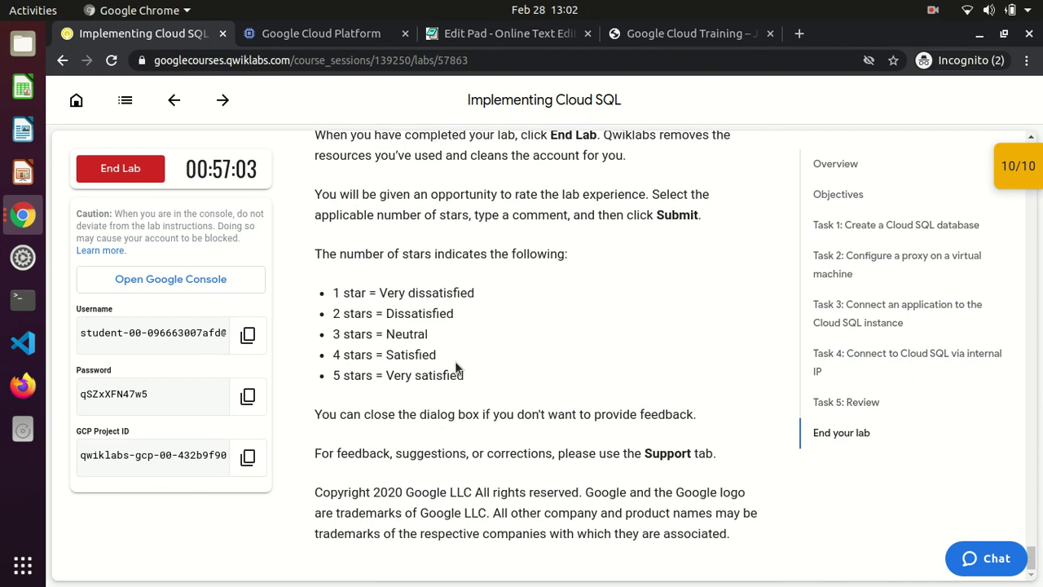
scroll(454, 361, "up", 6)
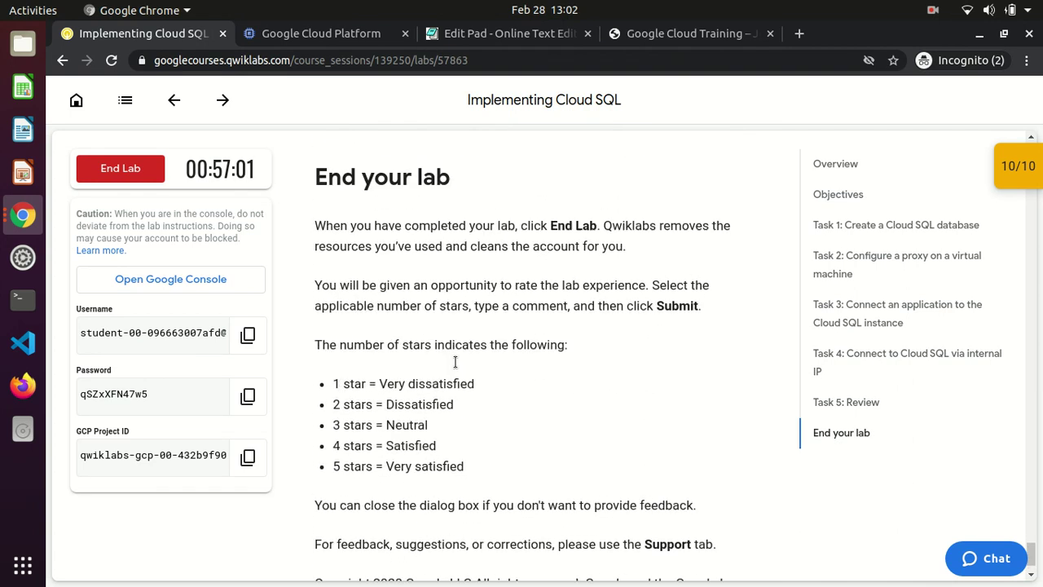
scroll(455, 361, "up", 9)
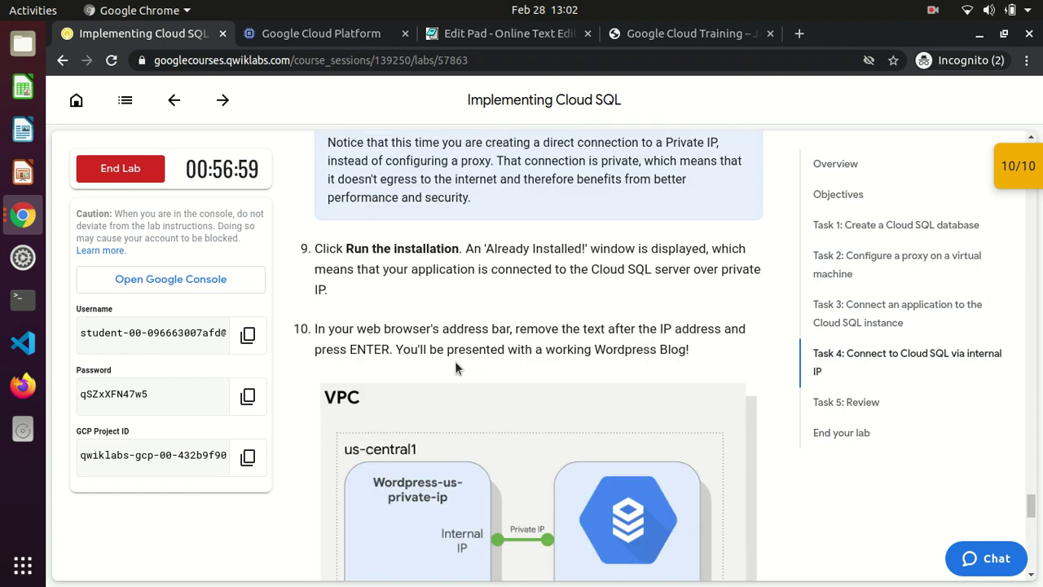
scroll(455, 361, "up", 2)
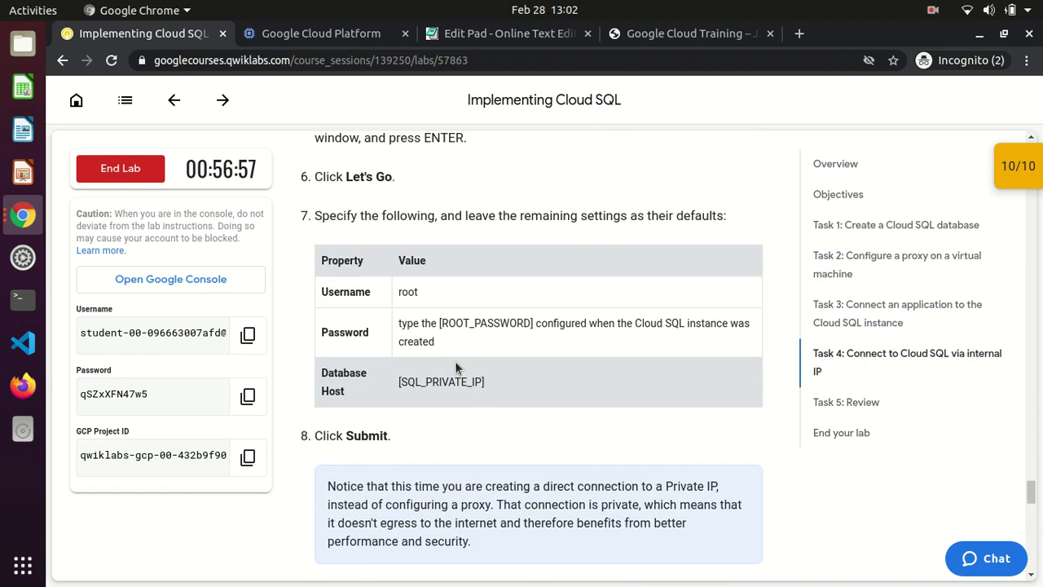
left_click_drag(324, 371, 471, 391)
left_click(473, 392)
scroll(474, 392, "down", 1)
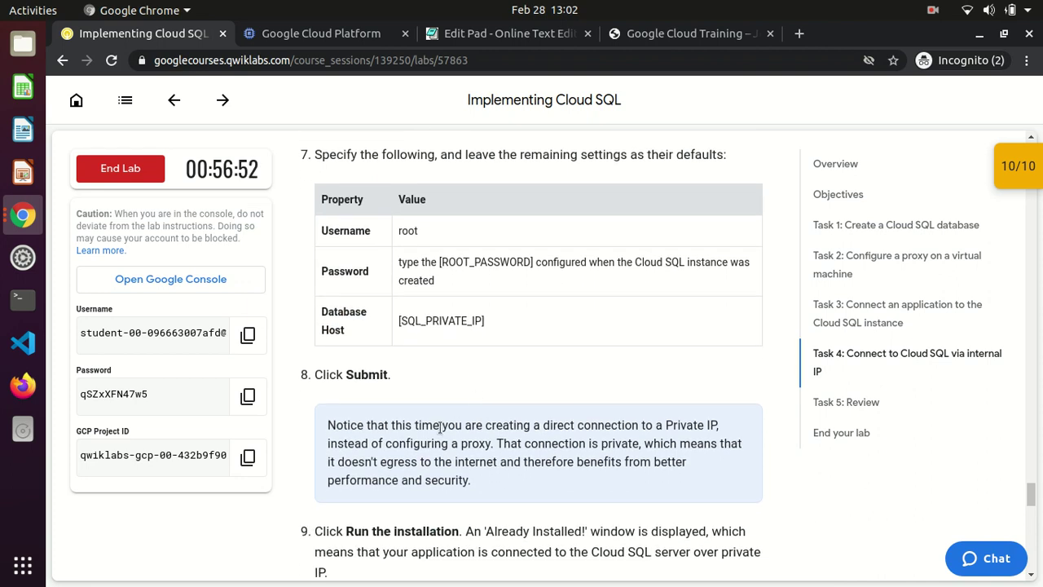
left_click_drag(442, 424, 722, 432)
left_click_drag(378, 443, 646, 448)
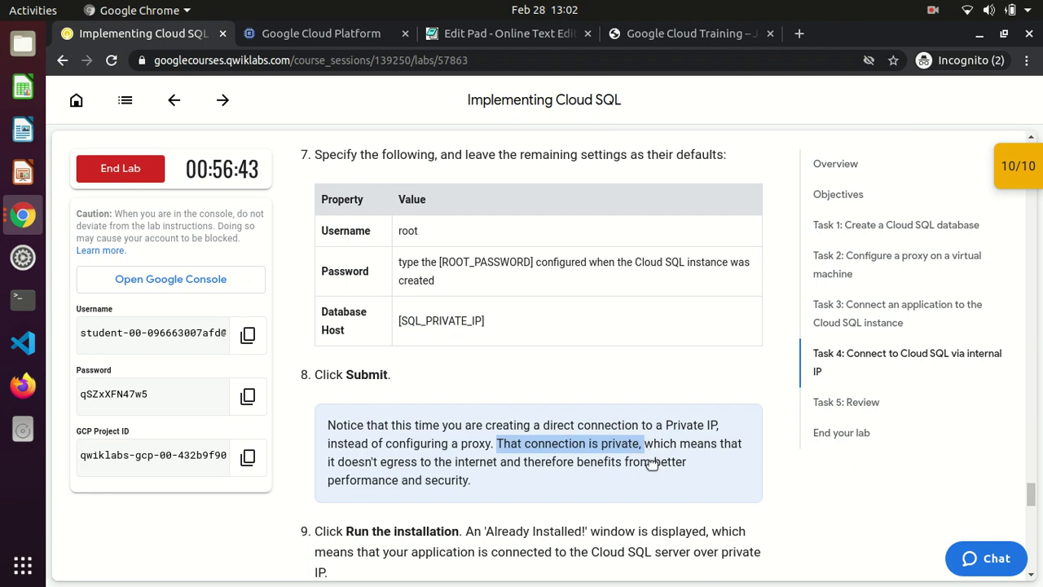
left_click_drag(651, 443, 539, 480)
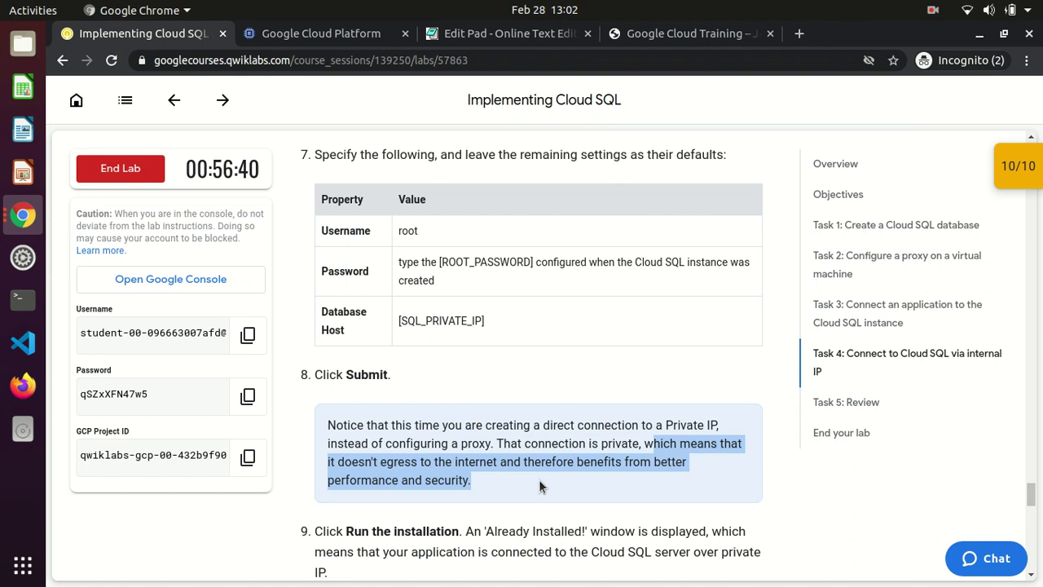
left_click(476, 479)
scroll(476, 477, "up", 1)
scroll(476, 478, "up", 5)
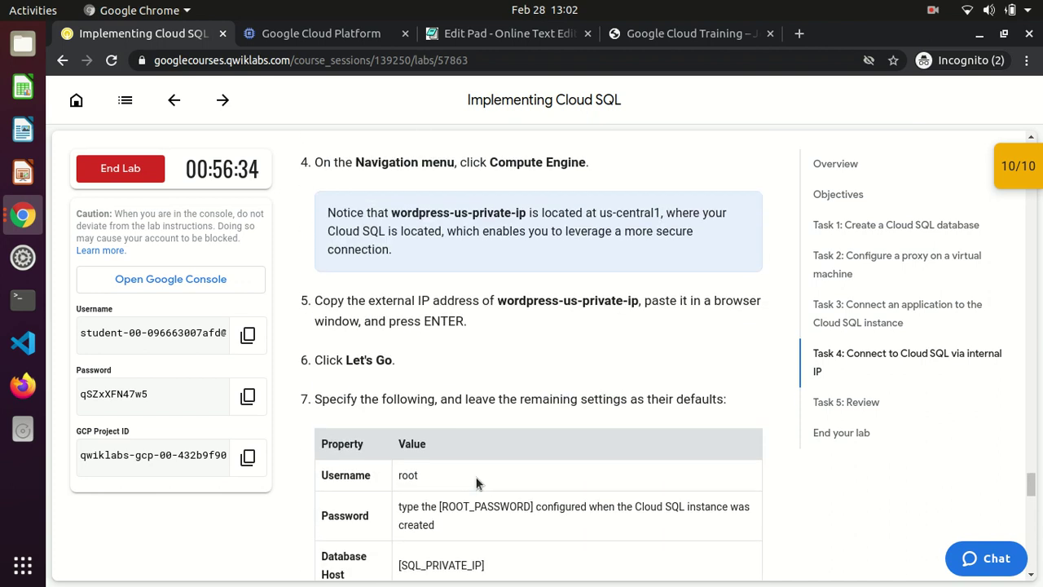
scroll(478, 483, "down", 7)
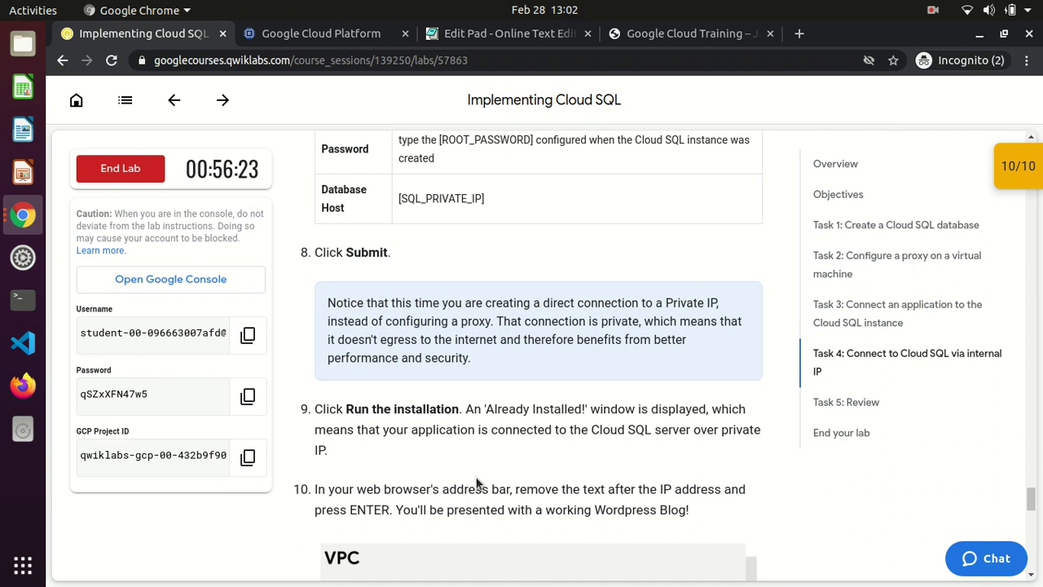
scroll(477, 483, "up", 5)
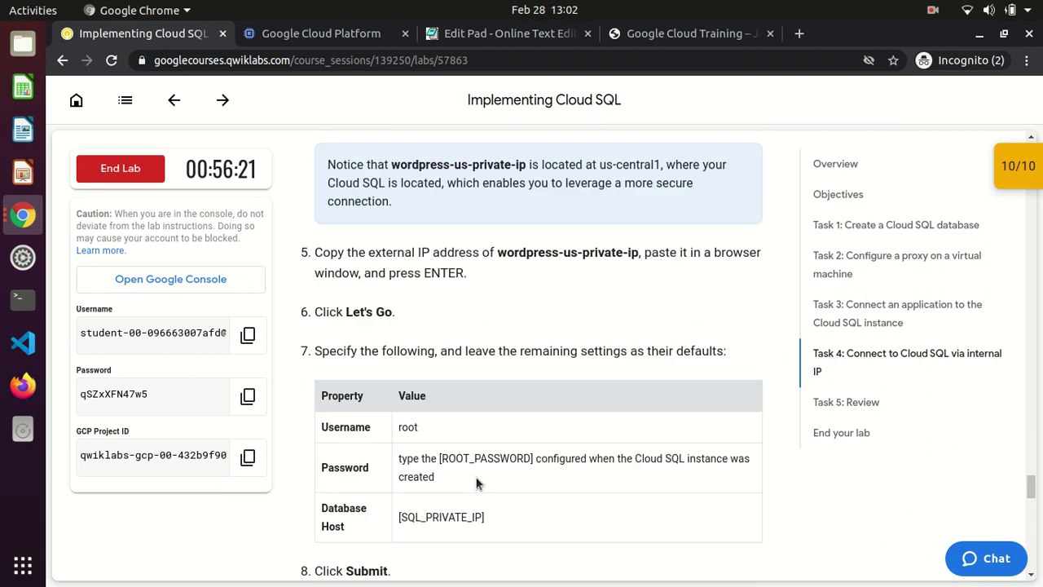
scroll(476, 483, "up", 7)
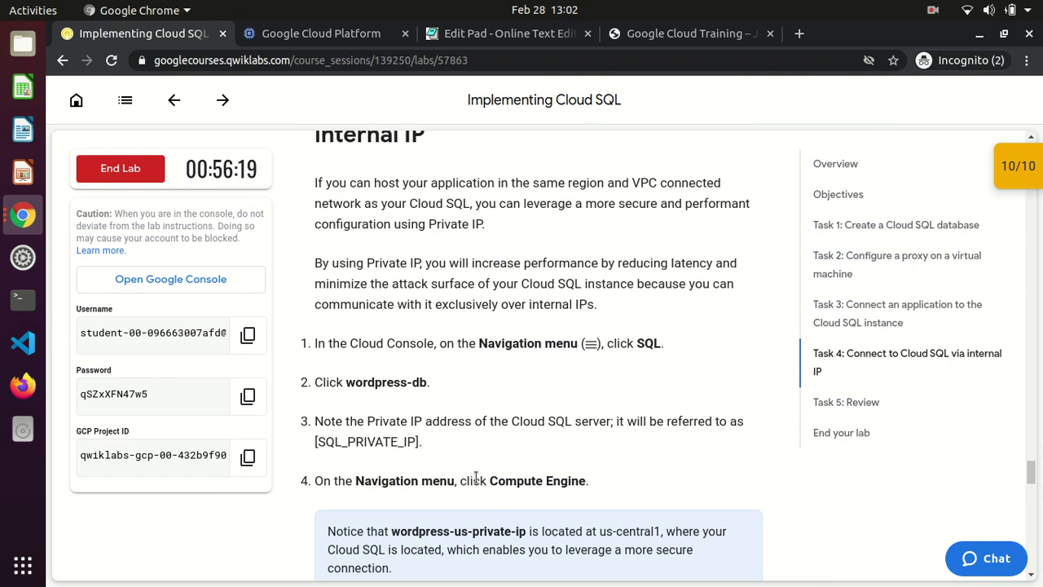
scroll(476, 479, "up", 8)
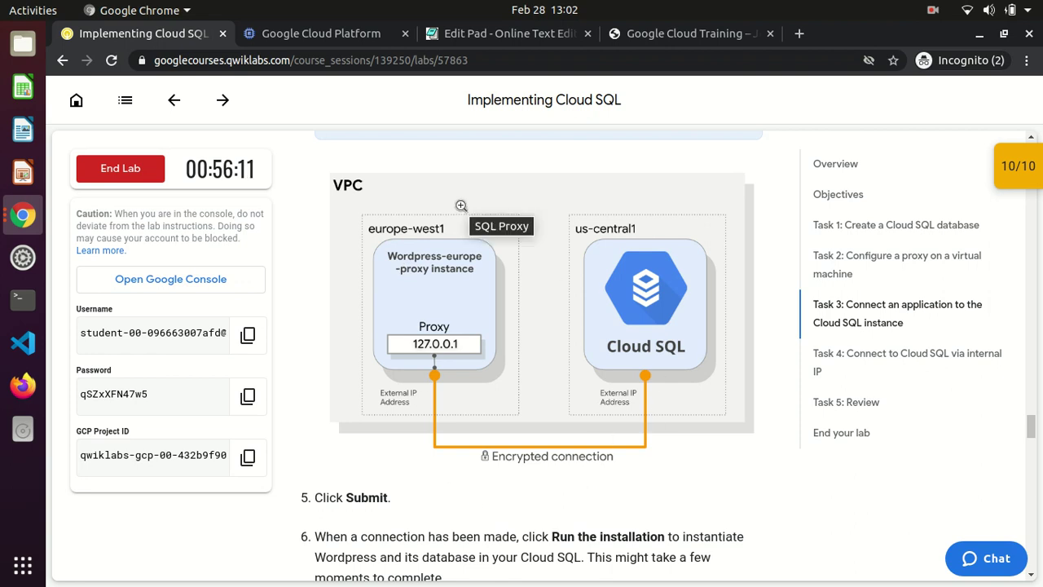
scroll(461, 205, "up", 1)
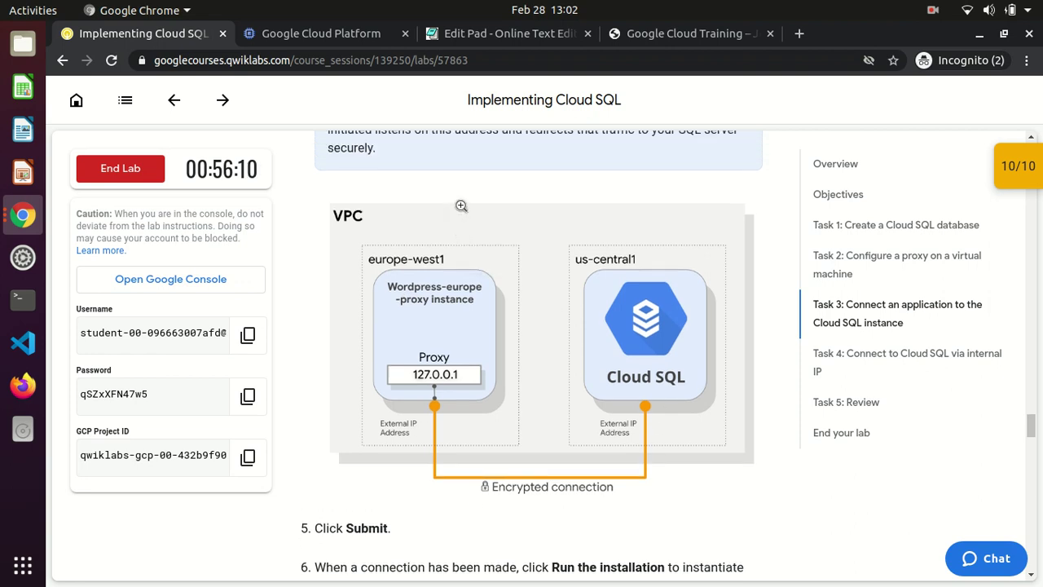
scroll(461, 206, "up", 3)
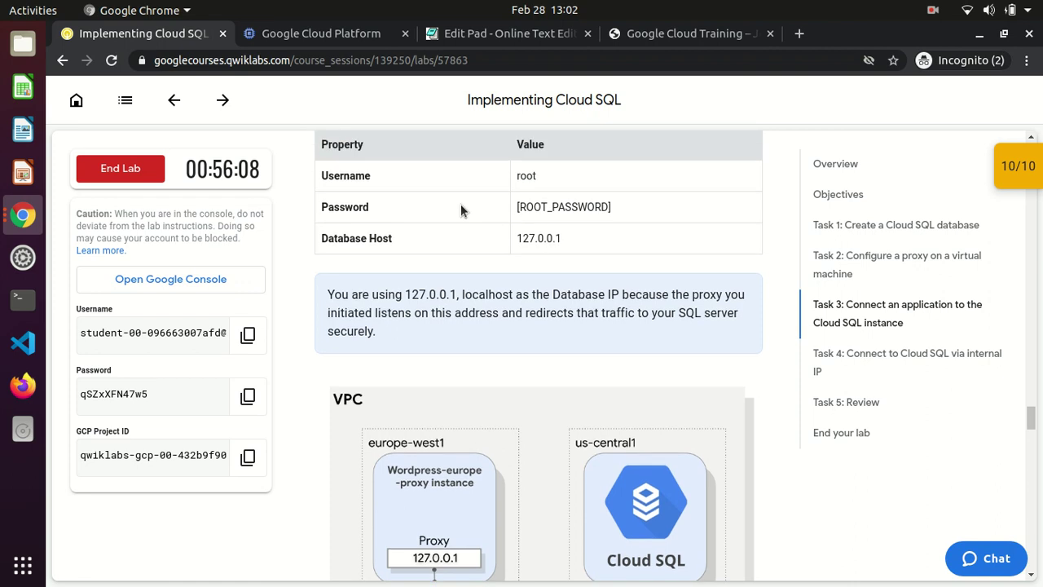
scroll(460, 210, "up", 1)
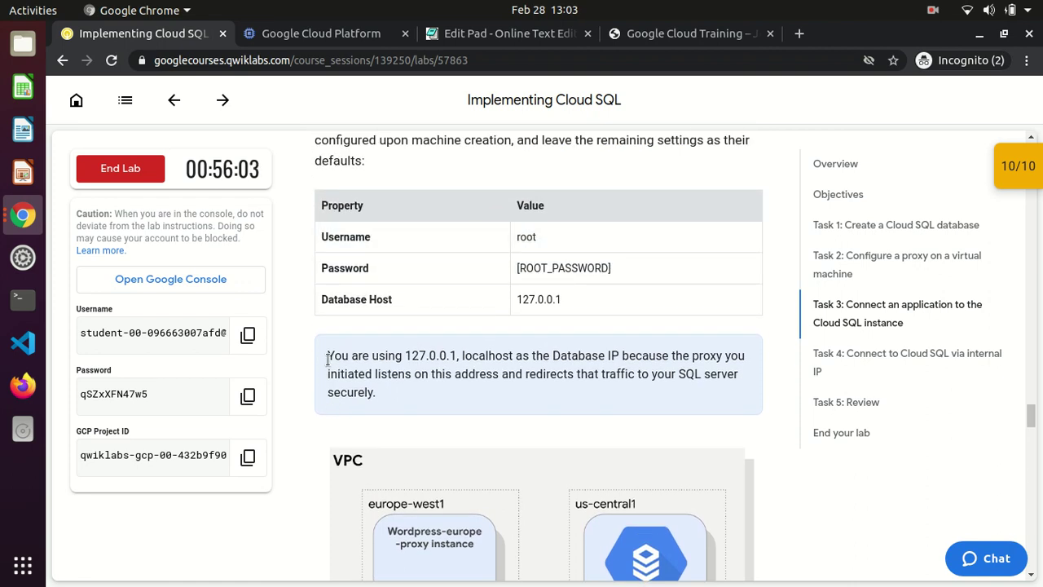
left_click_drag(328, 358, 702, 395)
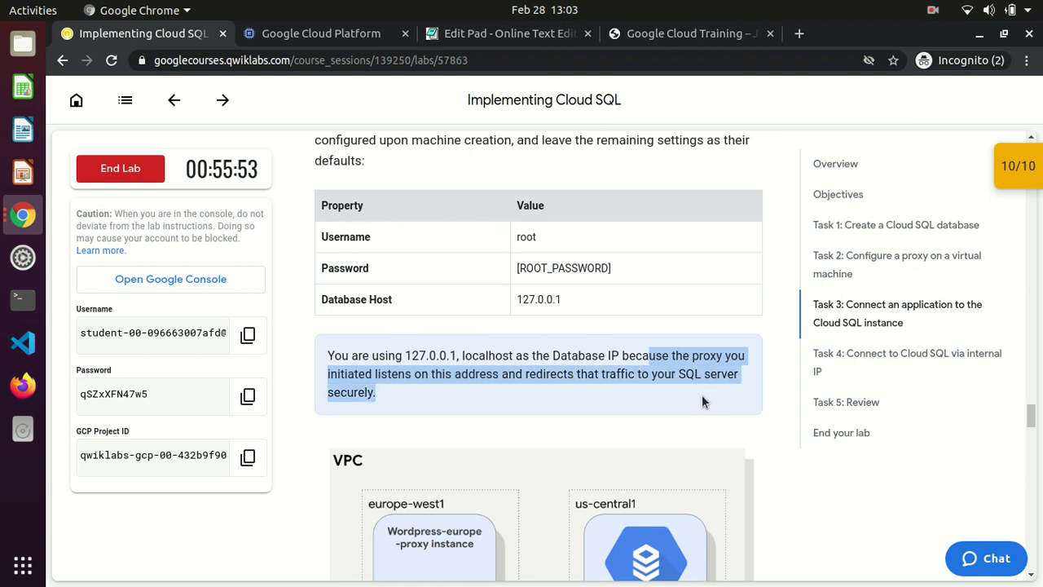
left_click(467, 391)
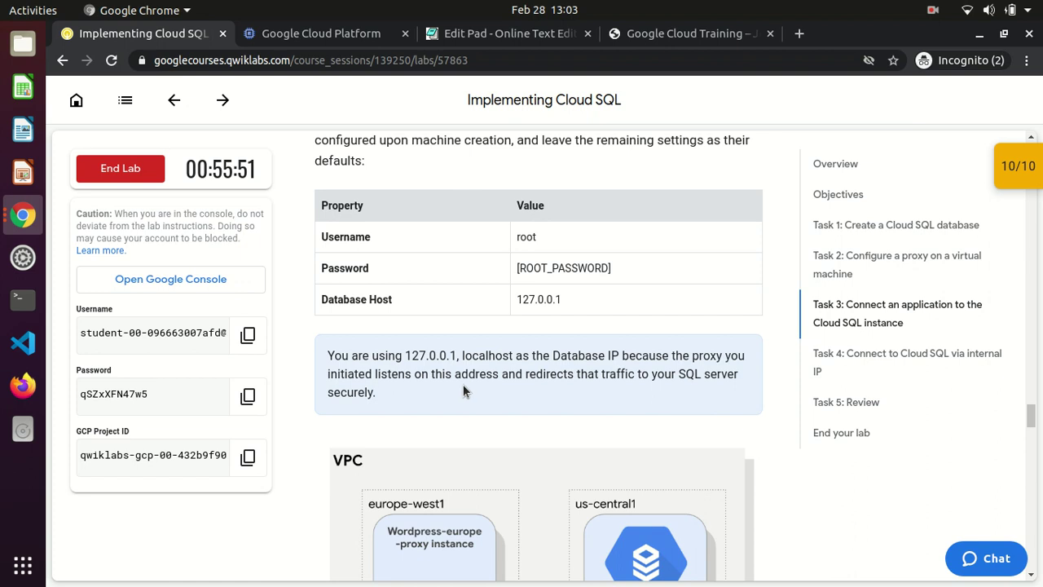
scroll(463, 387, "up", 4)
scroll(463, 390, "up", 5)
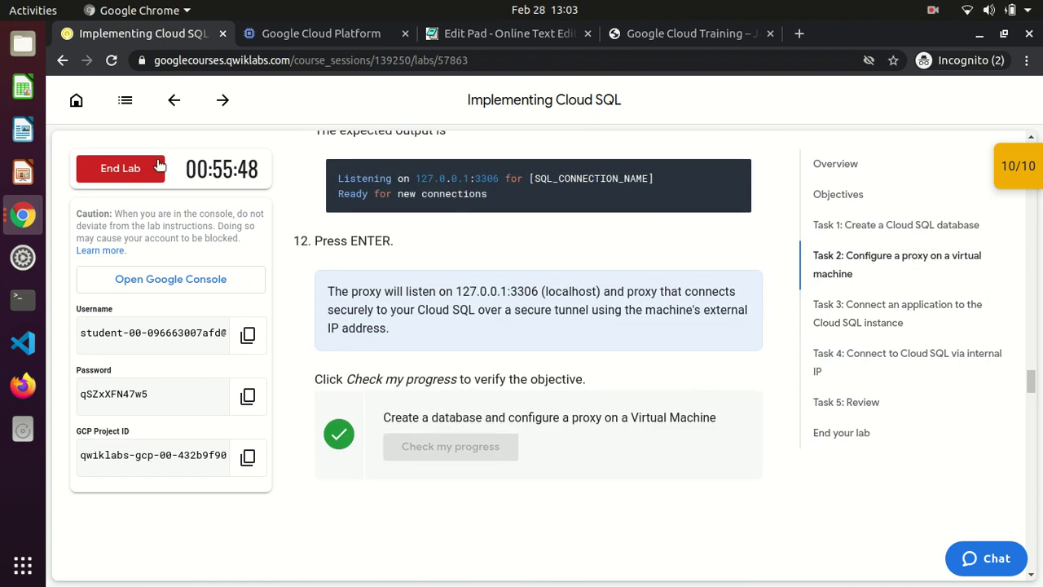
End the lab and confirm with OK, then give it four stars and submit
left_click(135, 173)
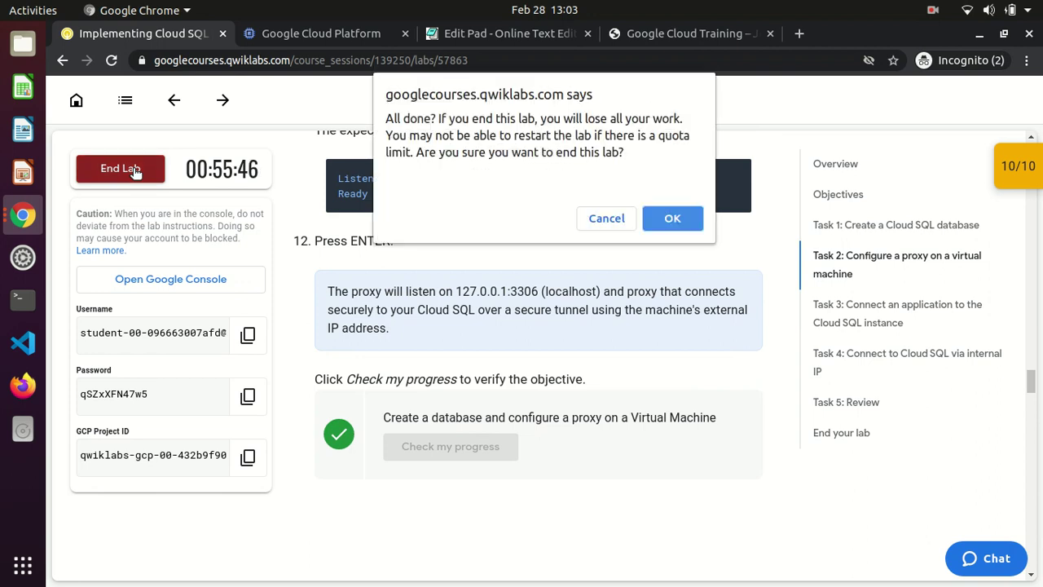
left_click(677, 226)
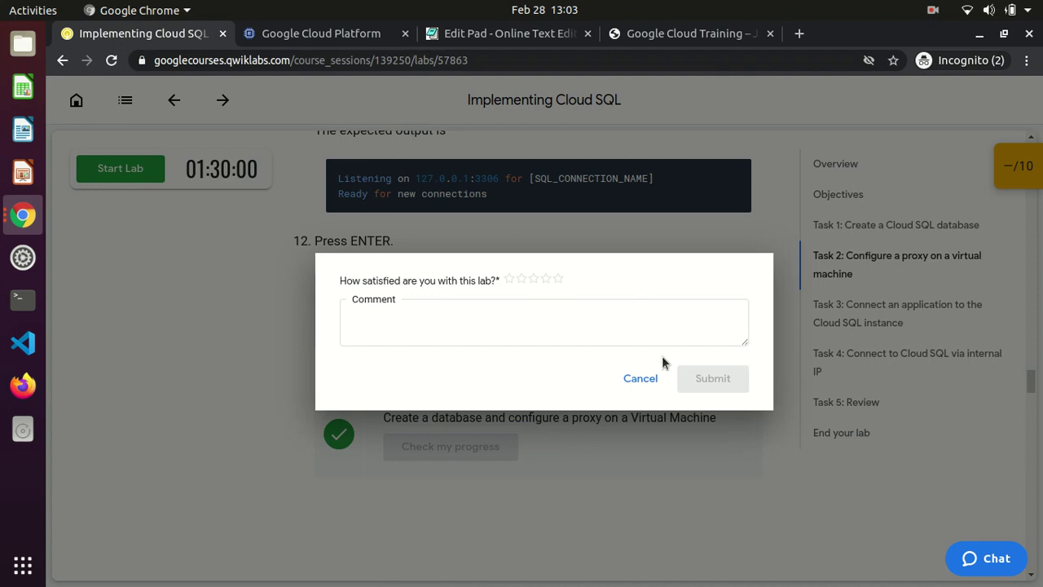
left_click(930, 16)
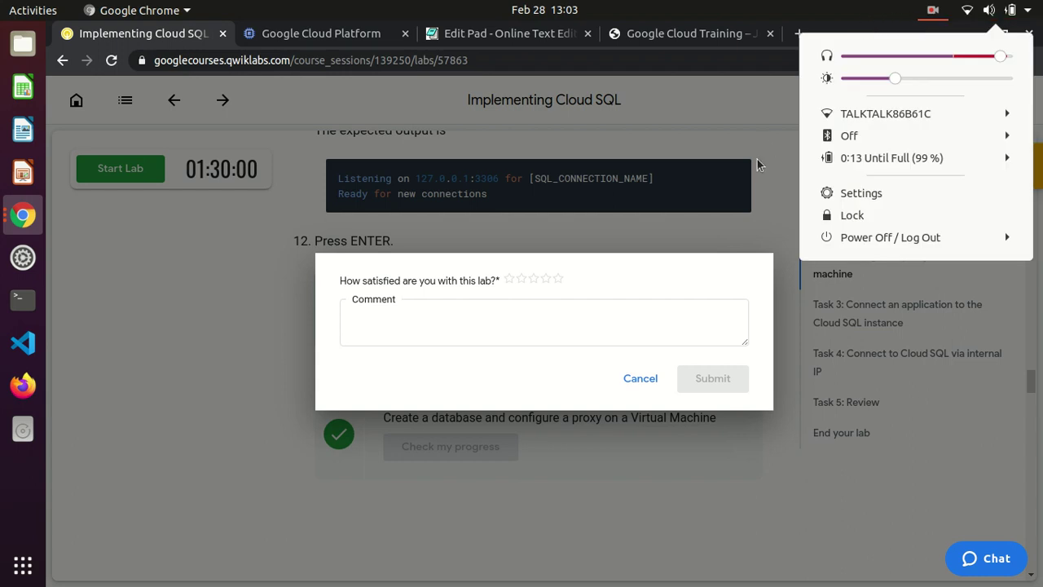
left_click(552, 295)
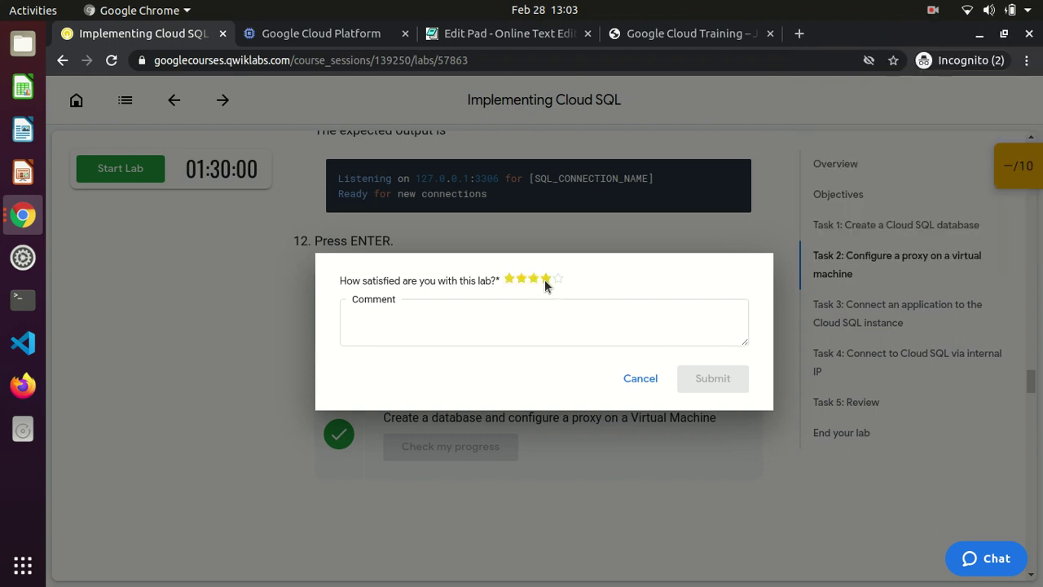
left_click(545, 279)
left_click(712, 380)
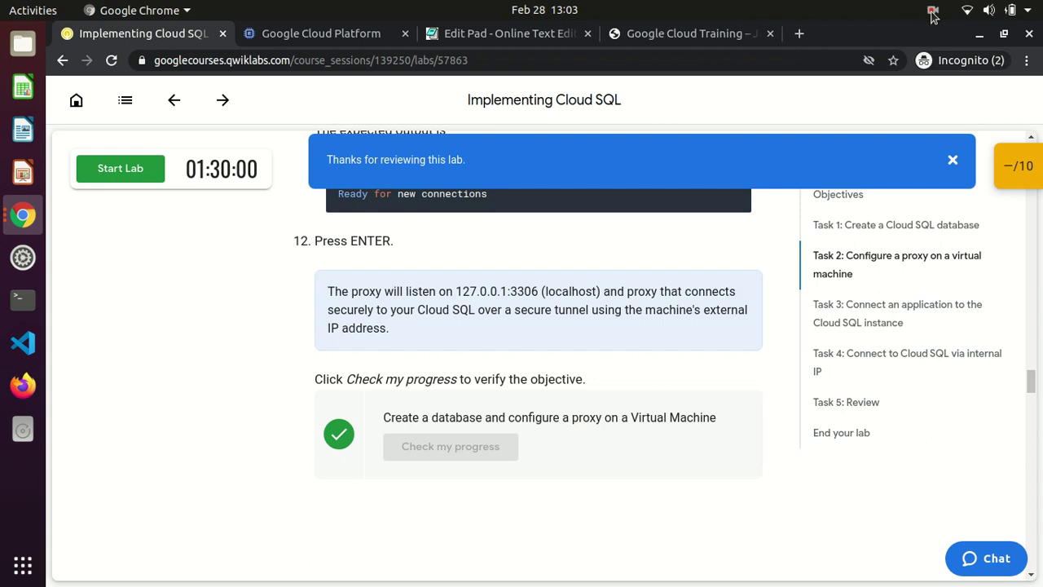